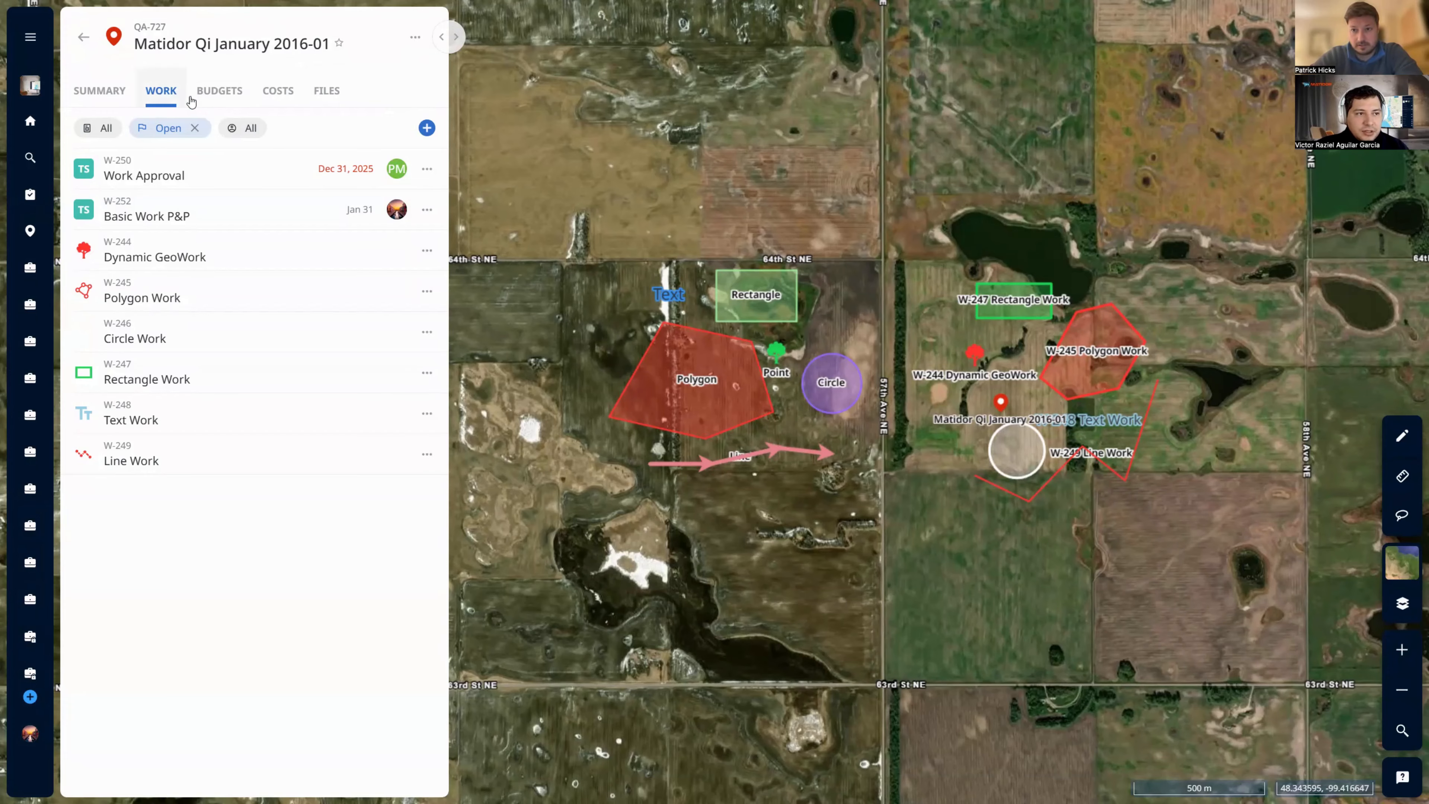
Start a new work item on Matidor Qi January 2016-01 from the Basic Work P&P template and review its form
{"action": "left_click", "coordinate": [426, 129]}
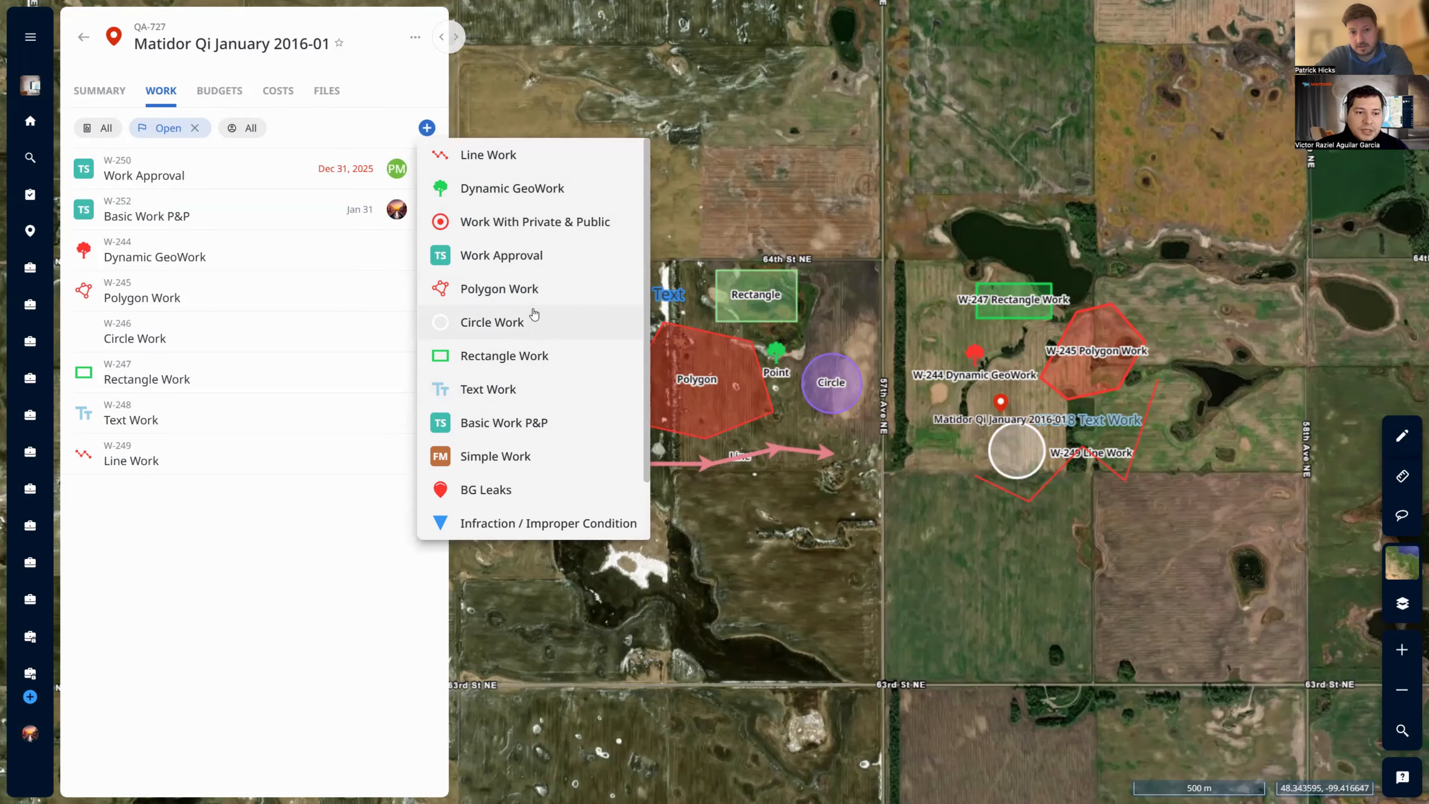
{"action": "scroll", "coordinate": [532, 304], "scroll_direction": "down", "scroll_amount": 1}
{"action": "scroll", "coordinate": [507, 359], "scroll_direction": "up", "scroll_amount": 1}
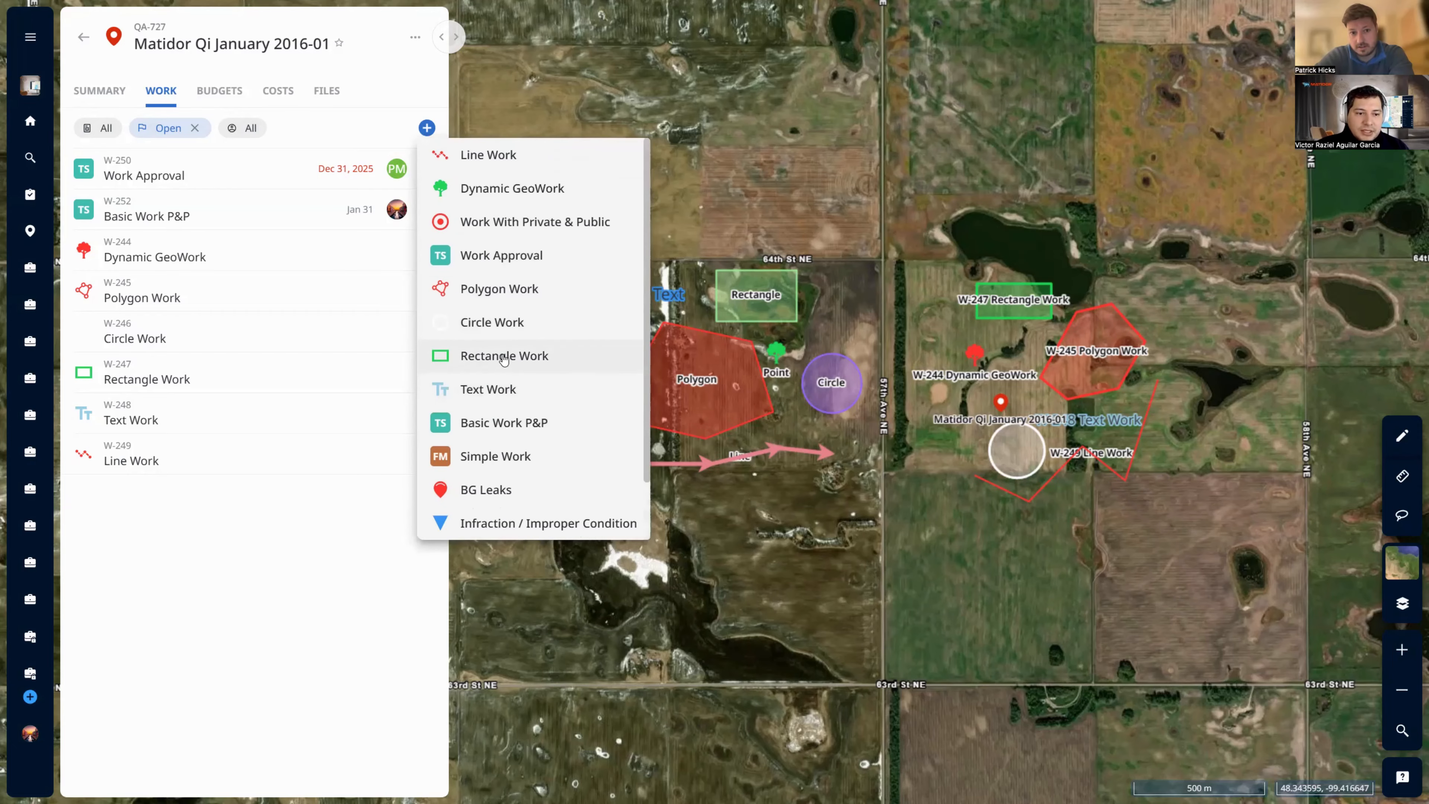
{"action": "scroll", "coordinate": [506, 360], "scroll_direction": "down", "scroll_amount": 1}
{"action": "scroll", "coordinate": [507, 360], "scroll_direction": "up", "scroll_amount": 1}
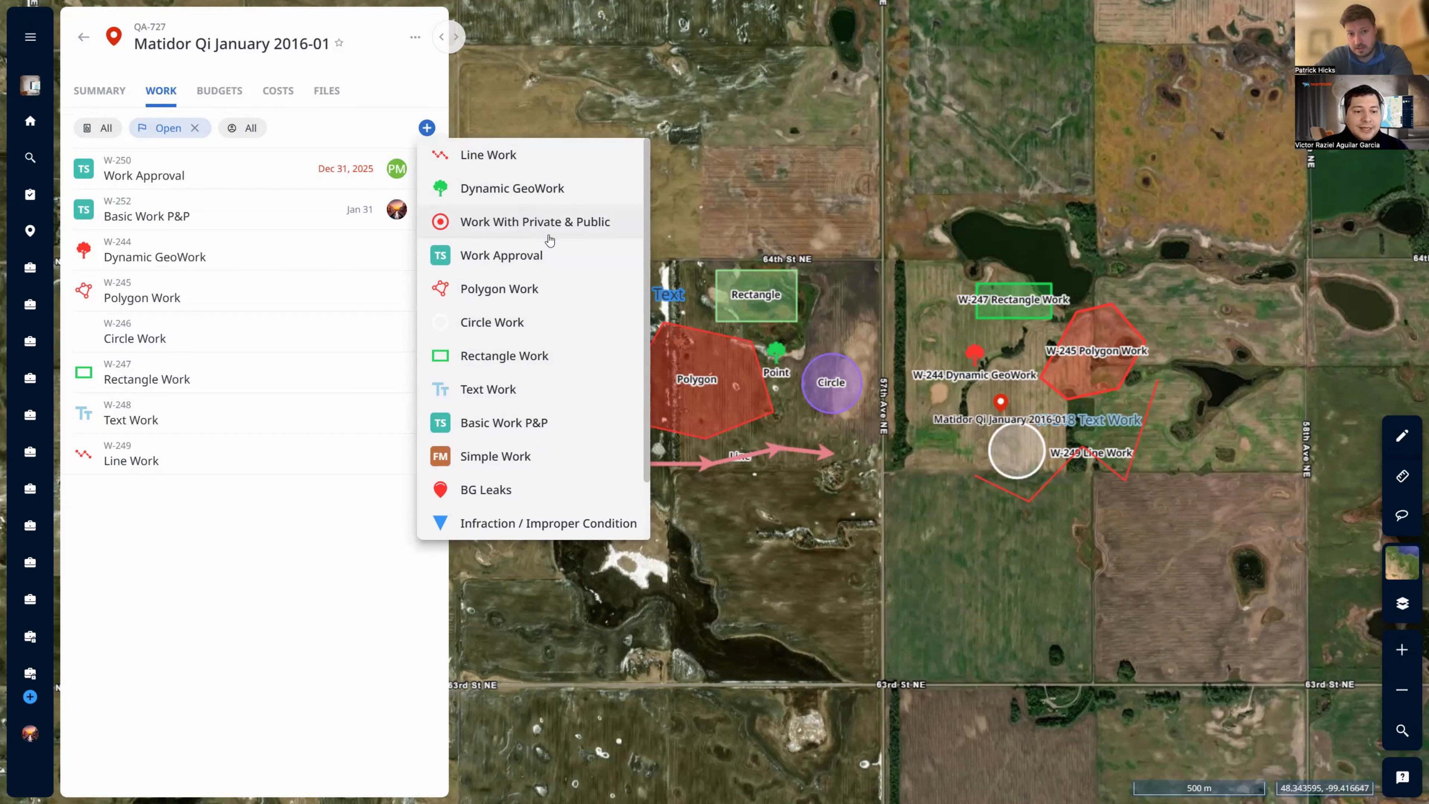
{"action": "scroll", "coordinate": [549, 242], "scroll_direction": "down", "scroll_amount": 3}
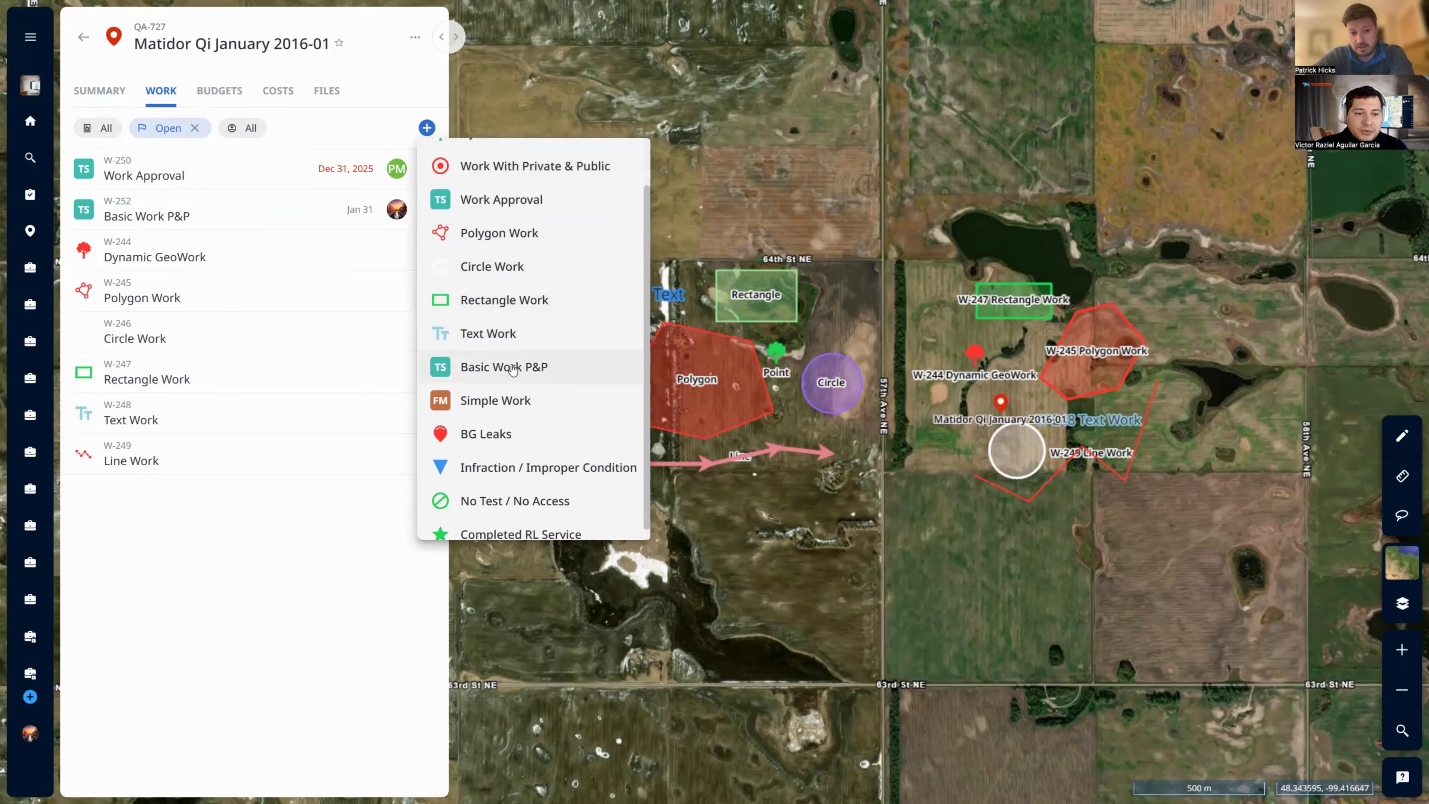
{"action": "left_click", "coordinate": [512, 367]}
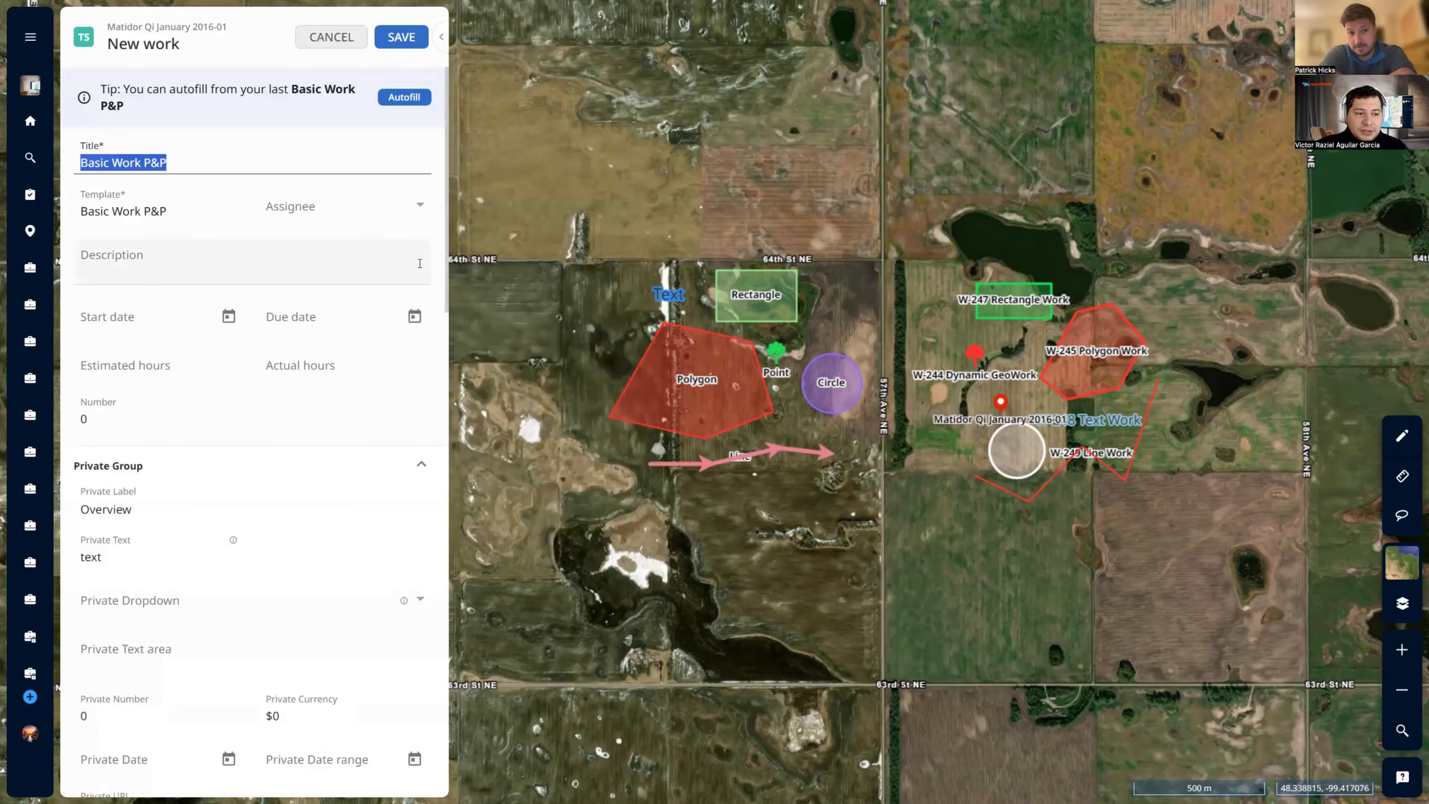
{"action": "scroll", "coordinate": [283, 268], "scroll_direction": "down", "scroll_amount": 5}
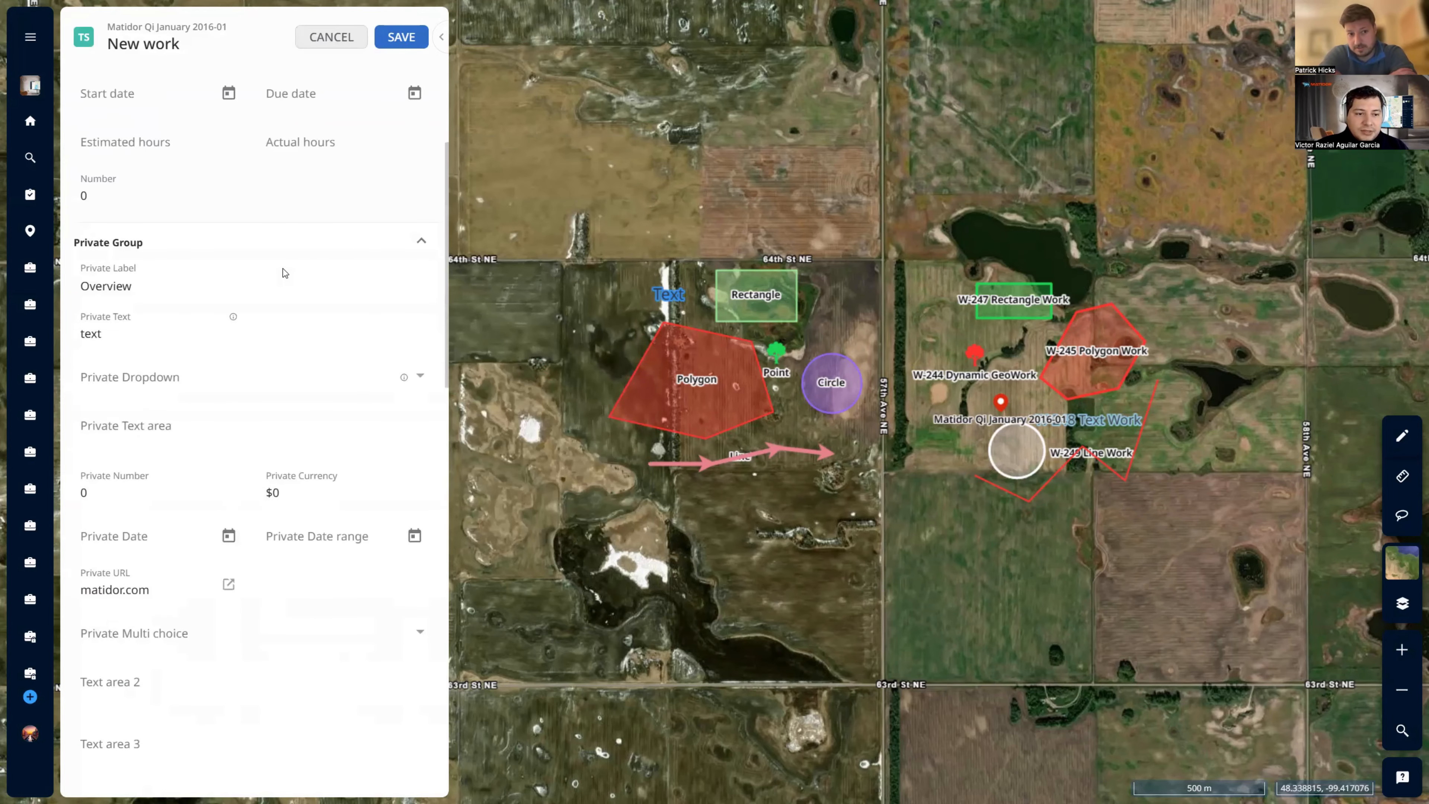
{"action": "scroll", "coordinate": [282, 268], "scroll_direction": "up", "scroll_amount": 5}
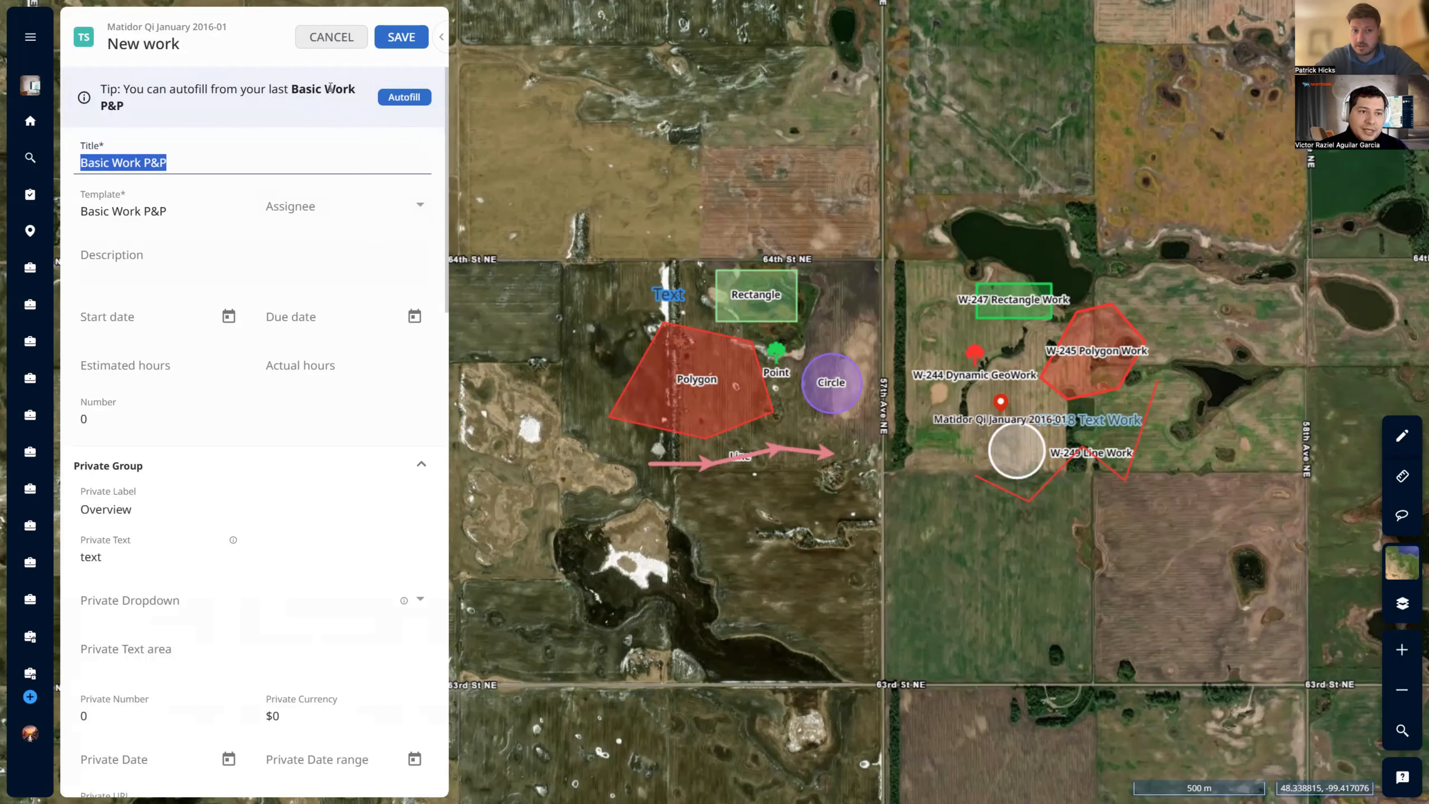
Autofill the new work item's fields from the last Basic Work P&P
{"action": "left_click", "coordinate": [394, 100]}
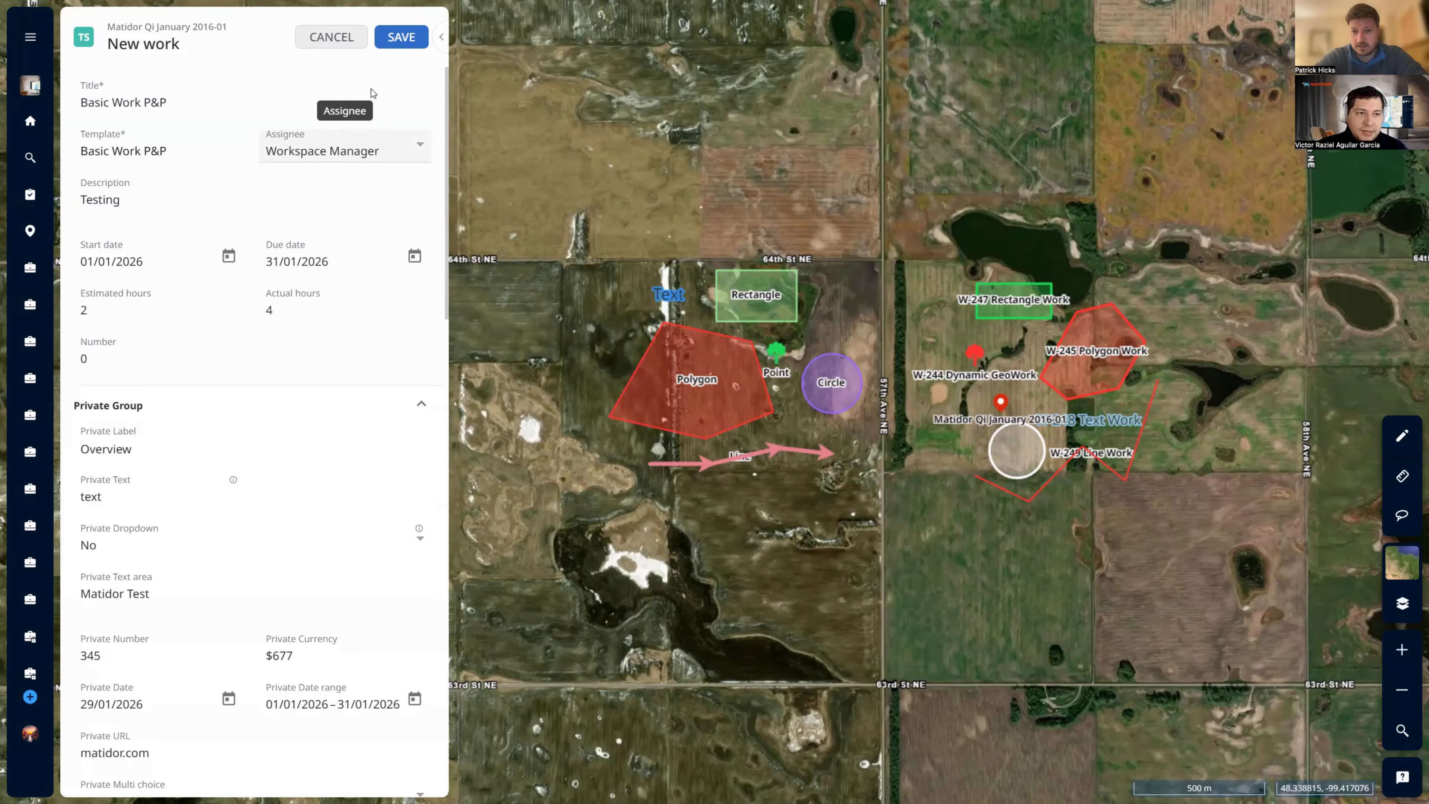
{"action": "scroll", "coordinate": [339, 115], "scroll_direction": "down", "scroll_amount": 2}
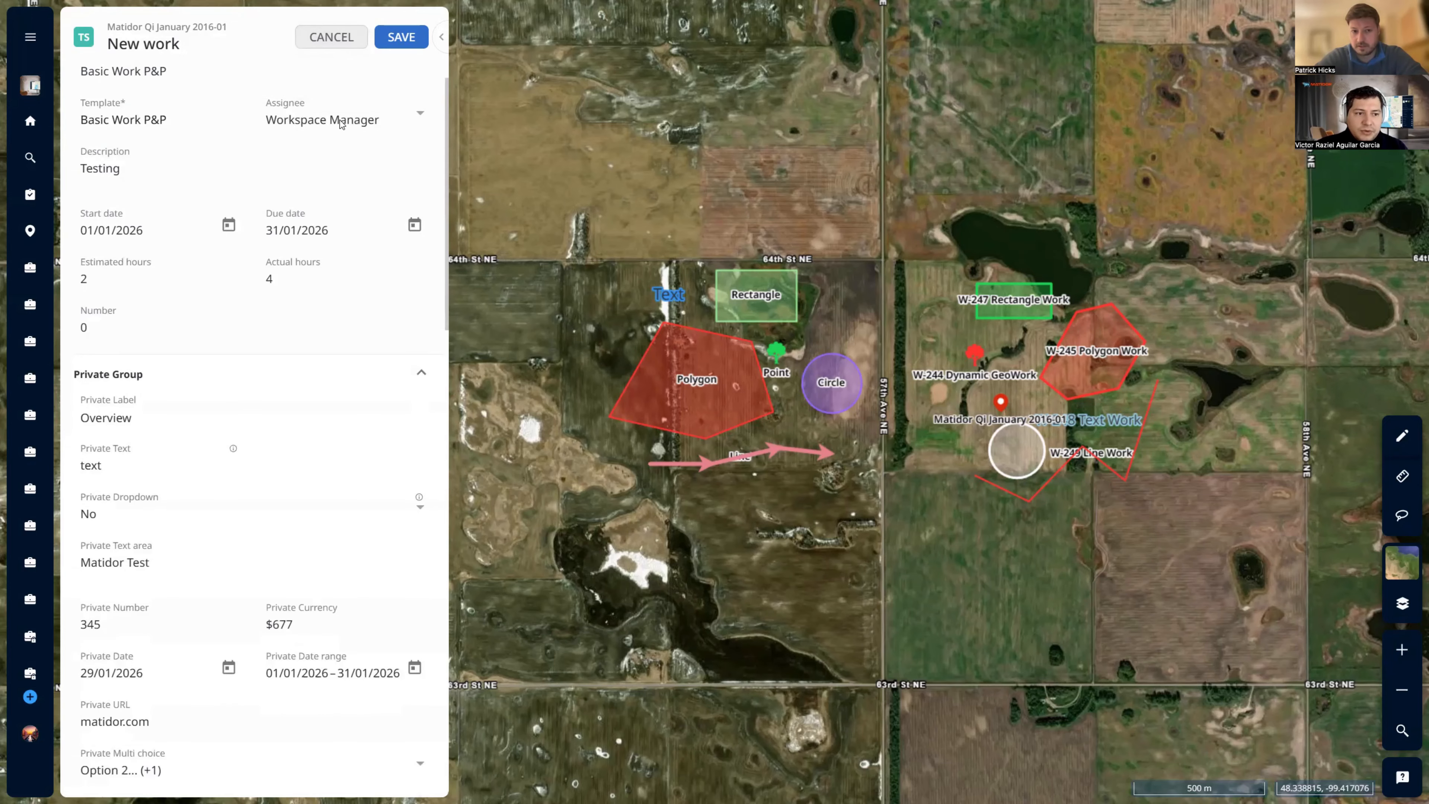
{"action": "scroll", "coordinate": [360, 146], "scroll_direction": "up", "scroll_amount": 2}
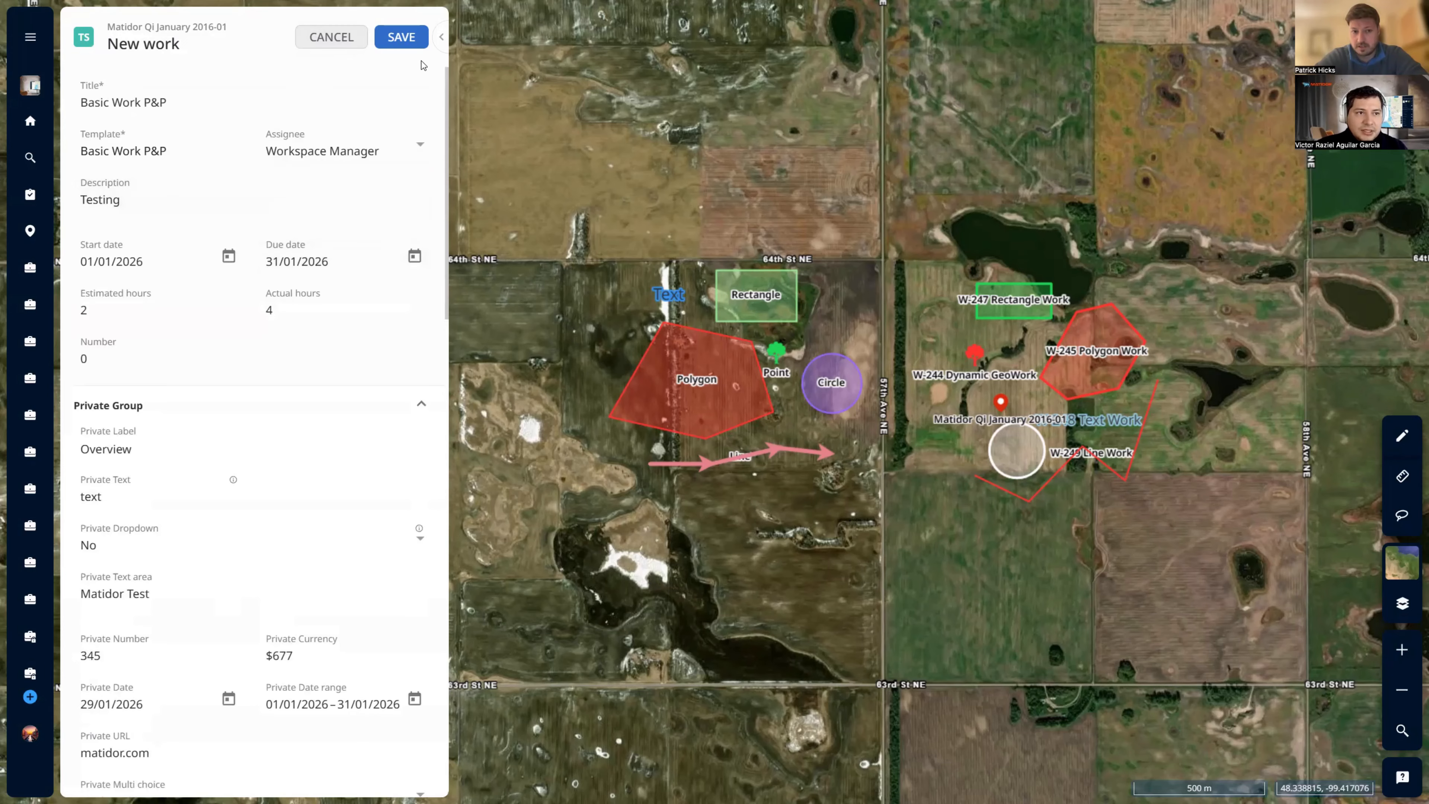
Check the available assignees, keep Workspace Manager, and save the new Basic Work P&P item
{"action": "left_click", "coordinate": [350, 142]}
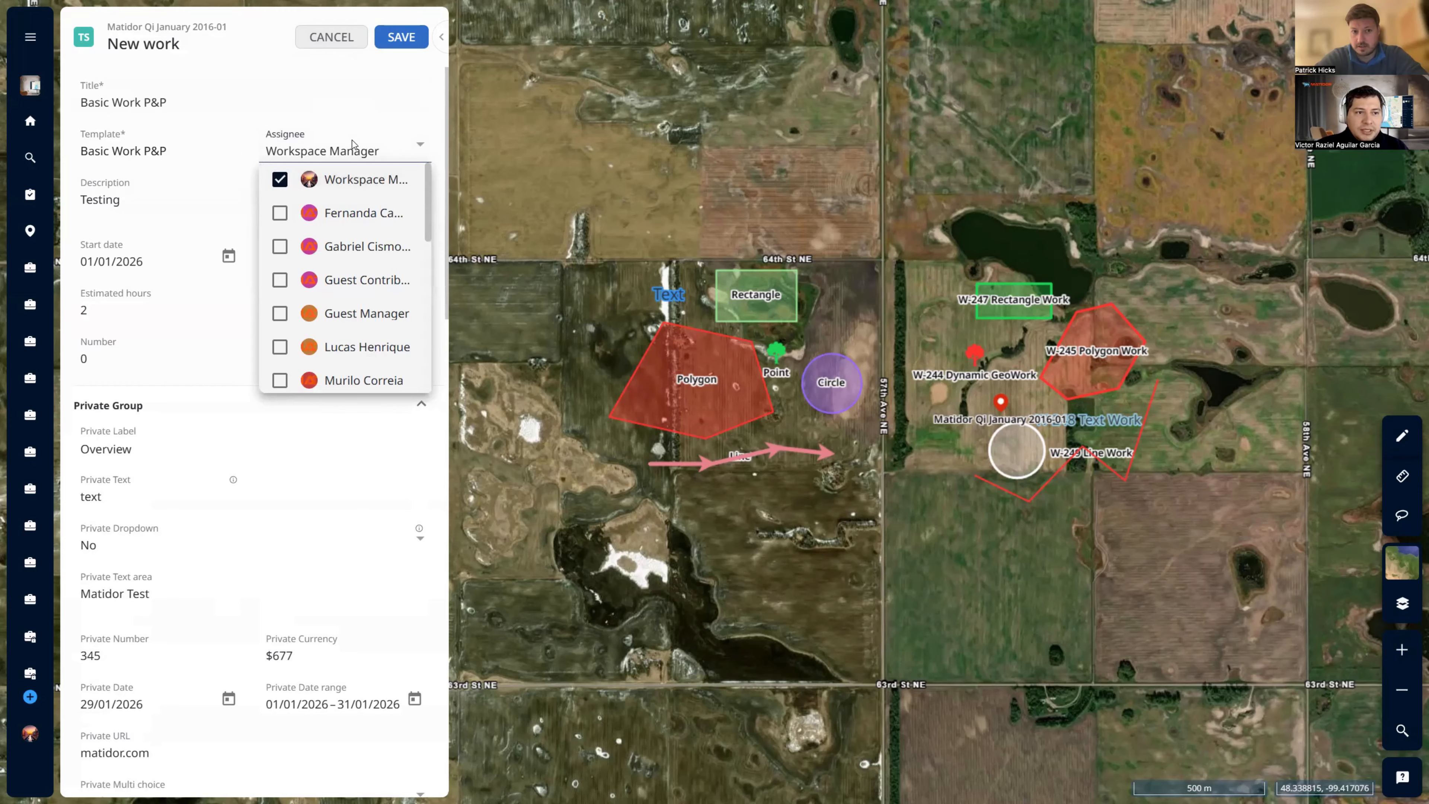
{"action": "scroll", "coordinate": [377, 195], "scroll_direction": "down", "scroll_amount": 6}
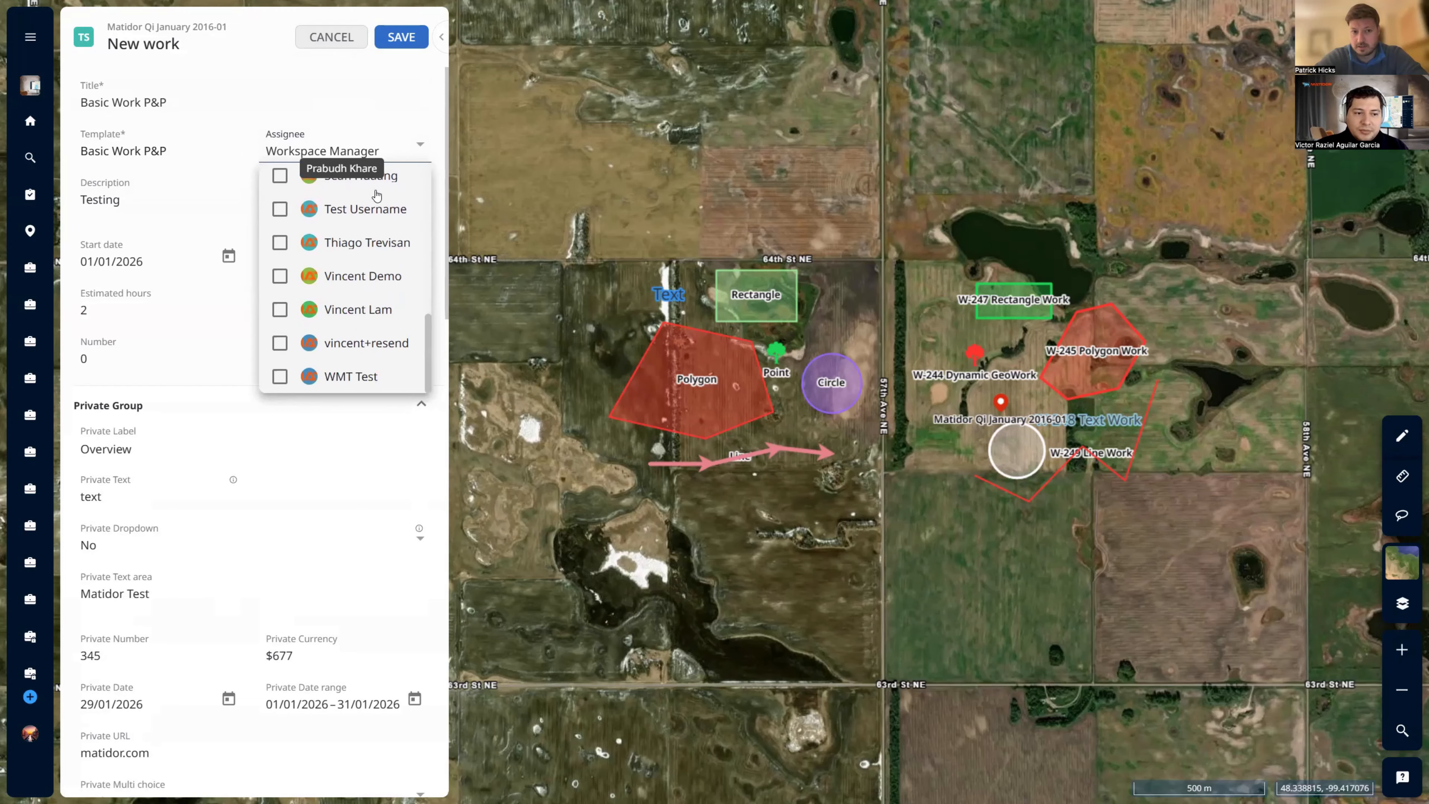
{"action": "scroll", "coordinate": [351, 169], "scroll_direction": "up", "scroll_amount": 6}
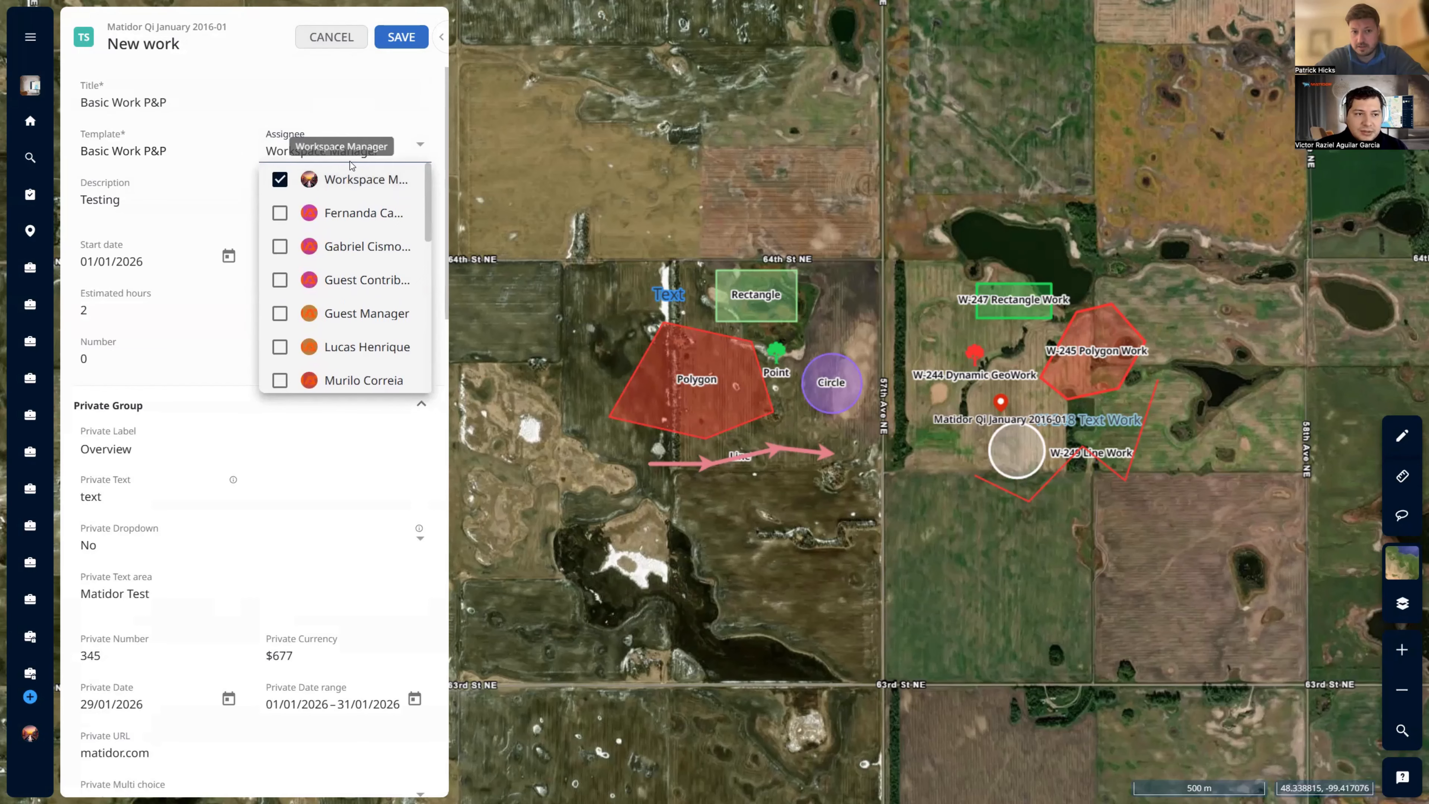
{"action": "left_click", "coordinate": [376, 80]}
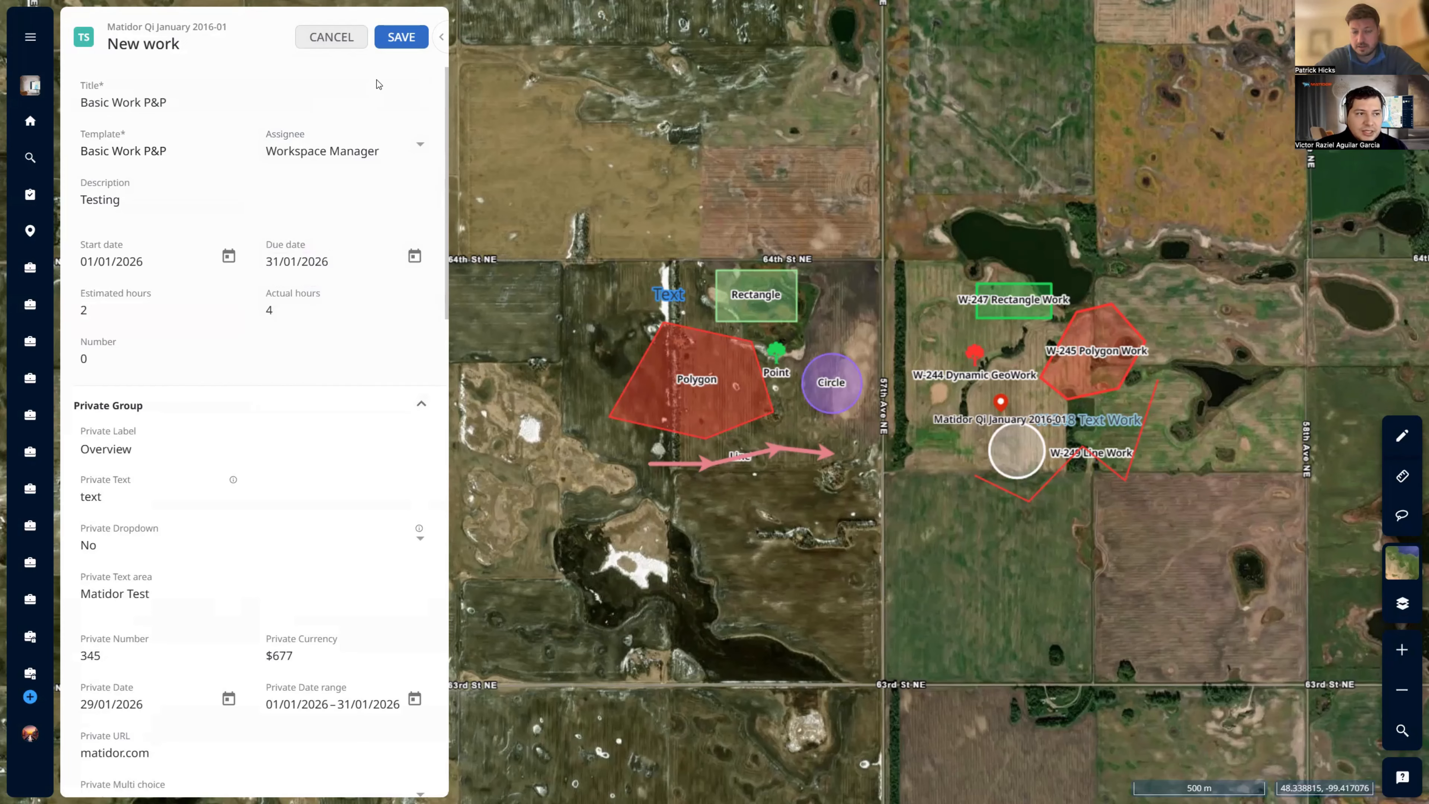
{"action": "left_click", "coordinate": [400, 38]}
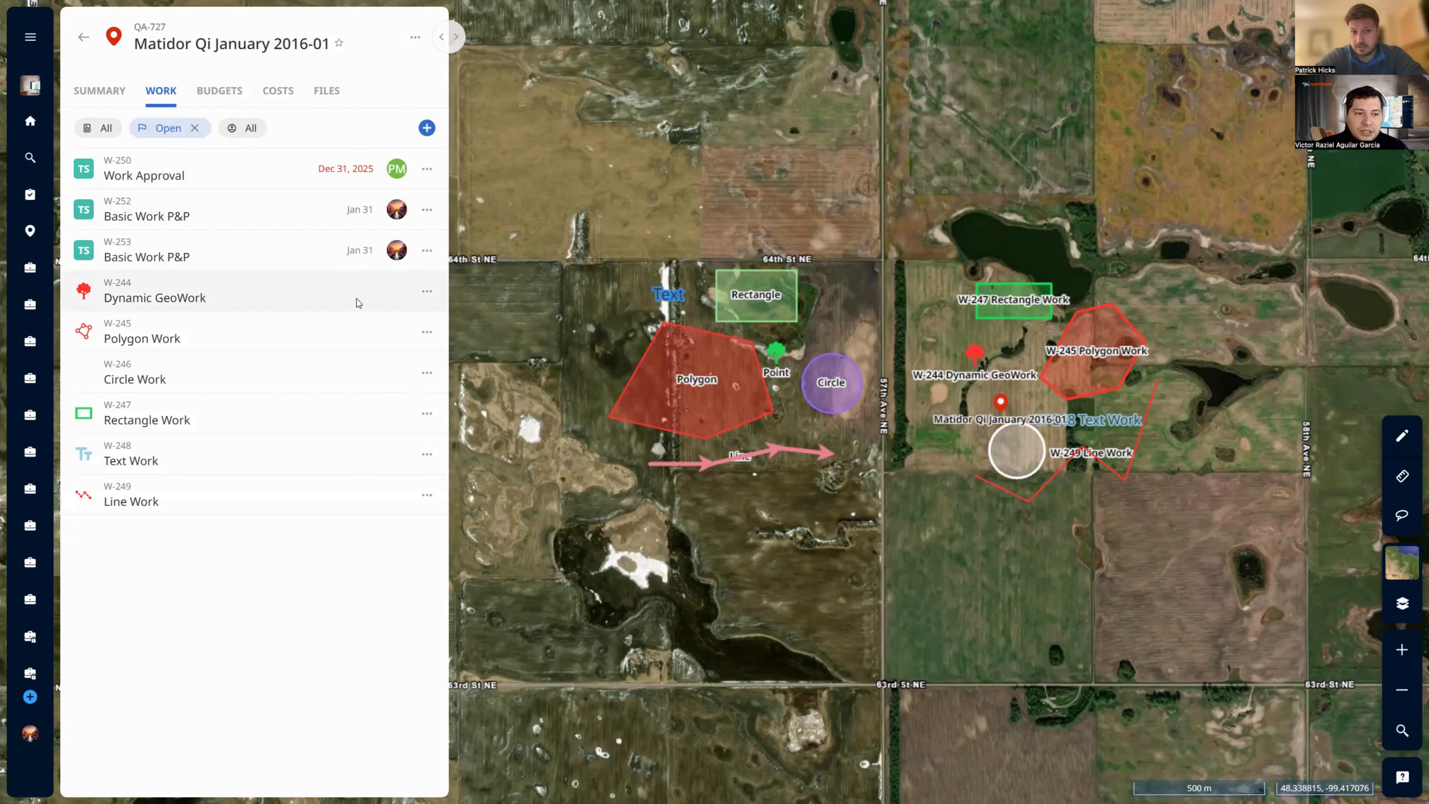
Examine the assignee choices of the W-244 Dynamic GeoWork item and return to the work list
{"action": "left_click", "coordinate": [362, 291]}
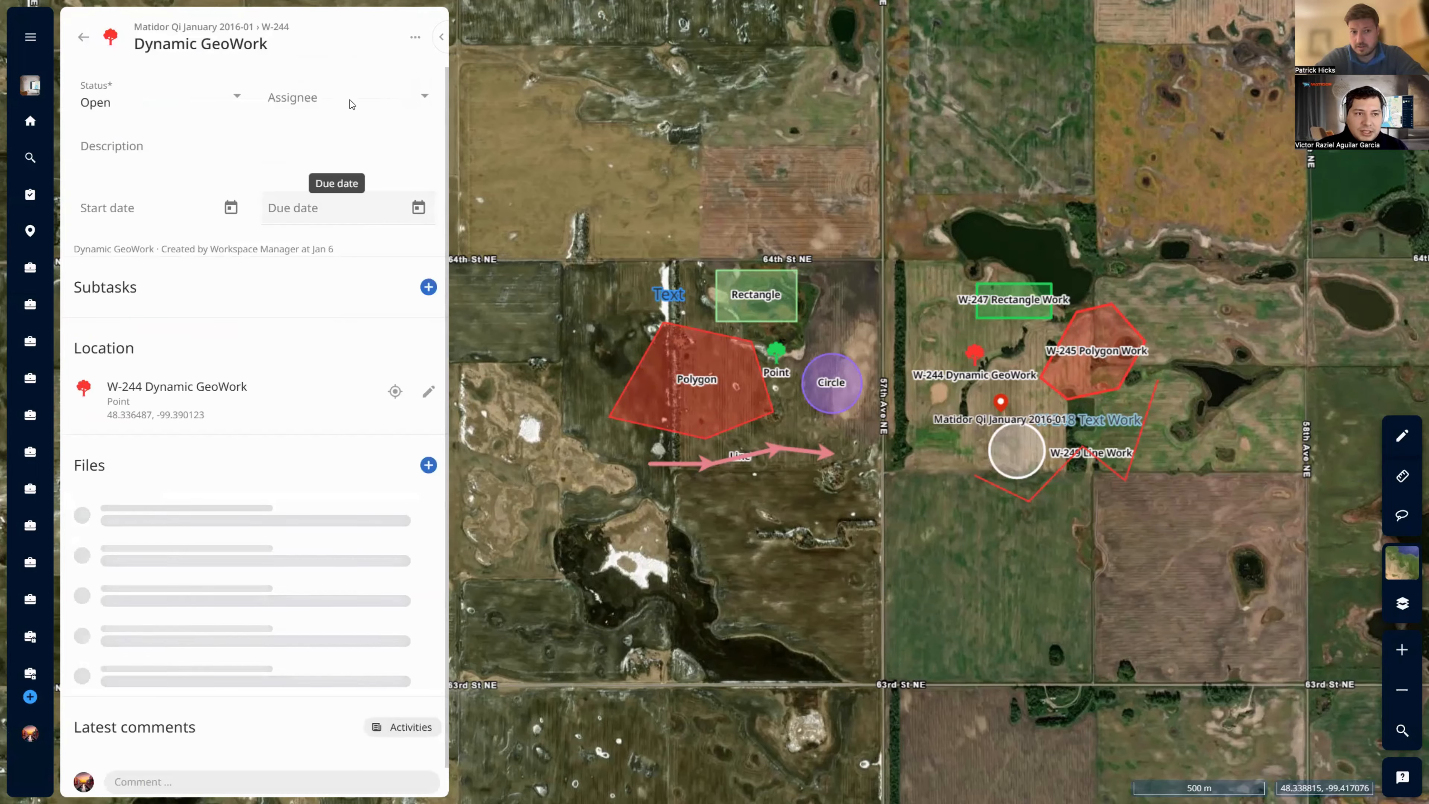
{"action": "left_click", "coordinate": [349, 99]}
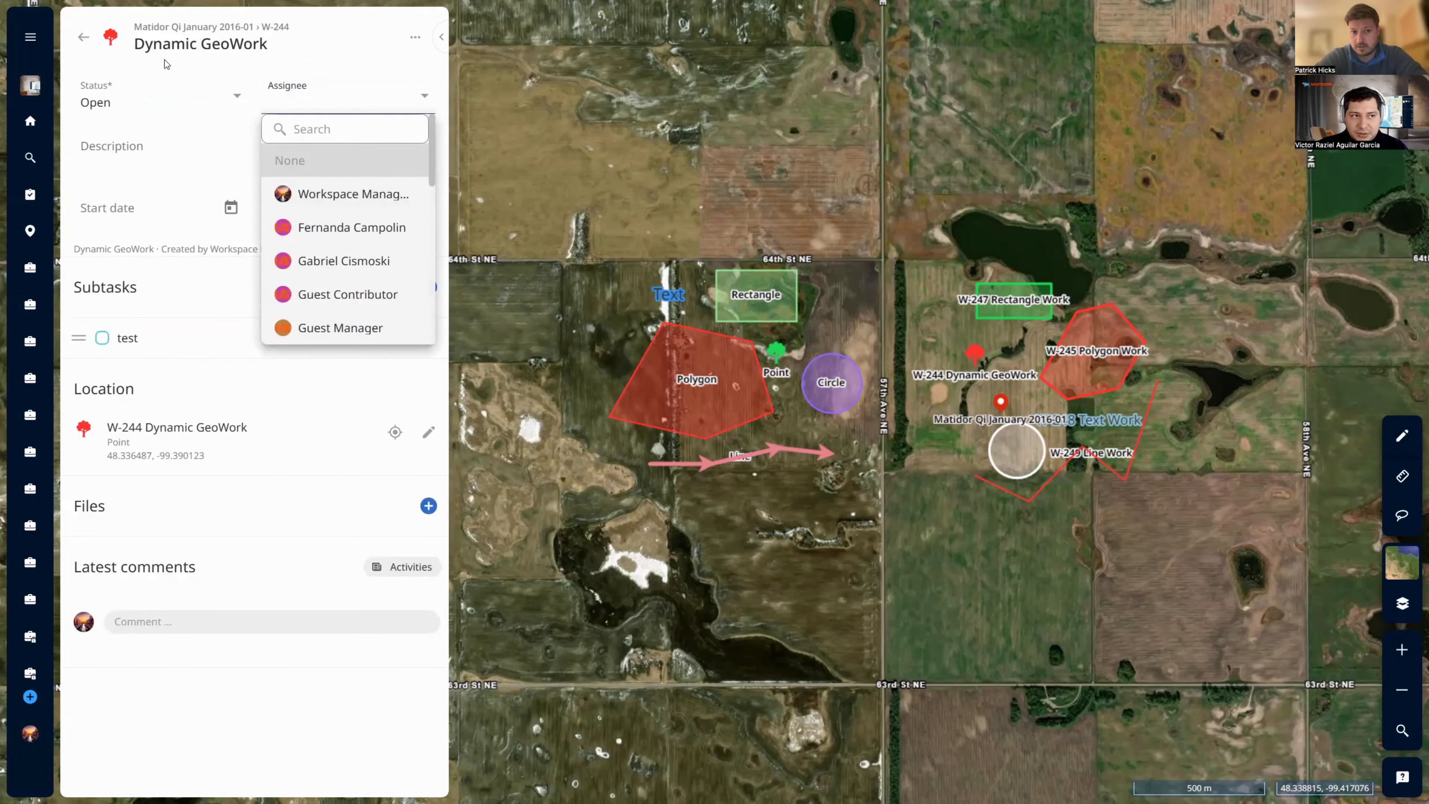
{"action": "left_click", "coordinate": [84, 39]}
{"action": "left_click", "coordinate": [84, 38]}
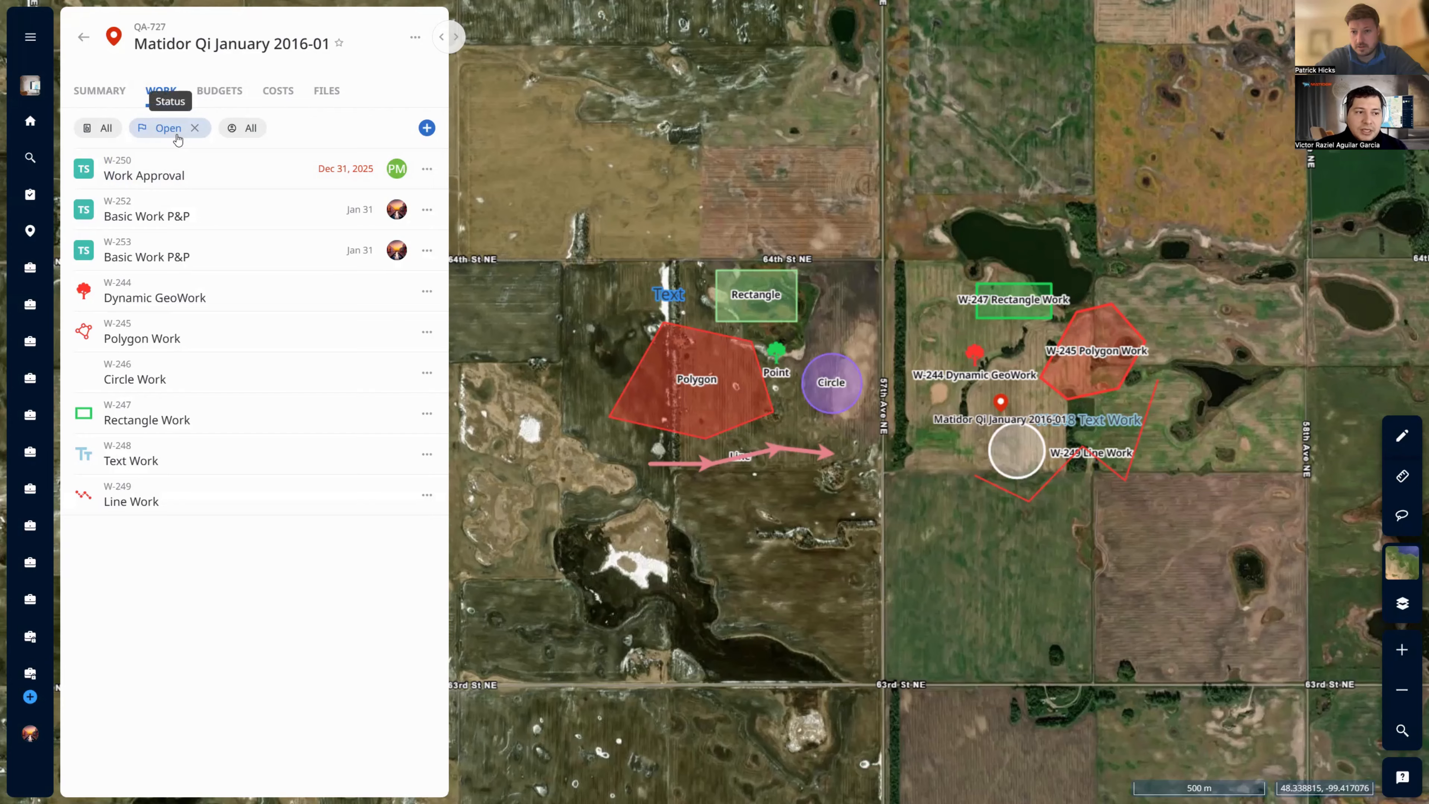
Examine the status options of the W-252 Basic Work P&P item and return to the work list
{"action": "left_click", "coordinate": [237, 197]}
{"action": "left_click", "coordinate": [172, 108]}
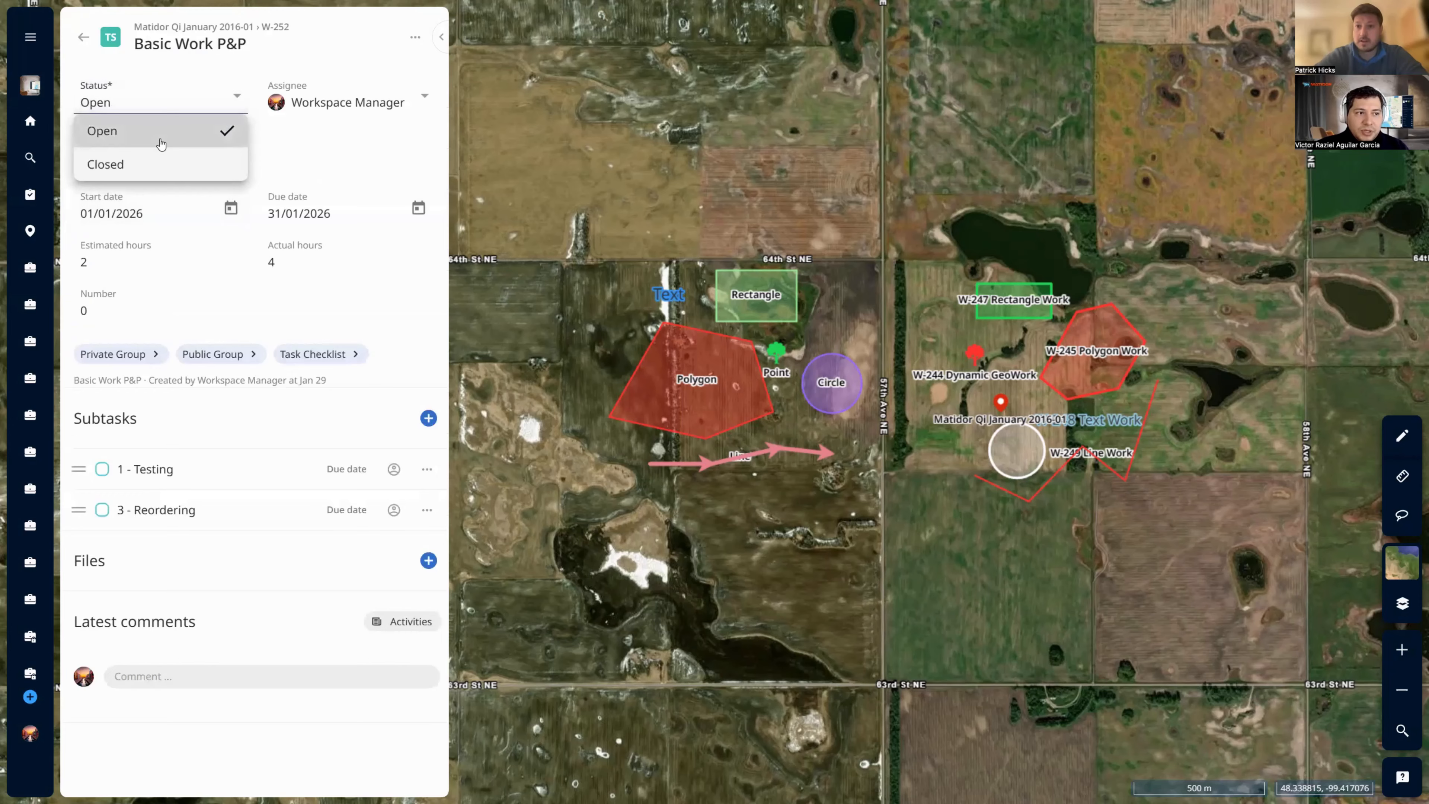
{"action": "left_click", "coordinate": [155, 49]}
{"action": "left_click", "coordinate": [90, 44]}
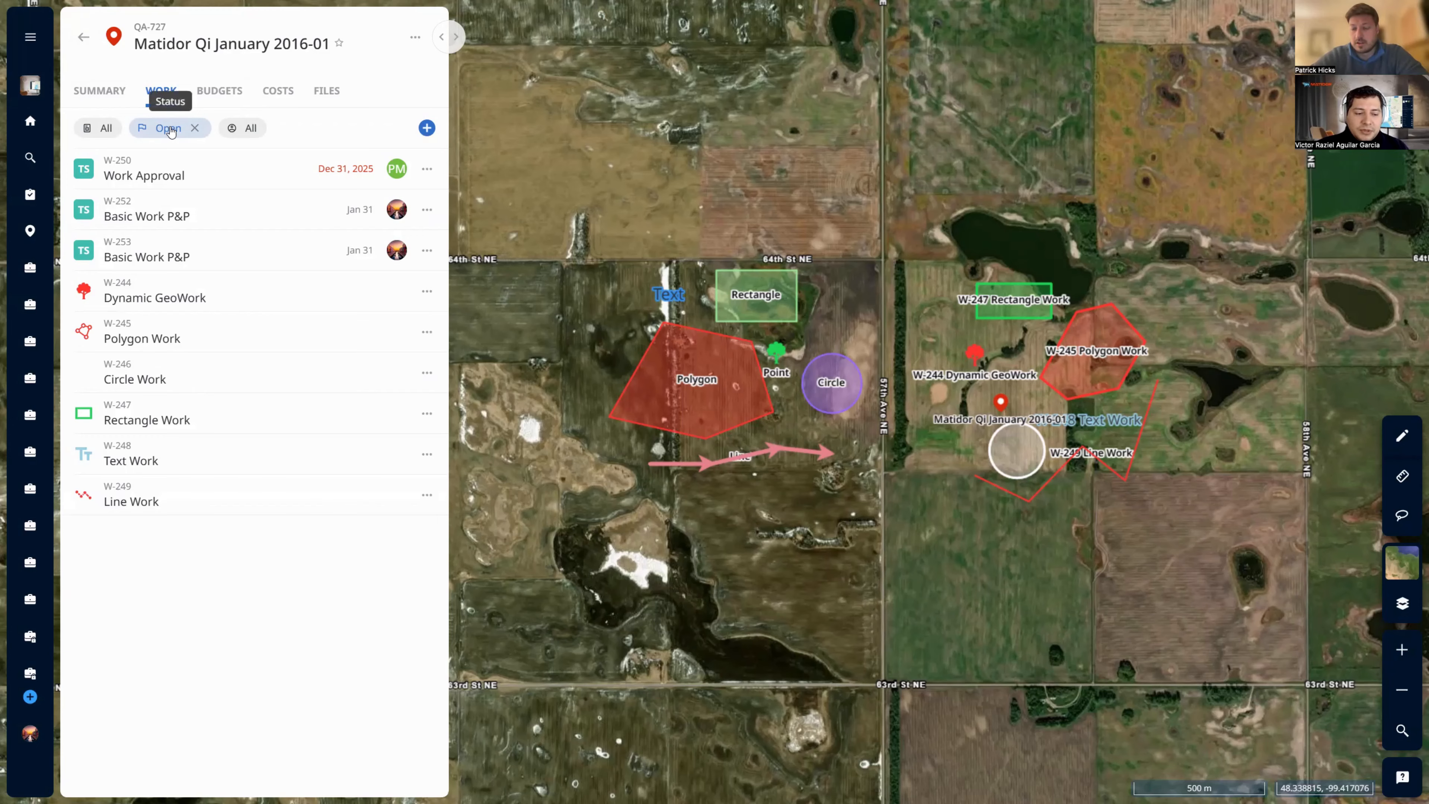
Clear the work list's Open status filter and reload the list to restore its default filtering
{"action": "left_click", "coordinate": [197, 130]}
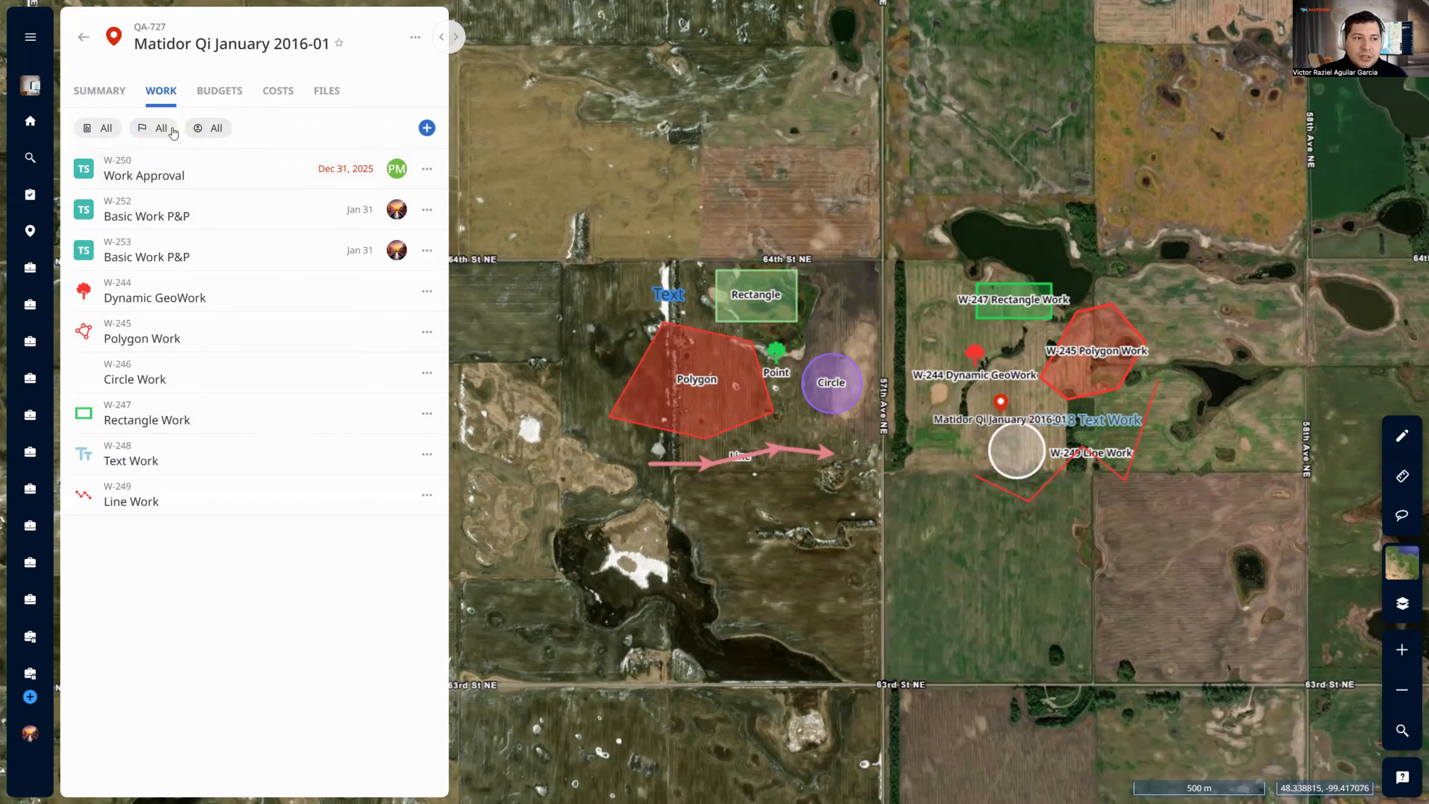
{"action": "left_click", "coordinate": [155, 128]}
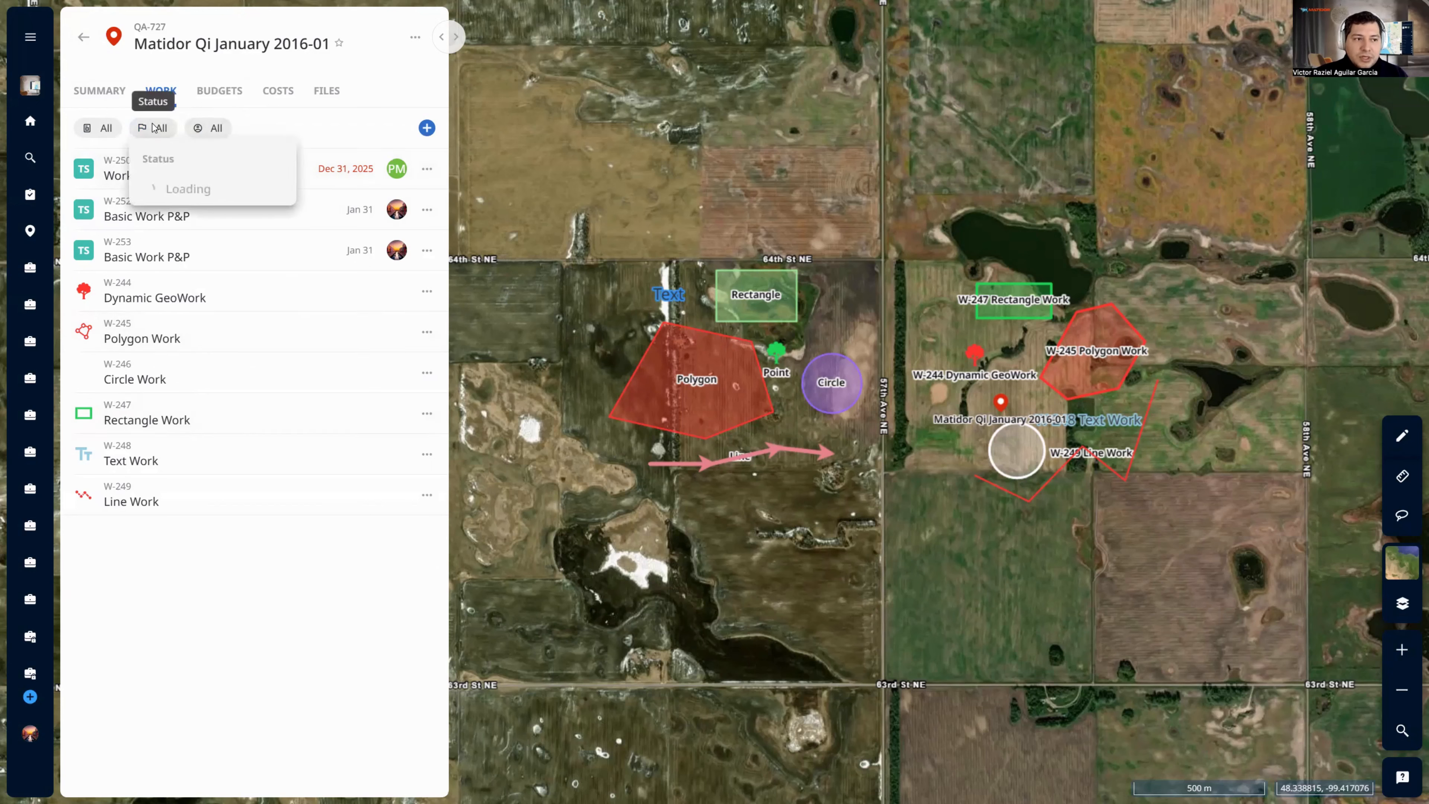
{"action": "left_click", "coordinate": [119, 93]}
{"action": "left_click", "coordinate": [165, 92]}
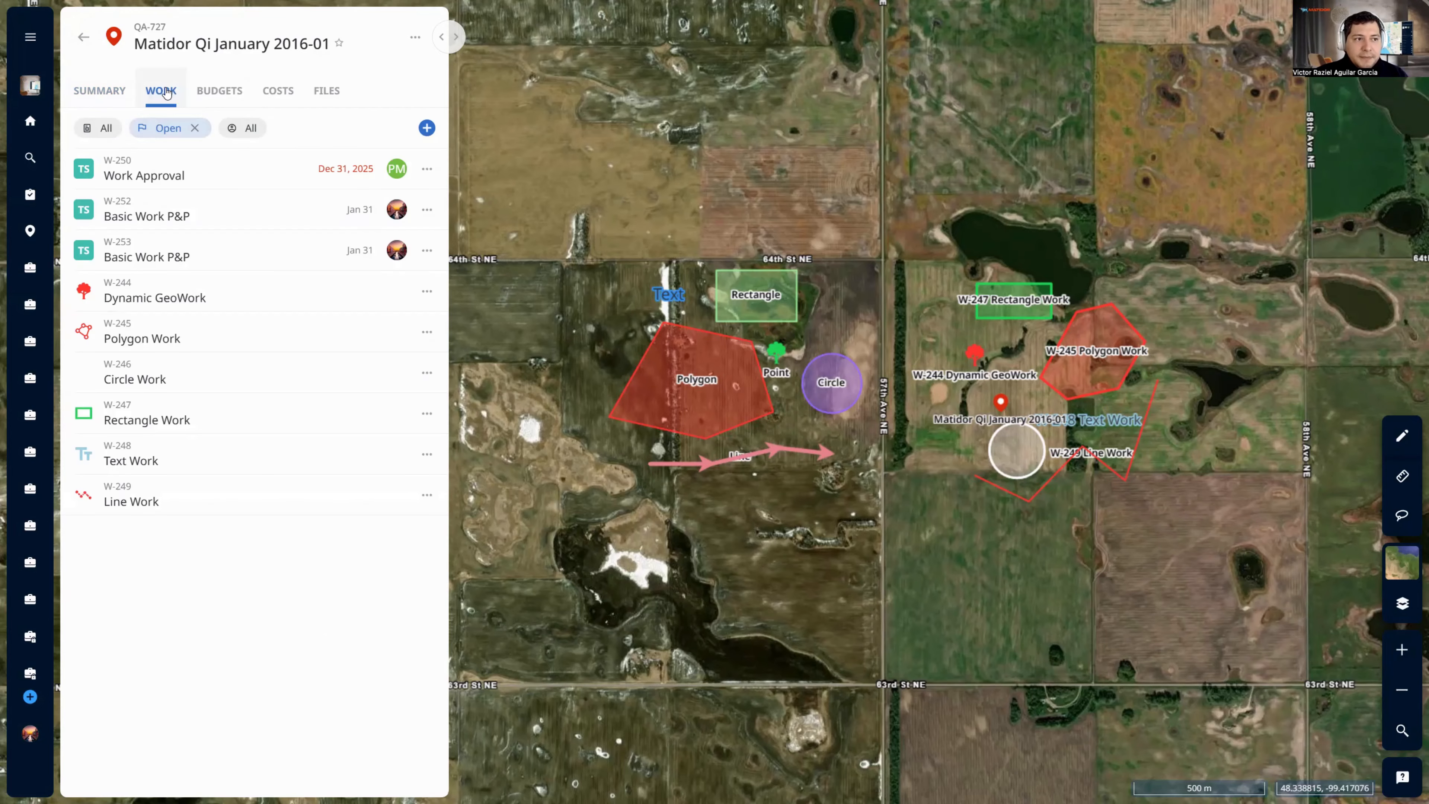
Examine the template and assignee filter options of the work list
{"action": "left_click", "coordinate": [111, 125]}
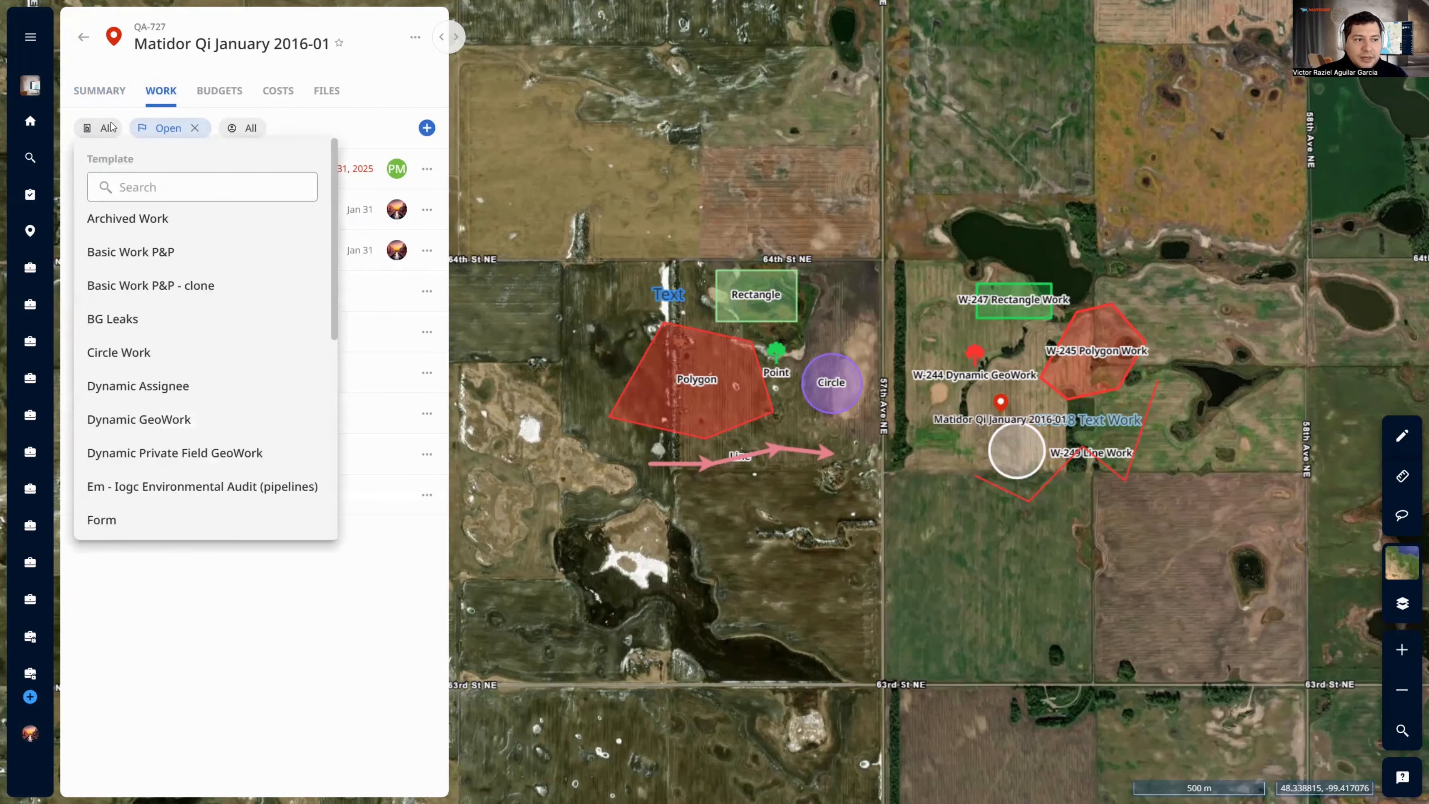
{"action": "left_click", "coordinate": [246, 127]}
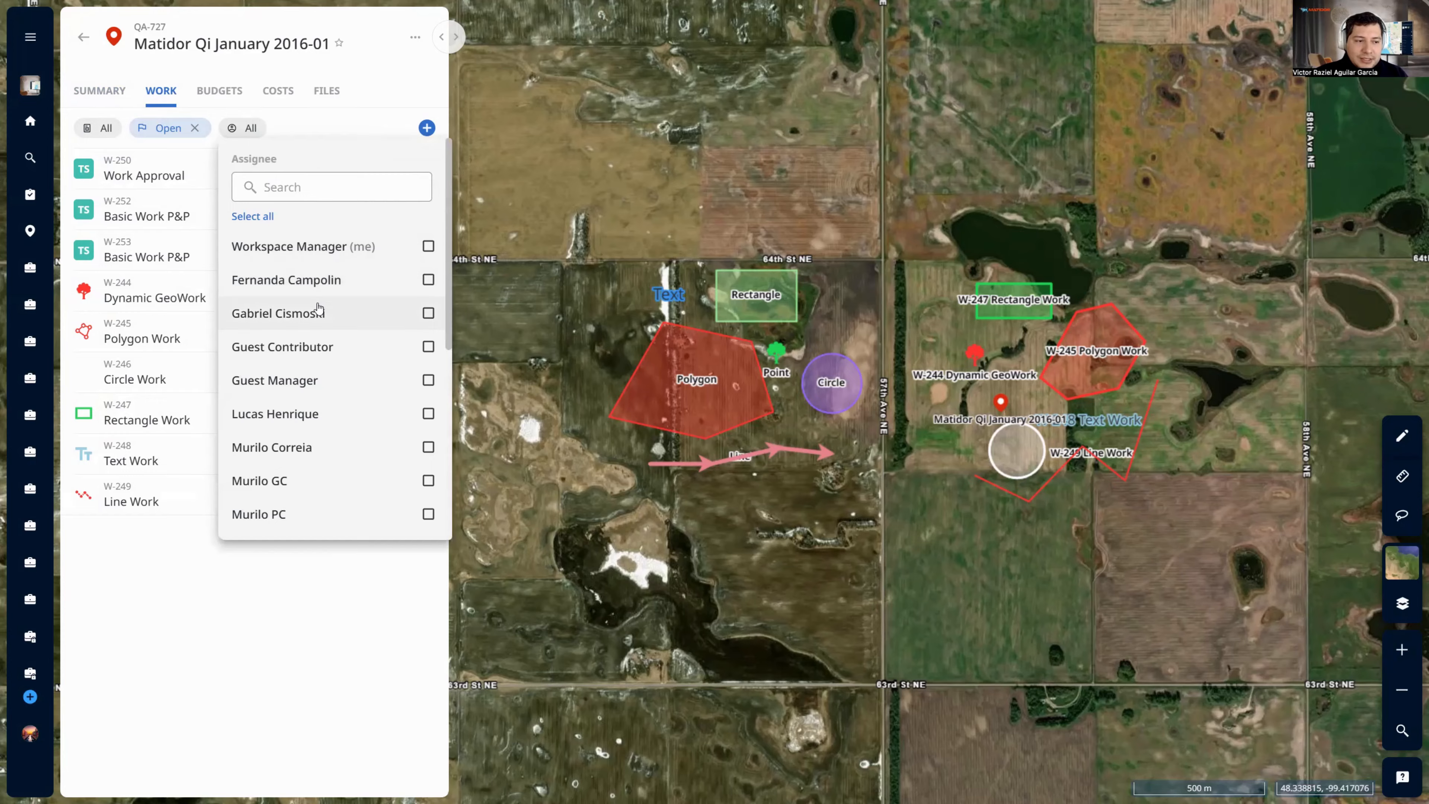
{"action": "left_click", "coordinate": [345, 123]}
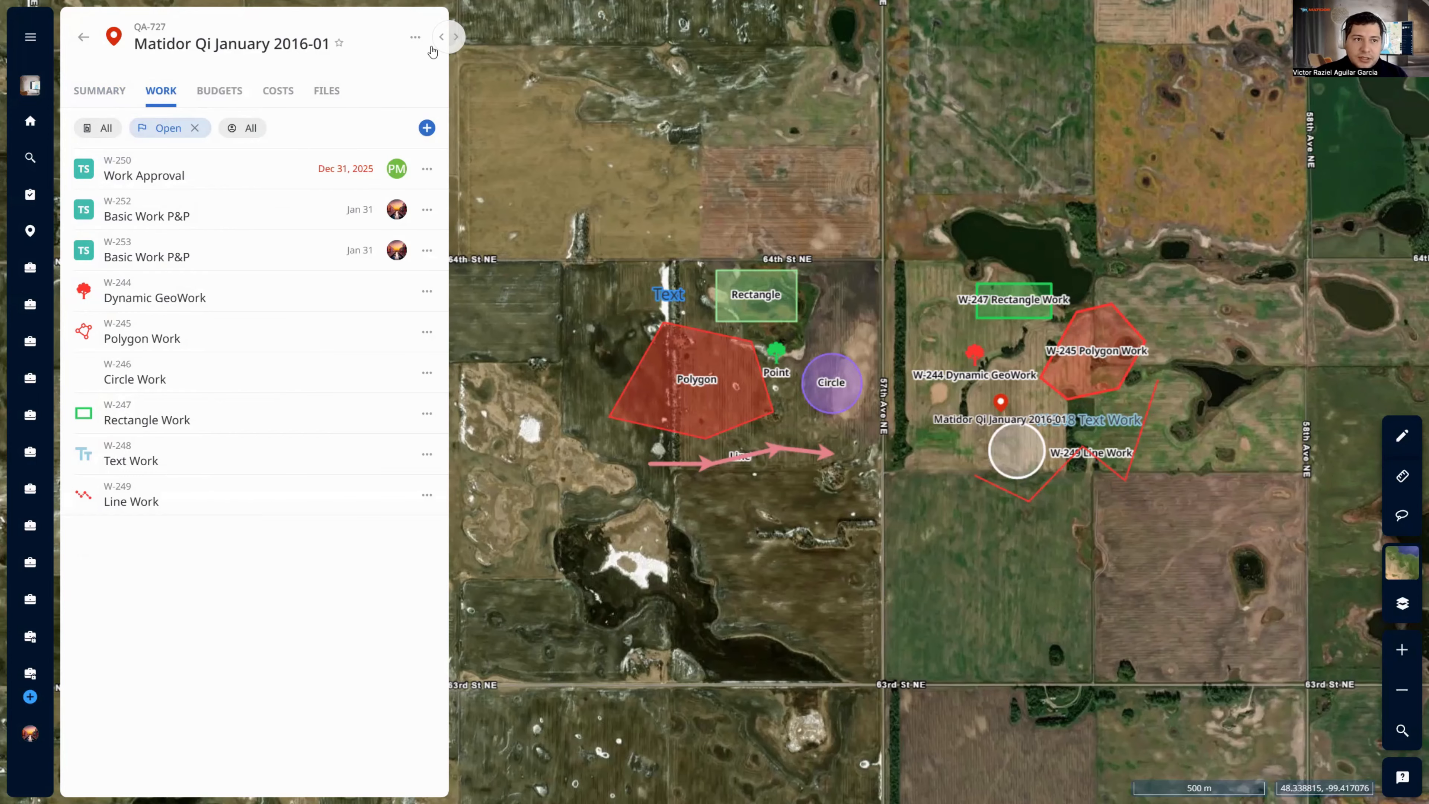
Expand the work list to its full table, examine the columns, and collapse it again
{"action": "left_click", "coordinate": [461, 41]}
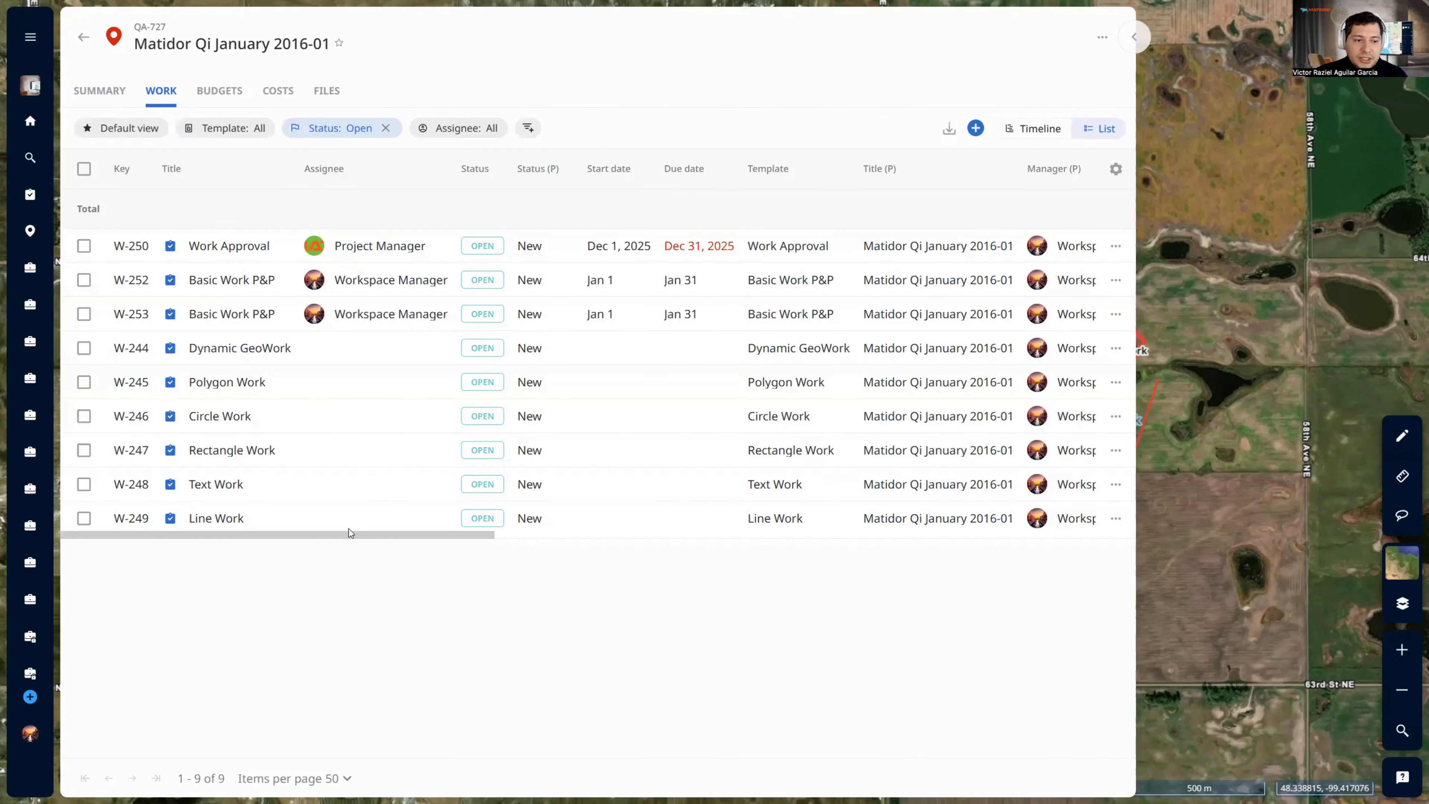
{"action": "left_click_drag", "start_coordinate": [351, 533], "coordinate": [263, 525]}
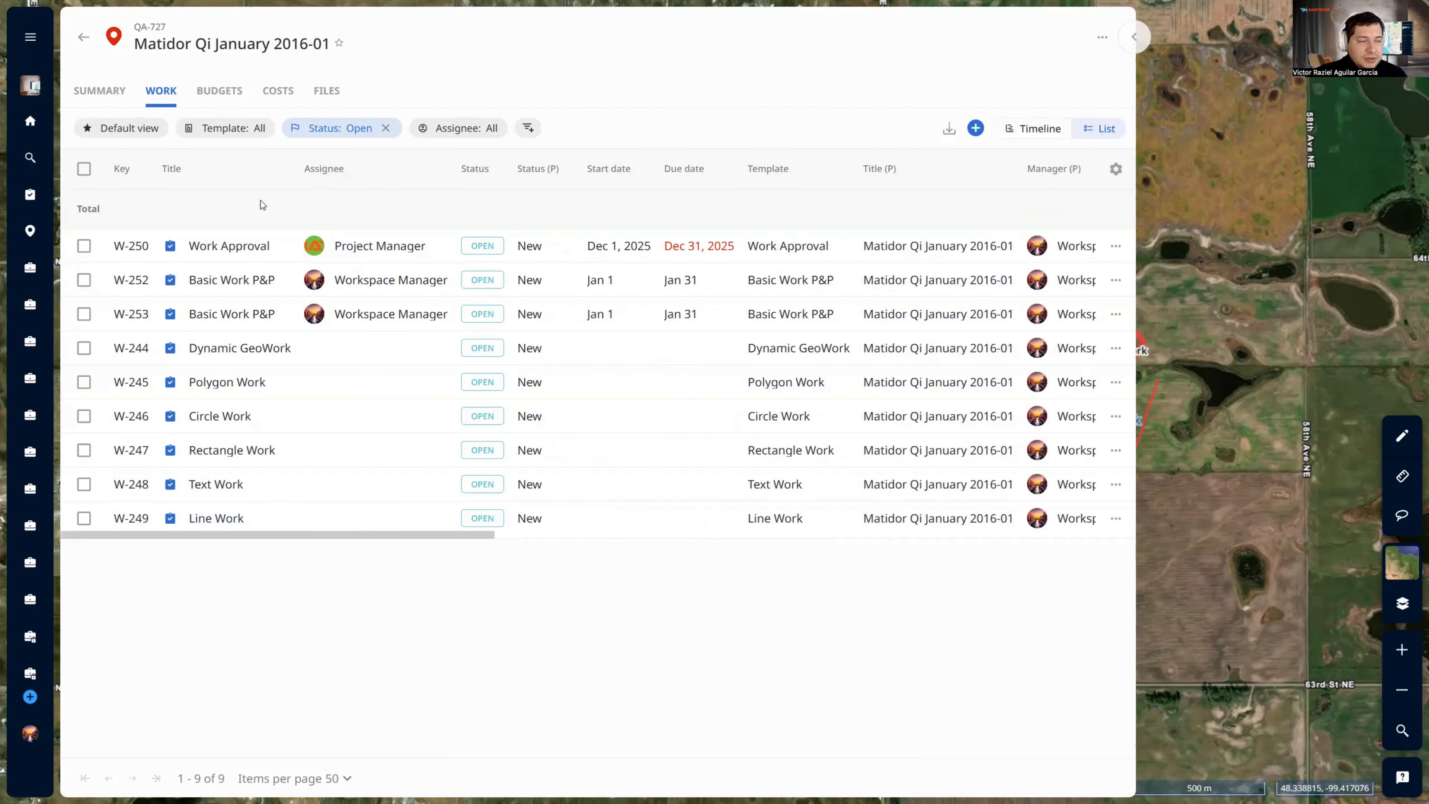
{"action": "left_click", "coordinate": [138, 127]}
{"action": "left_click", "coordinate": [138, 127]}
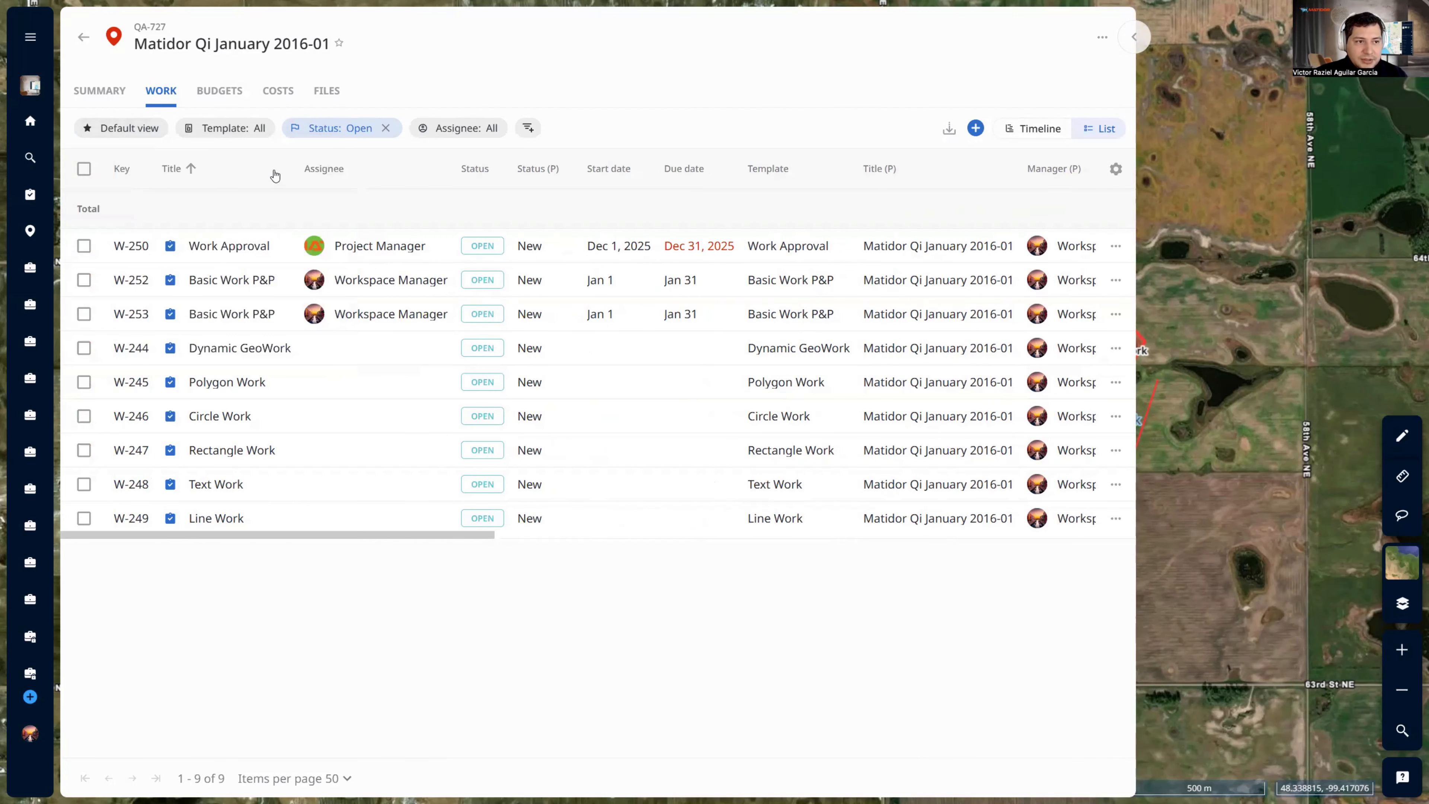
{"action": "left_click", "coordinate": [1138, 45]}
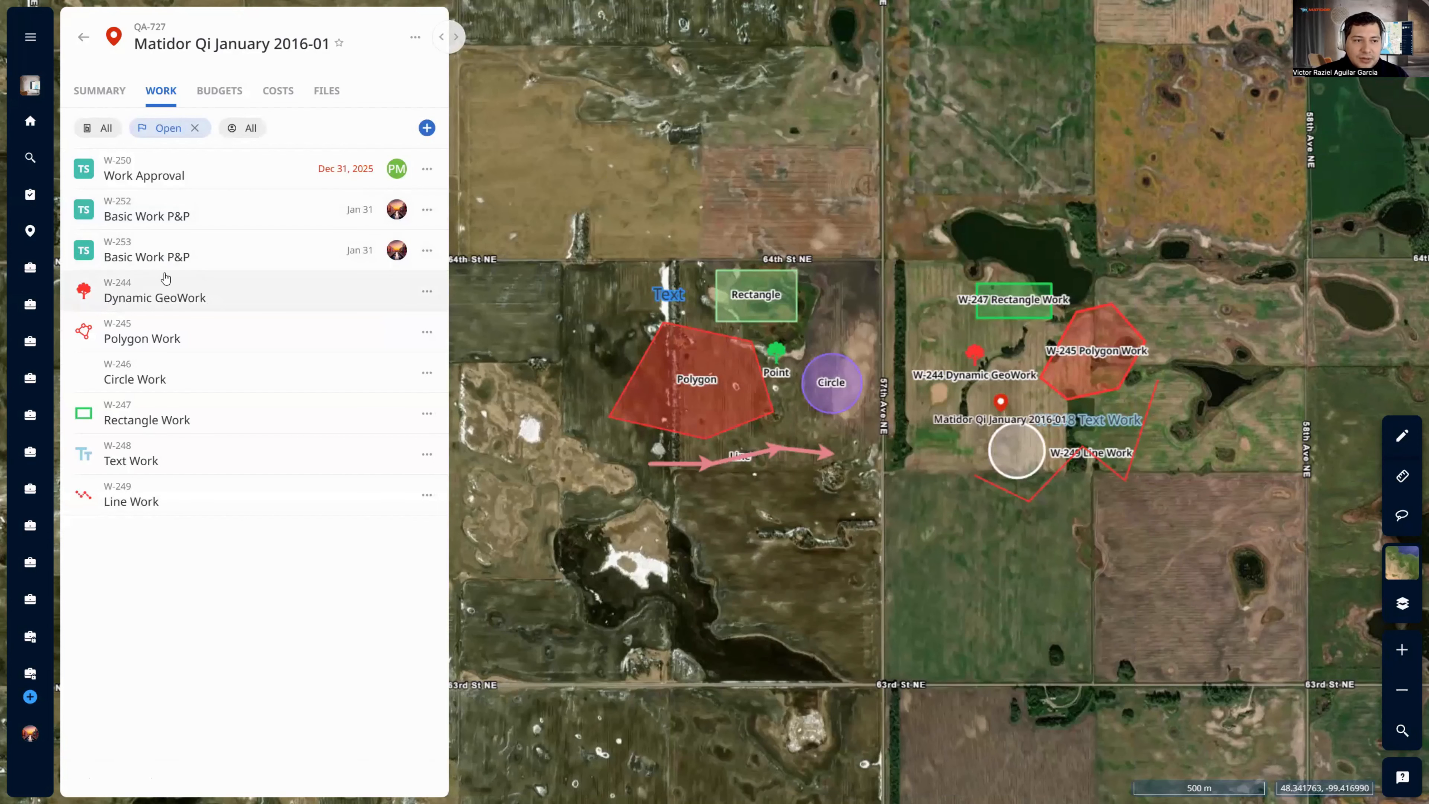
Start a new BG Leaks work item and save its point location just south of the Line Work shape on the map
{"action": "left_click", "coordinate": [422, 132]}
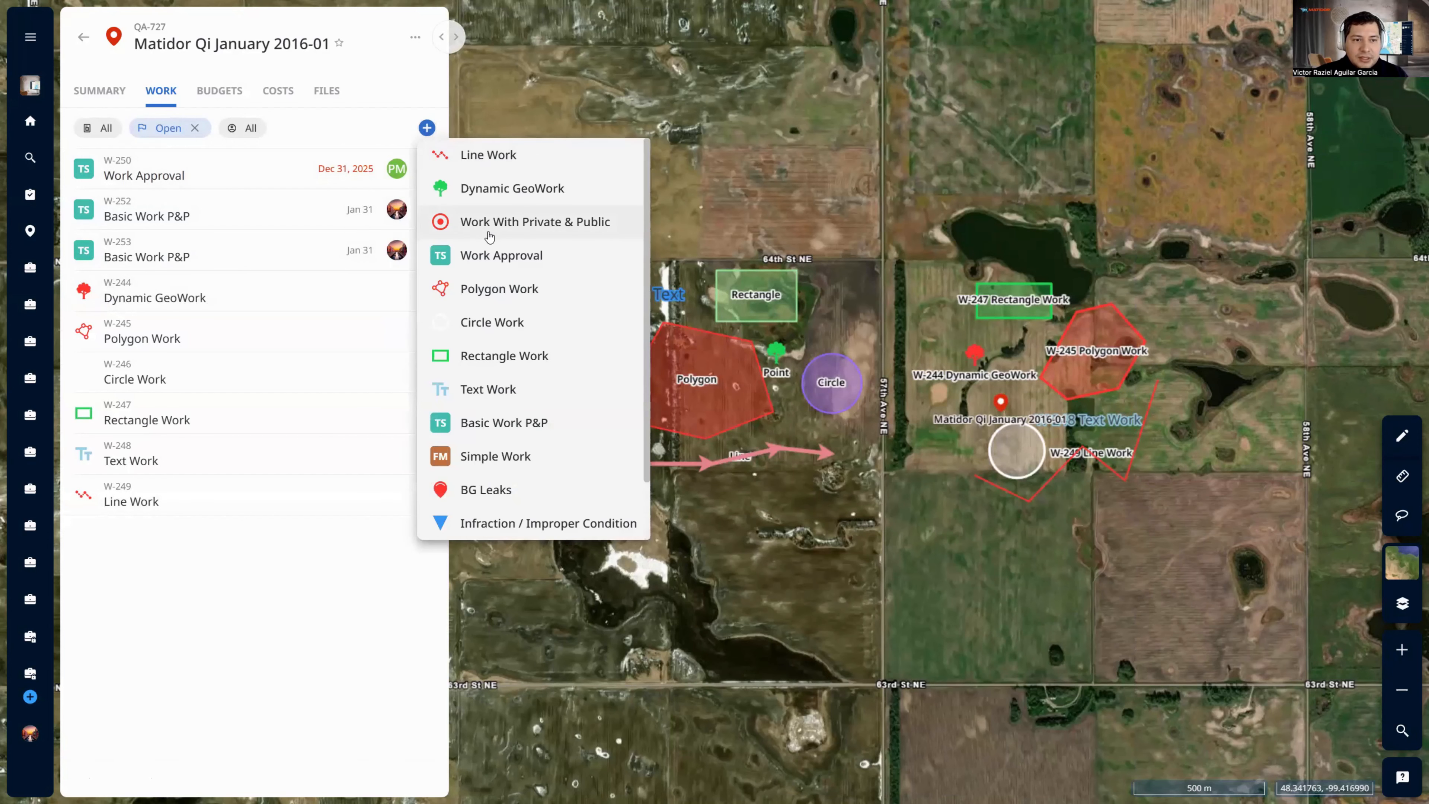
{"action": "left_click", "coordinate": [485, 489]}
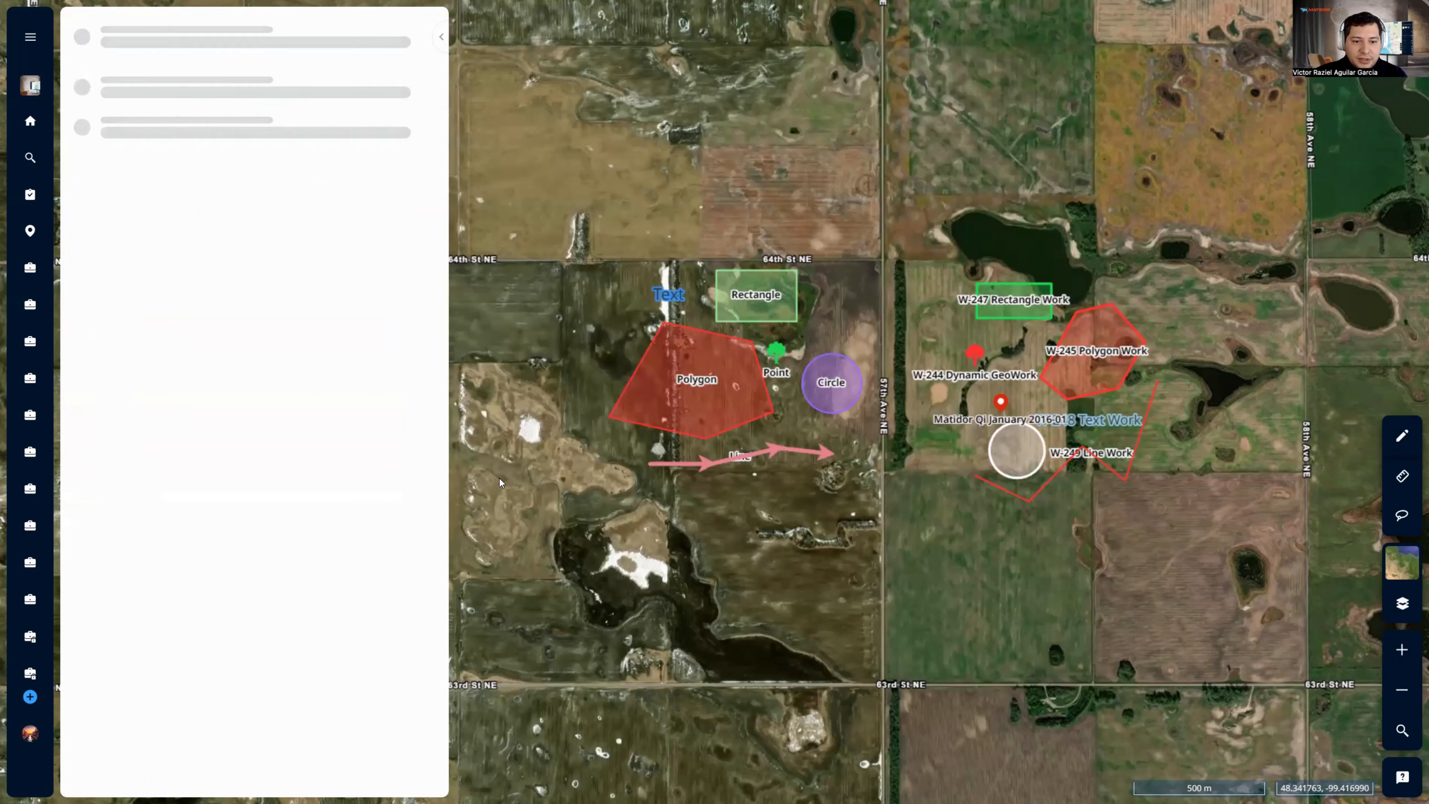
{"action": "left_click", "coordinate": [1099, 503]}
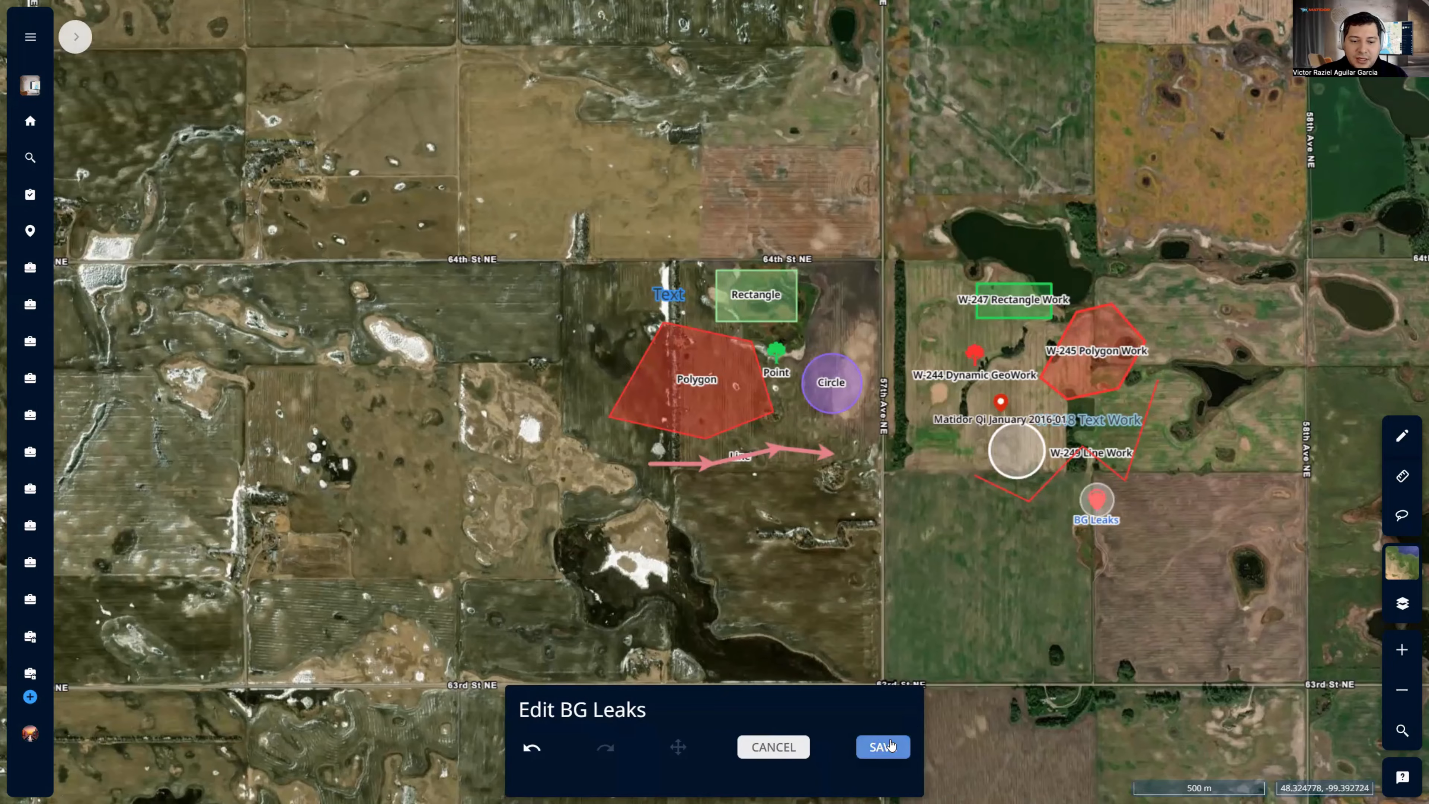
{"action": "left_click", "coordinate": [883, 747]}
{"action": "scroll", "coordinate": [318, 310], "scroll_direction": "down", "scroll_amount": 3}
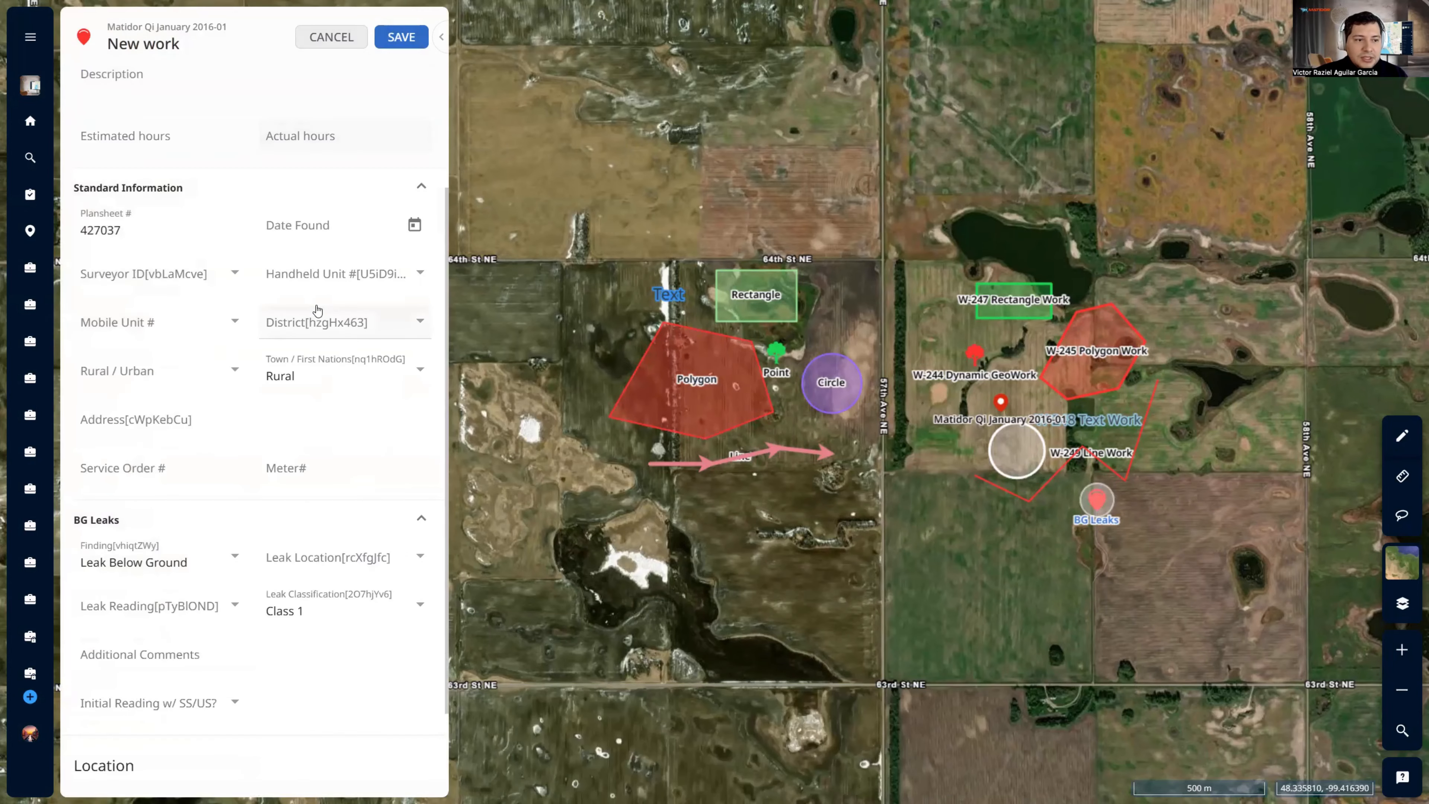
{"action": "scroll", "coordinate": [319, 310], "scroll_direction": "up", "scroll_amount": 3}
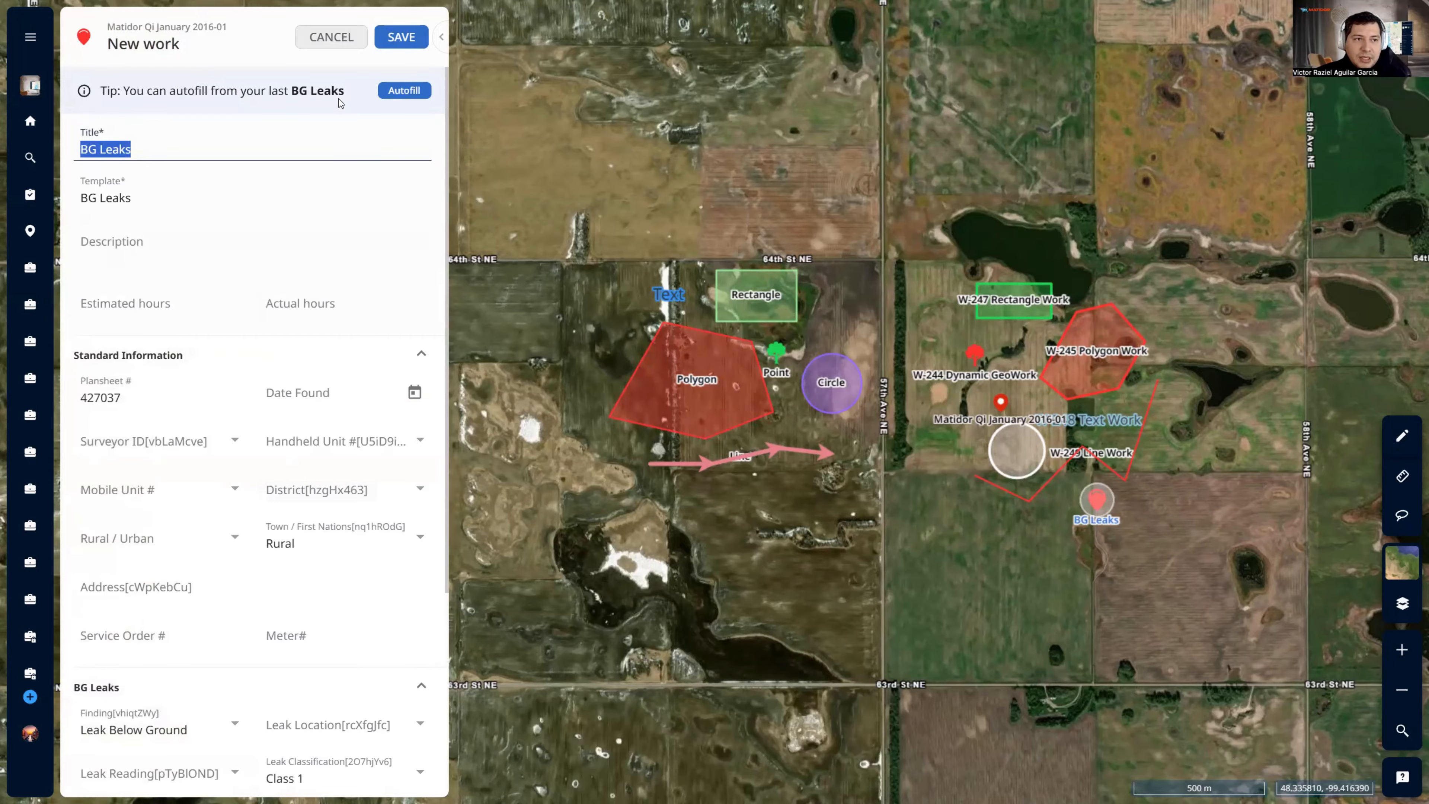
Discard the unsaved BG Leaks work item and look over the templates offered for new work
{"action": "left_click", "coordinate": [331, 38]}
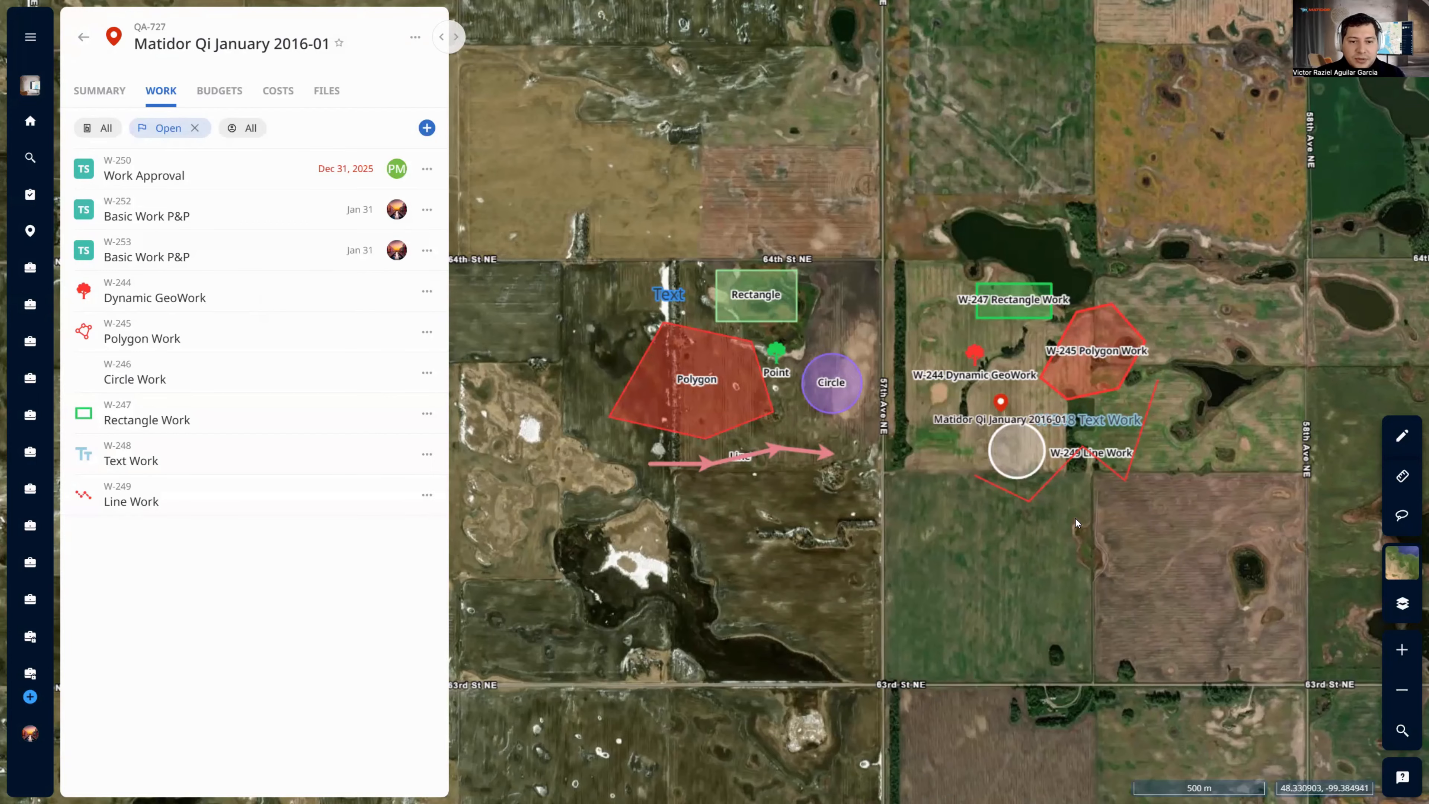
{"action": "scroll", "coordinate": [922, 518], "scroll_direction": "up", "scroll_amount": 2}
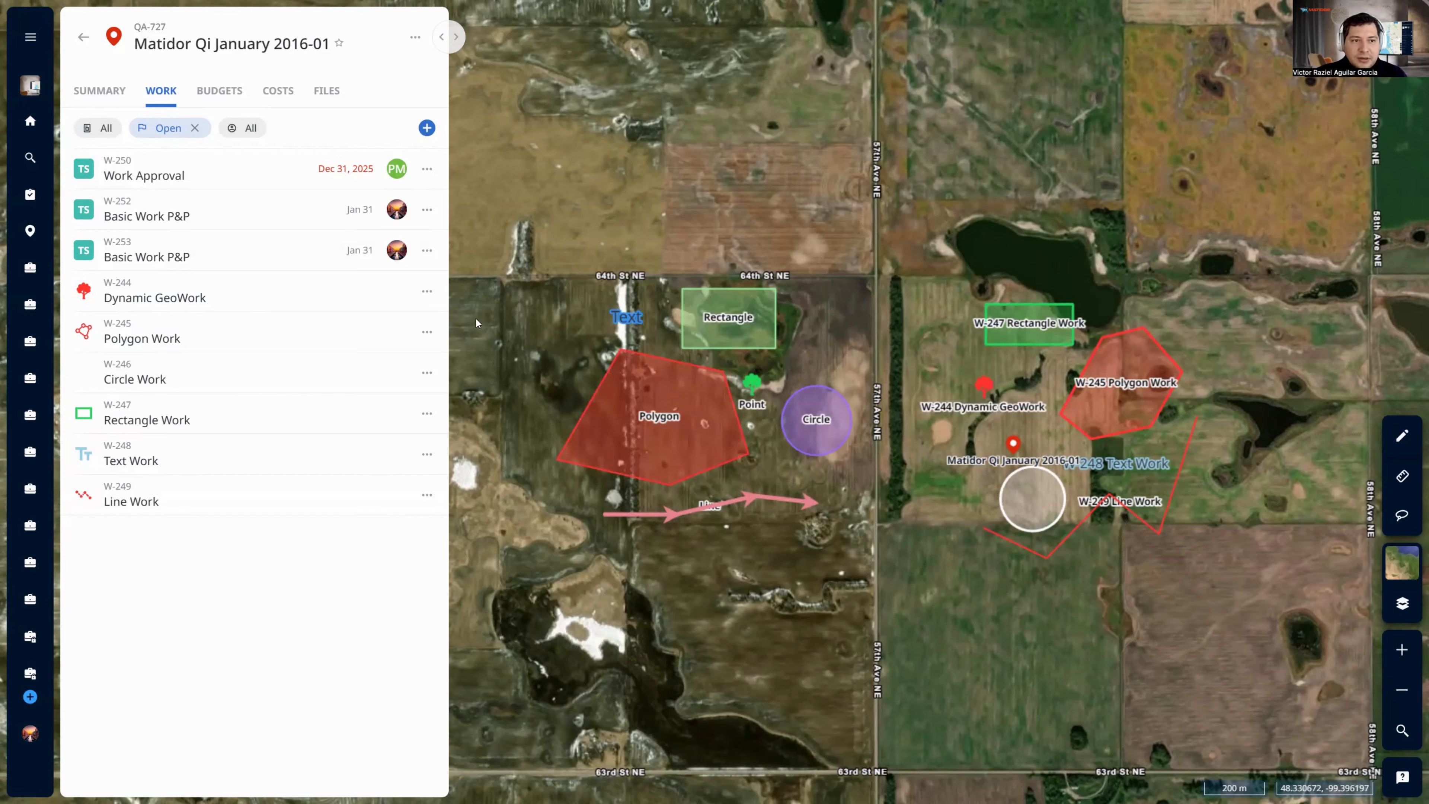
{"action": "left_click", "coordinate": [426, 128]}
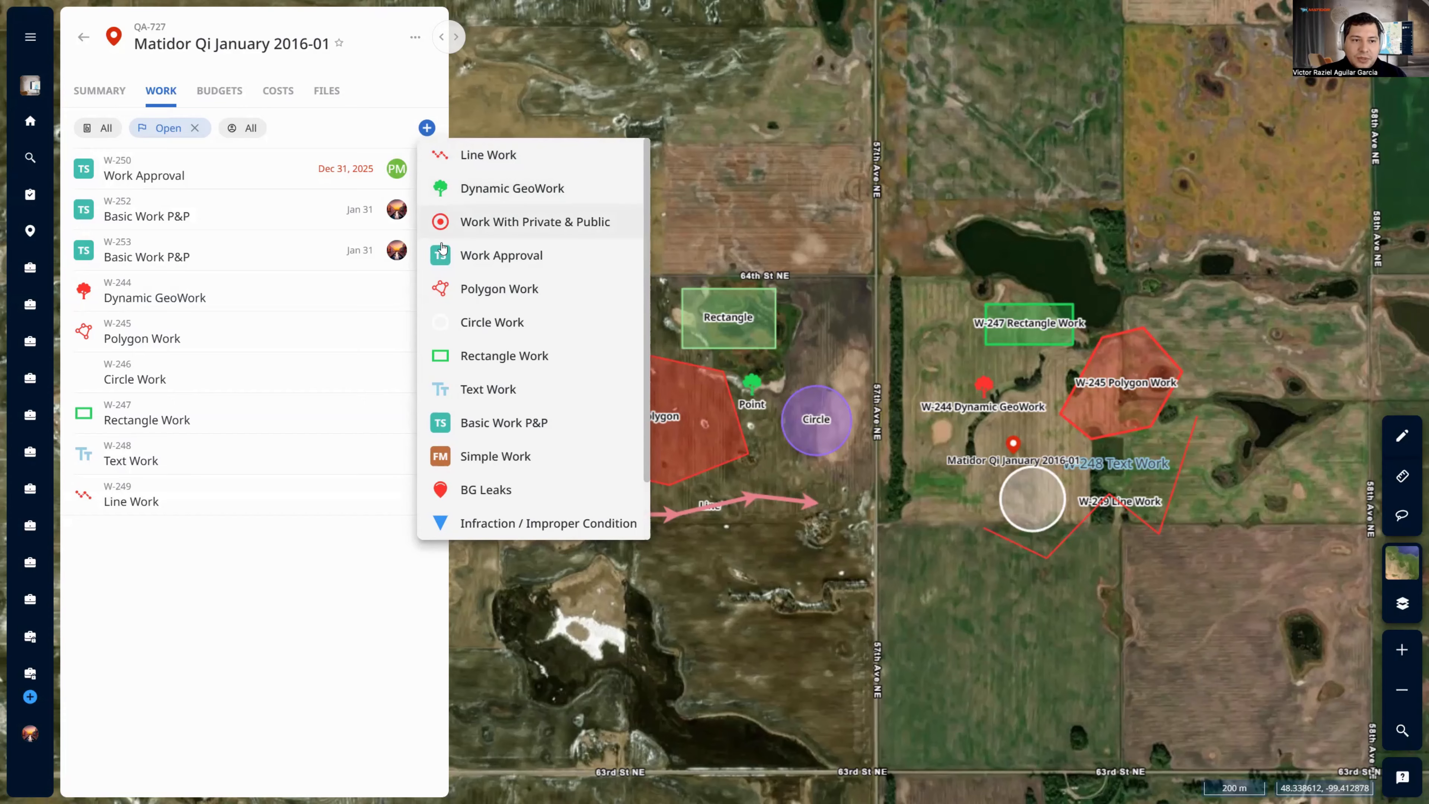
{"action": "left_click", "coordinate": [417, 115]}
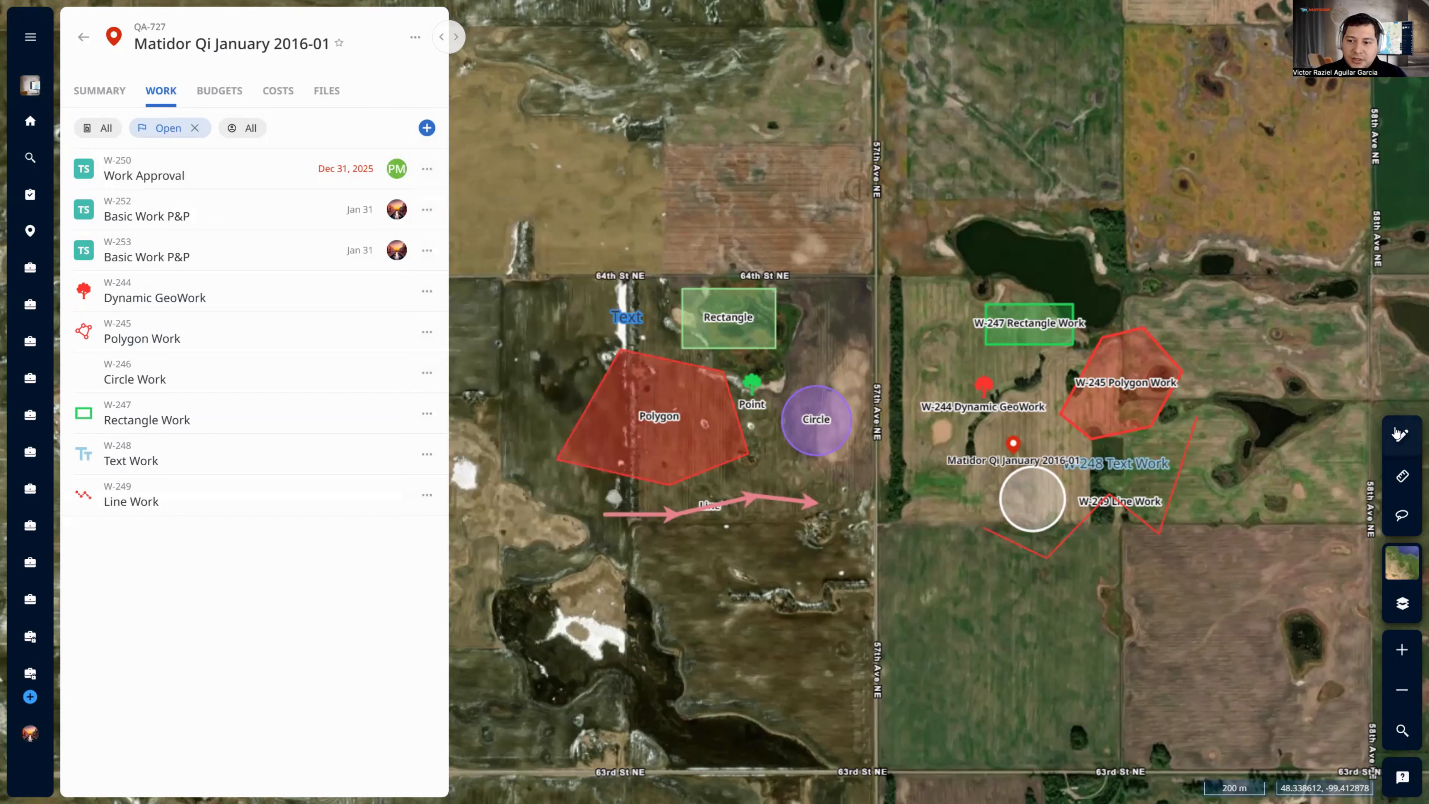
Place six point drawings on the map around 57th Ave NE, south of the Circle and Line drawings
{"action": "left_click", "coordinate": [1400, 435]}
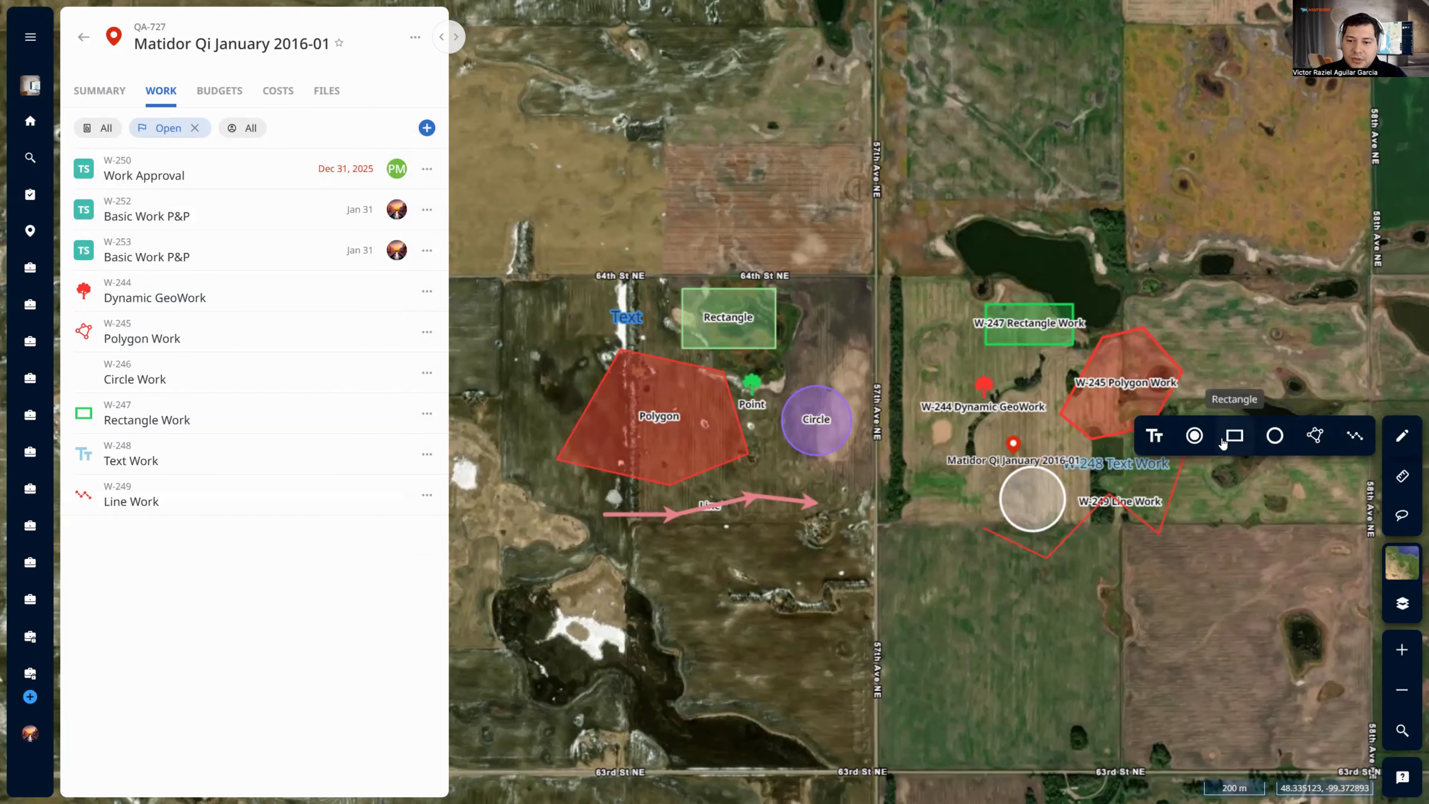
{"action": "left_click", "coordinate": [1195, 436]}
{"action": "left_click", "coordinate": [829, 592]}
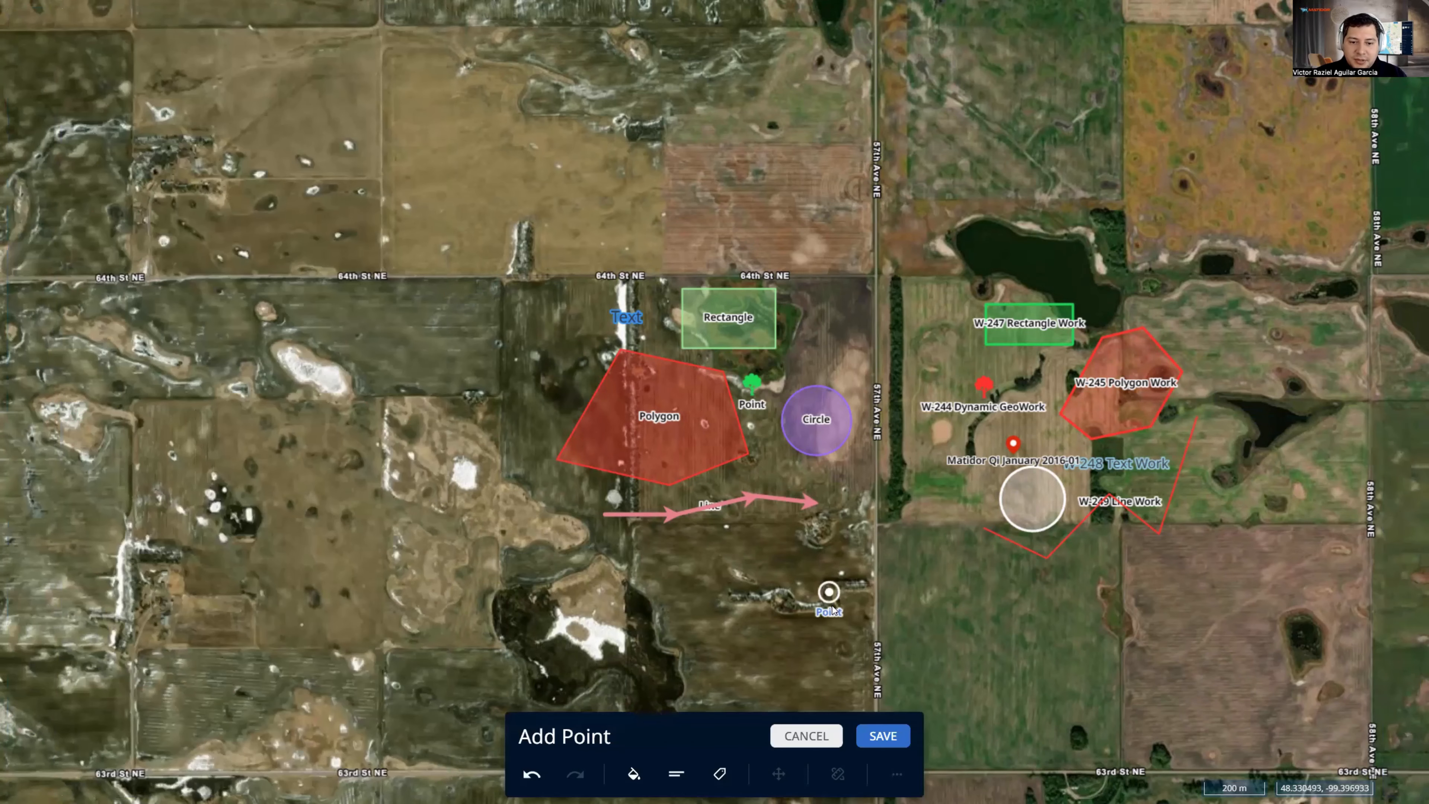
{"action": "left_click", "coordinate": [910, 634]}
{"action": "left_click", "coordinate": [902, 586]}
{"action": "left_click", "coordinate": [747, 606]}
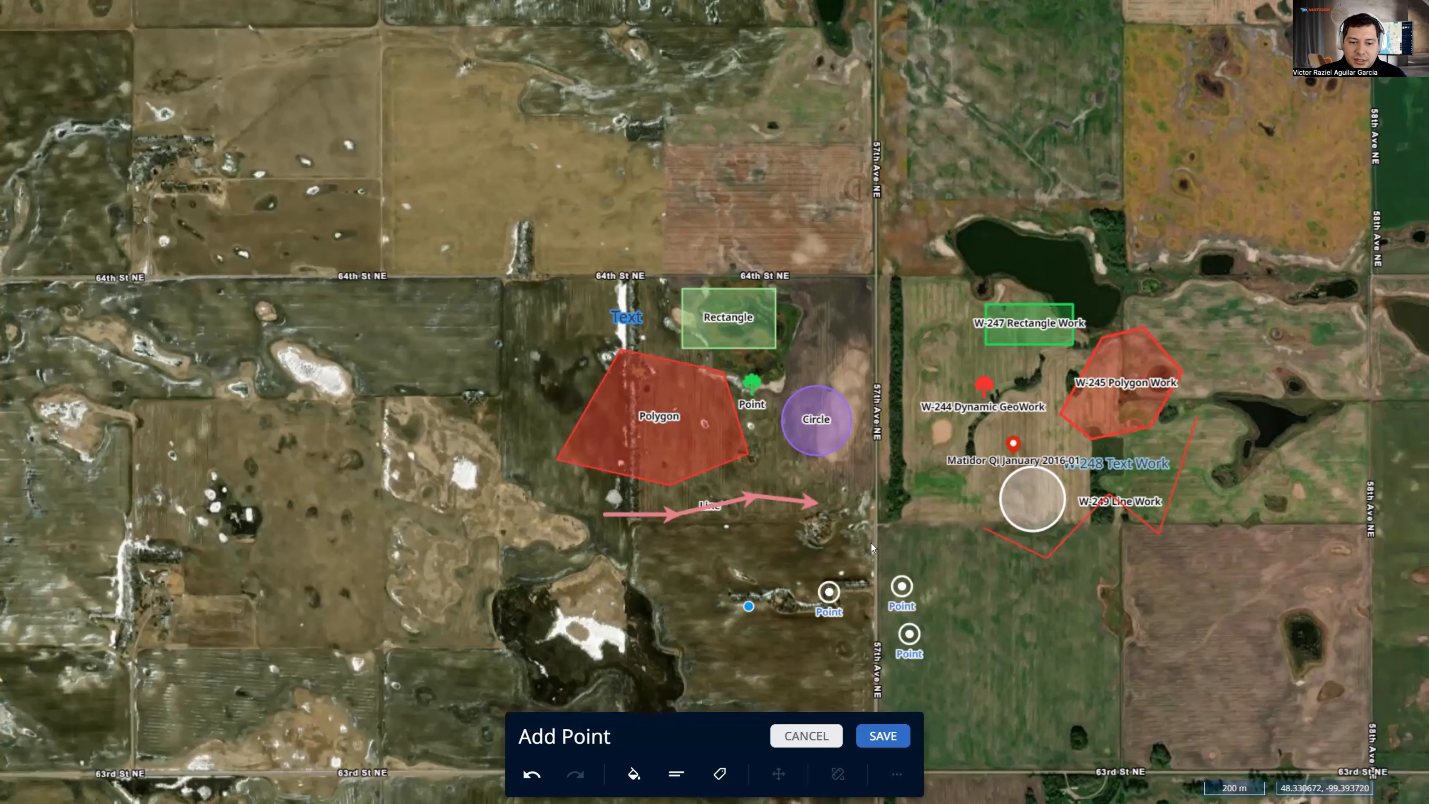
{"action": "left_click", "coordinate": [885, 538]}
{"action": "left_click", "coordinate": [982, 598]}
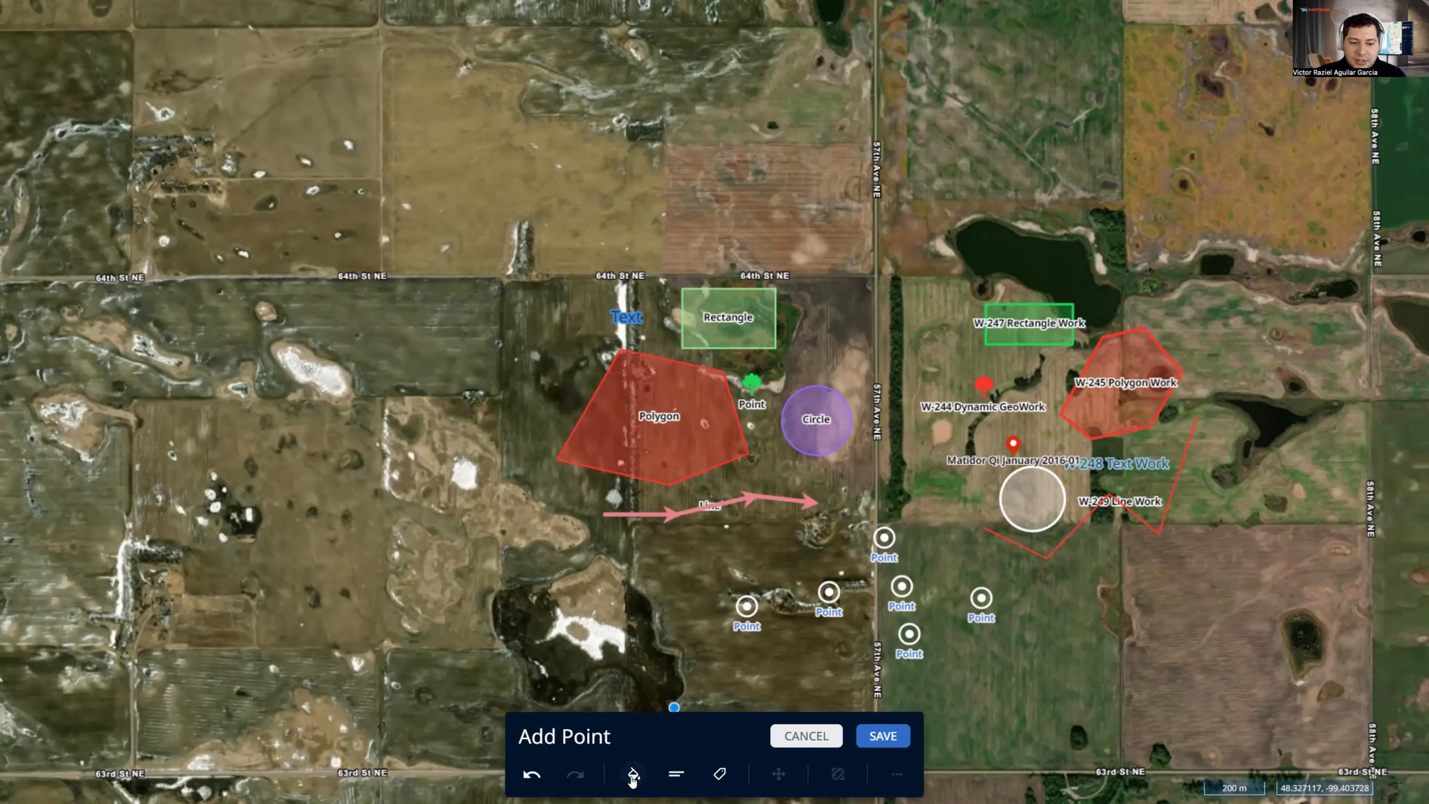
Style the new points as a circle crossed by a line, in green, at the largest size, rotated 190°
{"action": "left_click", "coordinate": [632, 776]}
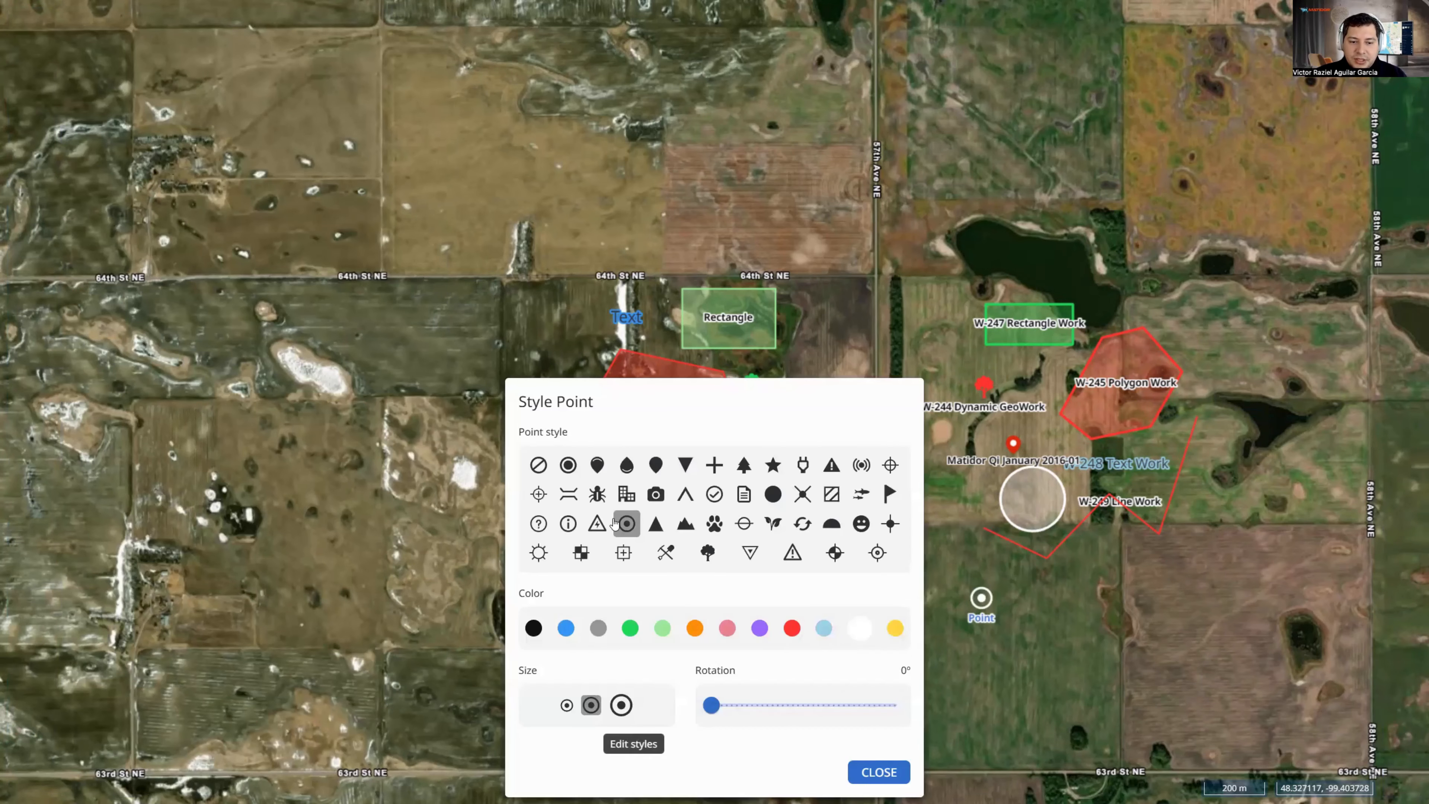
{"action": "left_click", "coordinate": [744, 525]}
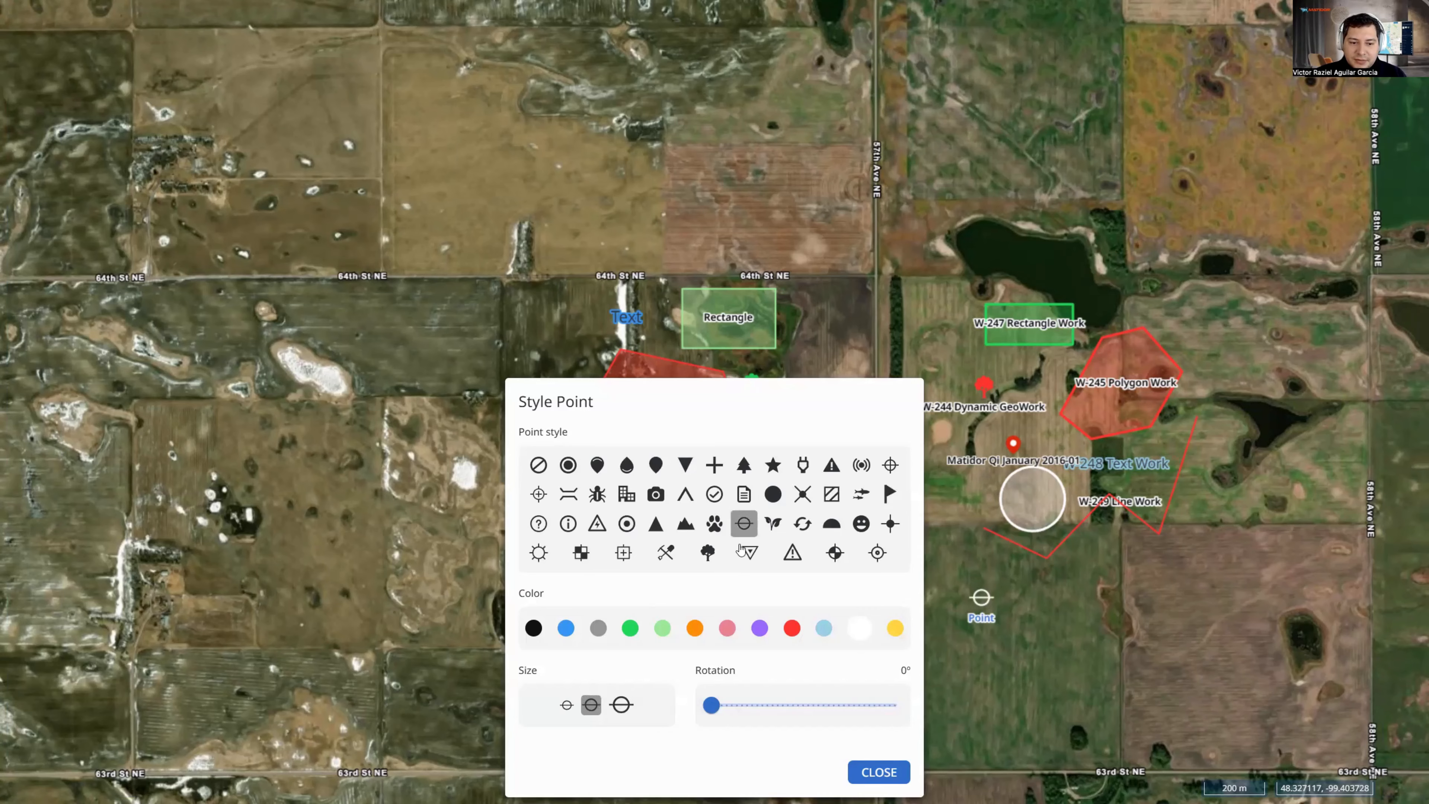
{"action": "left_click", "coordinate": [629, 628]}
{"action": "left_click", "coordinate": [621, 705]}
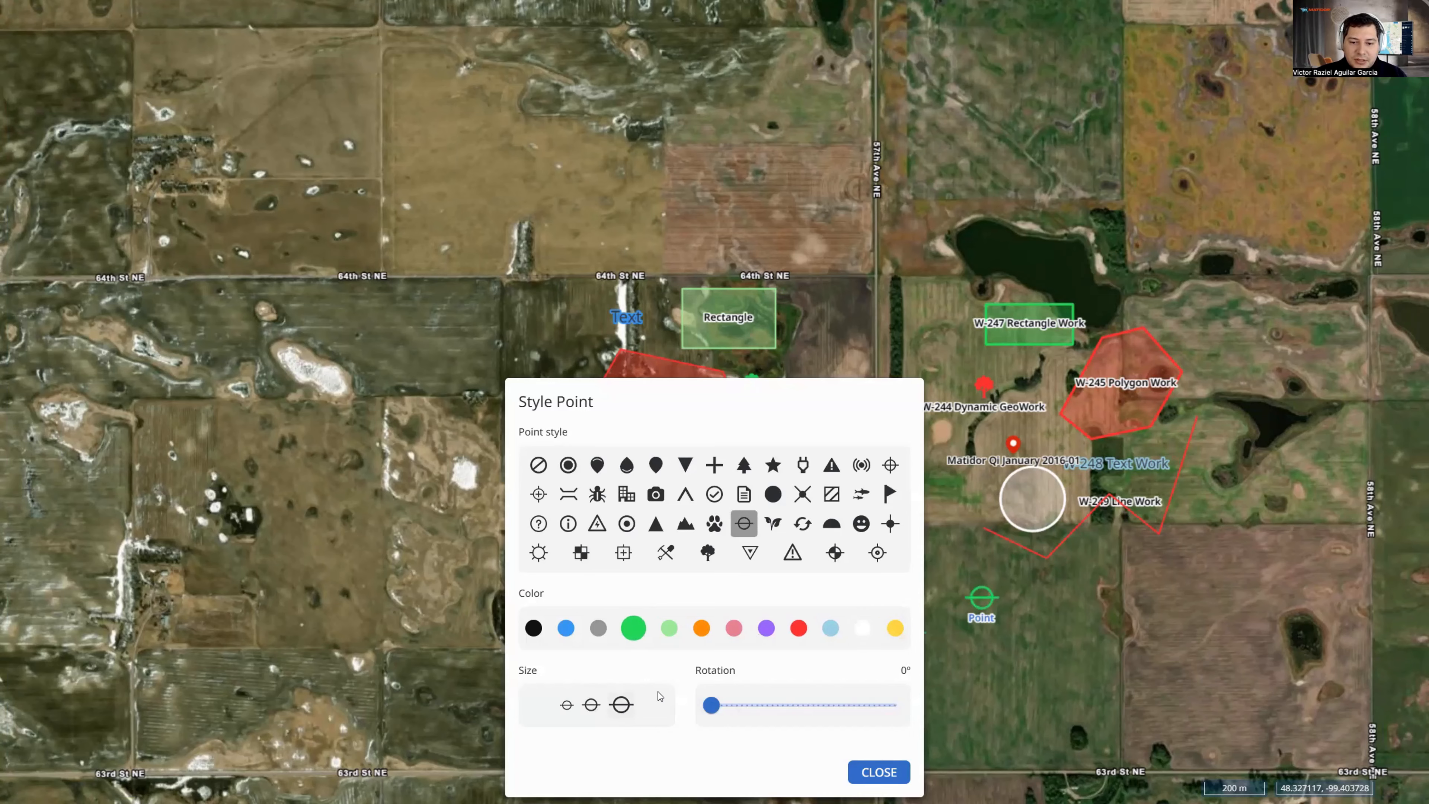
{"action": "left_click_drag", "start_coordinate": [712, 705], "coordinate": [835, 711]}
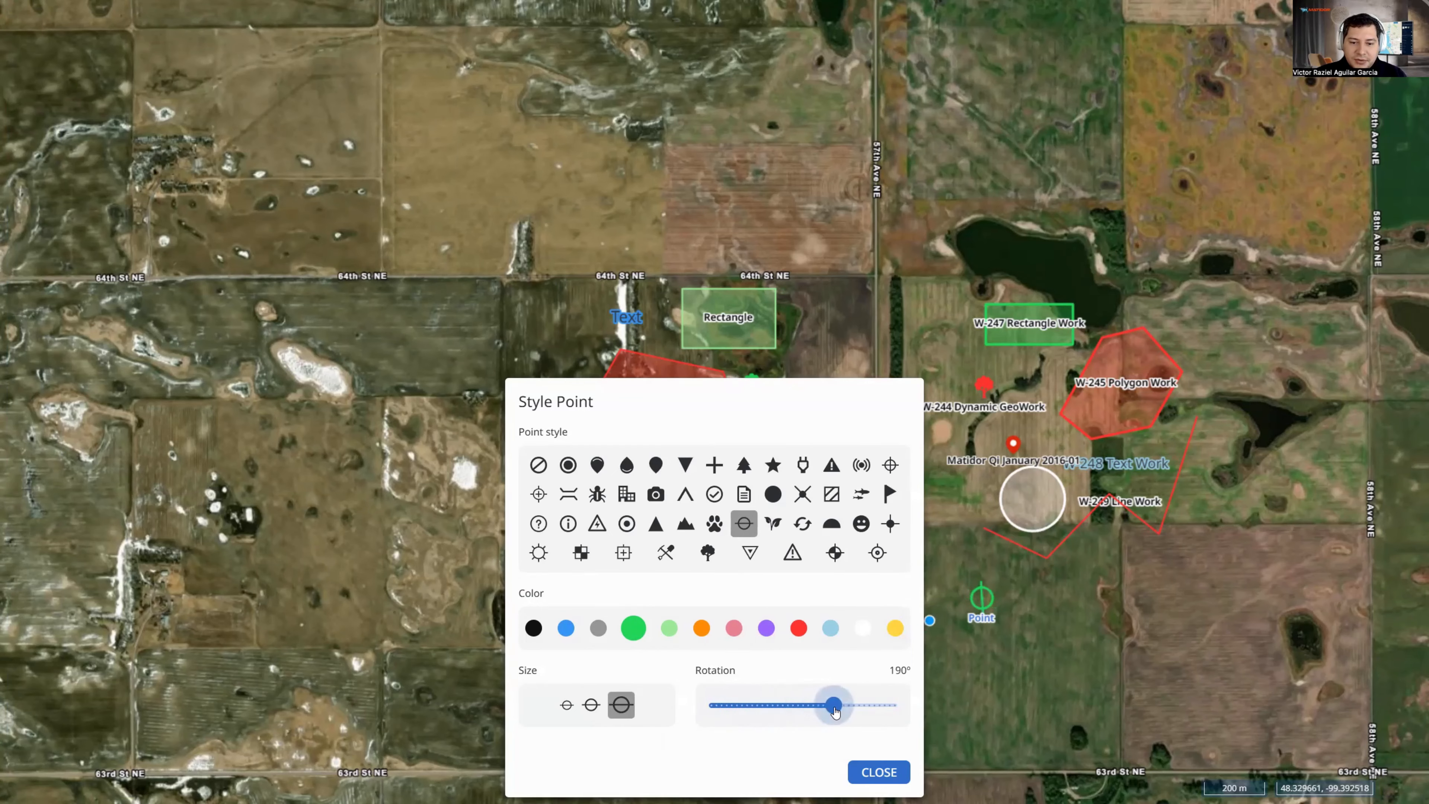
{"action": "left_click", "coordinate": [867, 769]}
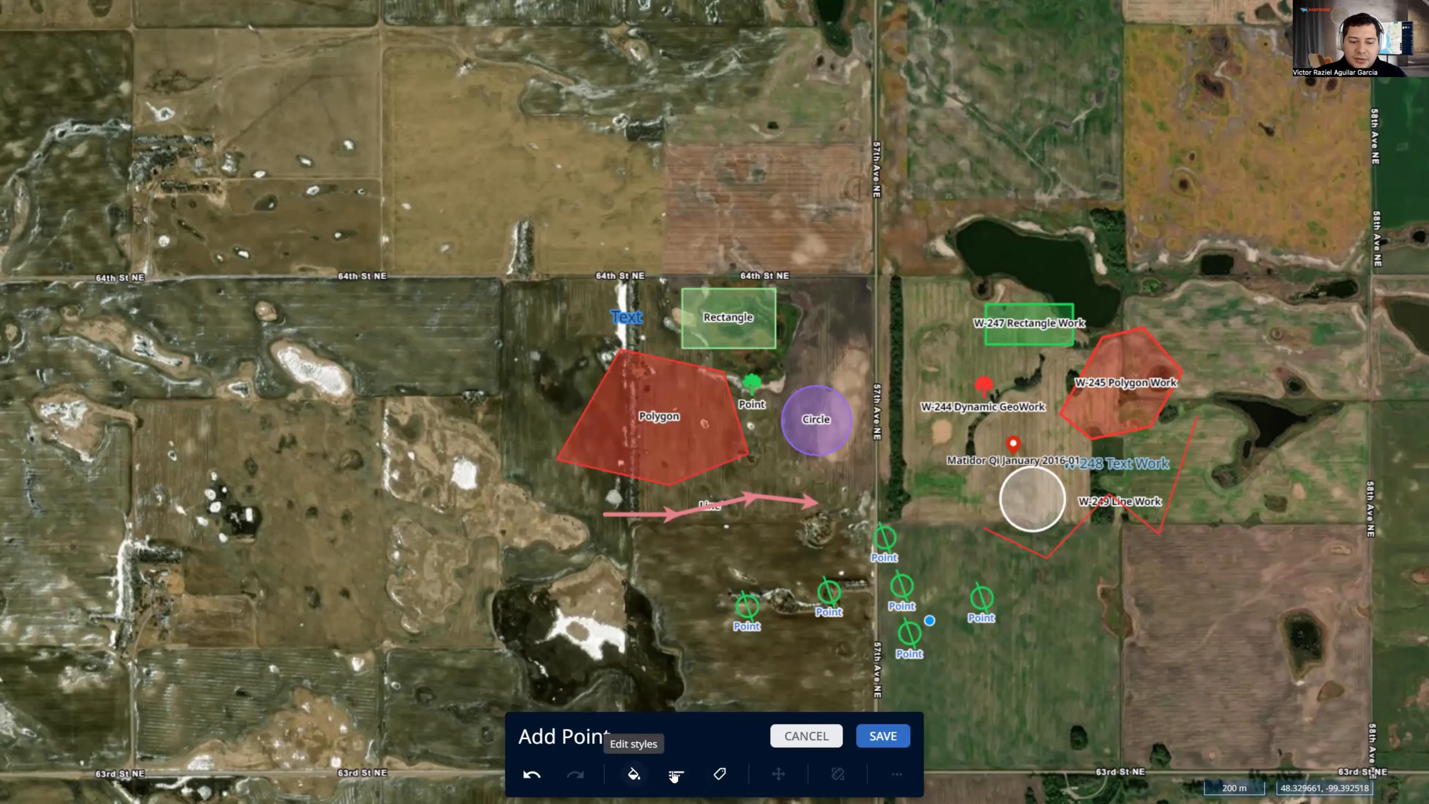
Check the rename and tag options of the new points without applying changes, and discard the points
{"action": "left_click", "coordinate": [675, 773]}
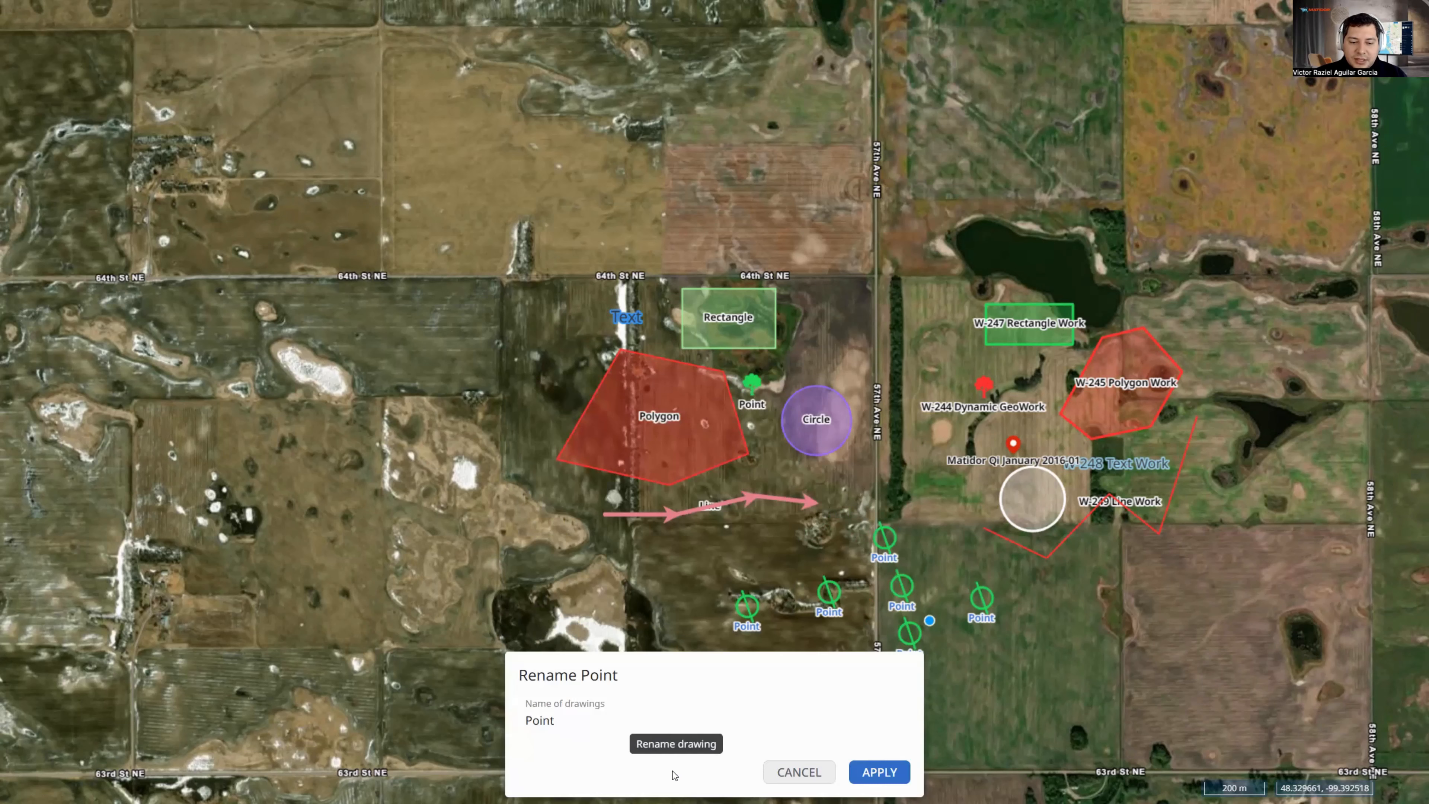
{"action": "left_click", "coordinate": [652, 723]}
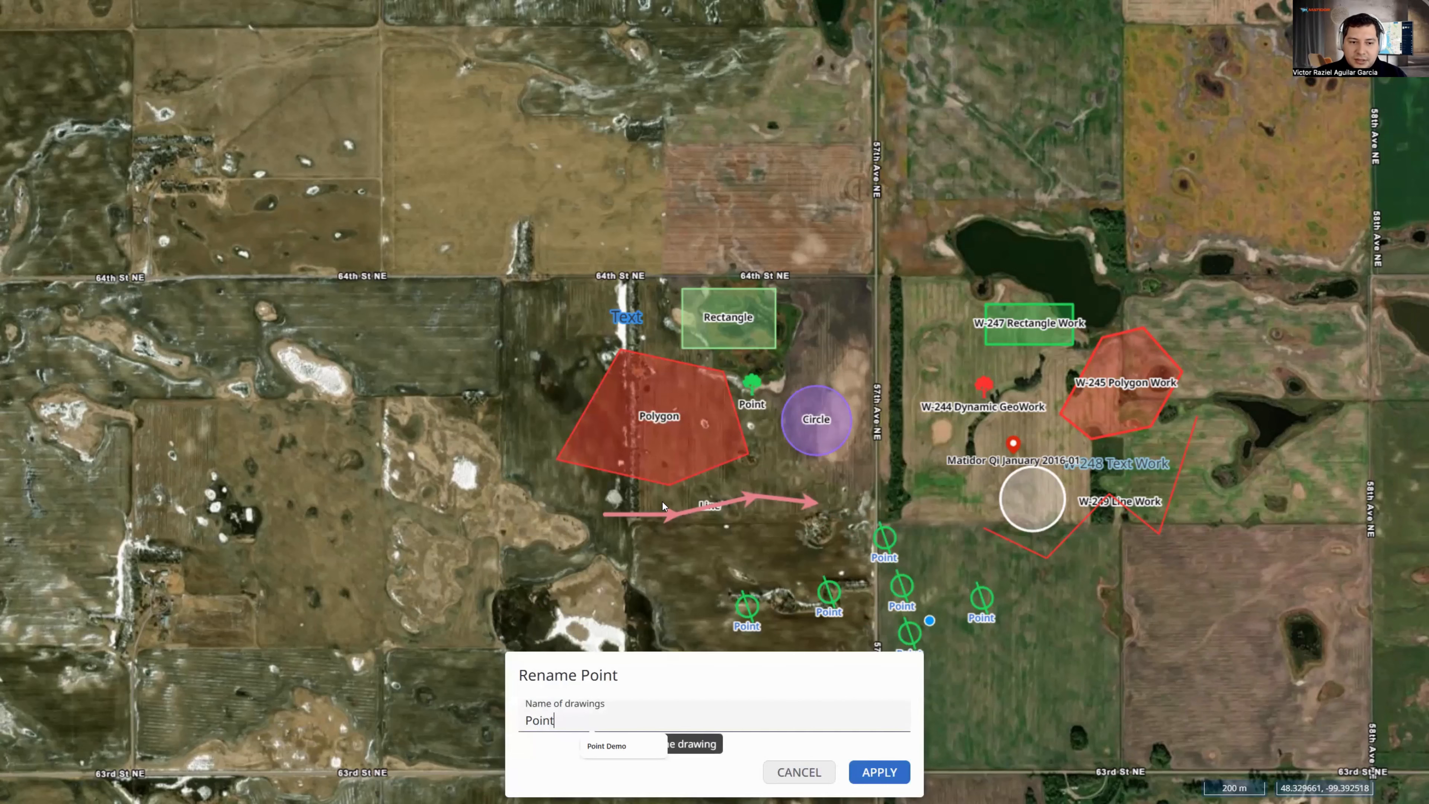
{"action": "left_click", "coordinate": [799, 772]}
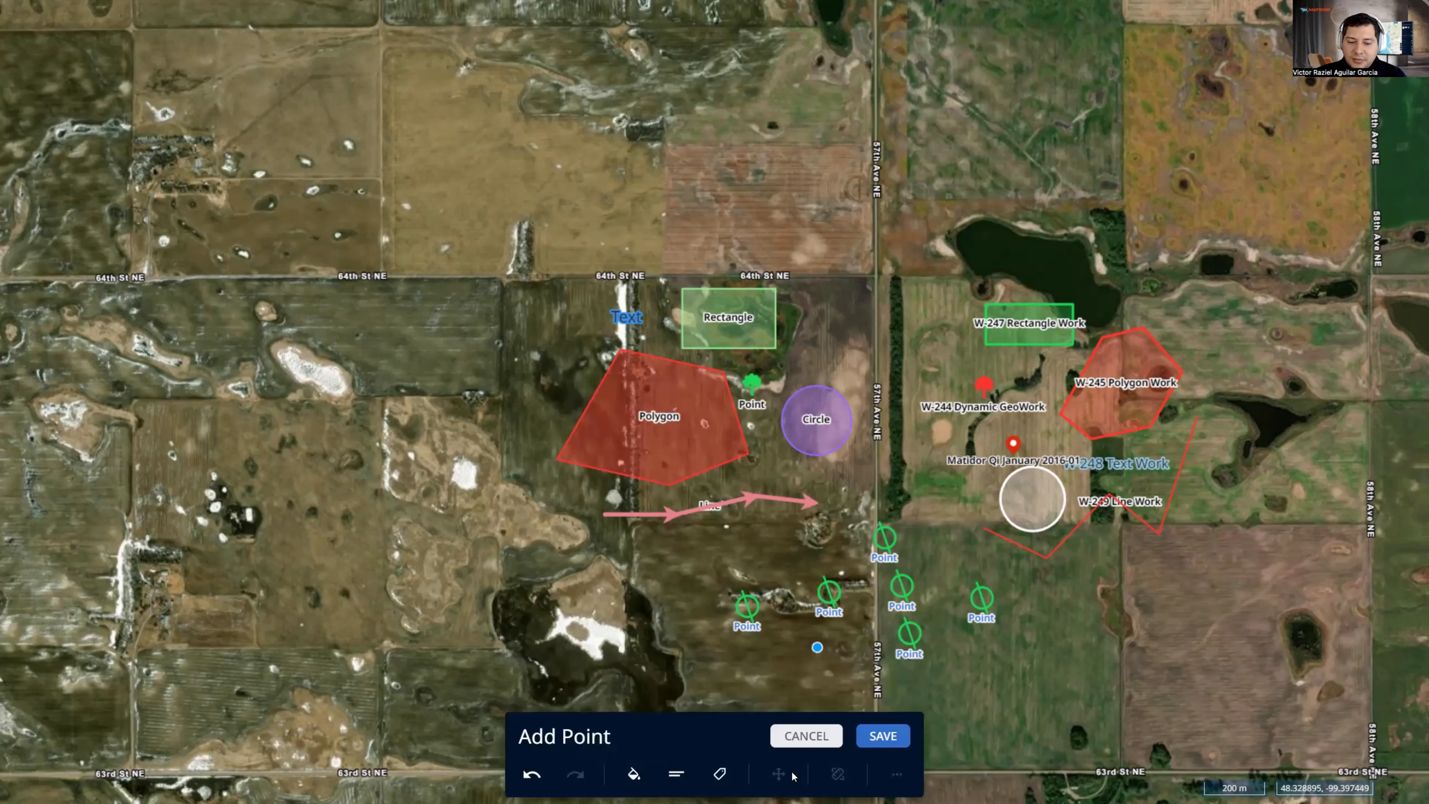
{"action": "left_click", "coordinate": [720, 775]}
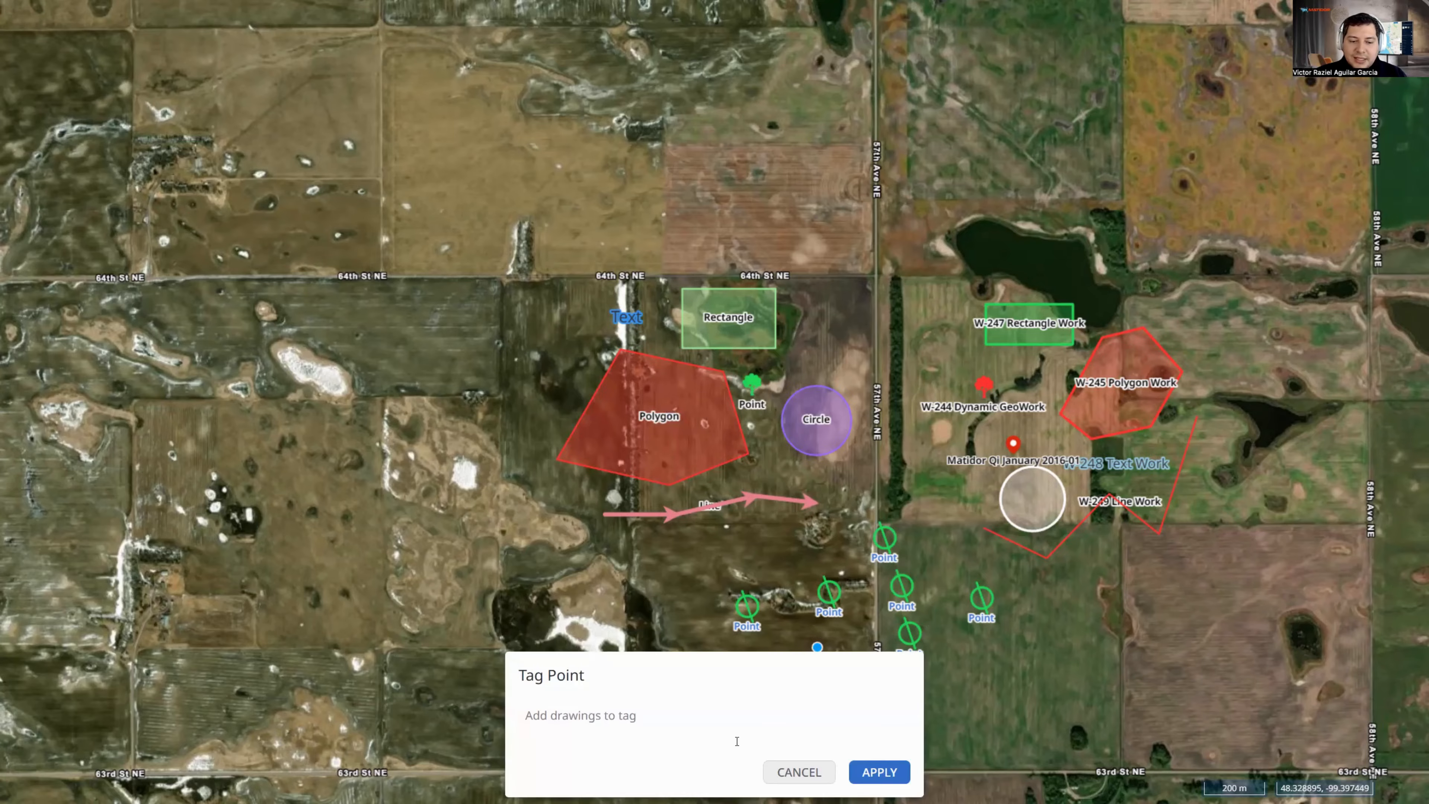
{"action": "left_click", "coordinate": [799, 770]}
{"action": "left_click", "coordinate": [805, 740]}
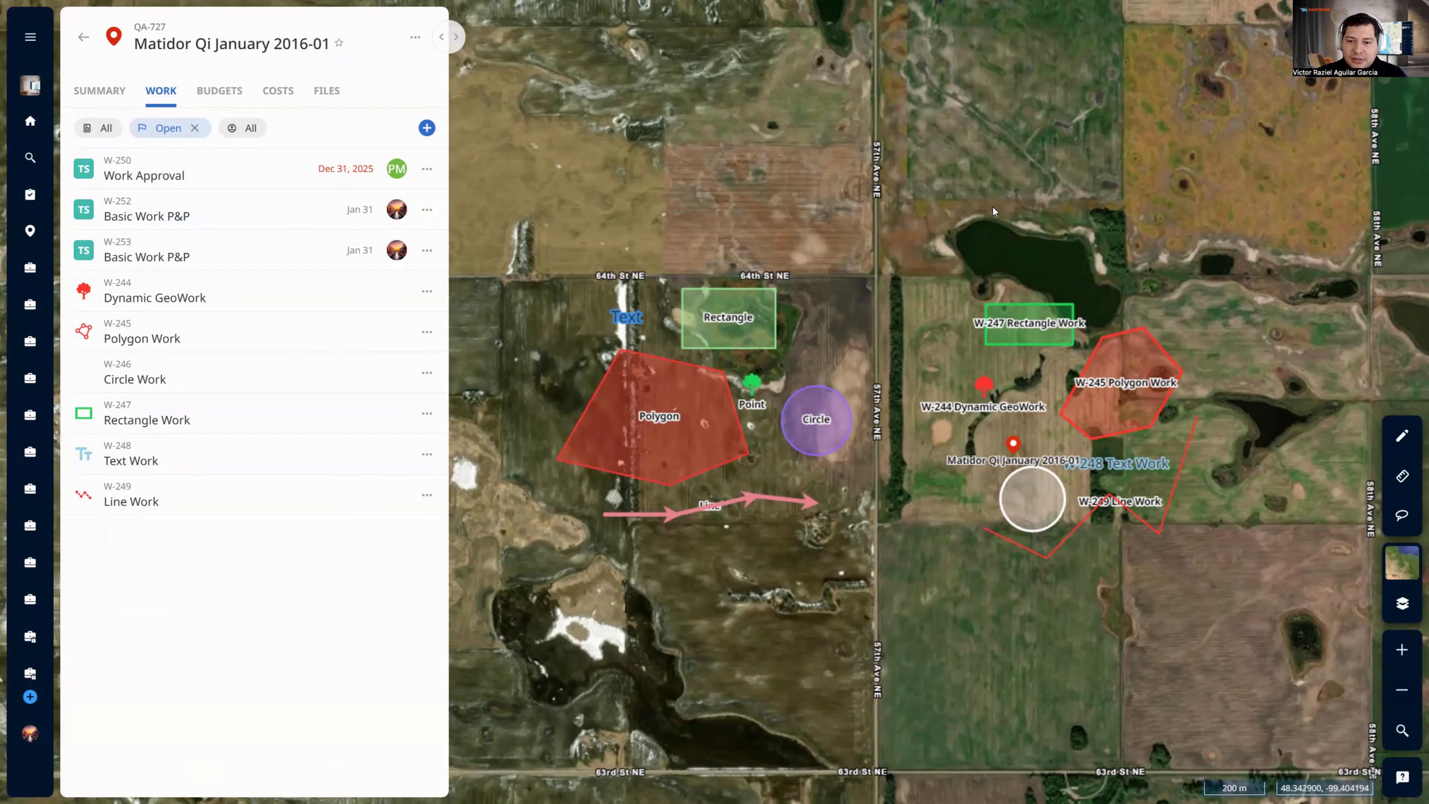
Open the map layers with the project details collapsed, and center the map on the Drawings layer
{"action": "left_click_drag", "start_coordinate": [993, 207], "coordinate": [980, 274]}
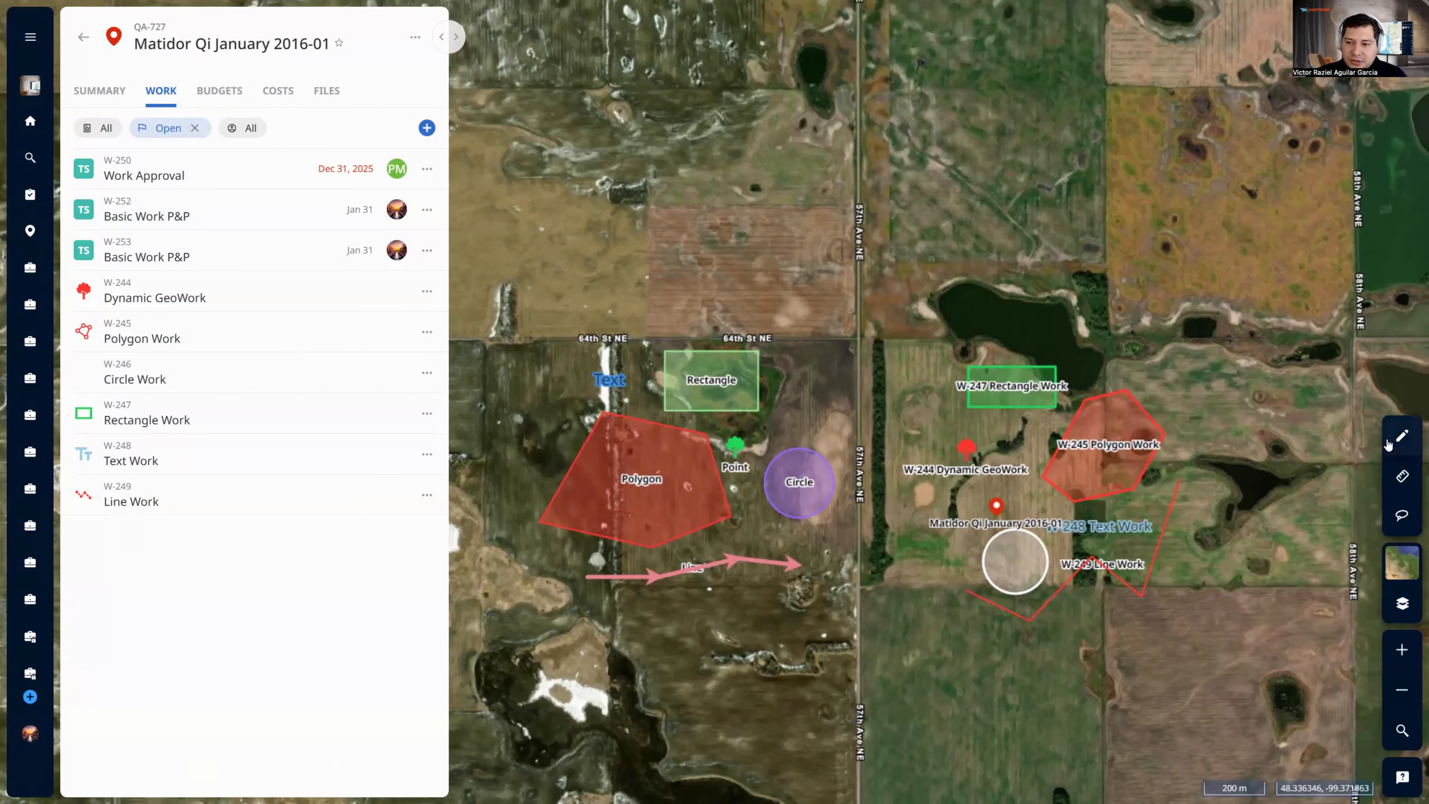
{"action": "left_click", "coordinate": [1402, 435]}
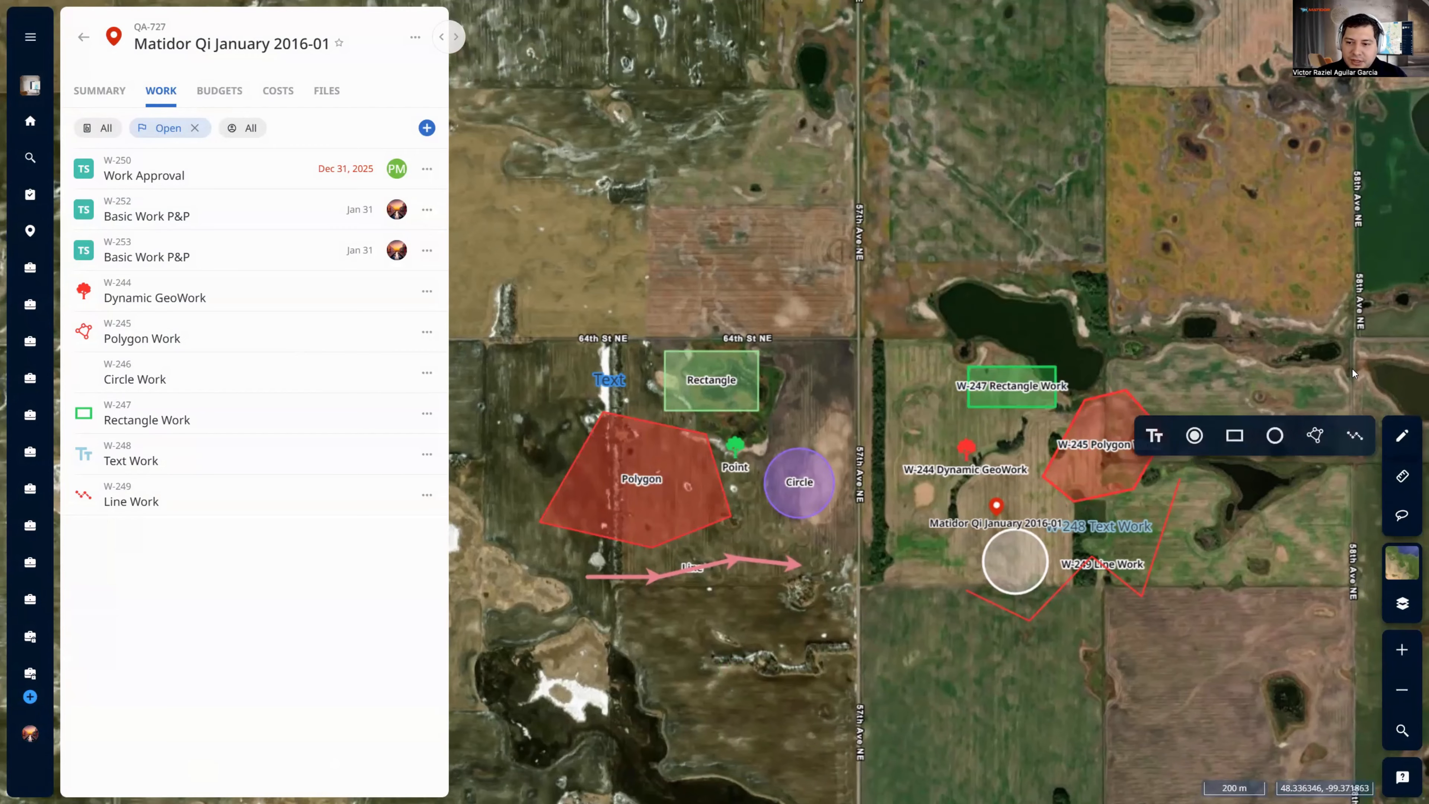
{"action": "left_click", "coordinate": [1396, 604]}
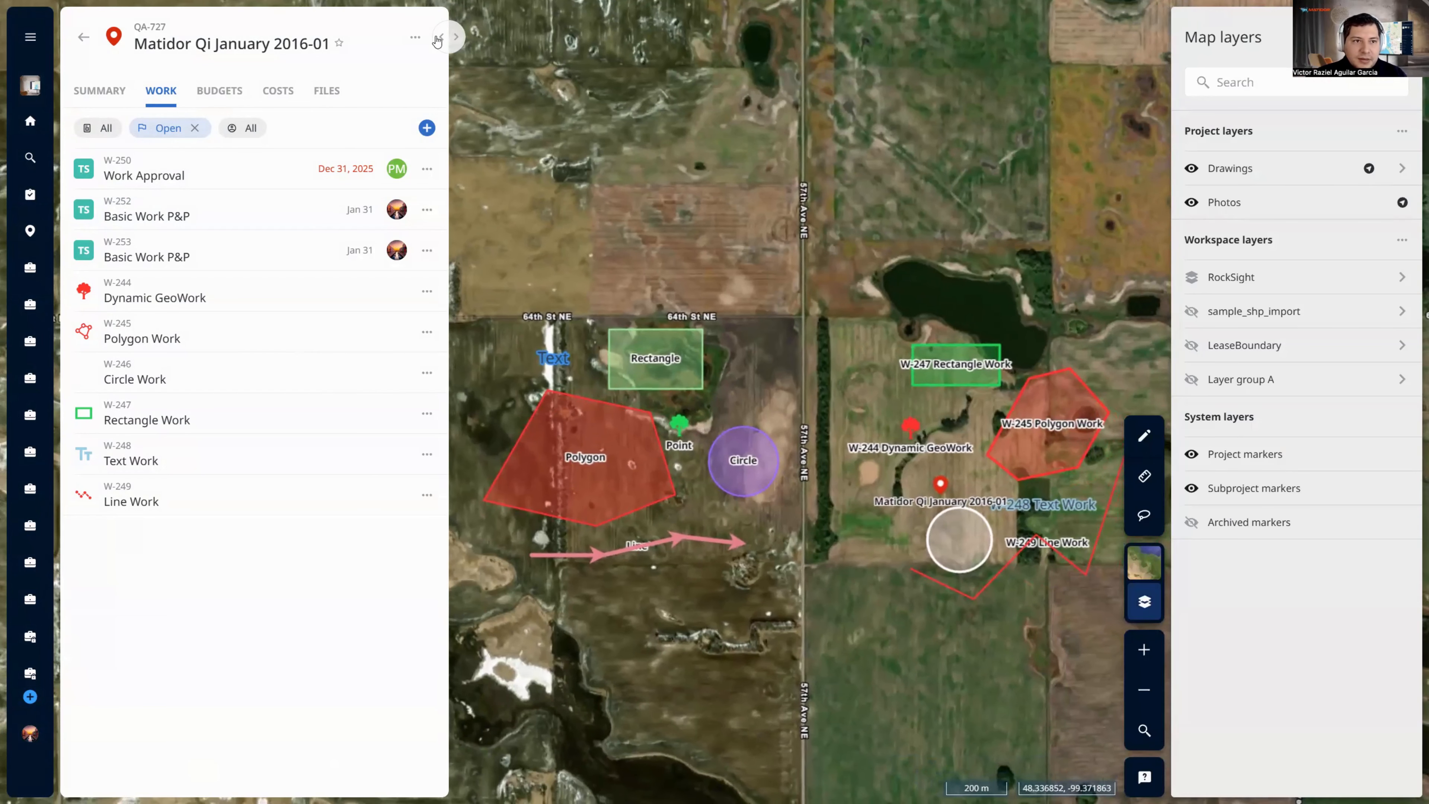
{"action": "left_click", "coordinate": [439, 37]}
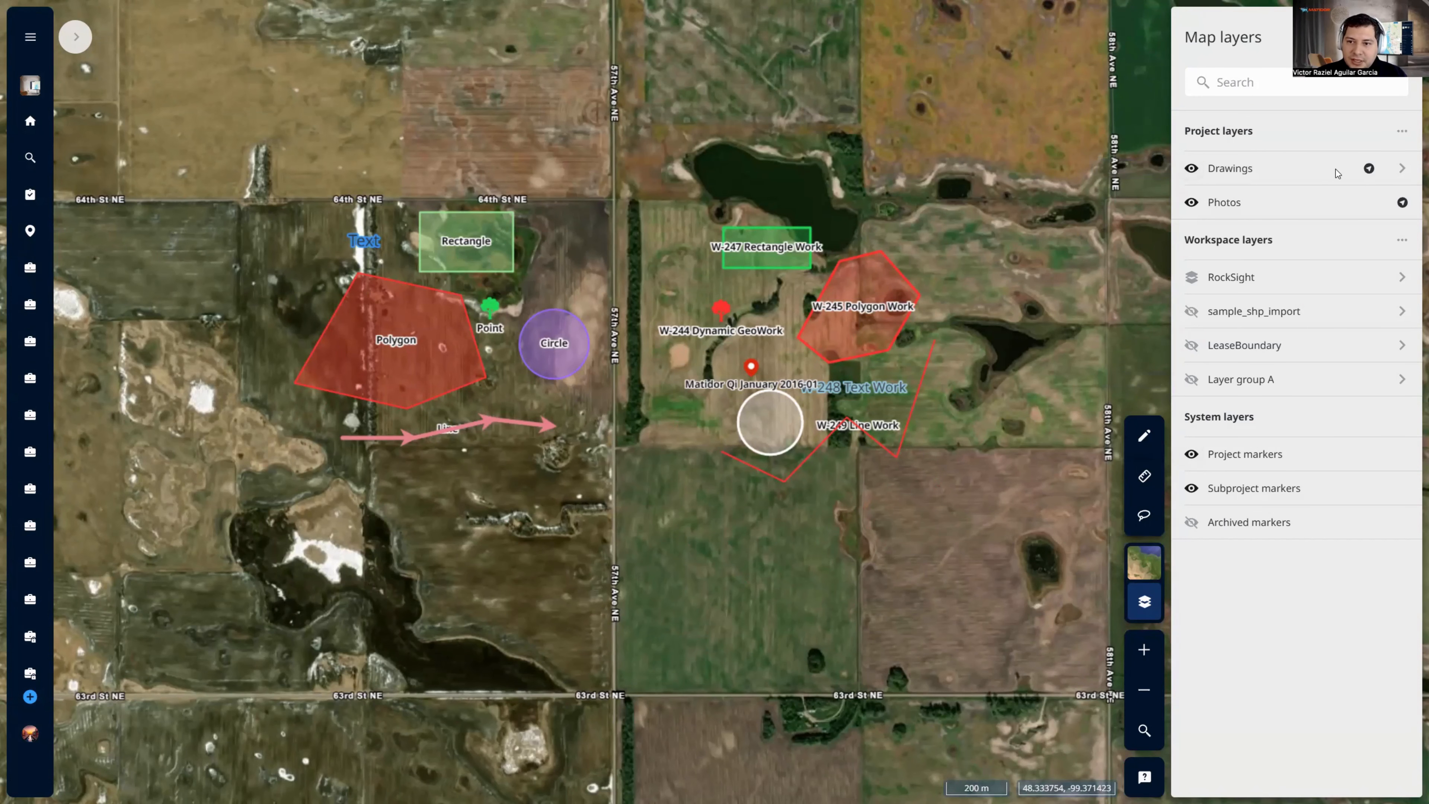
{"action": "left_click_drag", "start_coordinate": [674, 419], "coordinate": [753, 289]}
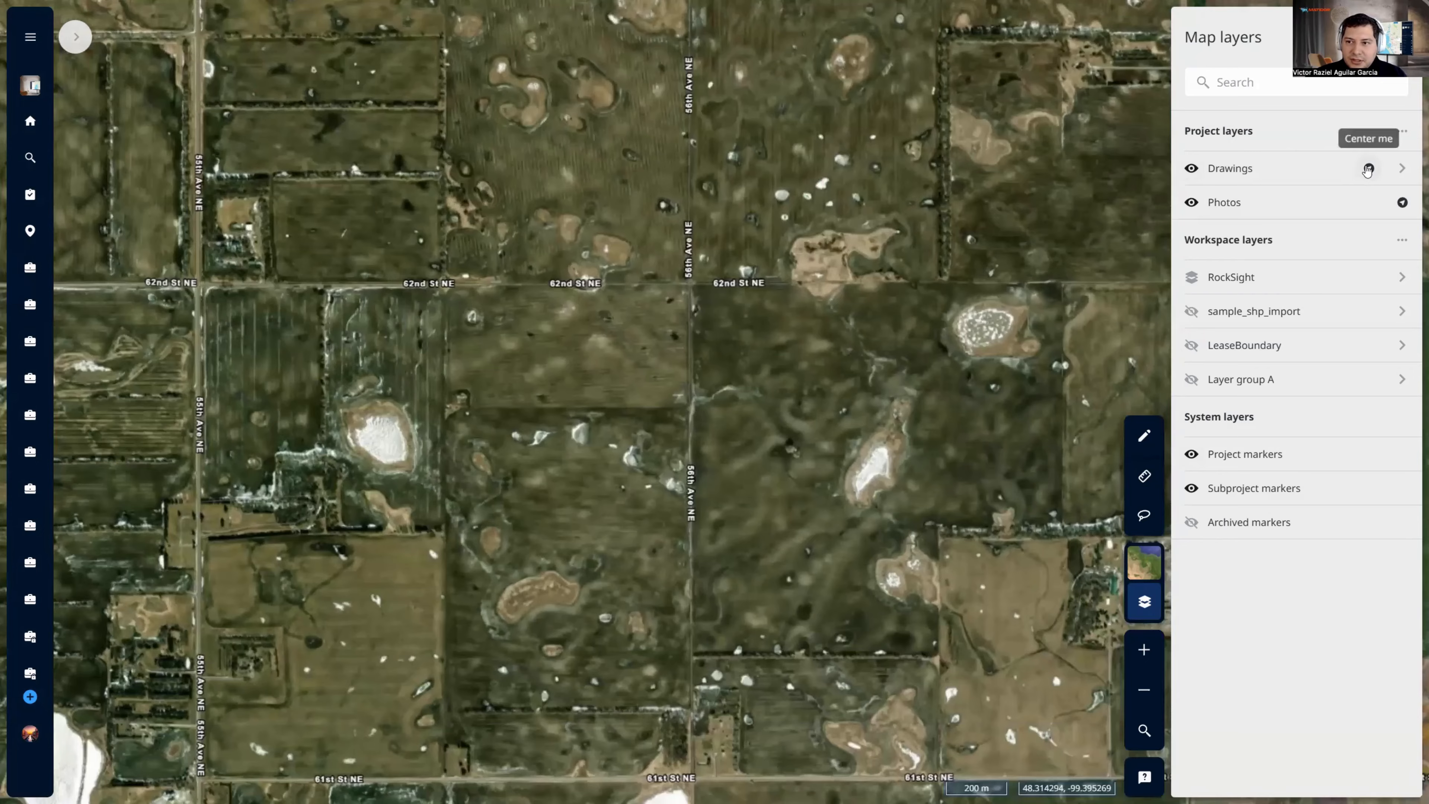
{"action": "left_click", "coordinate": [1368, 169]}
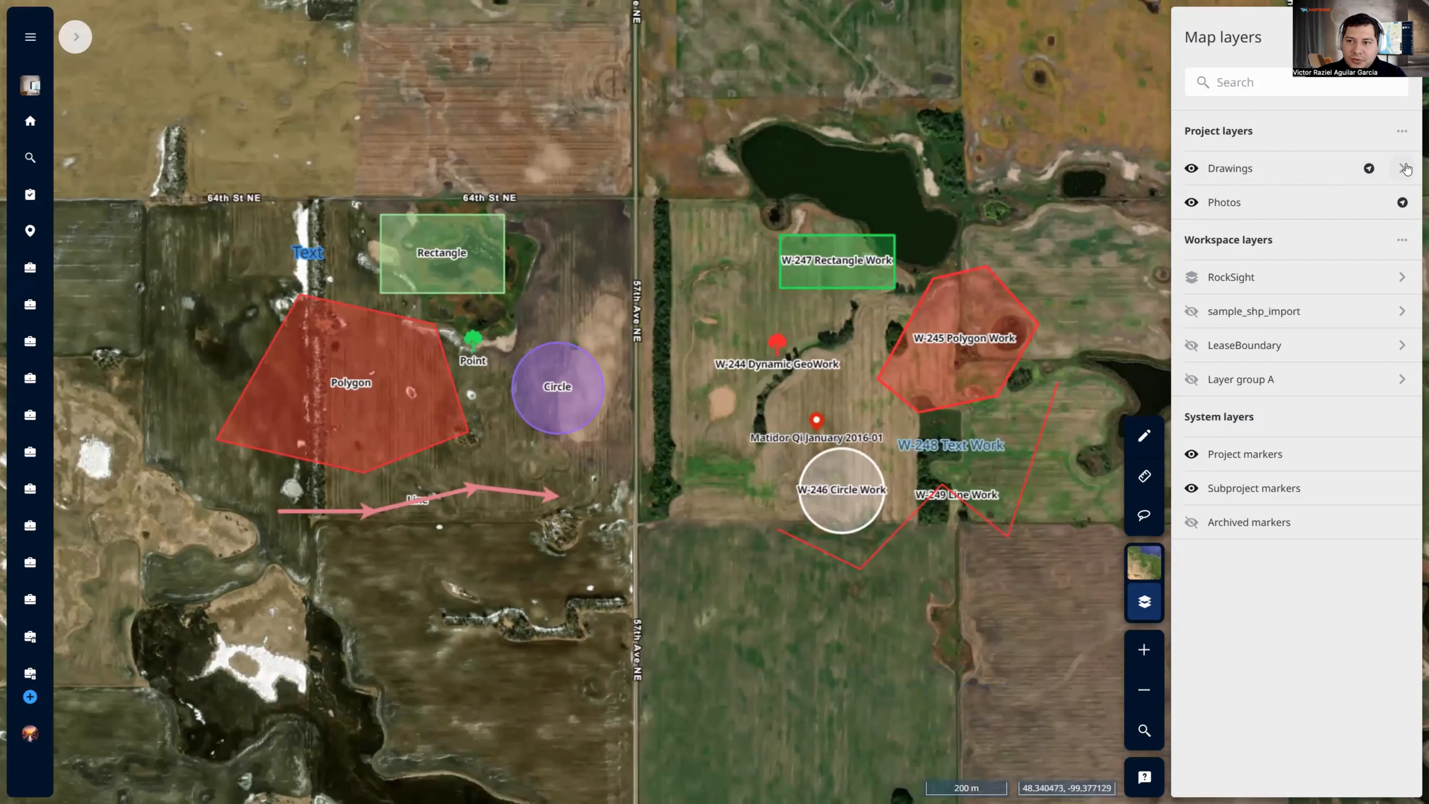
List the individual drawings, locate W-249 Line Work on the map, and open its work details
{"action": "left_click", "coordinate": [1400, 168]}
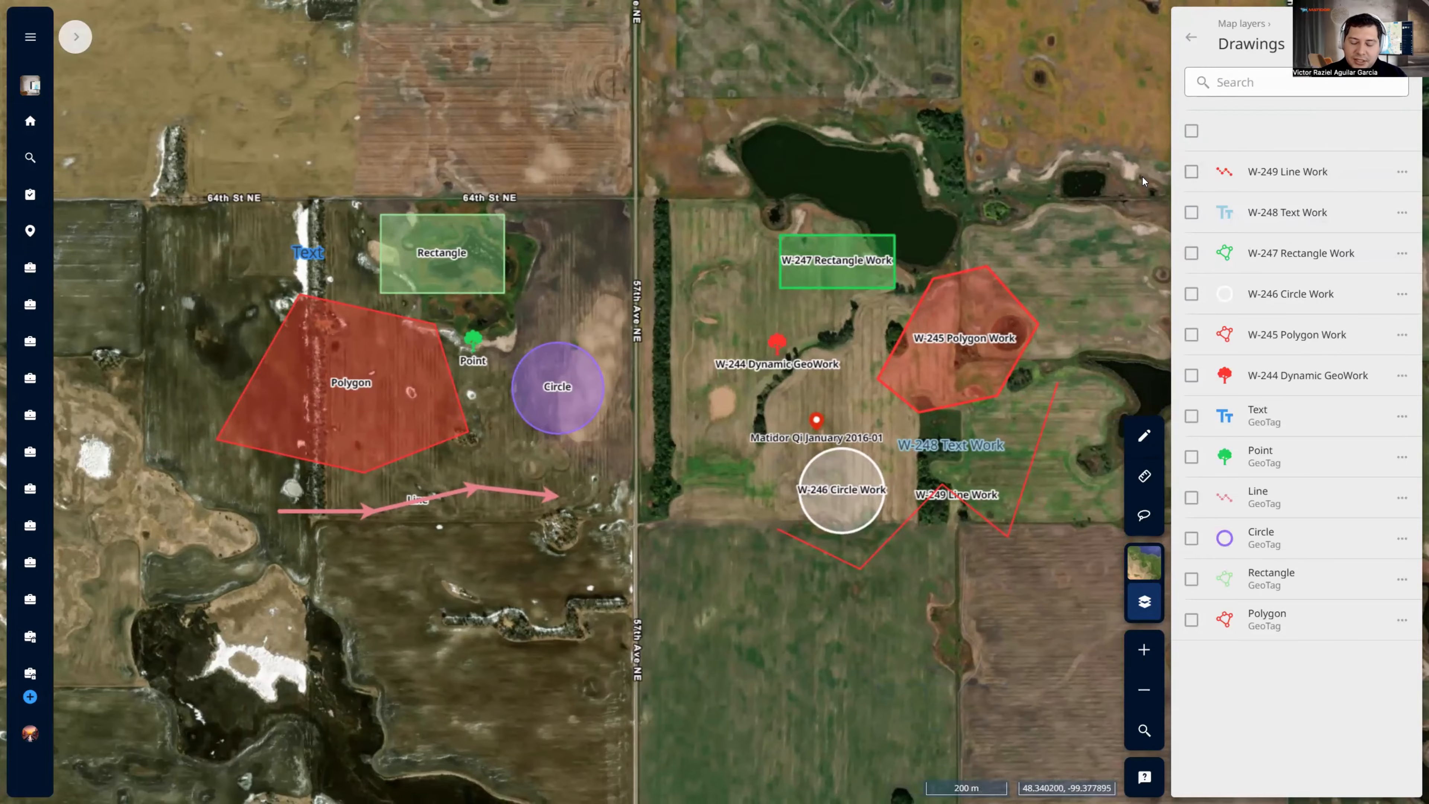
{"action": "left_click", "coordinate": [1226, 173]}
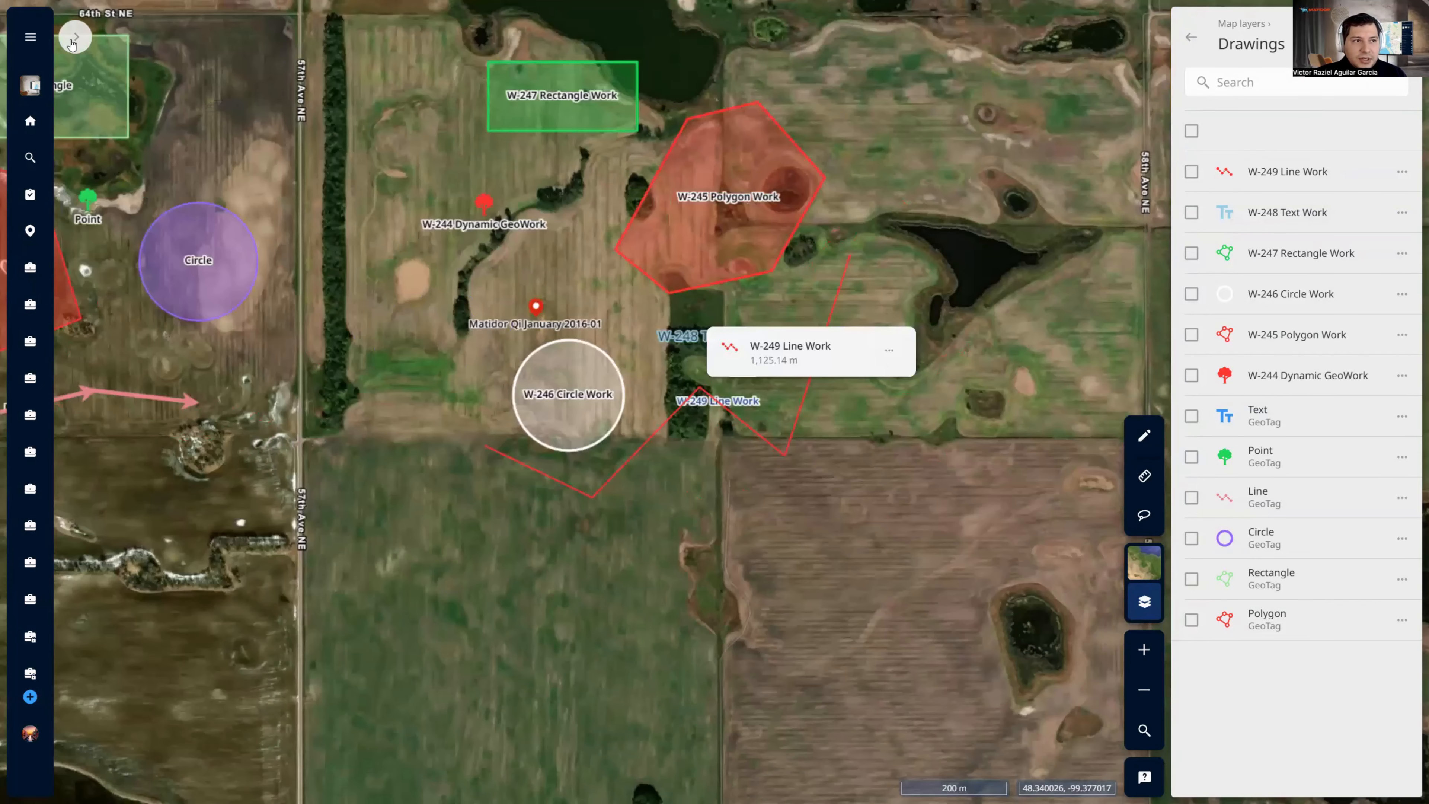
{"action": "left_click", "coordinate": [75, 37]}
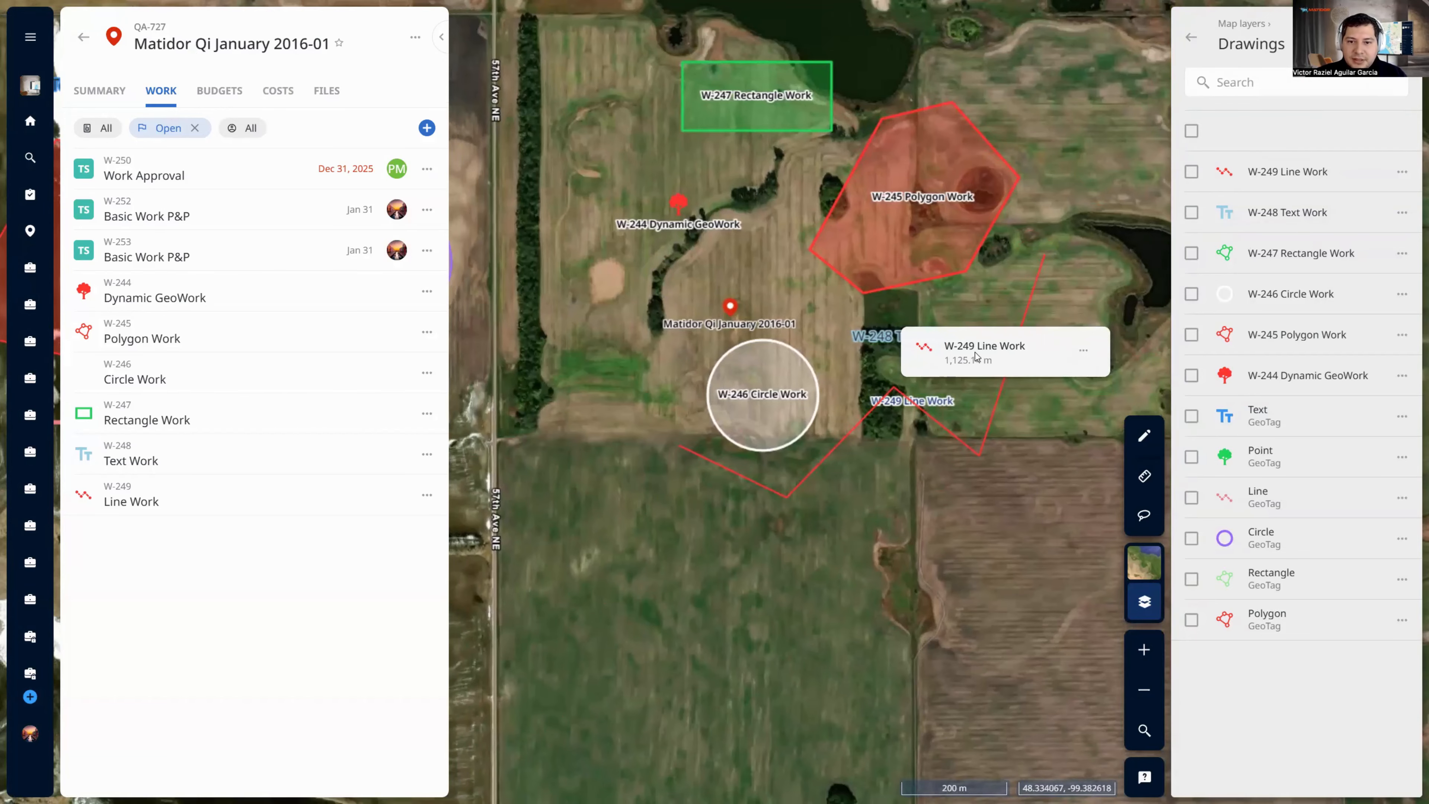
{"action": "left_click", "coordinate": [930, 415]}
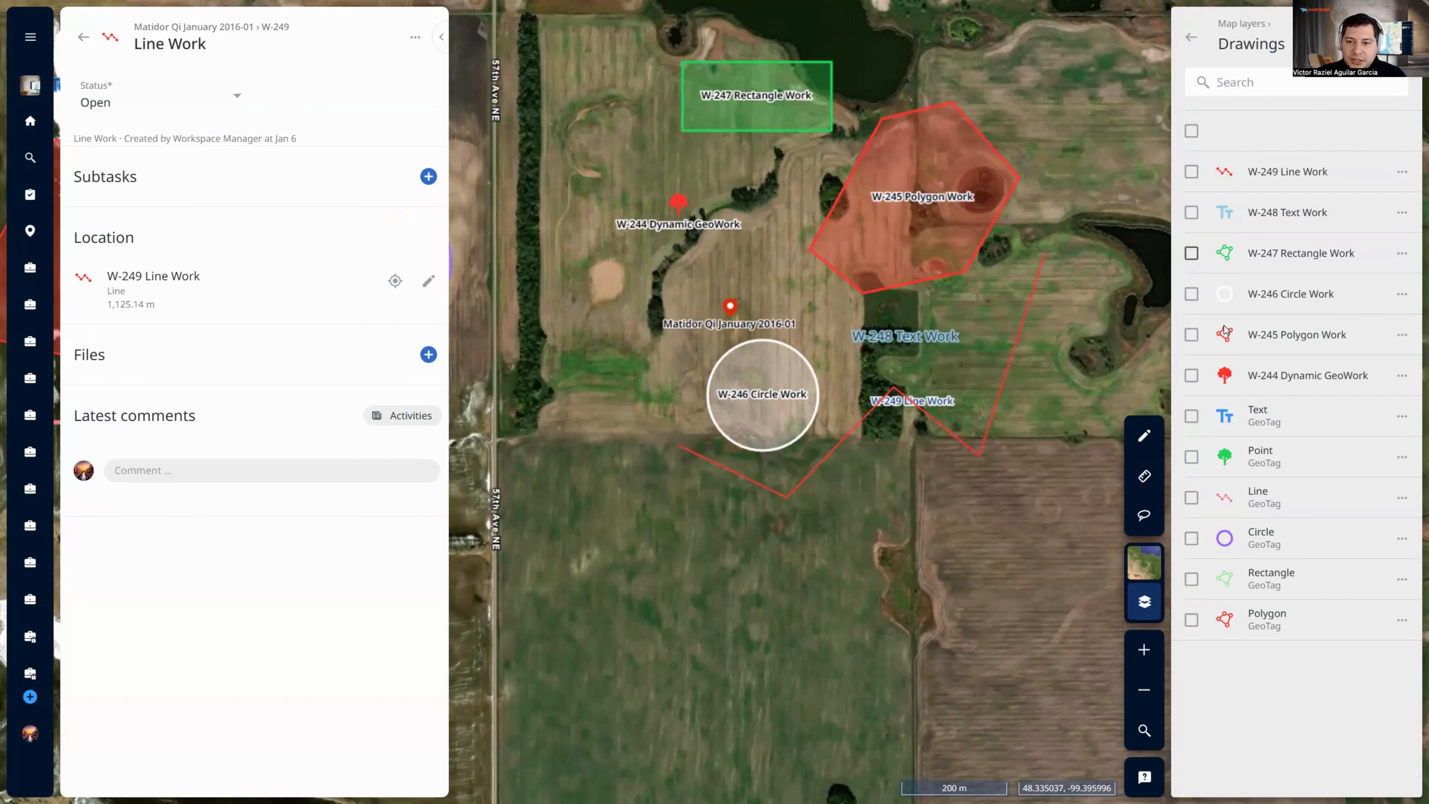
Locate W-245 Polygon Work and view its work details, and find the Point GeoTag on the map
{"action": "left_click", "coordinate": [1221, 340]}
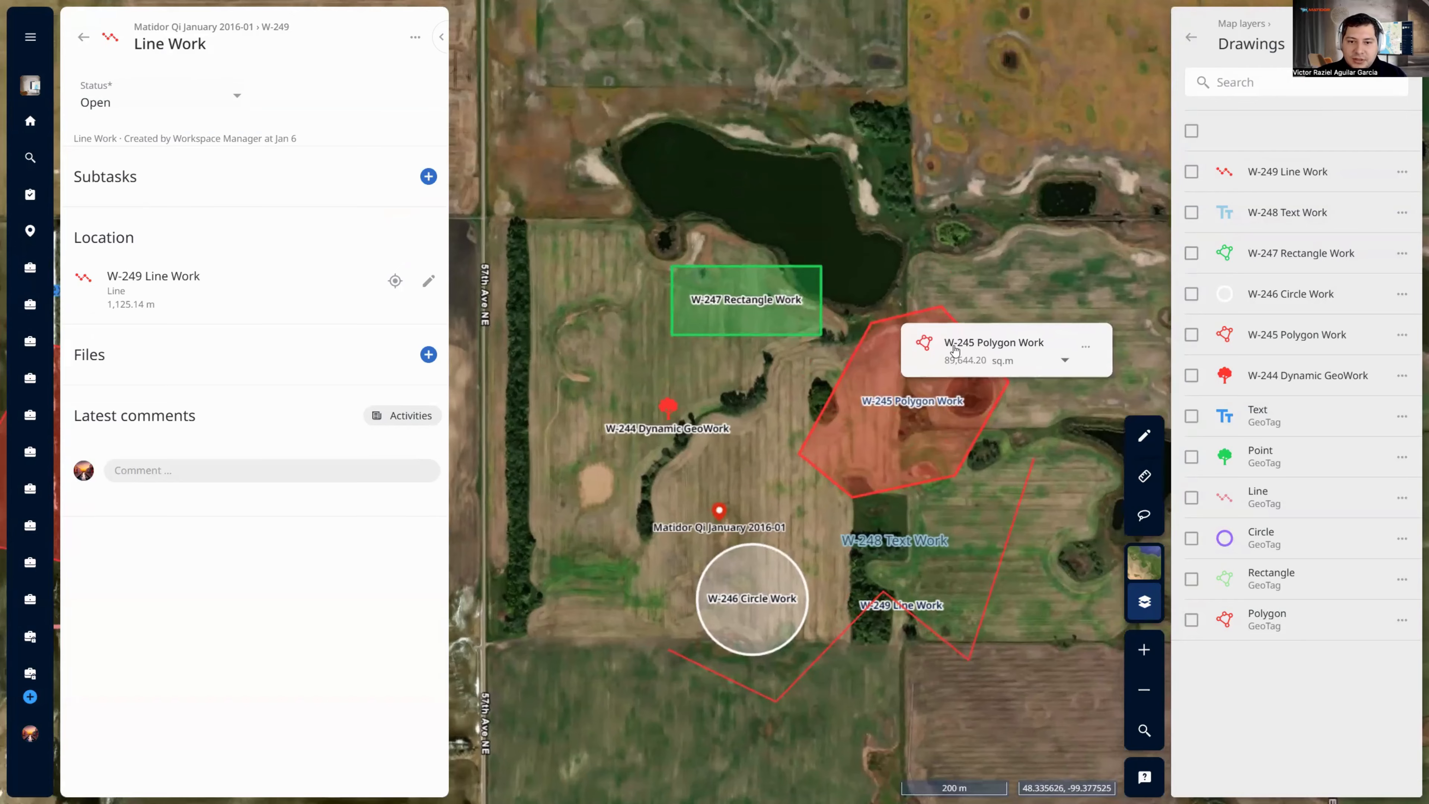
{"action": "left_click", "coordinate": [955, 369]}
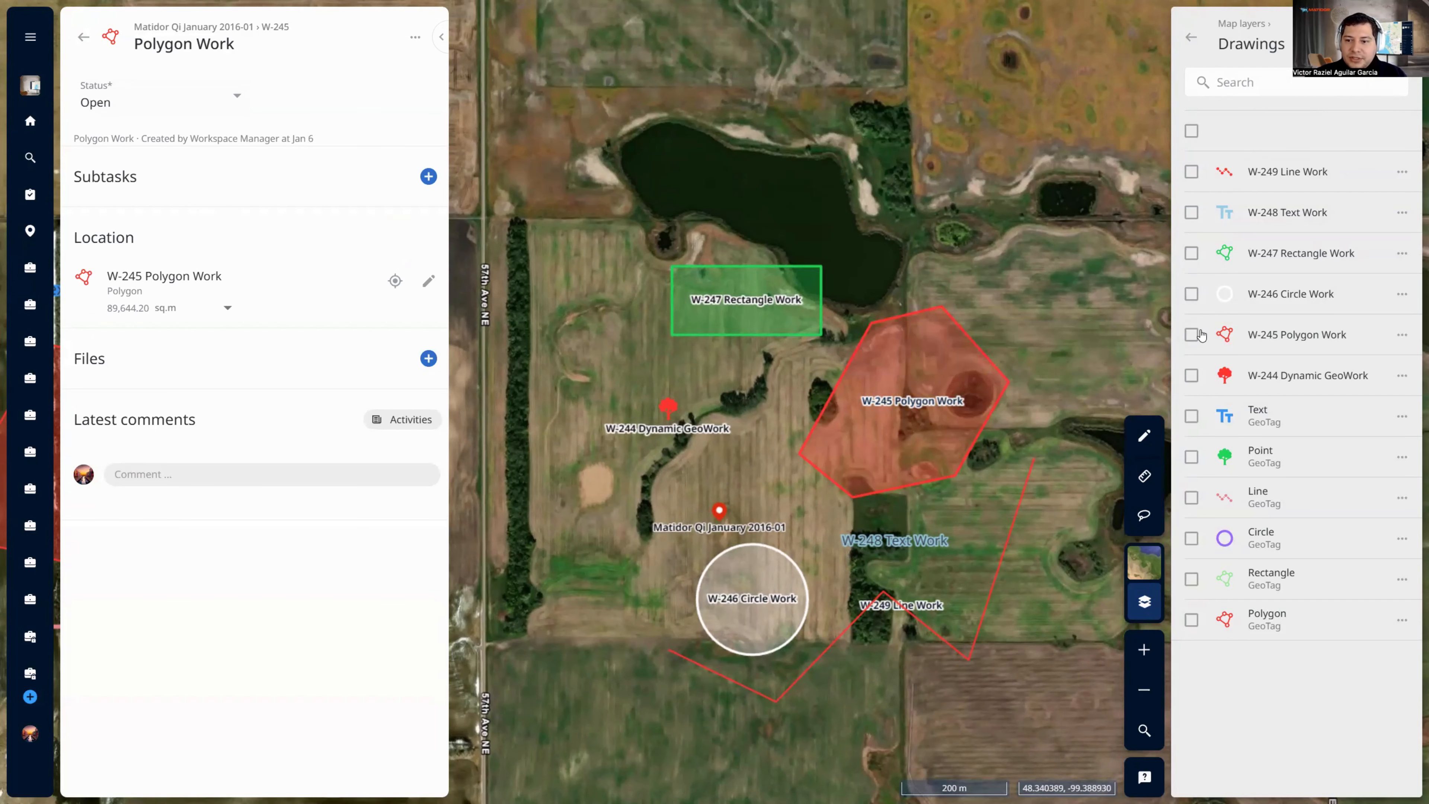
{"action": "left_click", "coordinate": [1225, 454]}
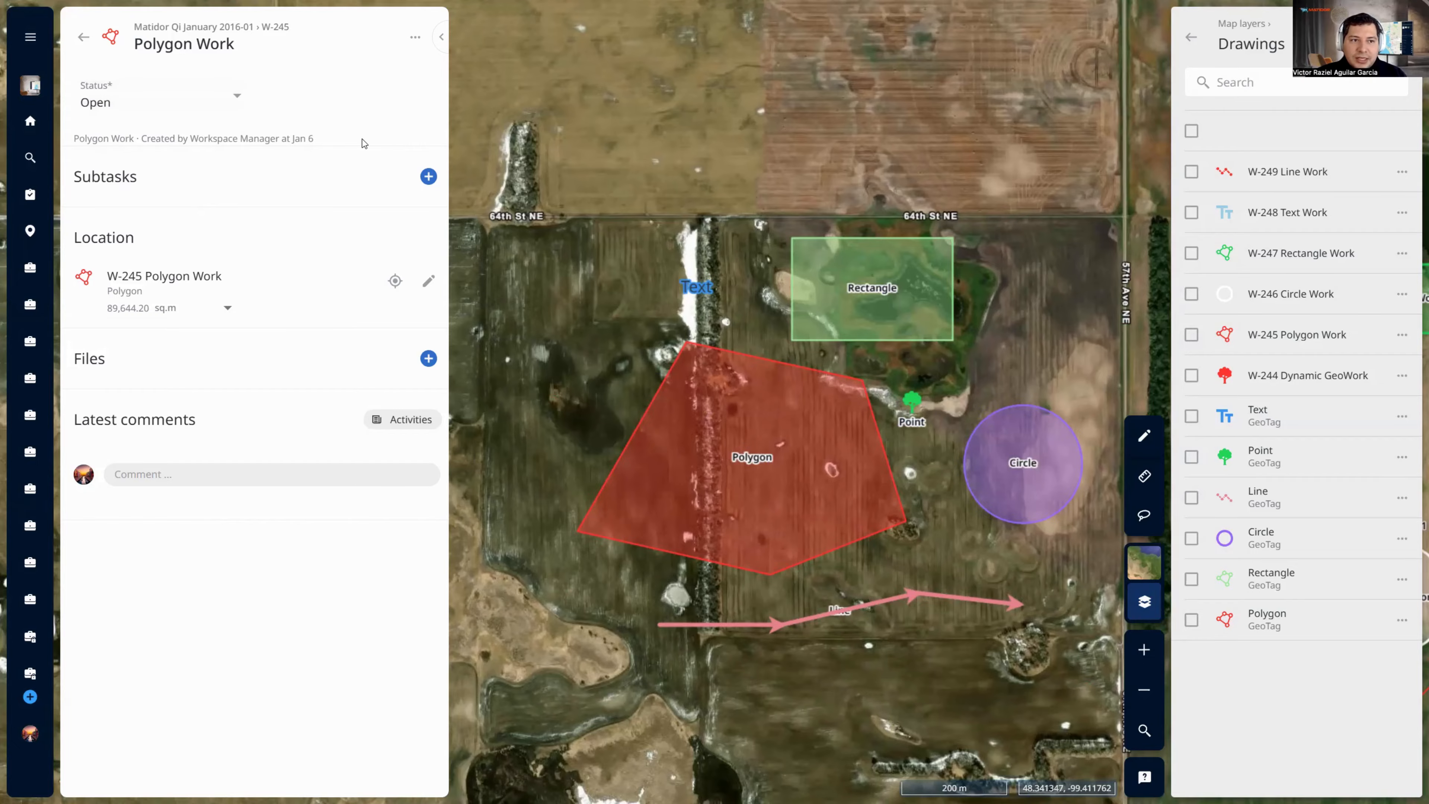
{"action": "left_click_drag", "start_coordinate": [617, 126], "coordinate": [493, 80]}
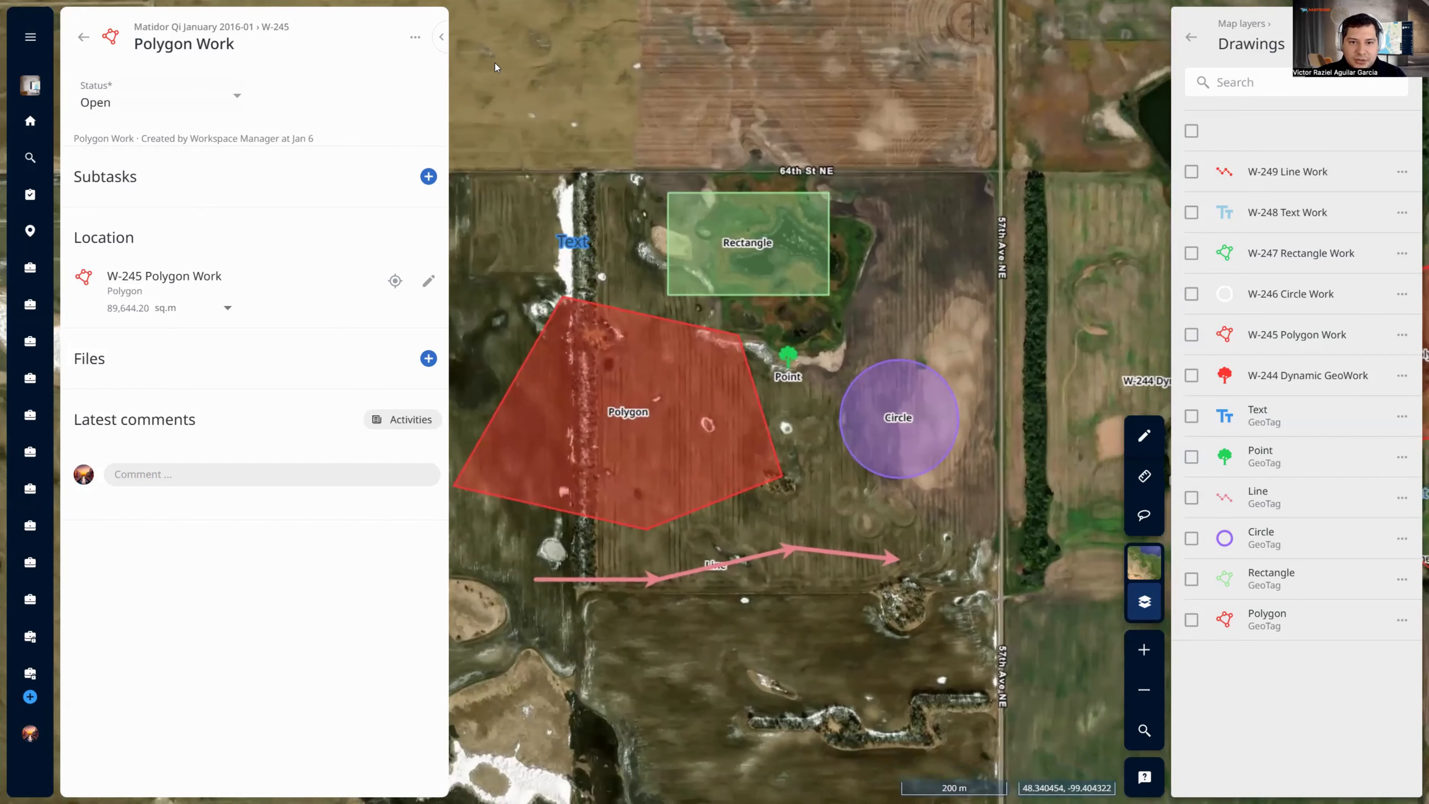
Collapse the work details and select every drawing in the Drawings layer
{"action": "left_click", "coordinate": [442, 39]}
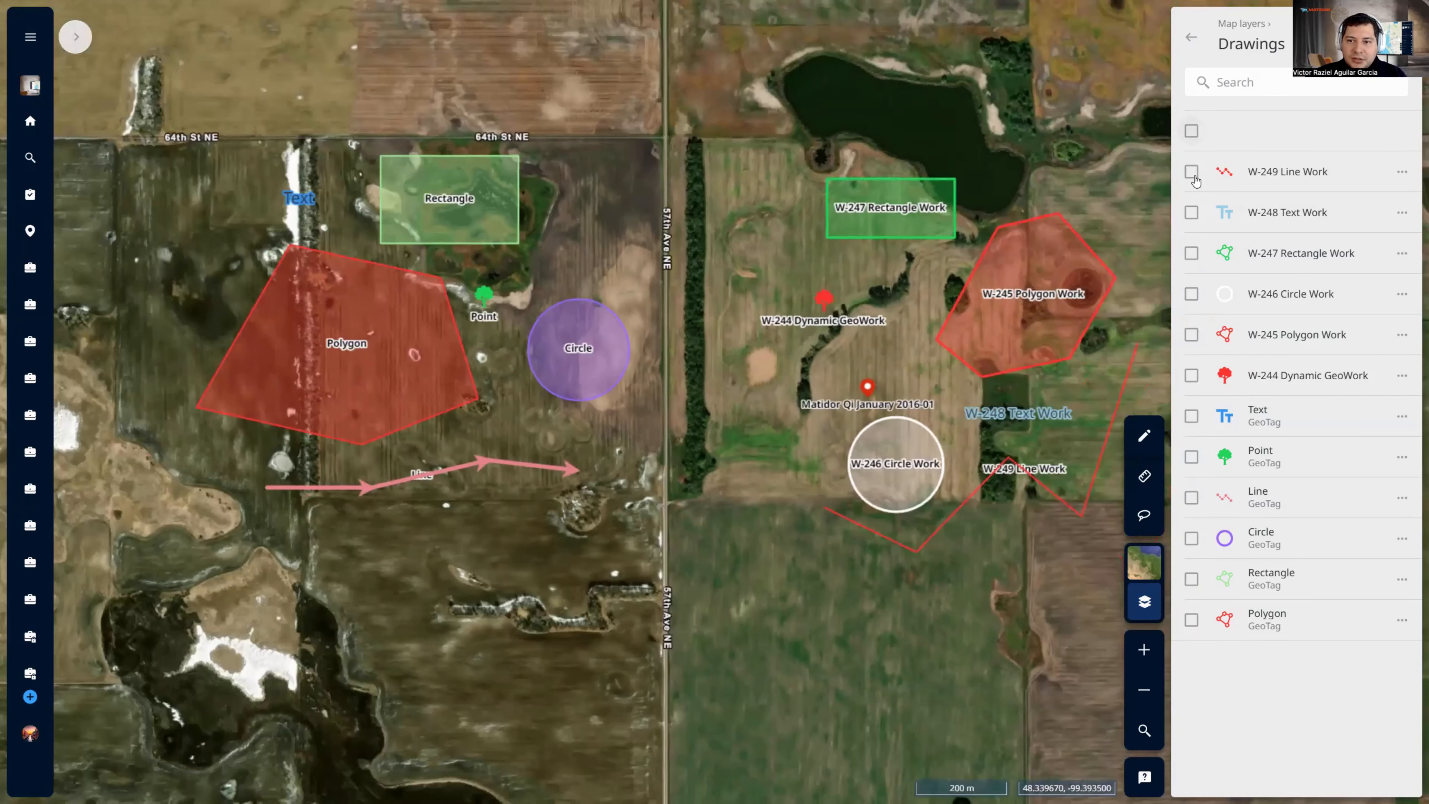
{"action": "left_click", "coordinate": [1192, 171]}
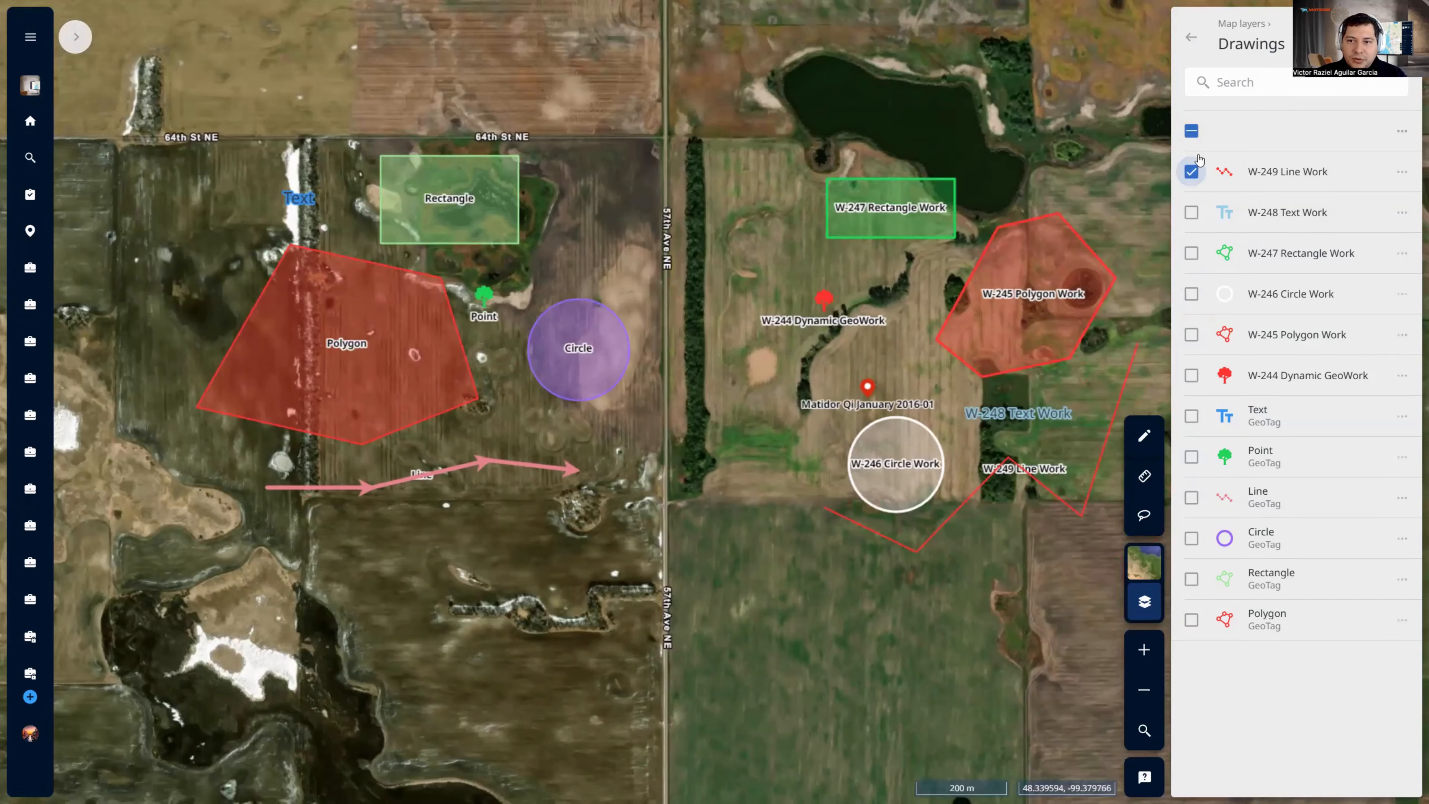
{"action": "left_click", "coordinate": [1194, 133]}
{"action": "left_click", "coordinate": [1194, 133]}
{"action": "left_click", "coordinate": [1195, 133]}
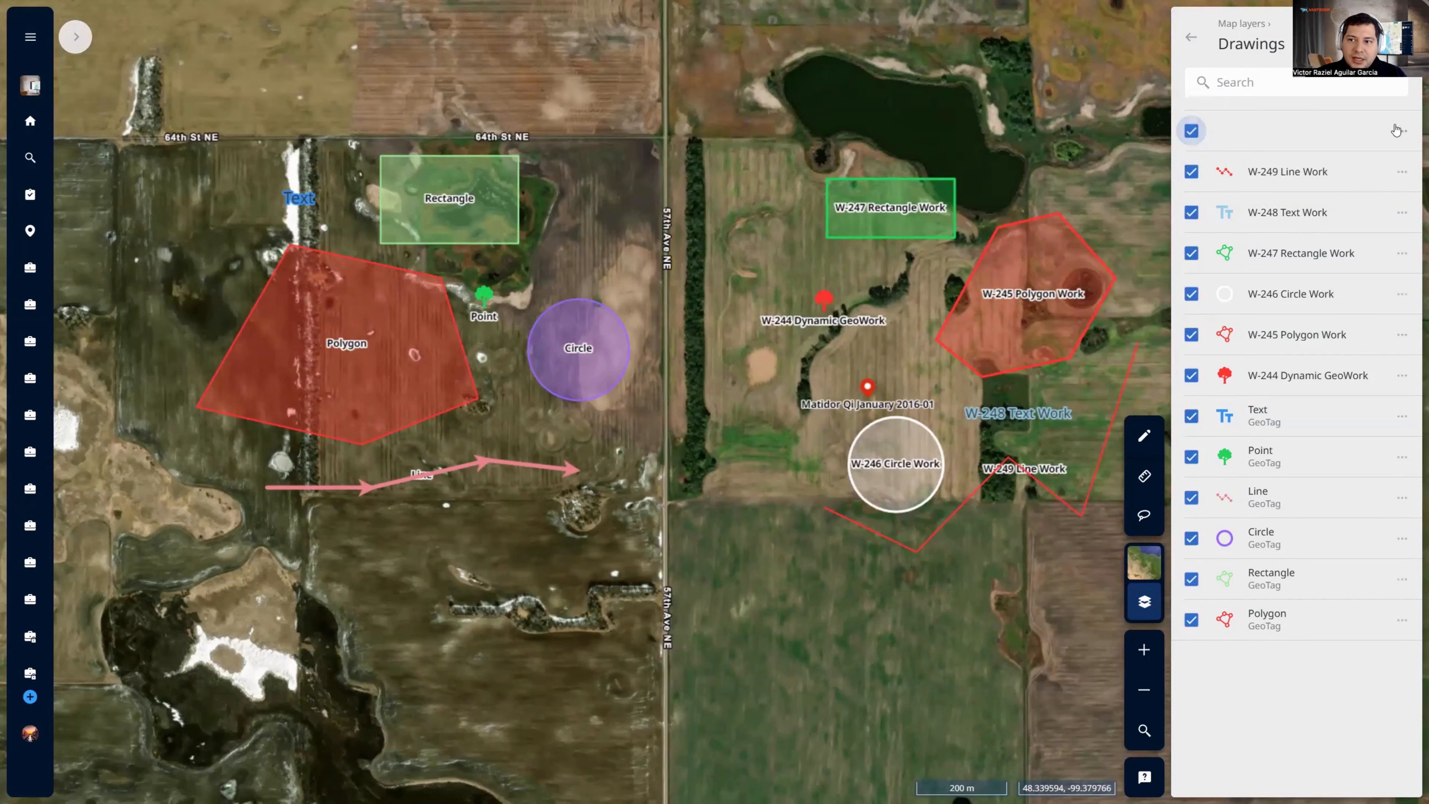
View the export options for the selected drawings and leave them without exporting
{"action": "left_click", "coordinate": [1402, 131]}
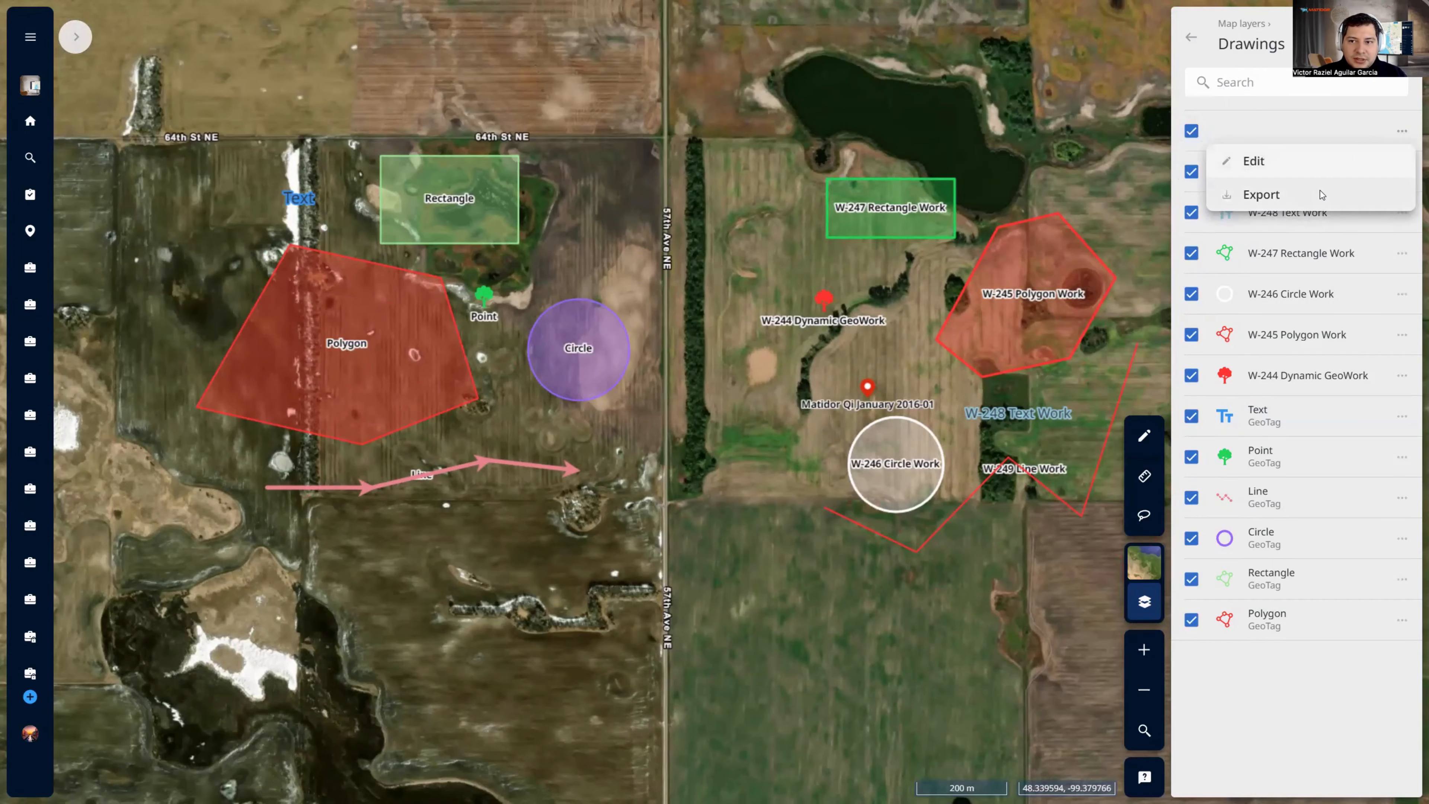
{"action": "left_click", "coordinate": [1323, 194]}
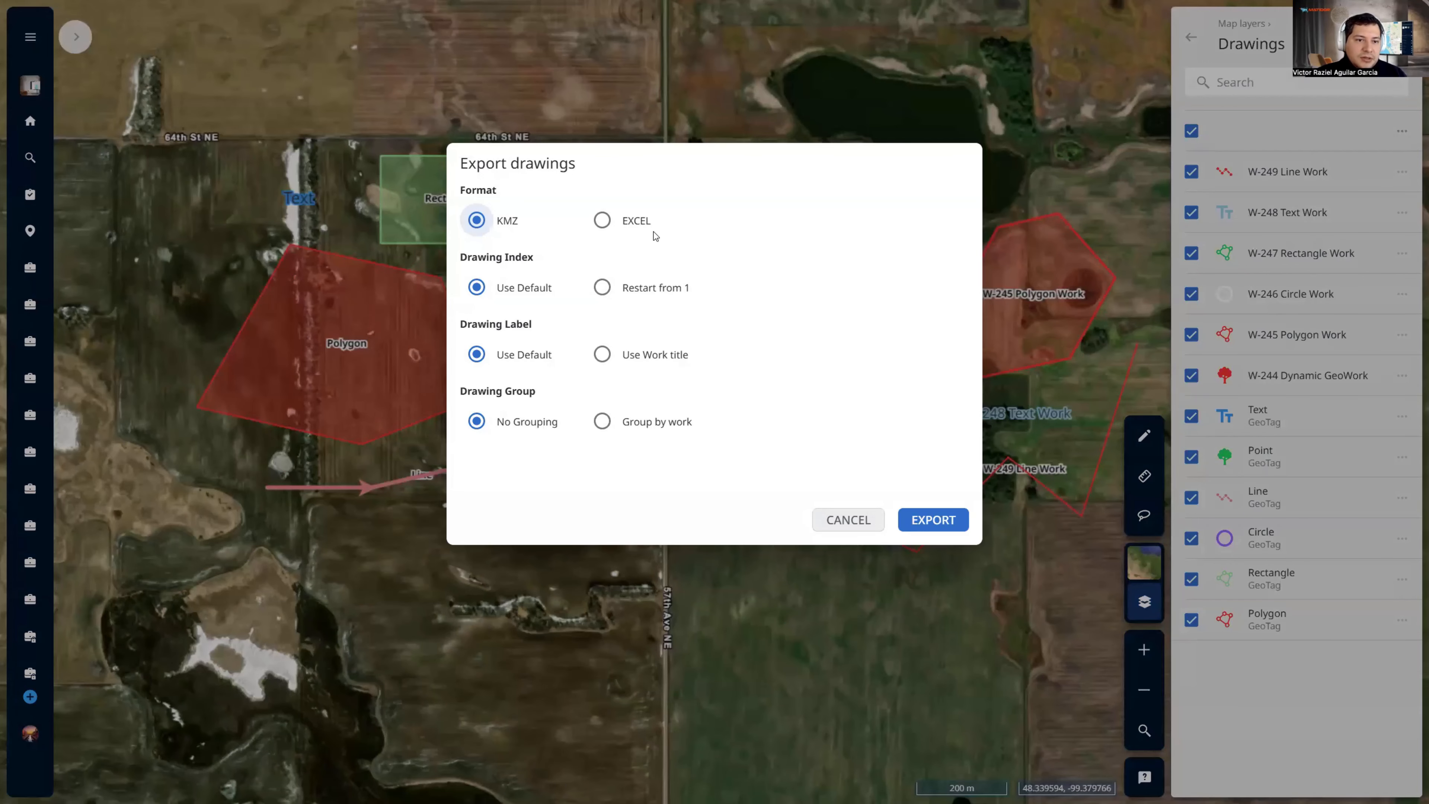
{"action": "left_click", "coordinate": [831, 517]}
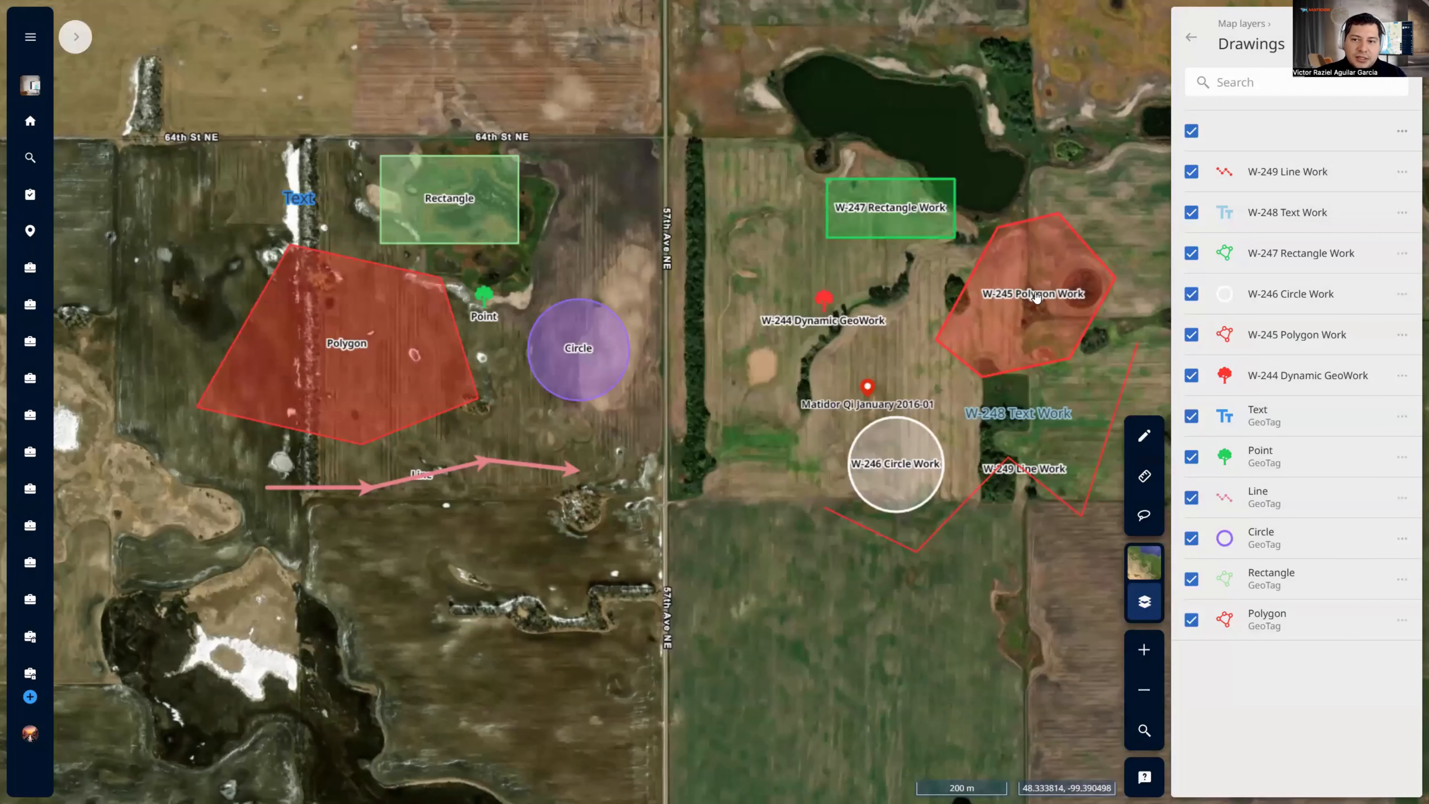
Deselect all drawings in the Drawings layer and close the map layers
{"action": "left_click", "coordinate": [1190, 137]}
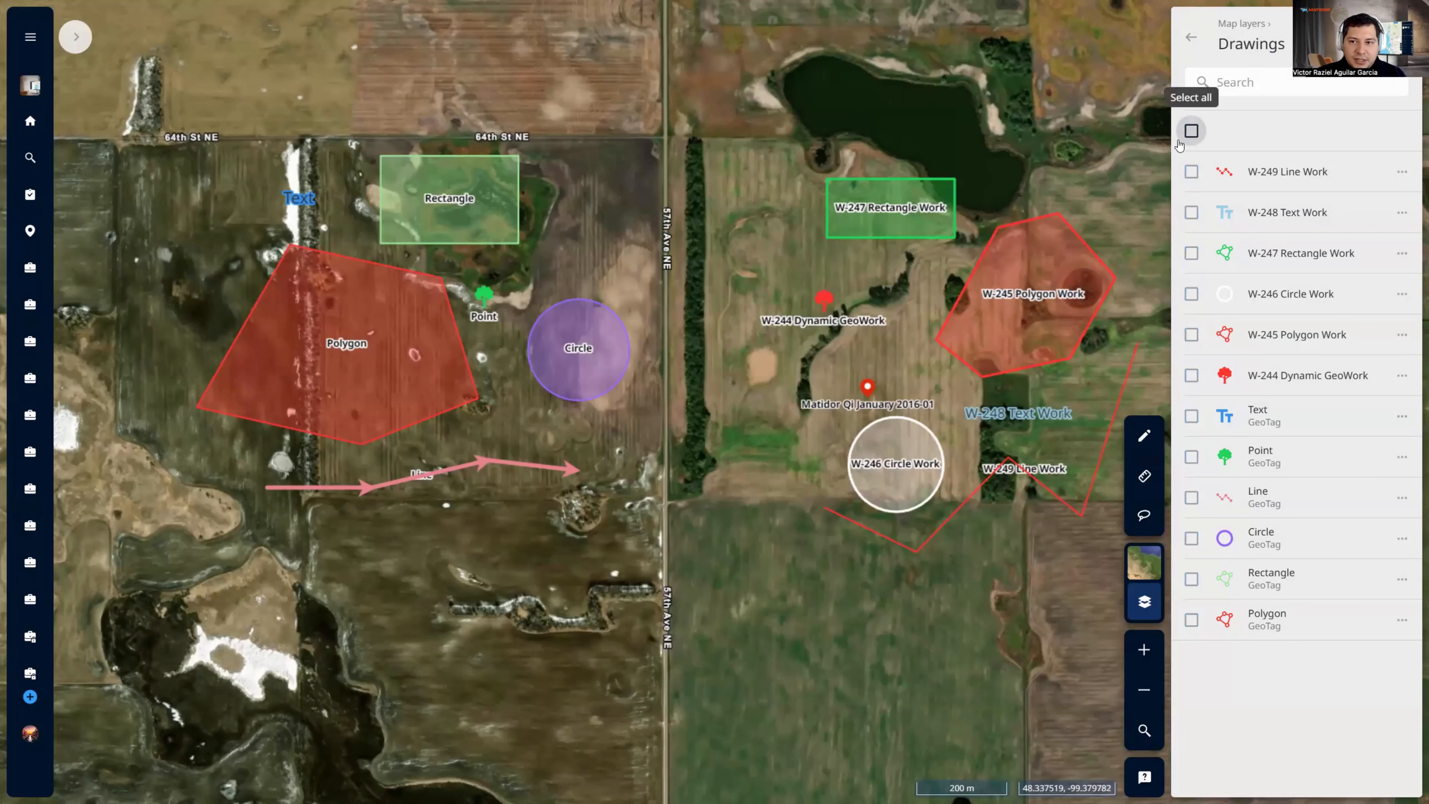
{"action": "left_click_drag", "start_coordinate": [1015, 174], "coordinate": [979, 188]}
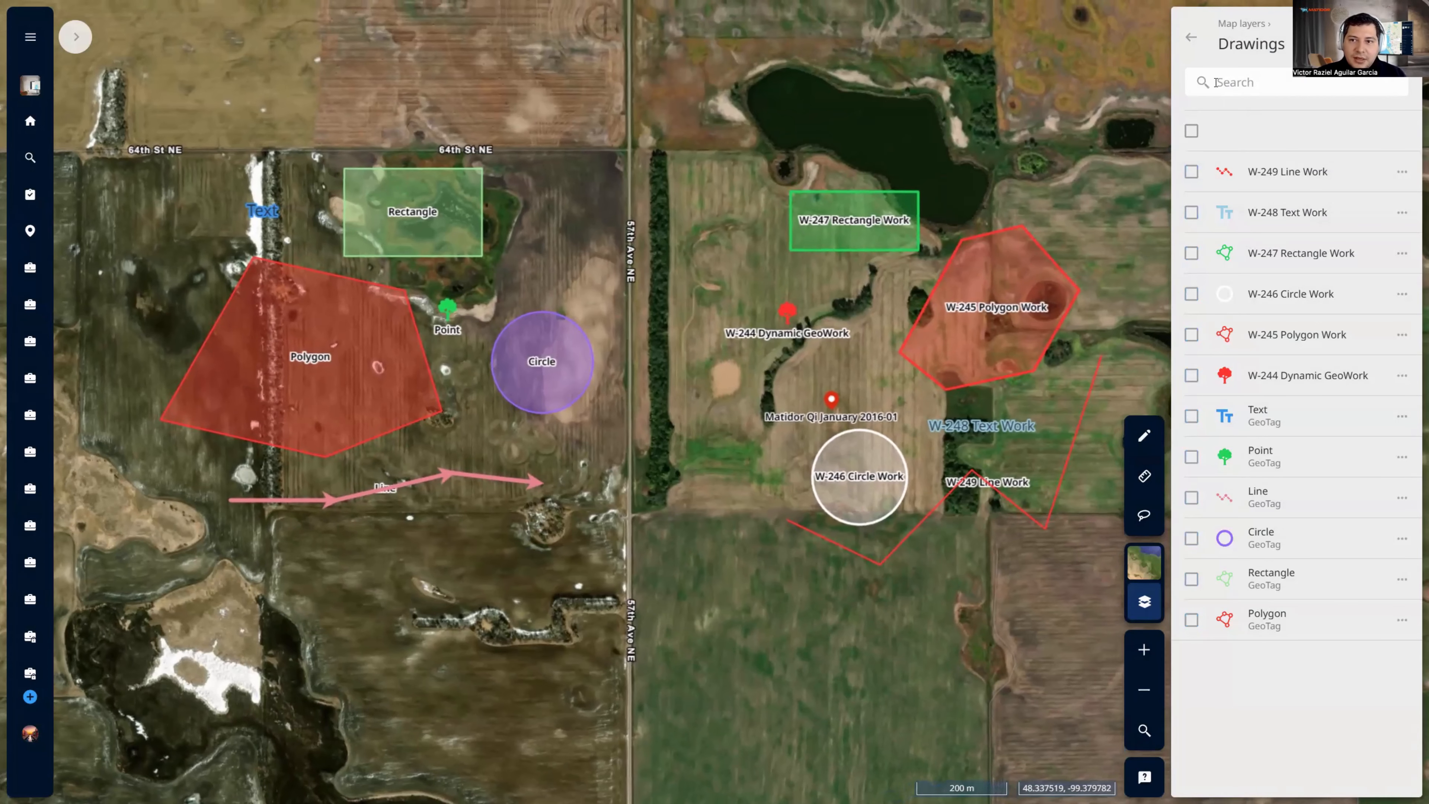
{"action": "left_click", "coordinate": [1191, 42]}
{"action": "left_click", "coordinate": [1144, 602]}
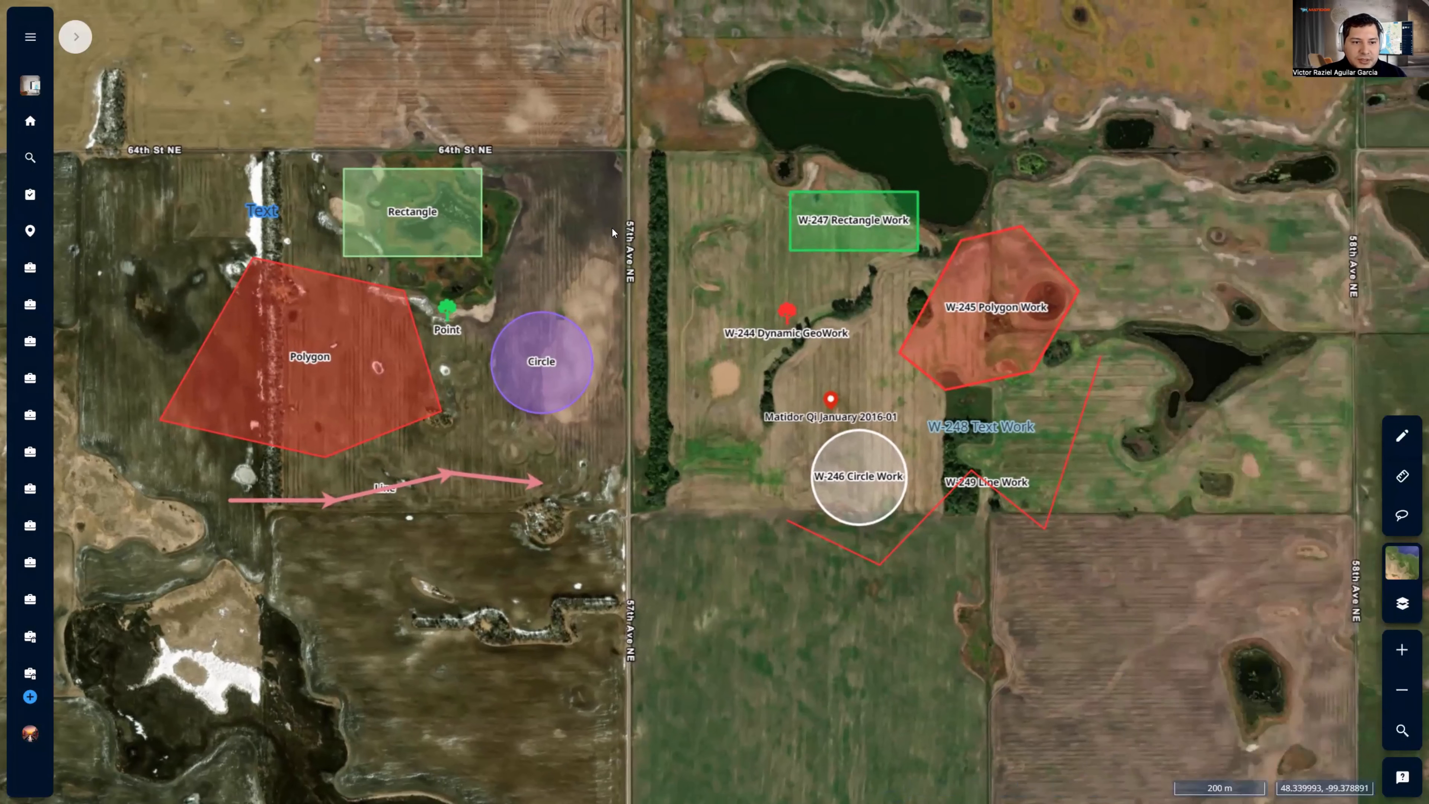
Open the Circle GeoTag for editing and restyle it with an orange colour and a higher opacity
{"action": "left_click_drag", "start_coordinate": [595, 257], "coordinate": [656, 289]}
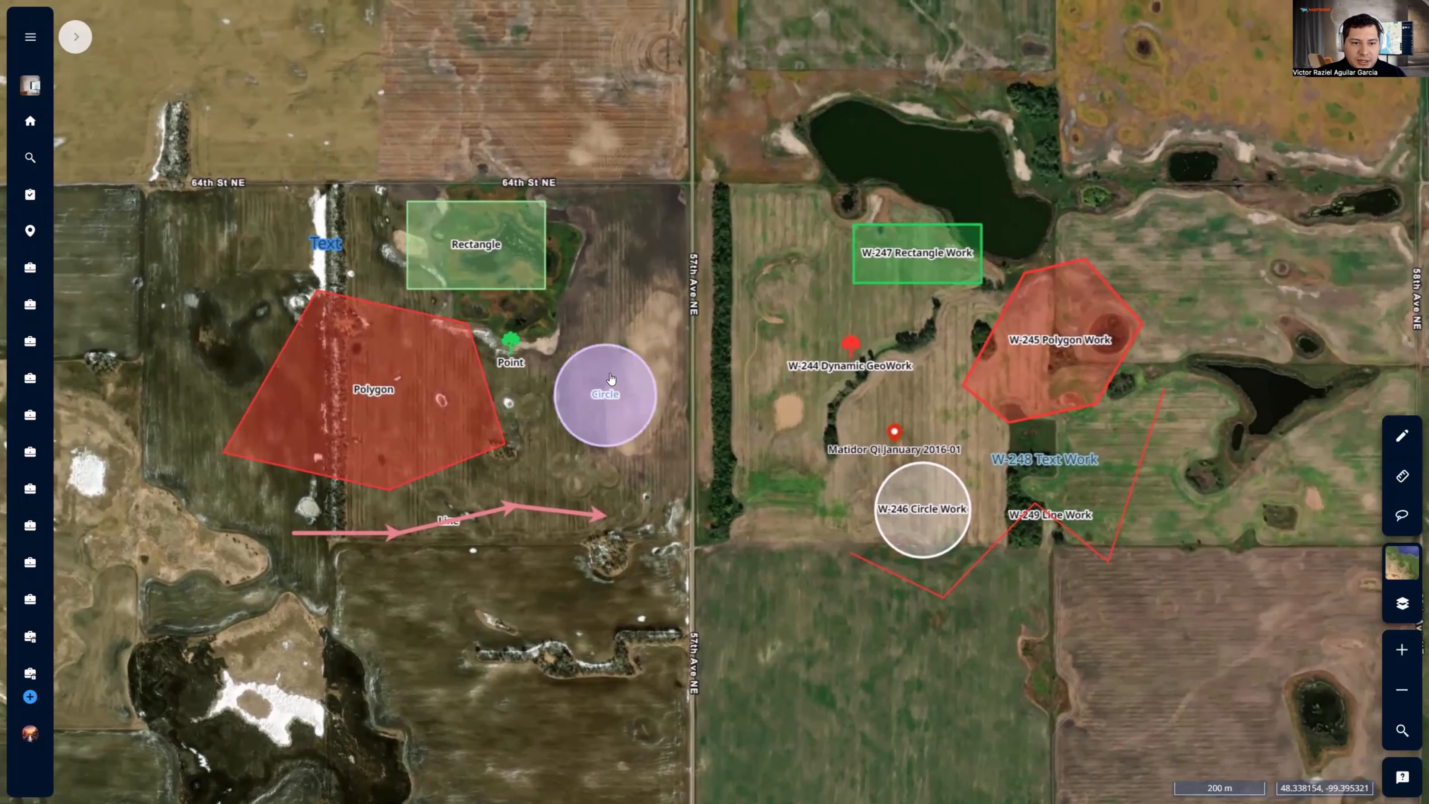
{"action": "left_click", "coordinate": [624, 376]}
{"action": "left_click", "coordinate": [778, 340]}
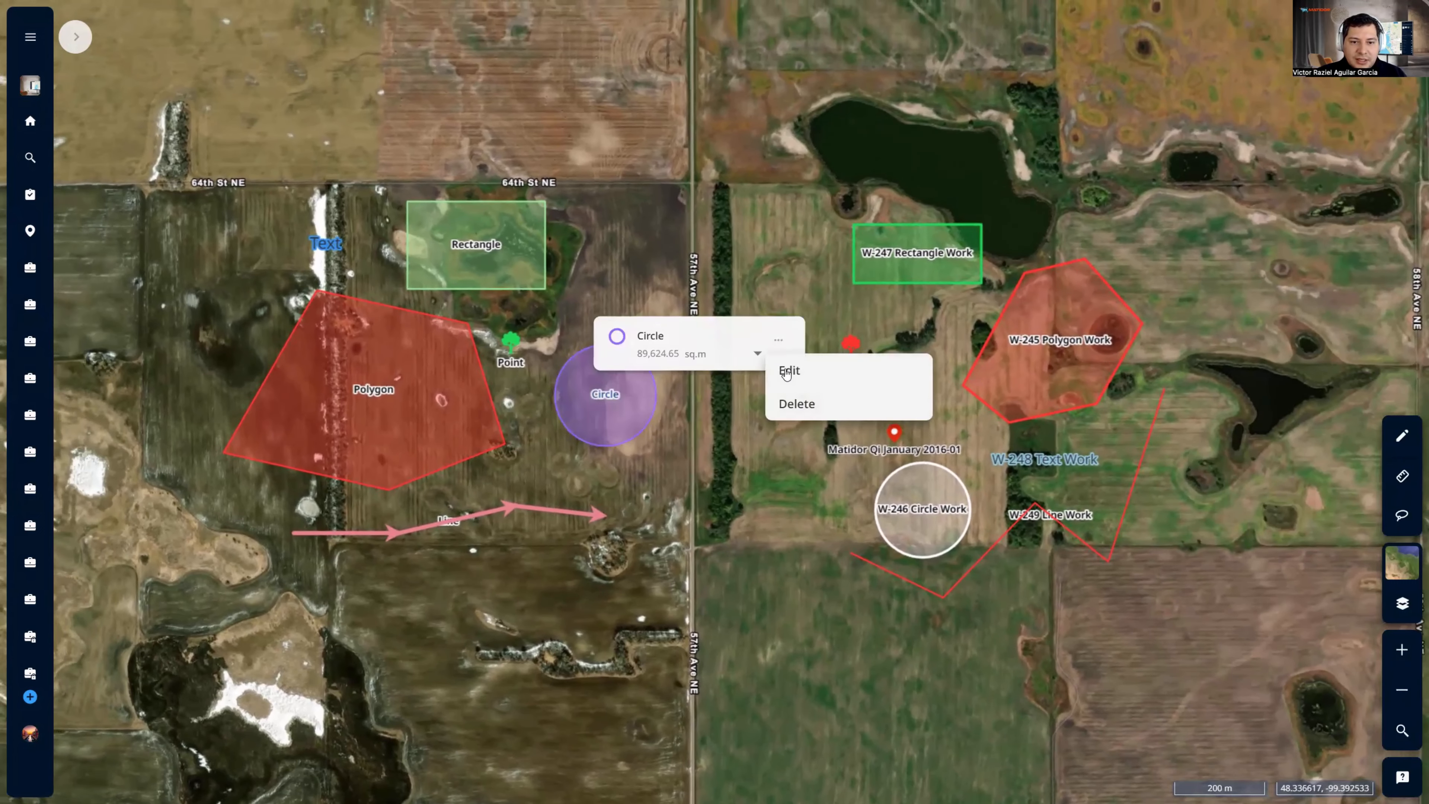
{"action": "left_click", "coordinate": [790, 370]}
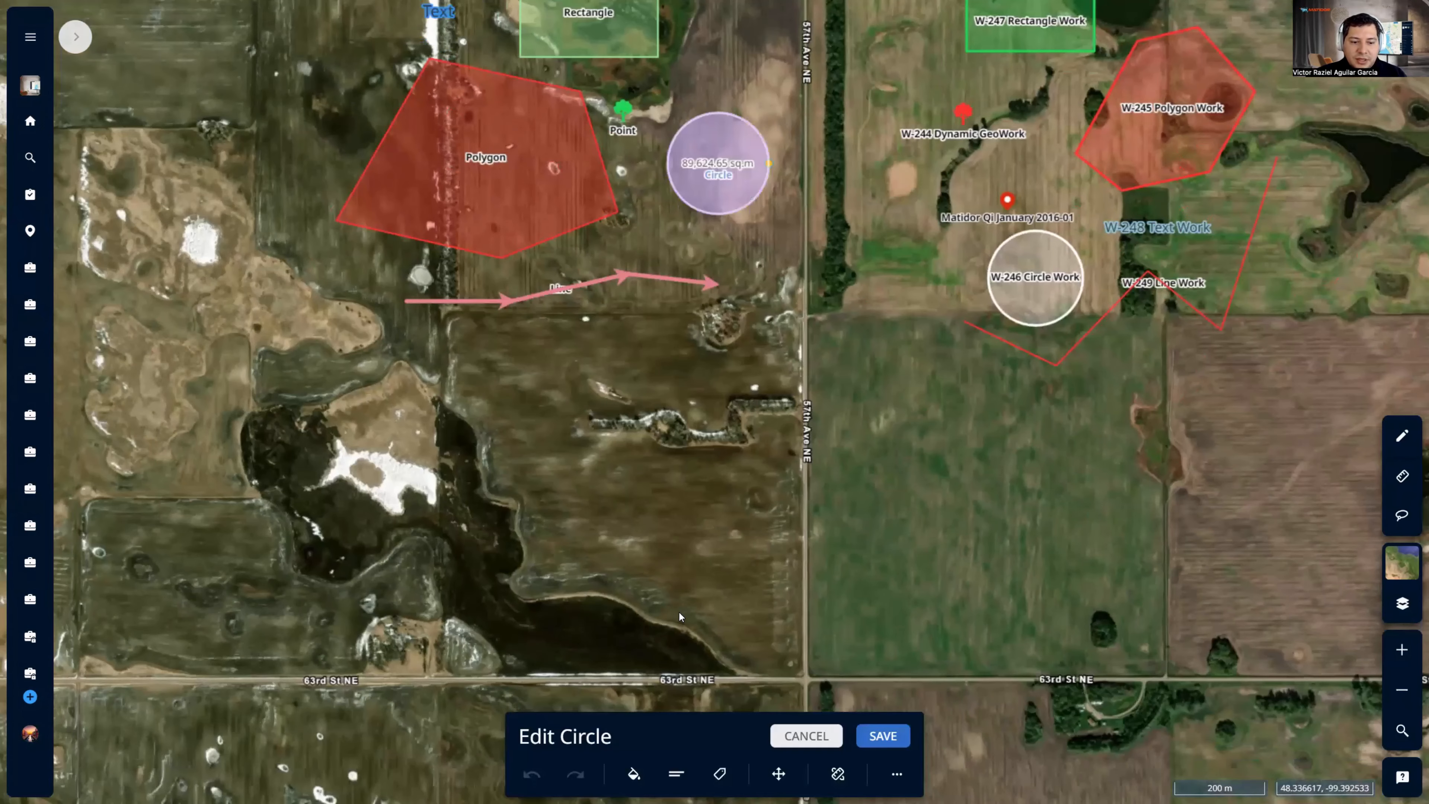
{"action": "left_click", "coordinate": [633, 773]}
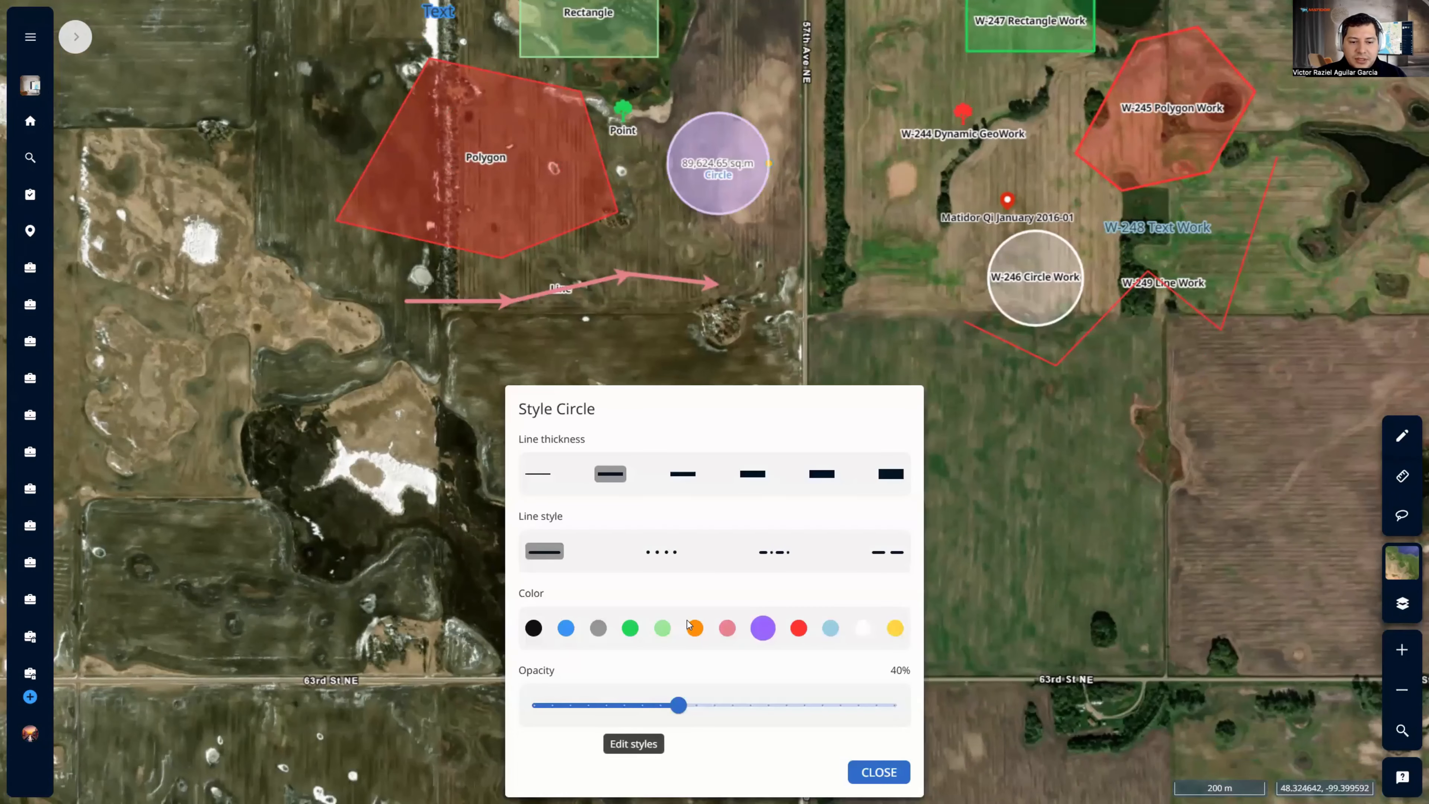
{"action": "left_click", "coordinate": [698, 628]}
{"action": "left_click", "coordinate": [747, 706]}
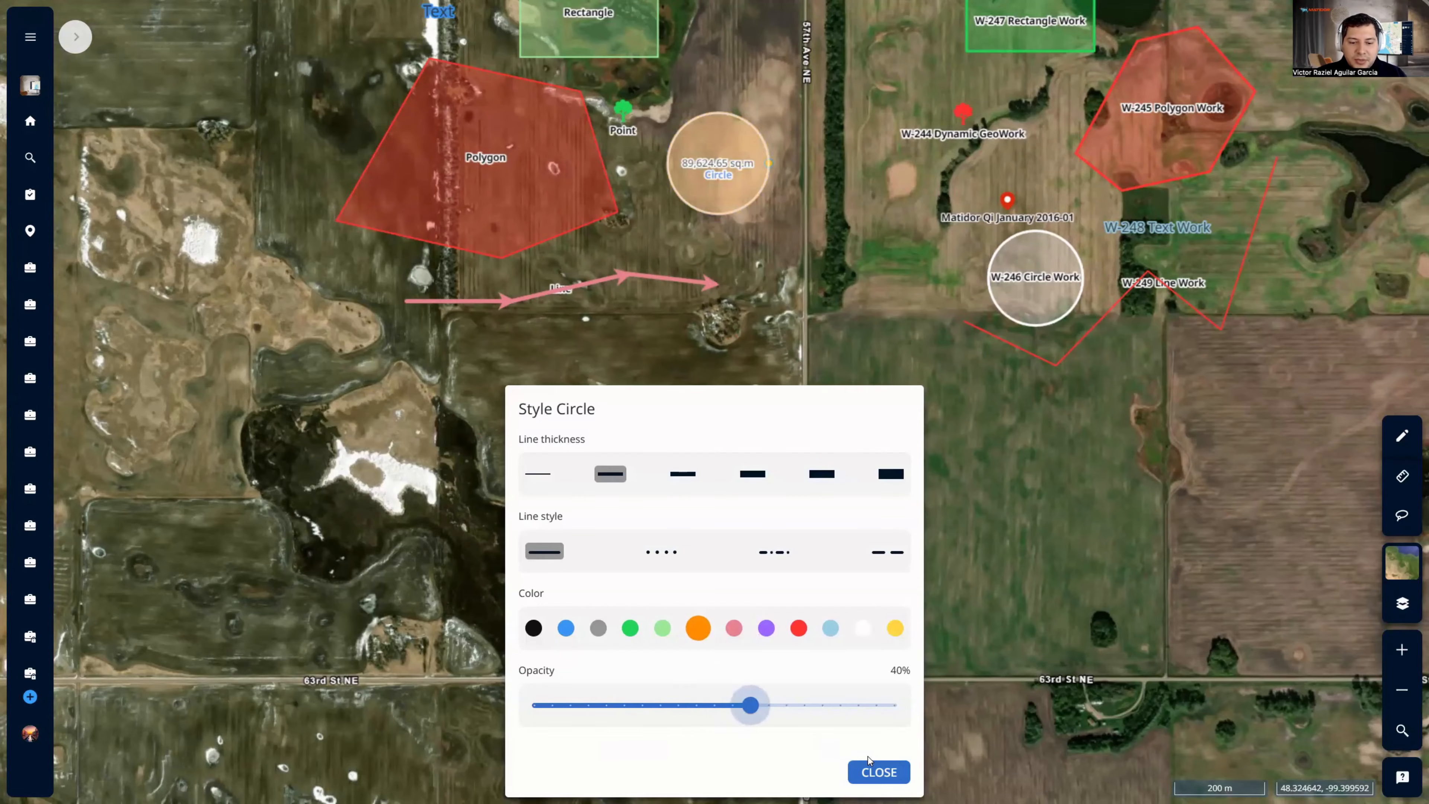
{"action": "left_click", "coordinate": [876, 773]}
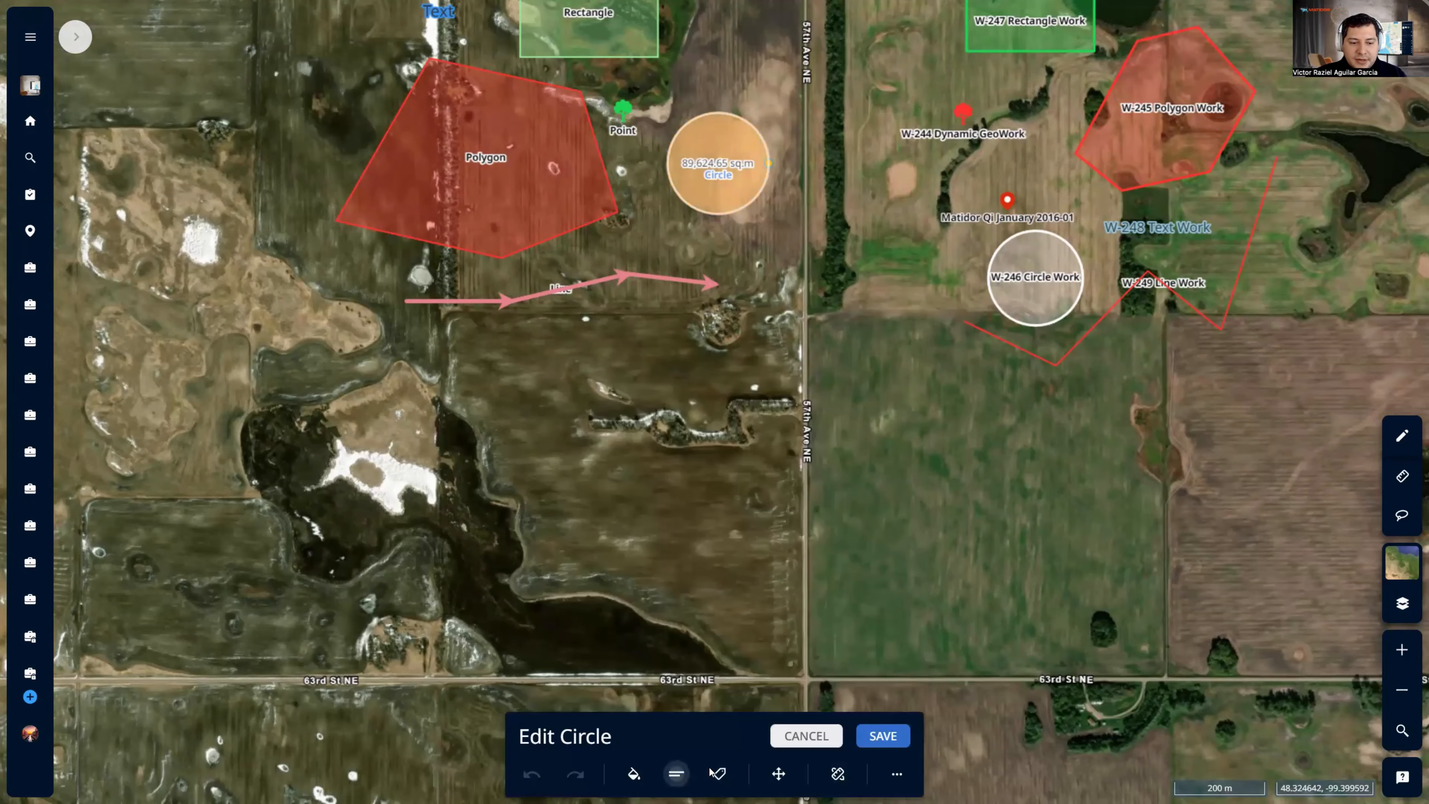
View the Circle's tag setting and cancel the edit without saving the style changes
{"action": "left_click", "coordinate": [715, 776]}
{"action": "left_click", "coordinate": [774, 769]}
{"action": "left_click", "coordinate": [722, 776]}
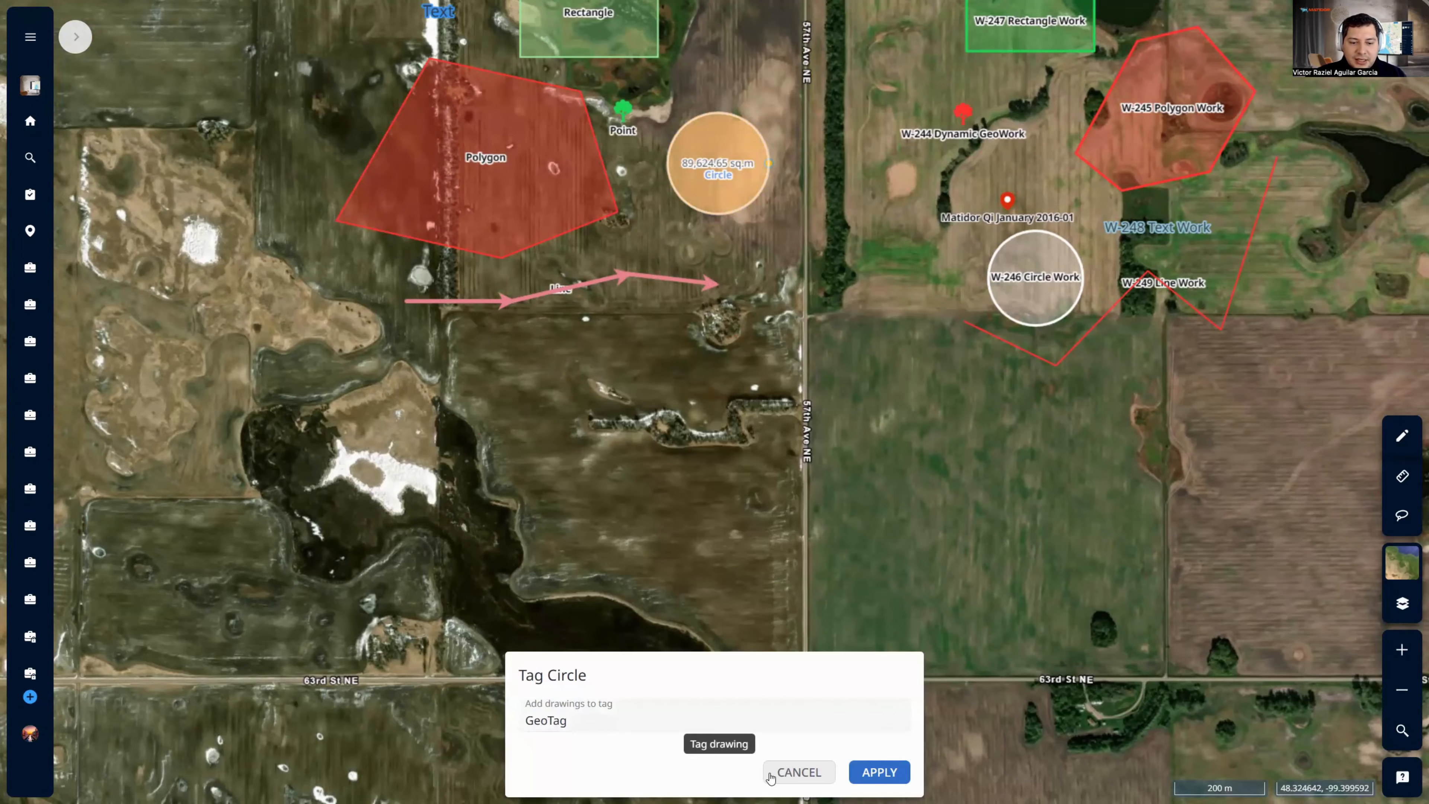
{"action": "left_click", "coordinate": [771, 774]}
{"action": "left_click", "coordinate": [803, 740]}
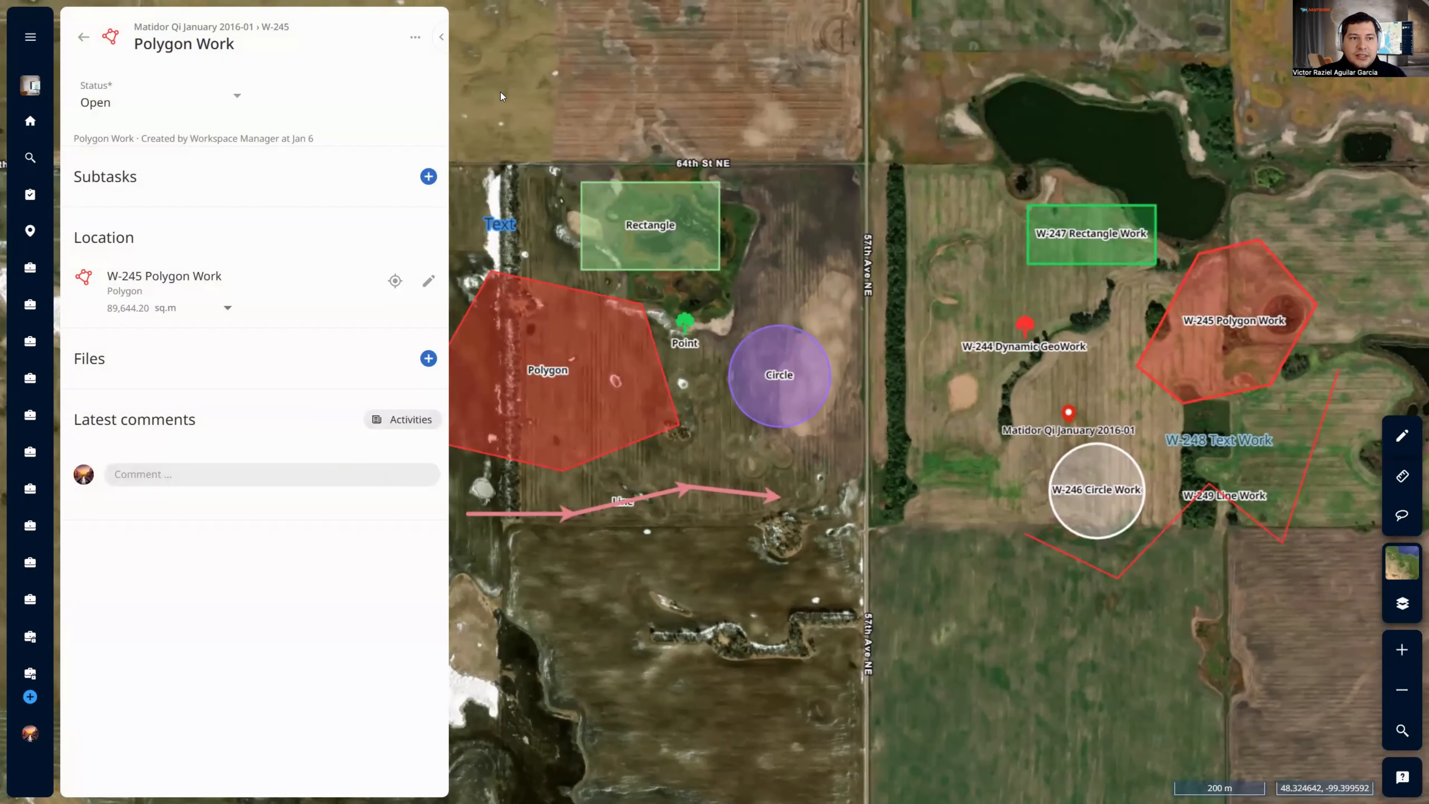
Collapse the work details and list the individual drawings of the Drawings map layer
{"action": "left_click", "coordinate": [441, 40]}
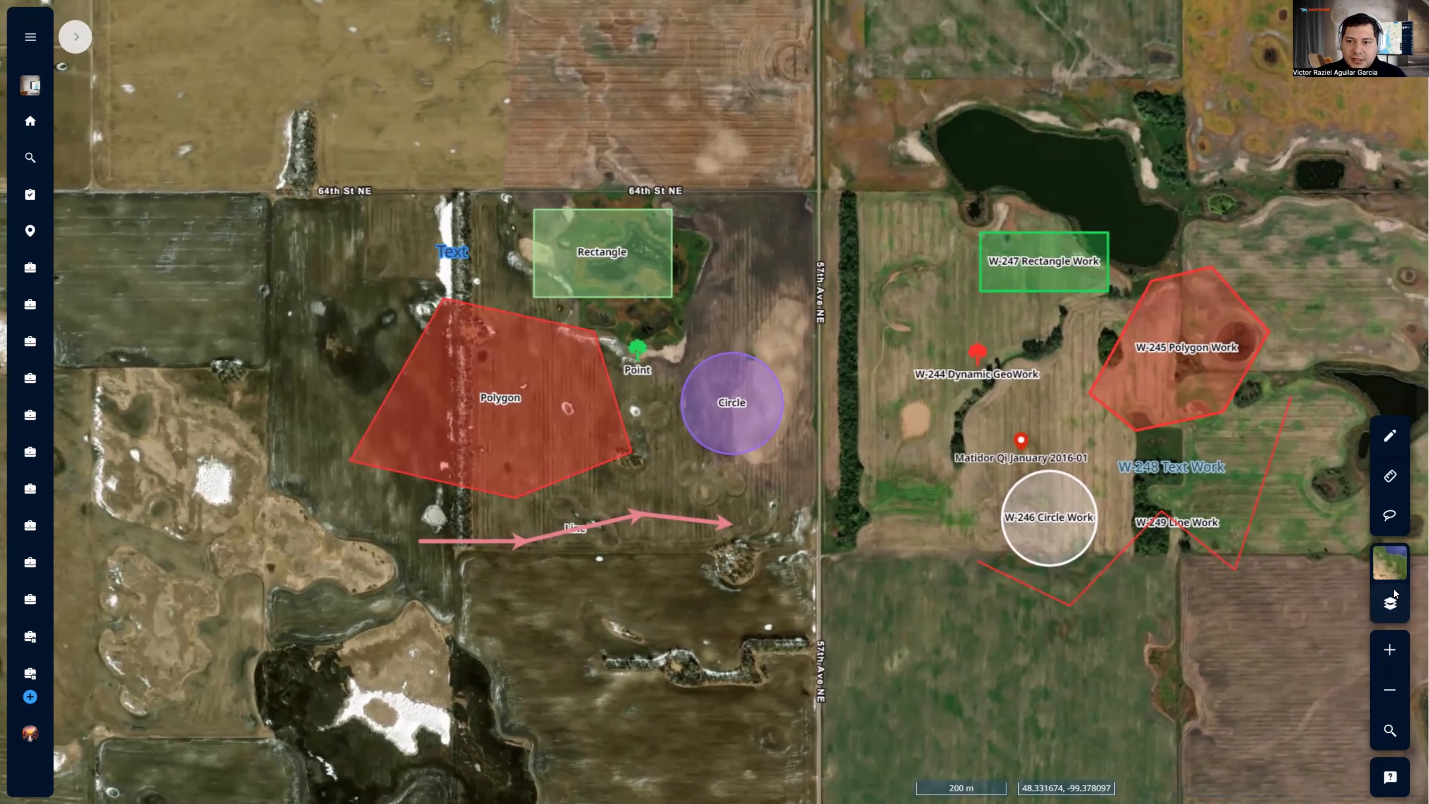
{"action": "left_click", "coordinate": [1393, 599]}
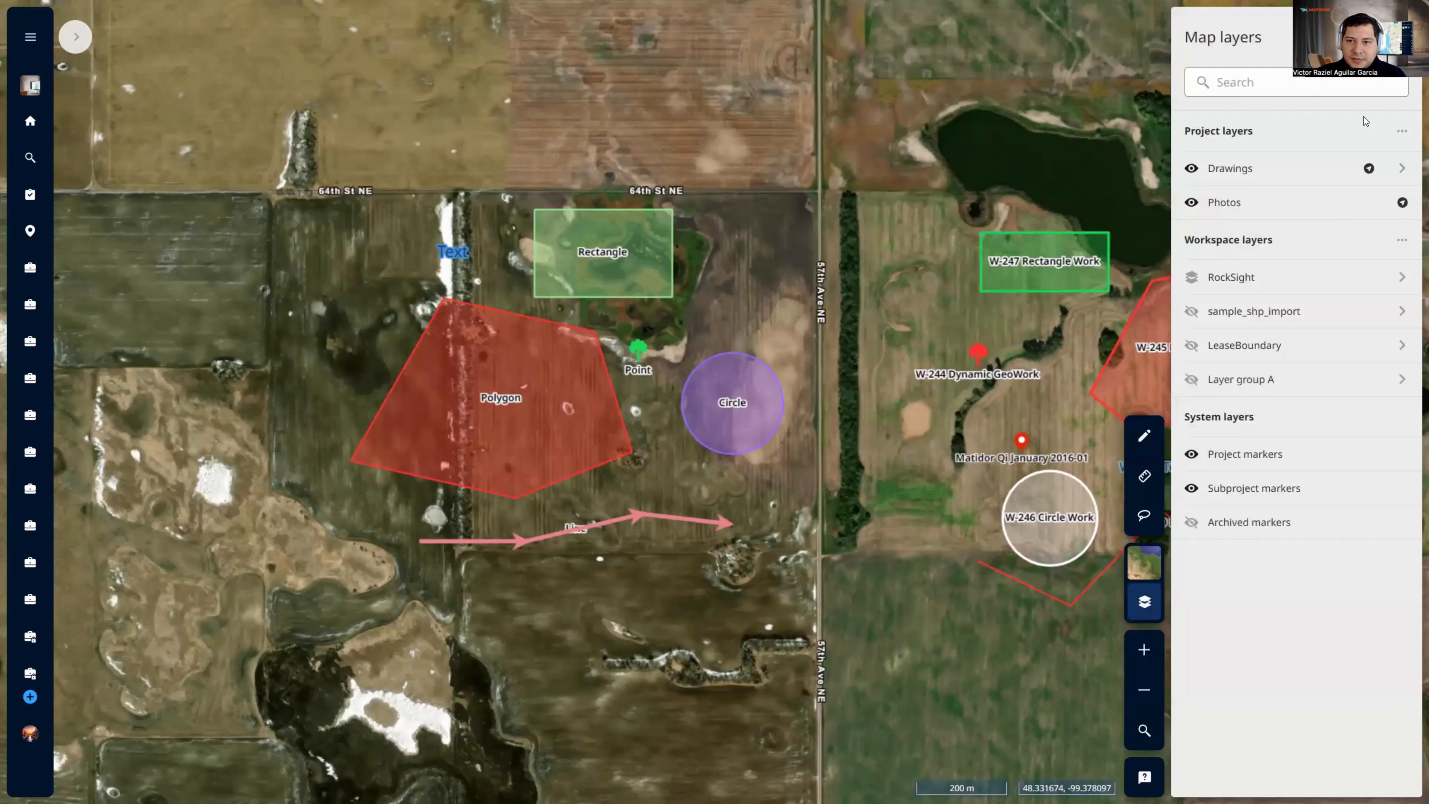
{"action": "left_click", "coordinate": [1409, 165]}
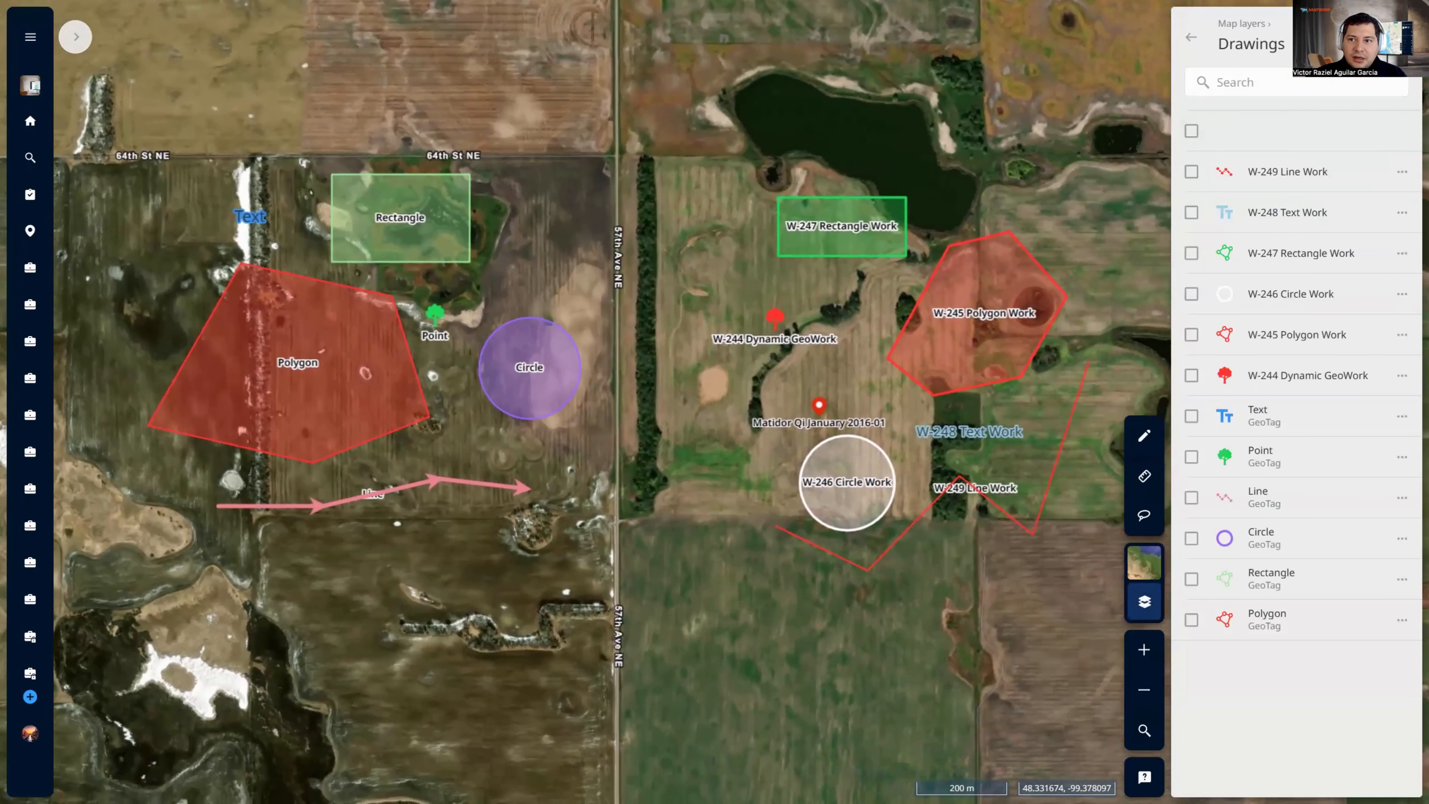
Filter the drawings by the tag GeoTag, examine the tag under the Point drawing, and clear the search
{"action": "left_click", "coordinate": [1252, 83]}
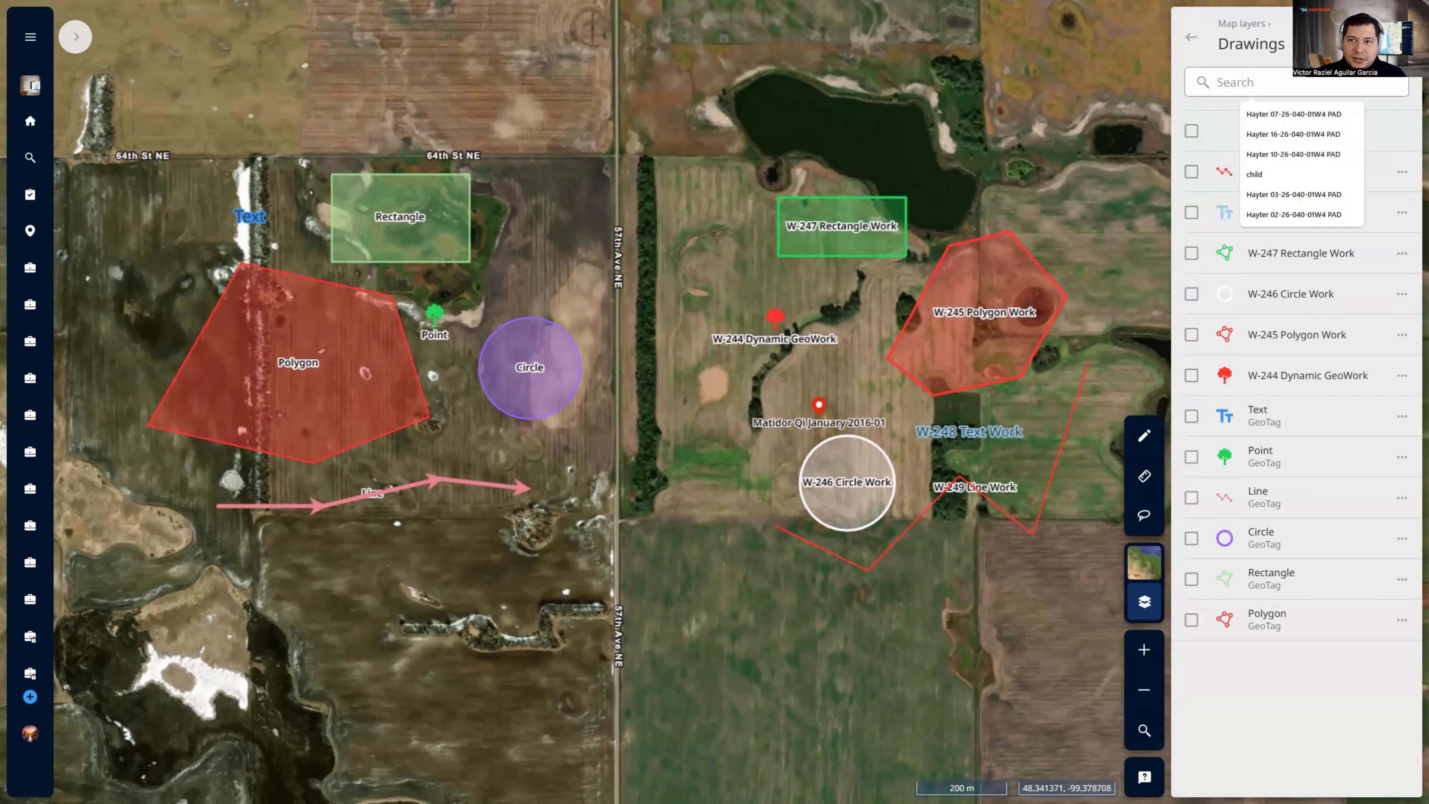
{"action": "key", "text": "Escape"}
{"action": "left_click", "coordinate": [1252, 83]}
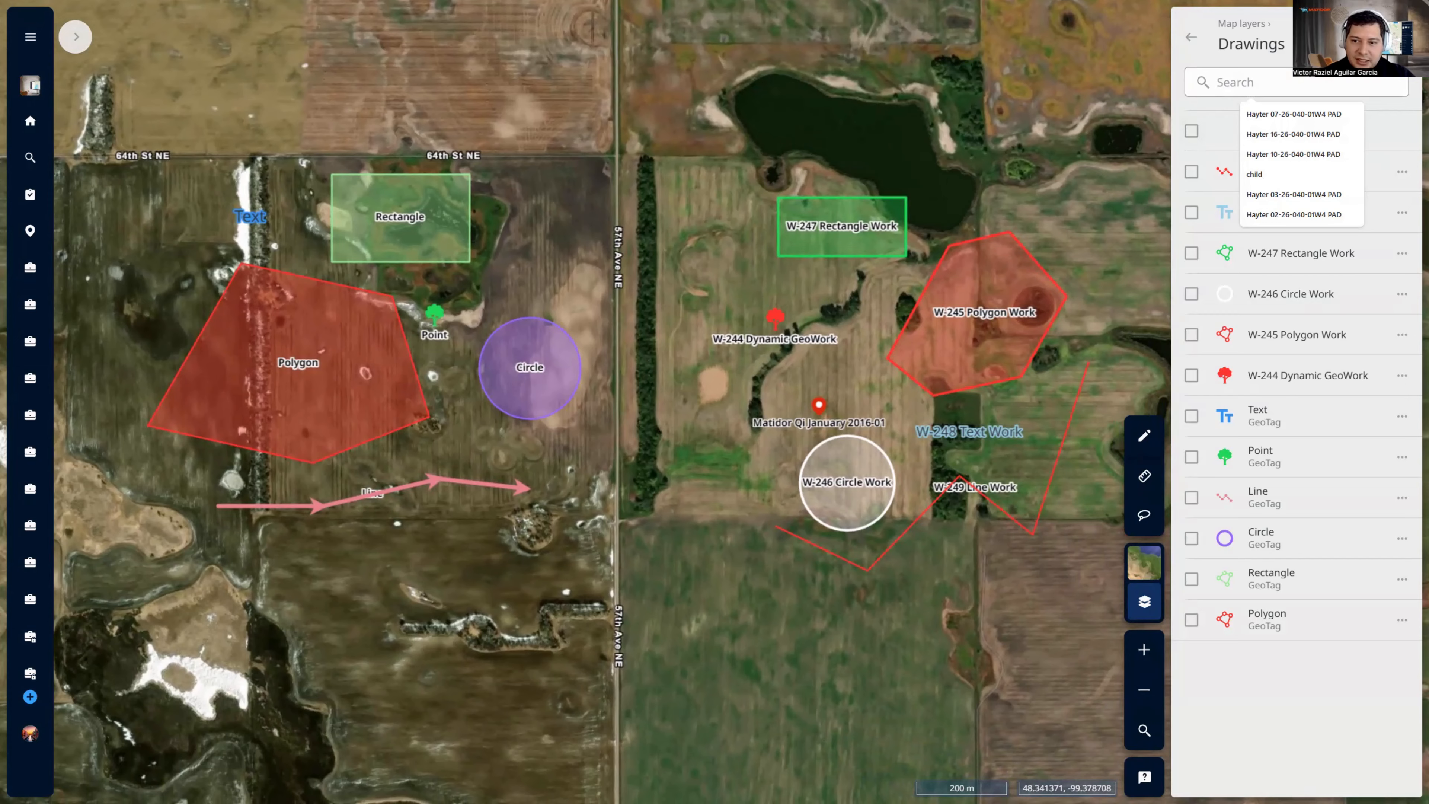
{"action": "type", "text": "GeoTag"}
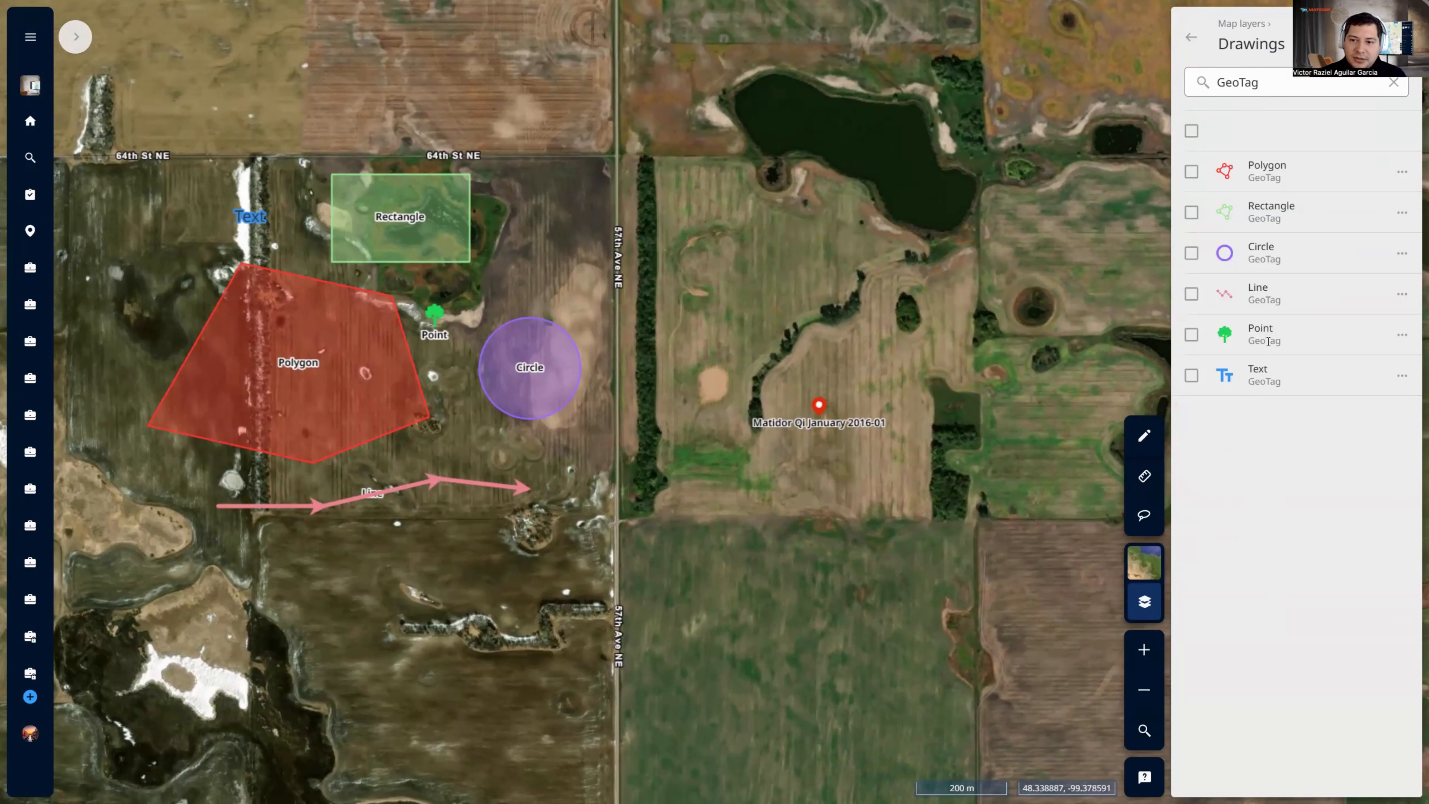
{"action": "double_click", "coordinate": [1268, 341]}
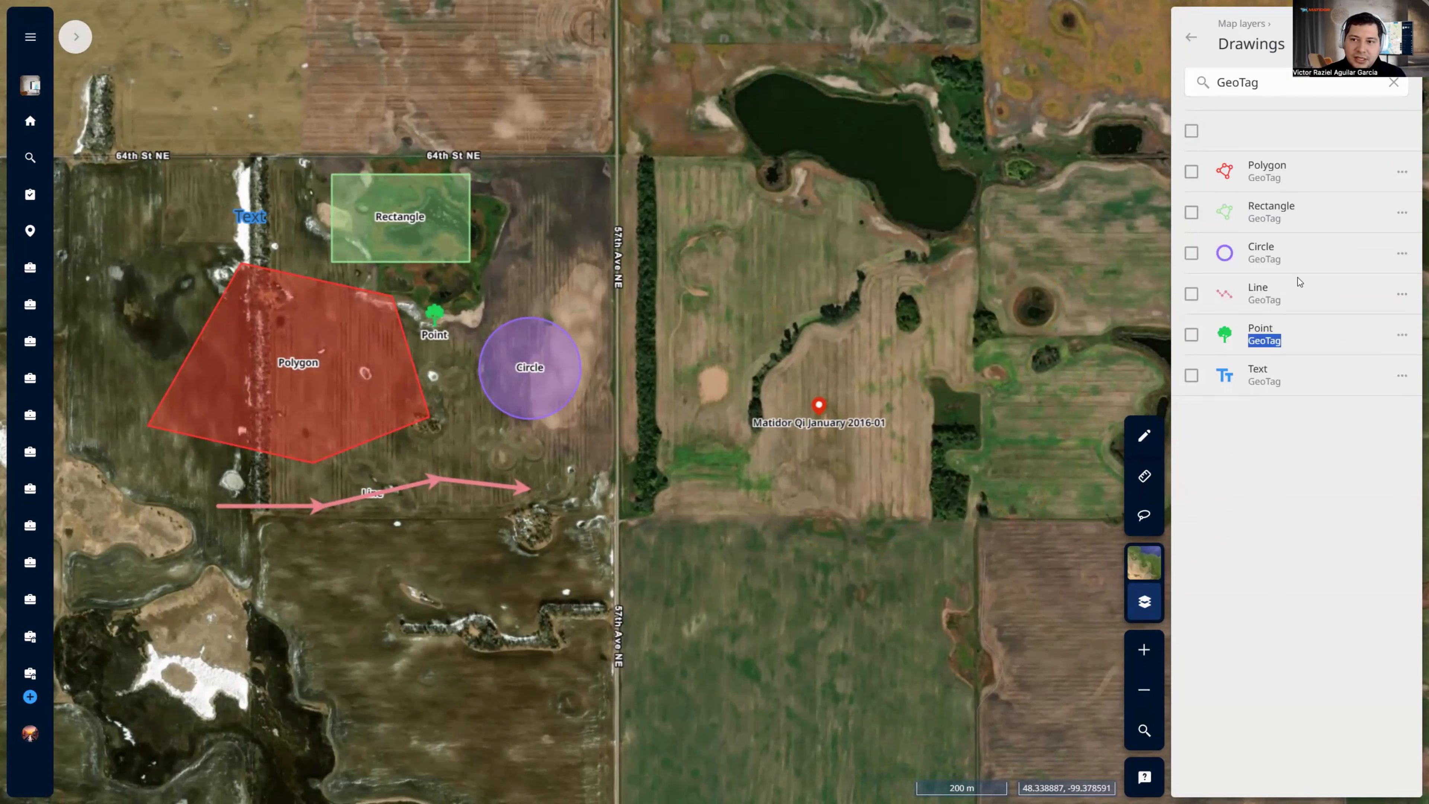
{"action": "left_click", "coordinate": [1394, 82]}
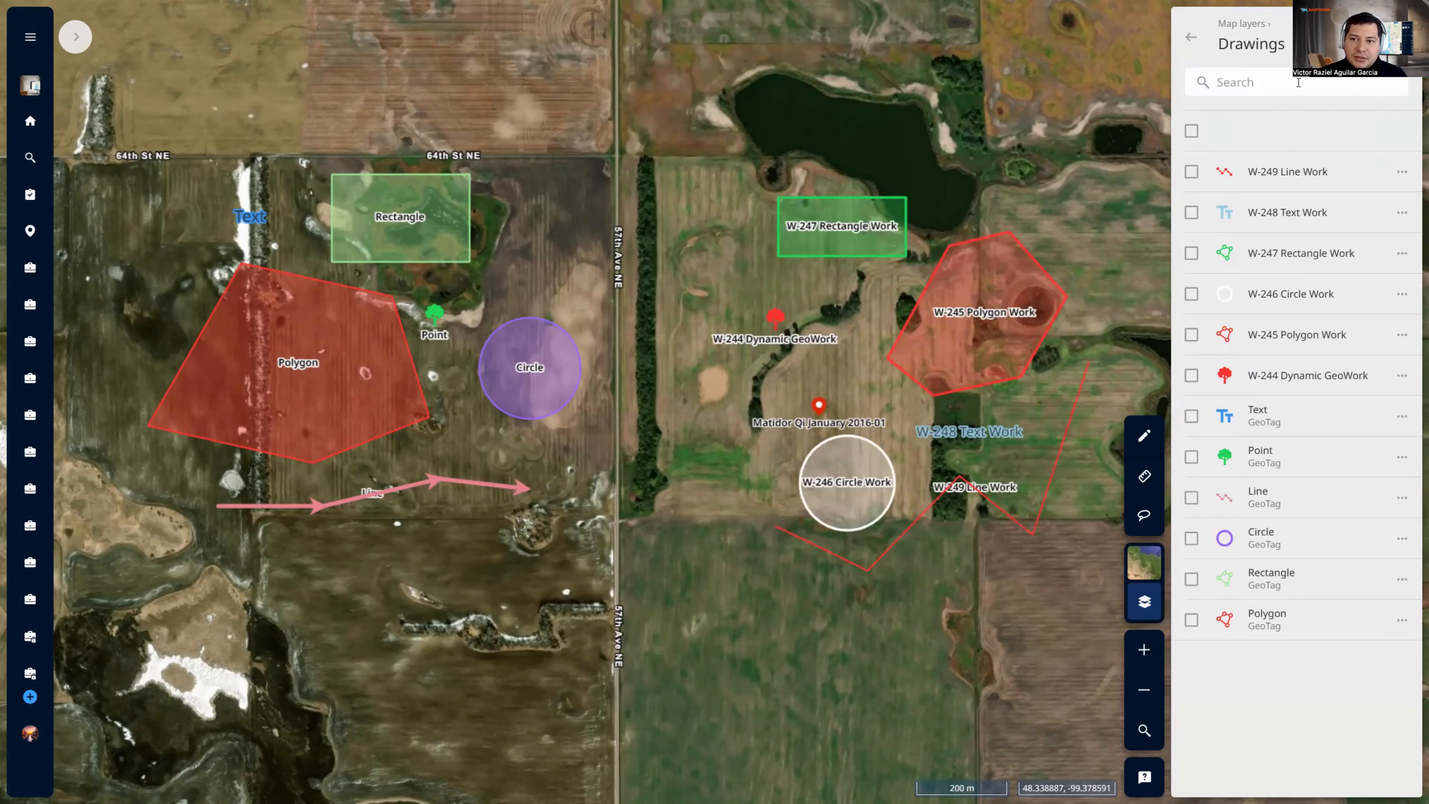
Filter the drawings by the name Circle, clear the search, and highlight the Point drawing's tag
{"action": "left_click", "coordinate": [1299, 83]}
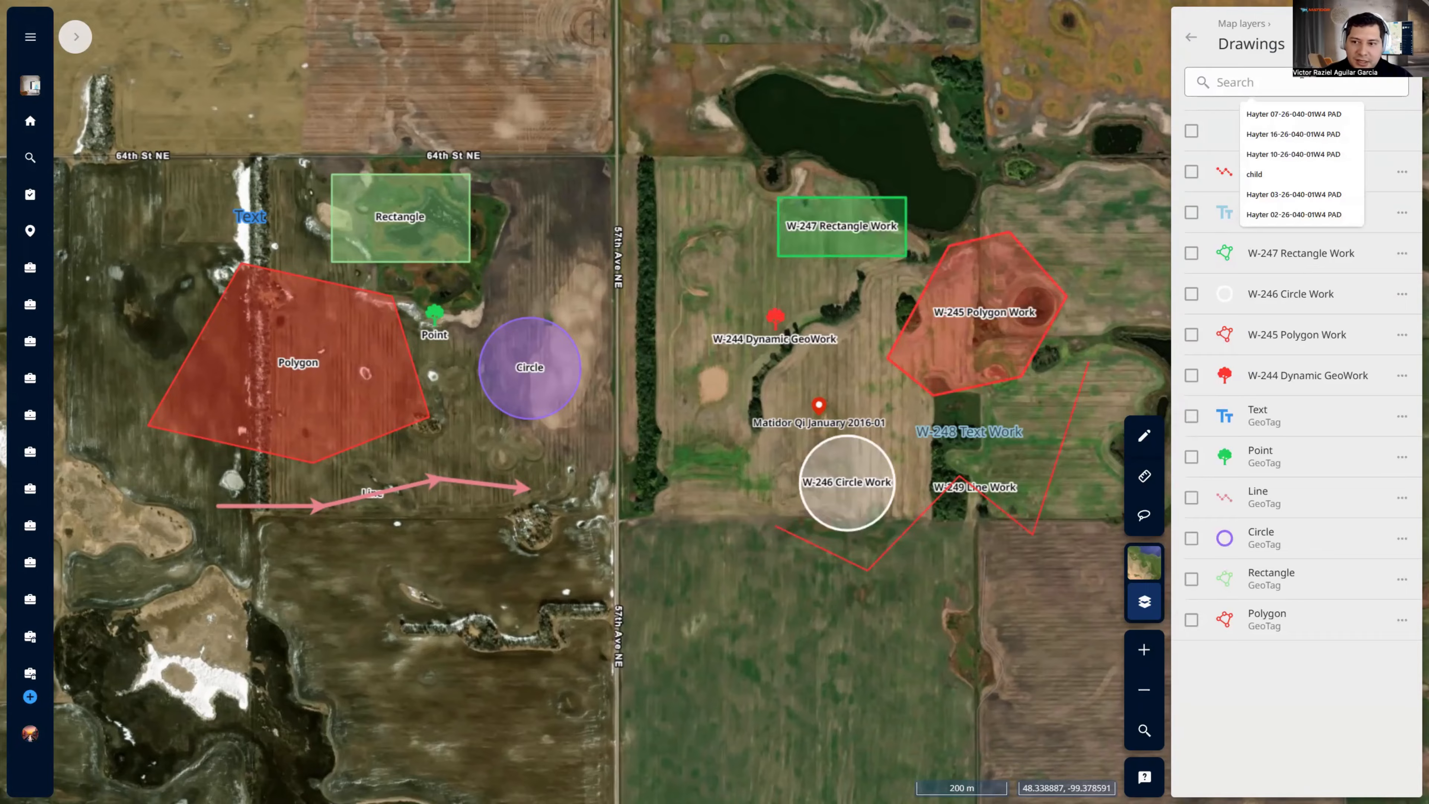
{"action": "type", "text": "Circle"}
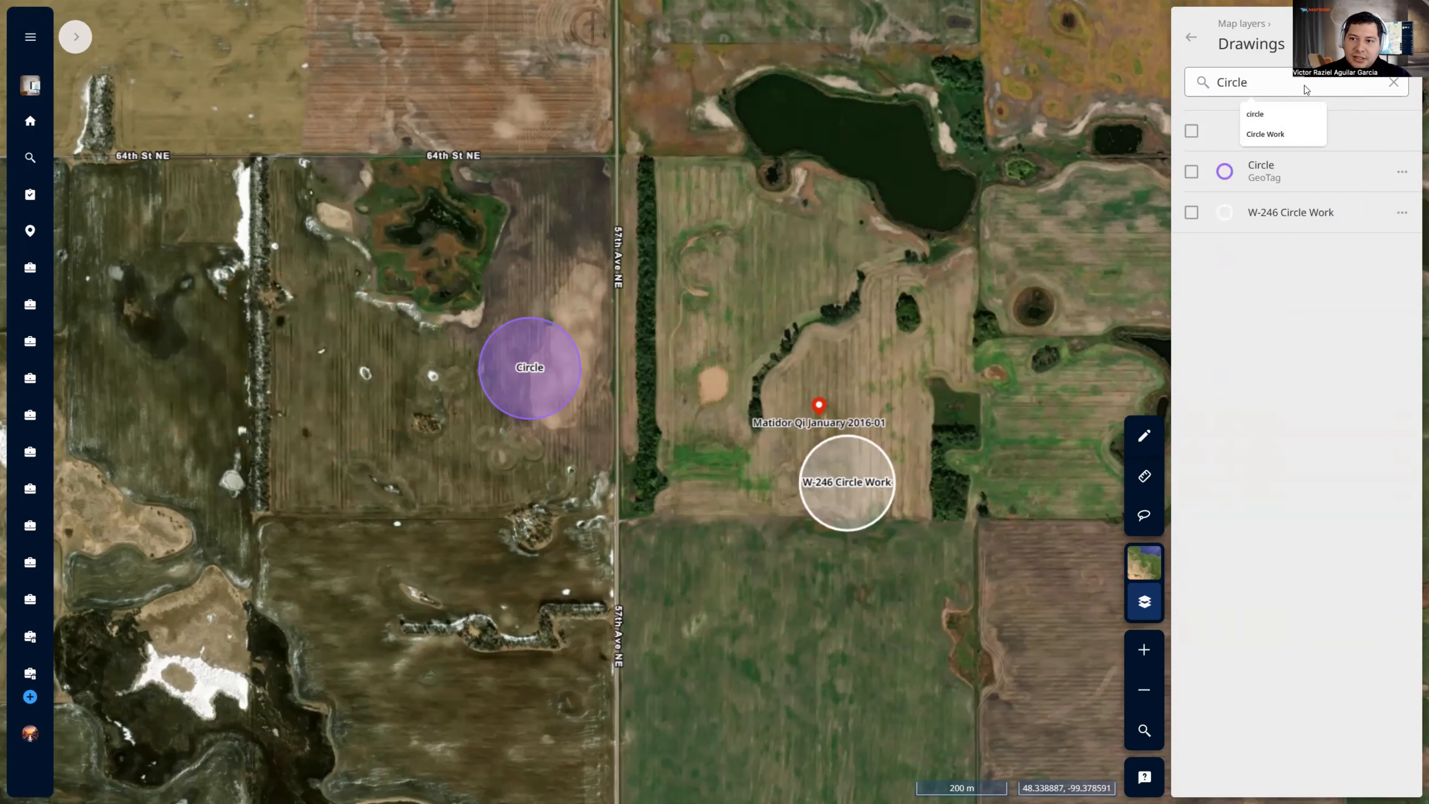
{"action": "left_click", "coordinate": [1327, 248]}
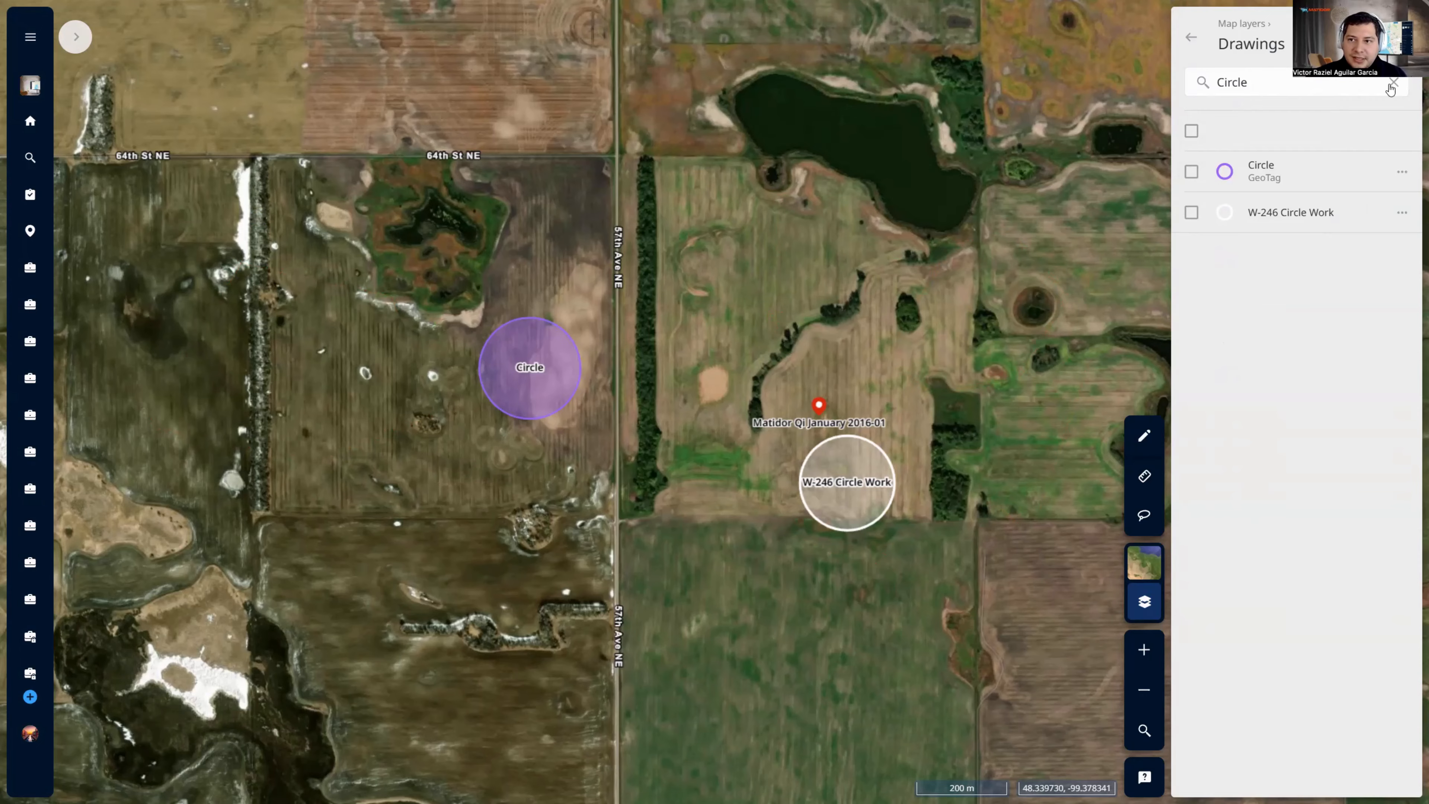
{"action": "left_click", "coordinate": [1394, 85]}
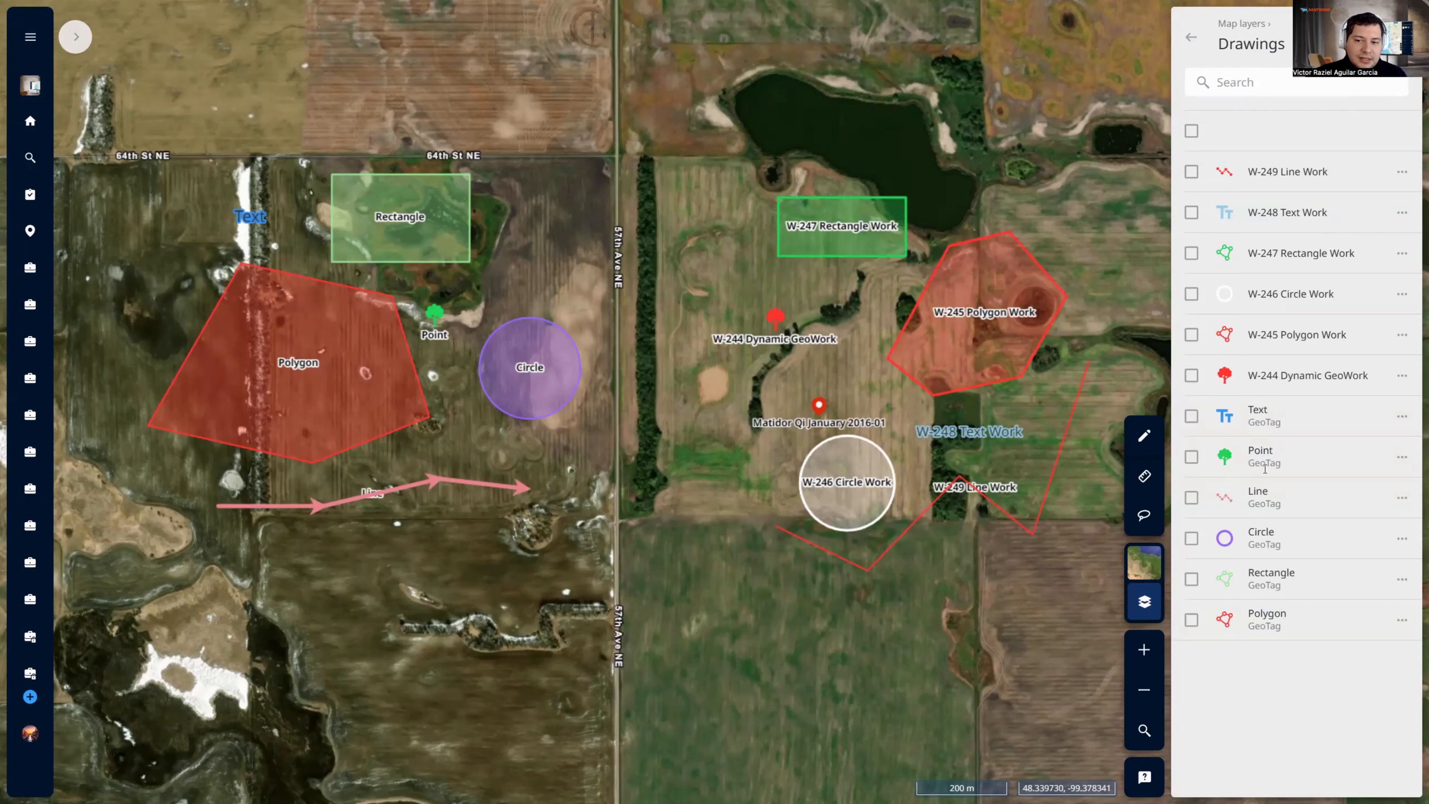
{"action": "double_click", "coordinate": [1265, 469]}
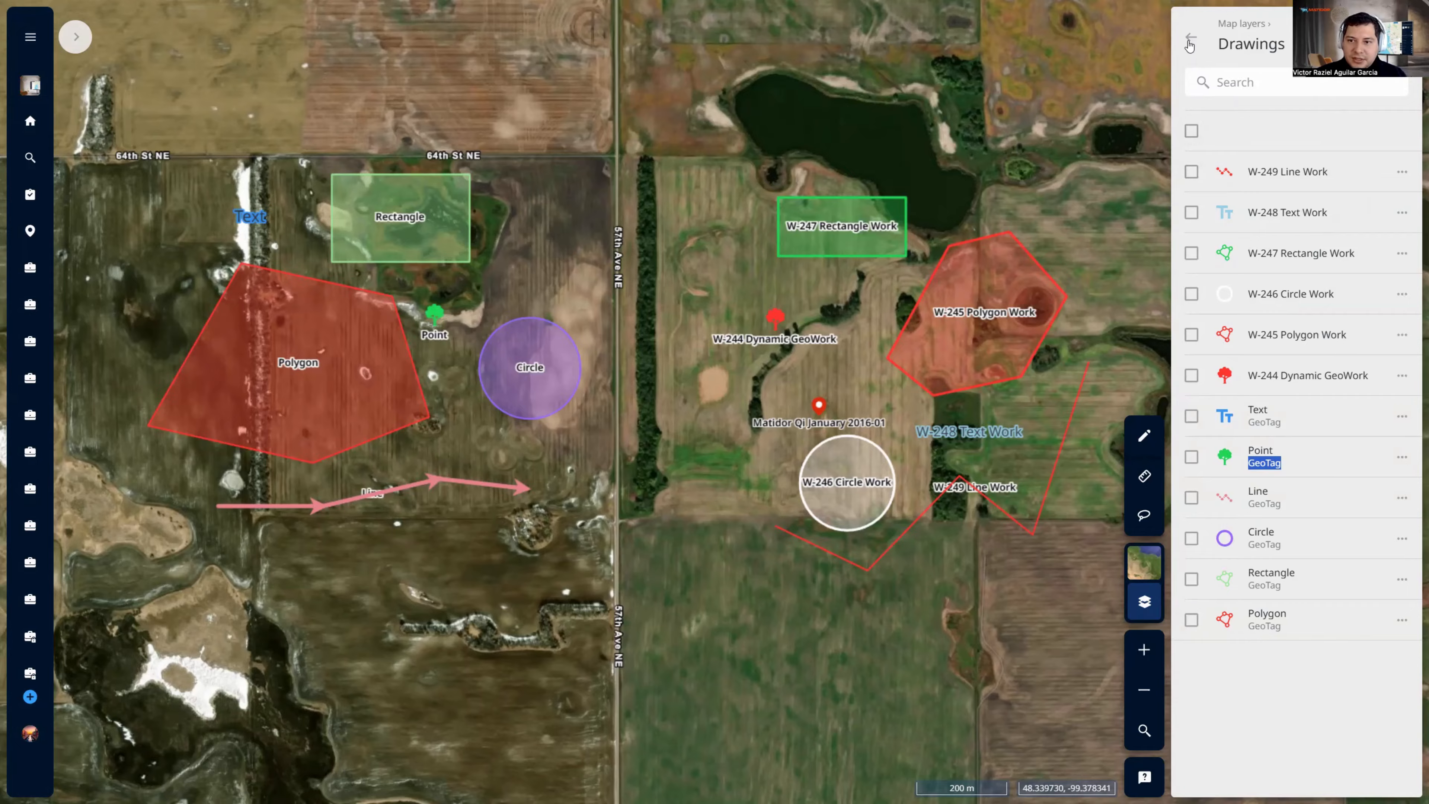
Leave the drawings list, open the Circle GeoTag on the map for editing, and check its tag setting
{"action": "left_click", "coordinate": [1192, 37]}
{"action": "left_click", "coordinate": [539, 339]}
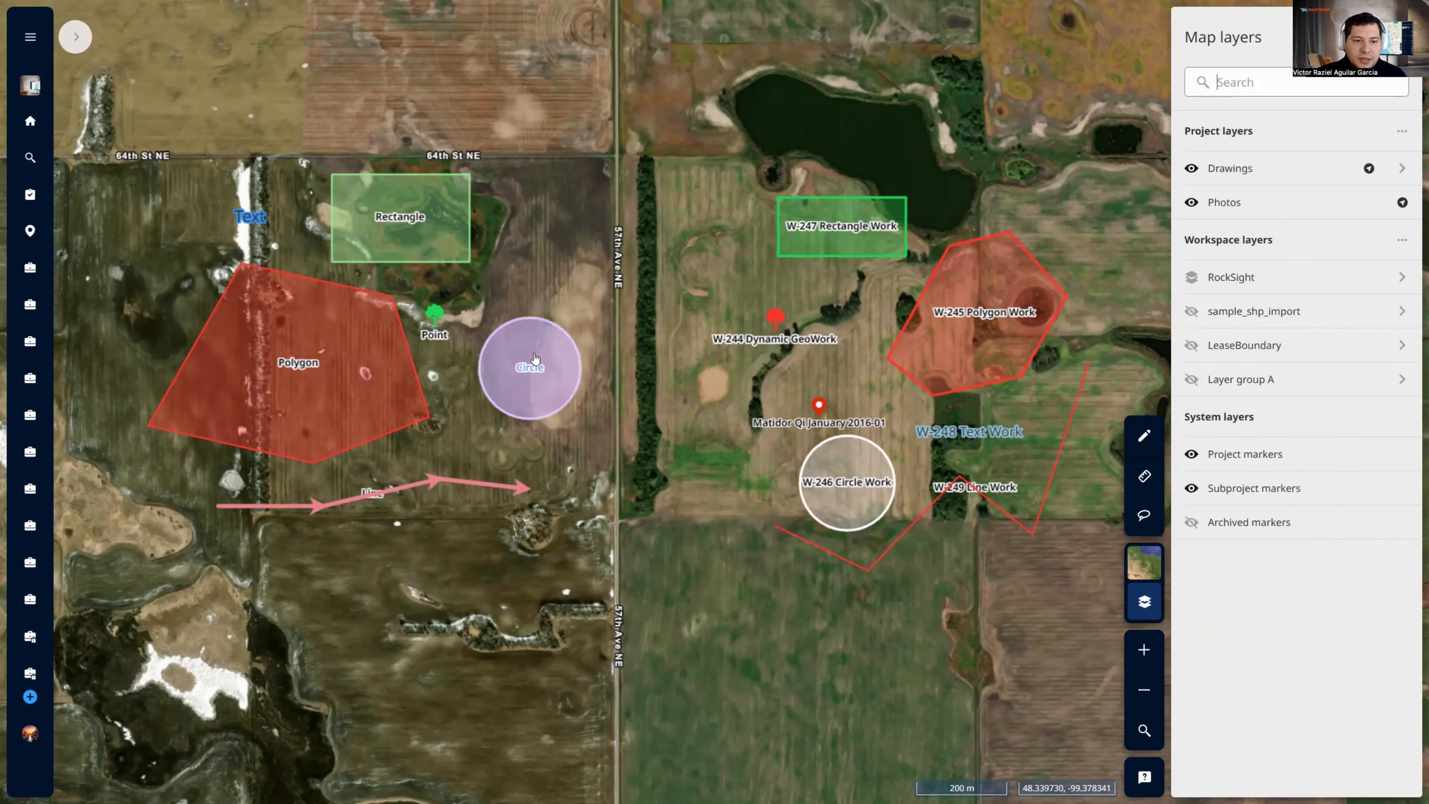
{"action": "left_click", "coordinate": [705, 316]}
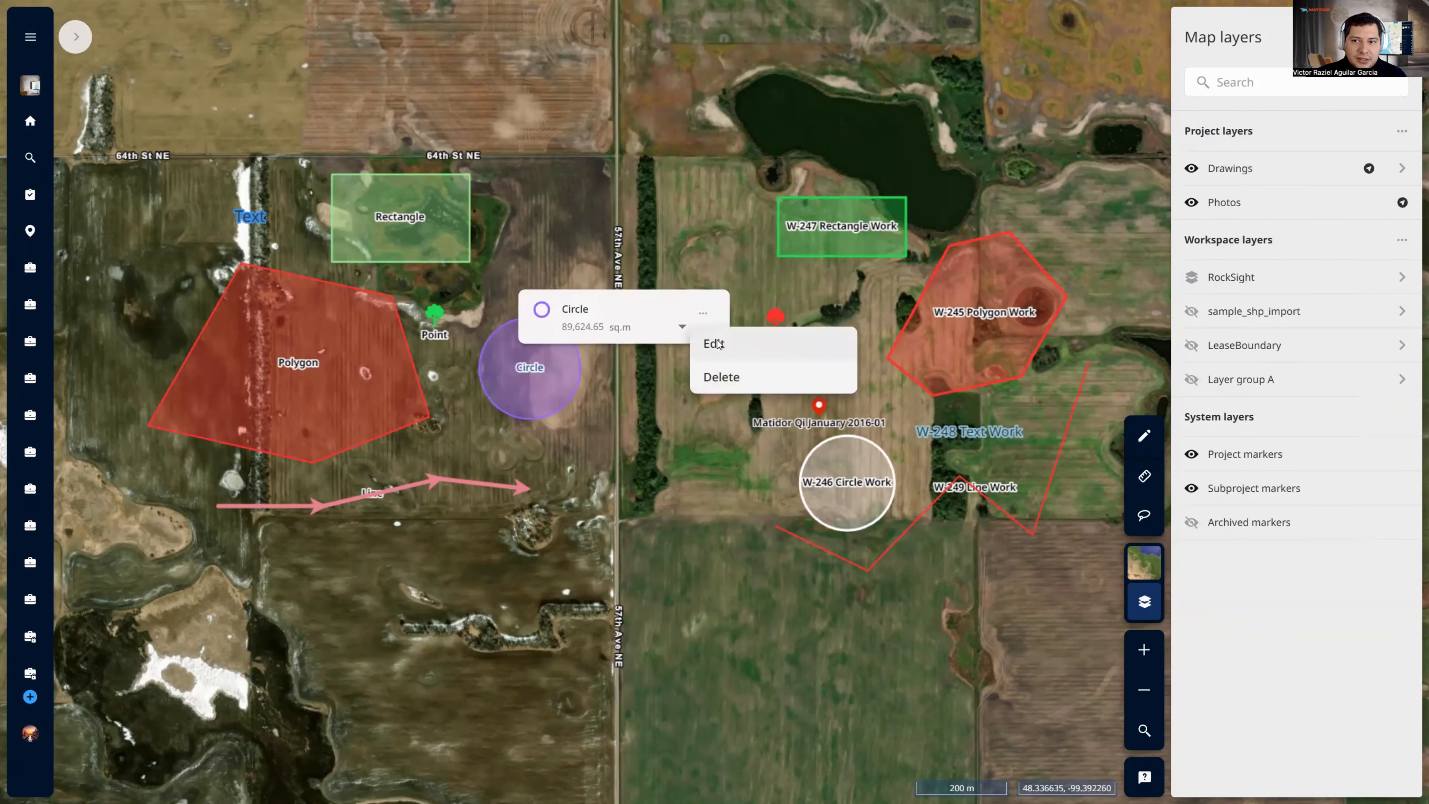
{"action": "left_click", "coordinate": [714, 343]}
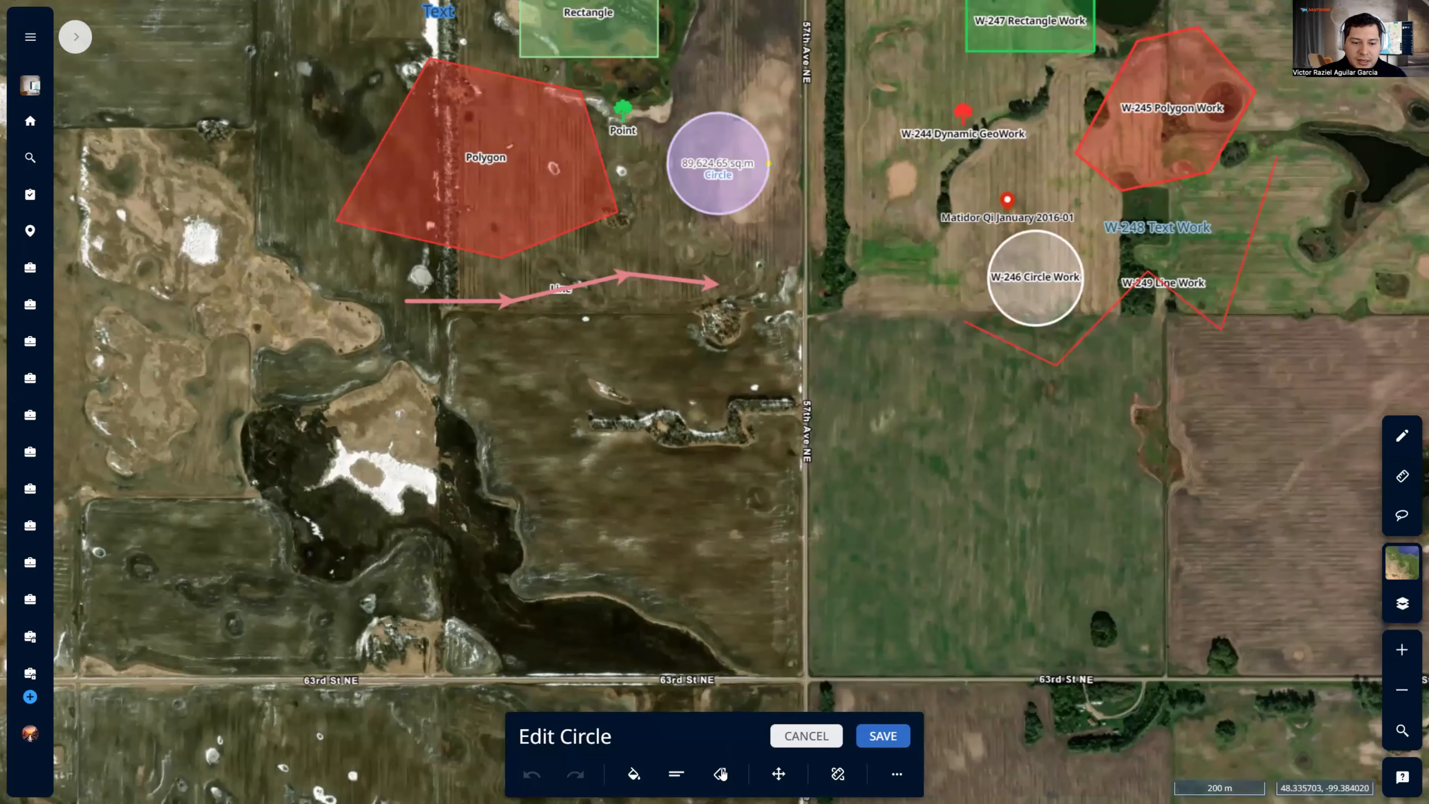
{"action": "left_click", "coordinate": [721, 776]}
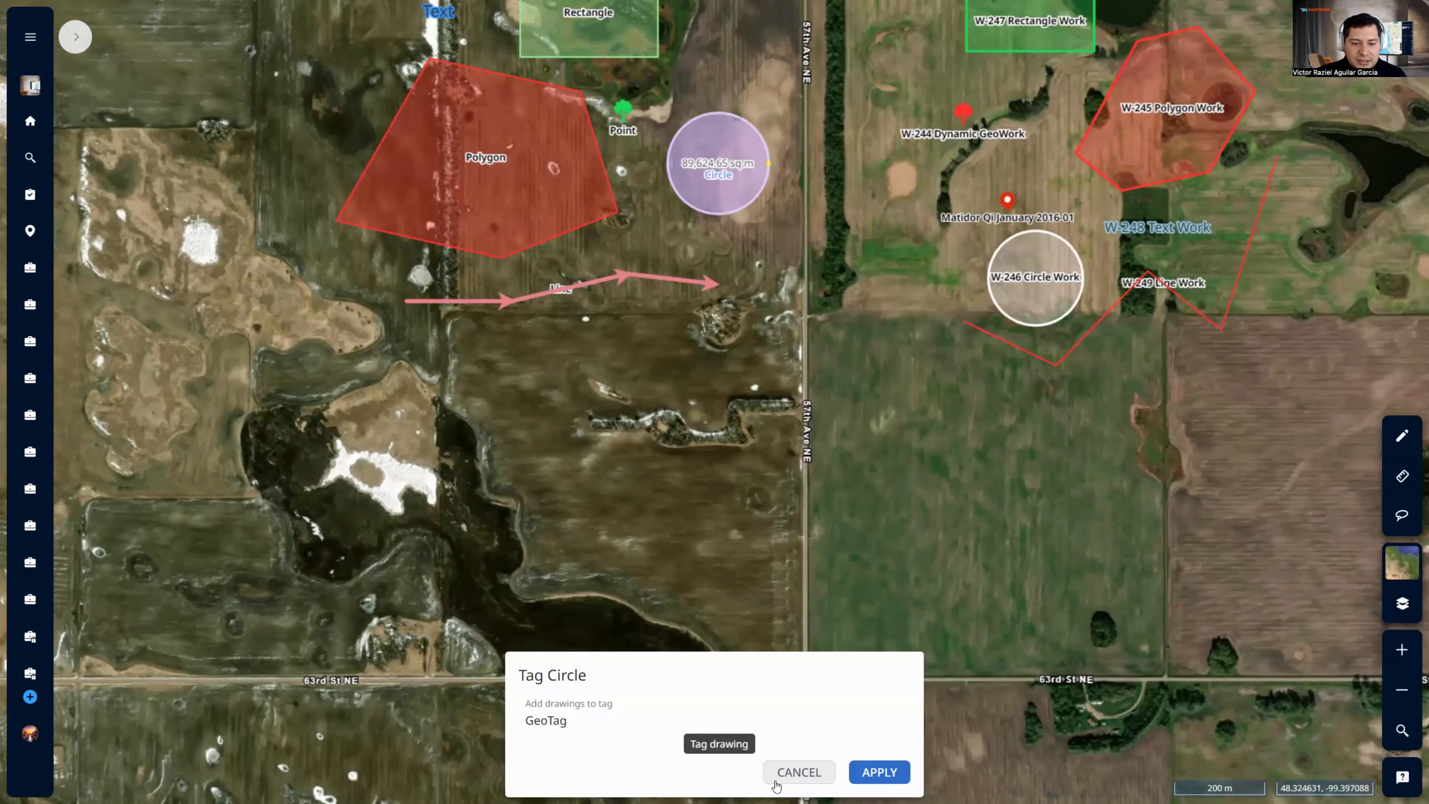
{"action": "left_click", "coordinate": [776, 781]}
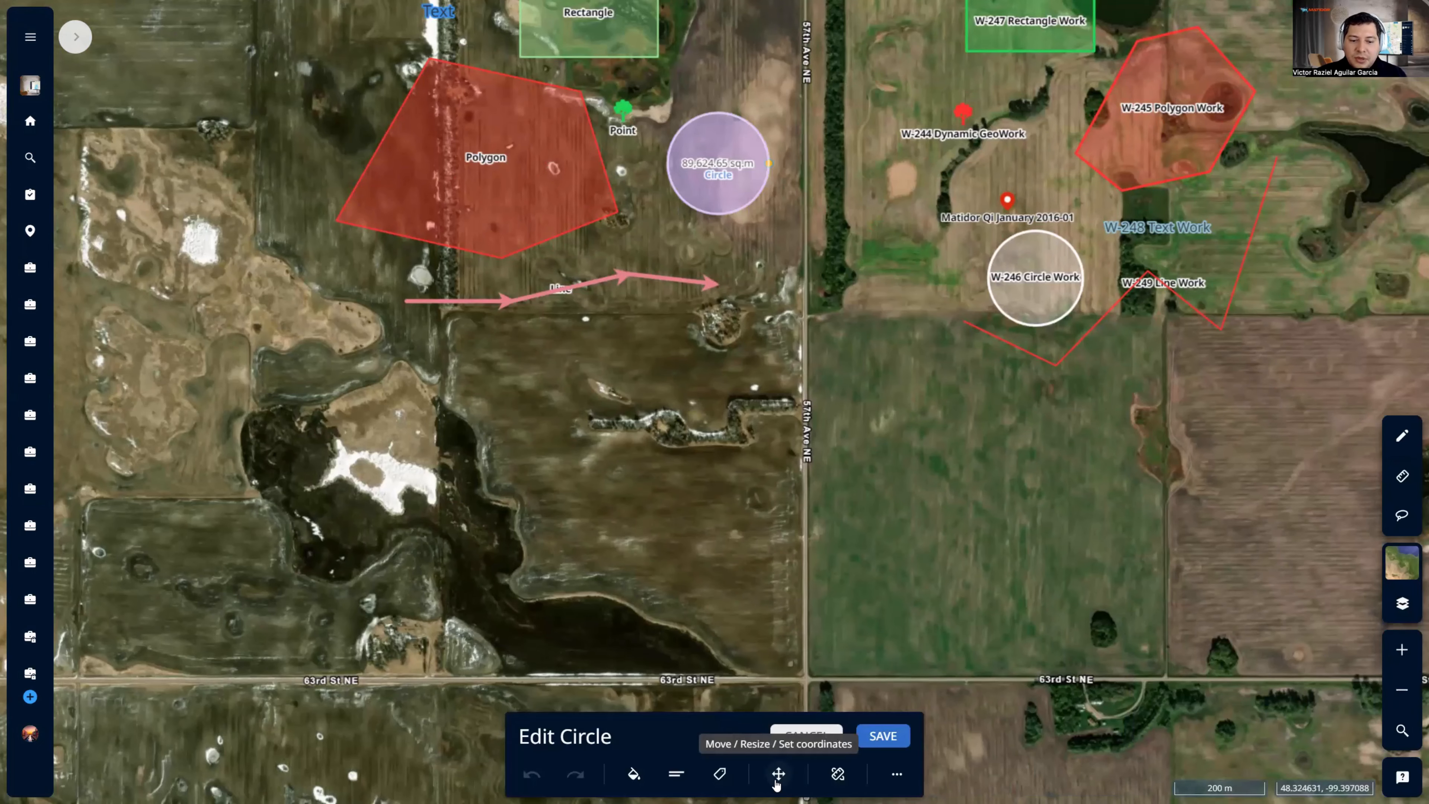
Enlarge the Circle drawing to about 198,259 sq.m, relocate it northwest of the Polygon, and save it
{"action": "left_click", "coordinate": [777, 782]}
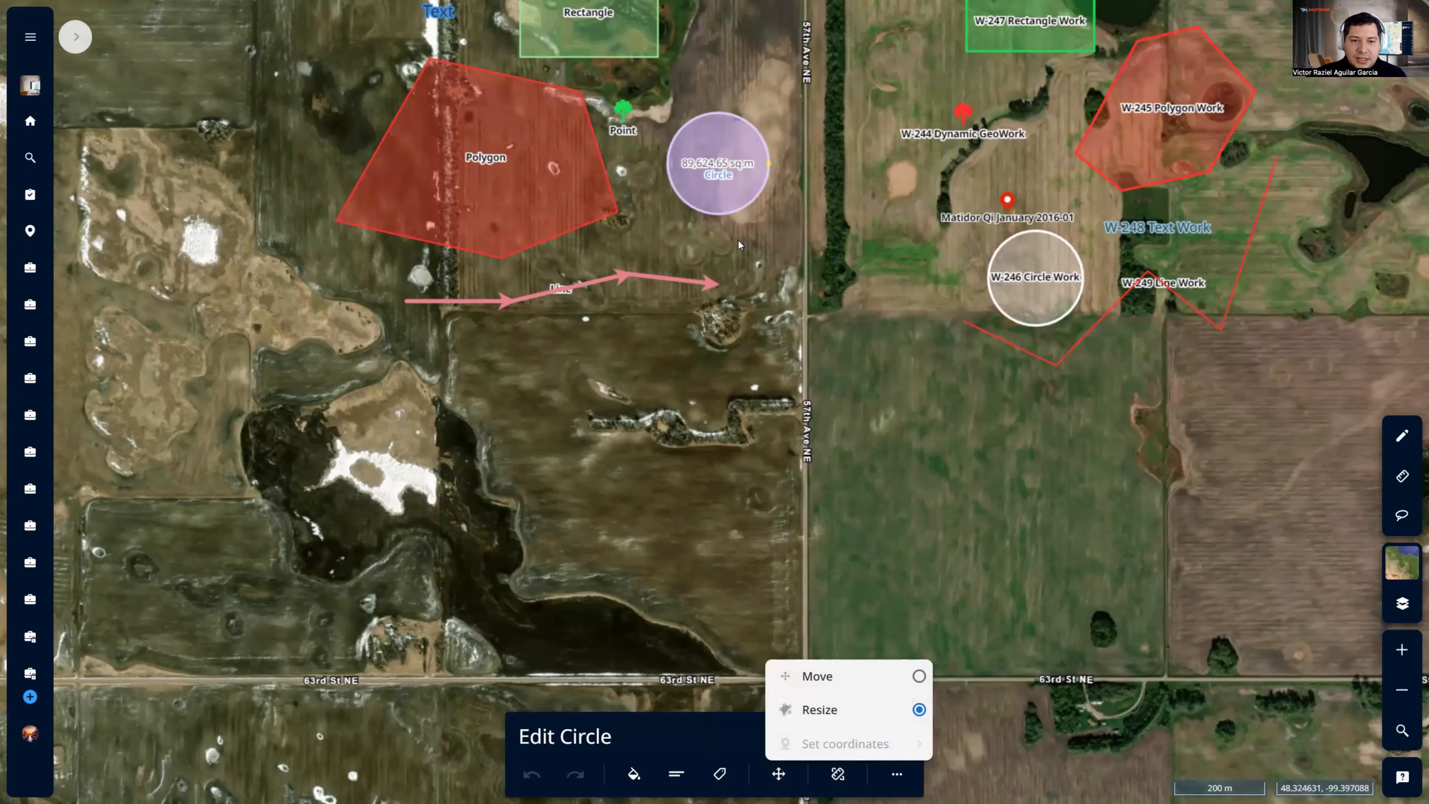
{"action": "left_click_drag", "start_coordinate": [769, 165], "coordinate": [787, 187]}
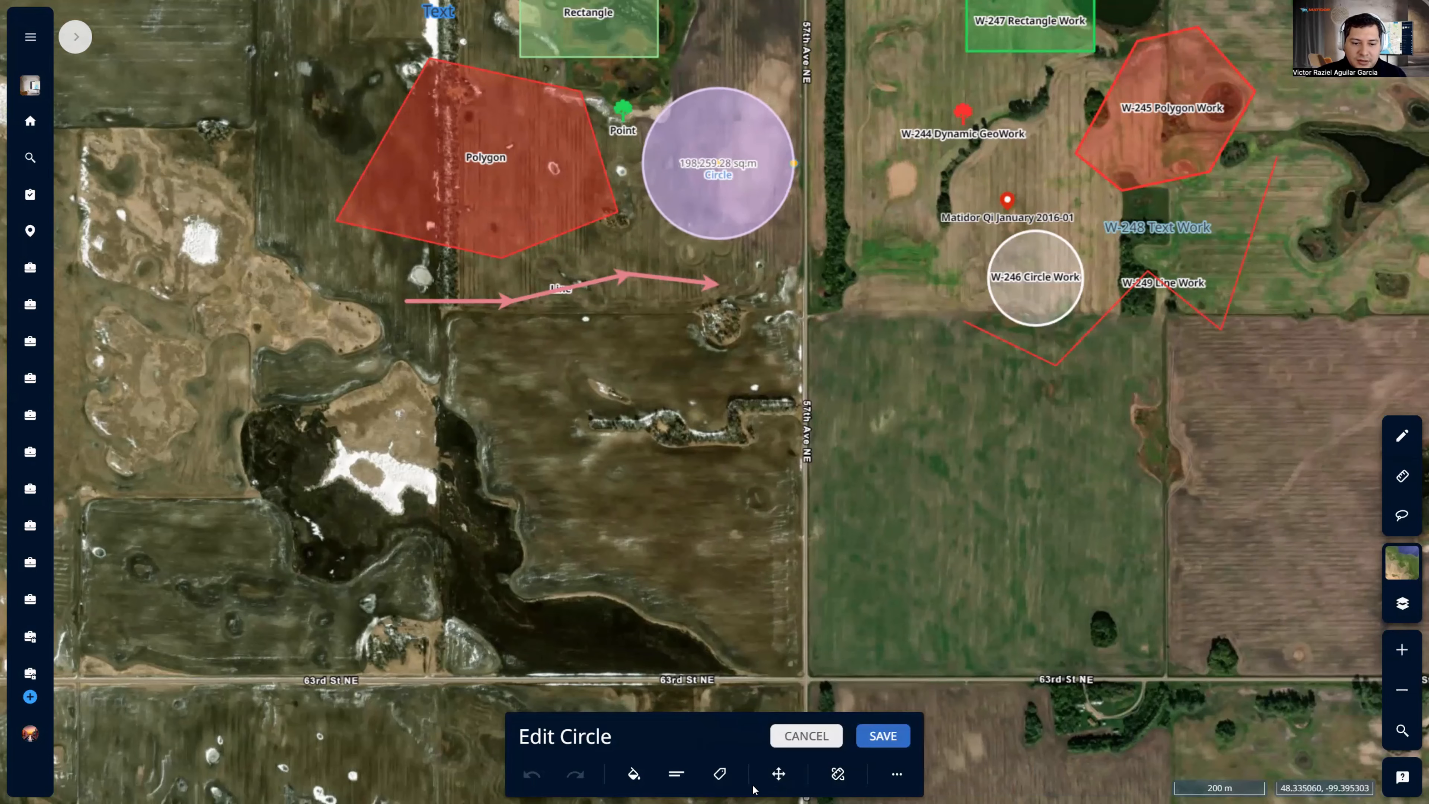
{"action": "left_click", "coordinate": [778, 774]}
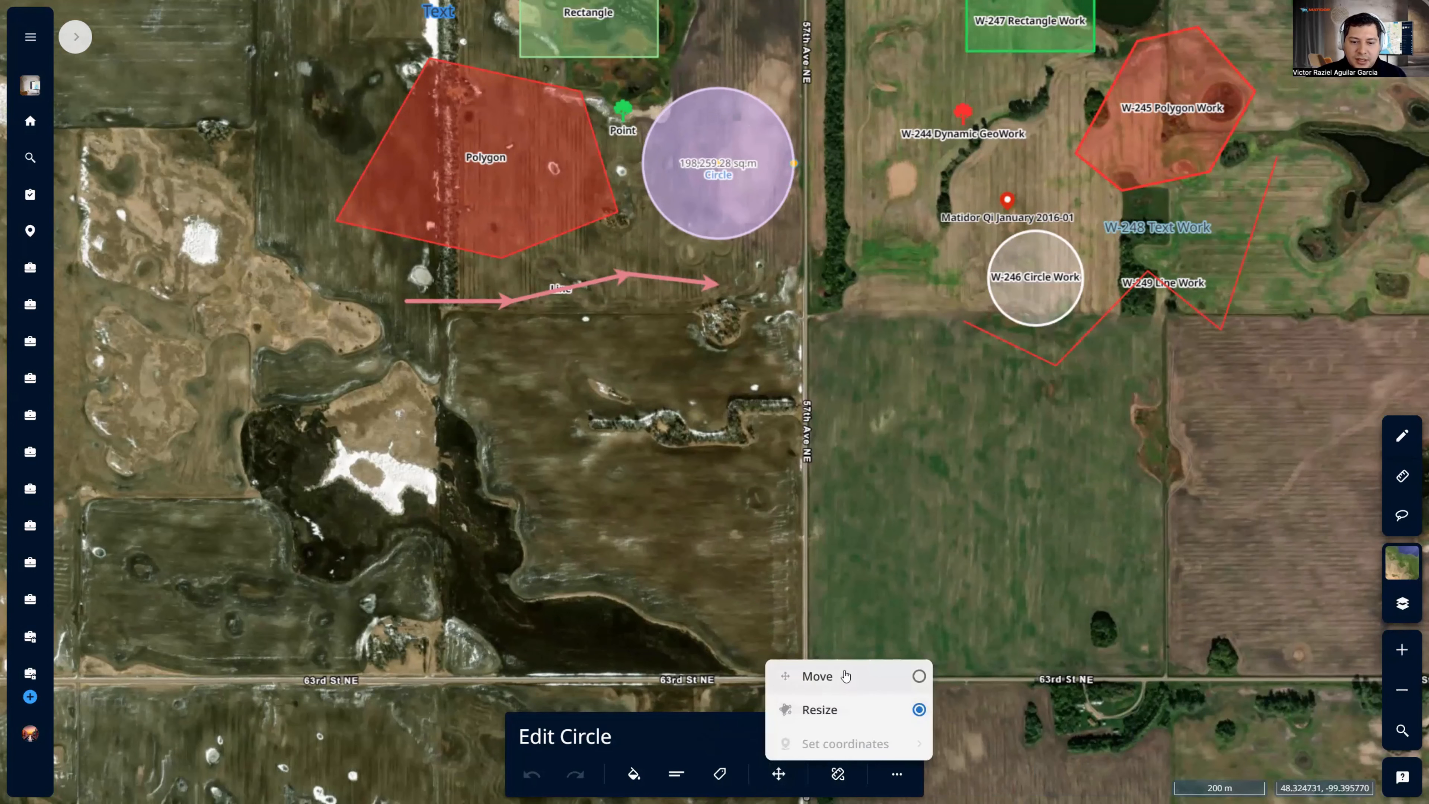
{"action": "left_click", "coordinate": [821, 676]}
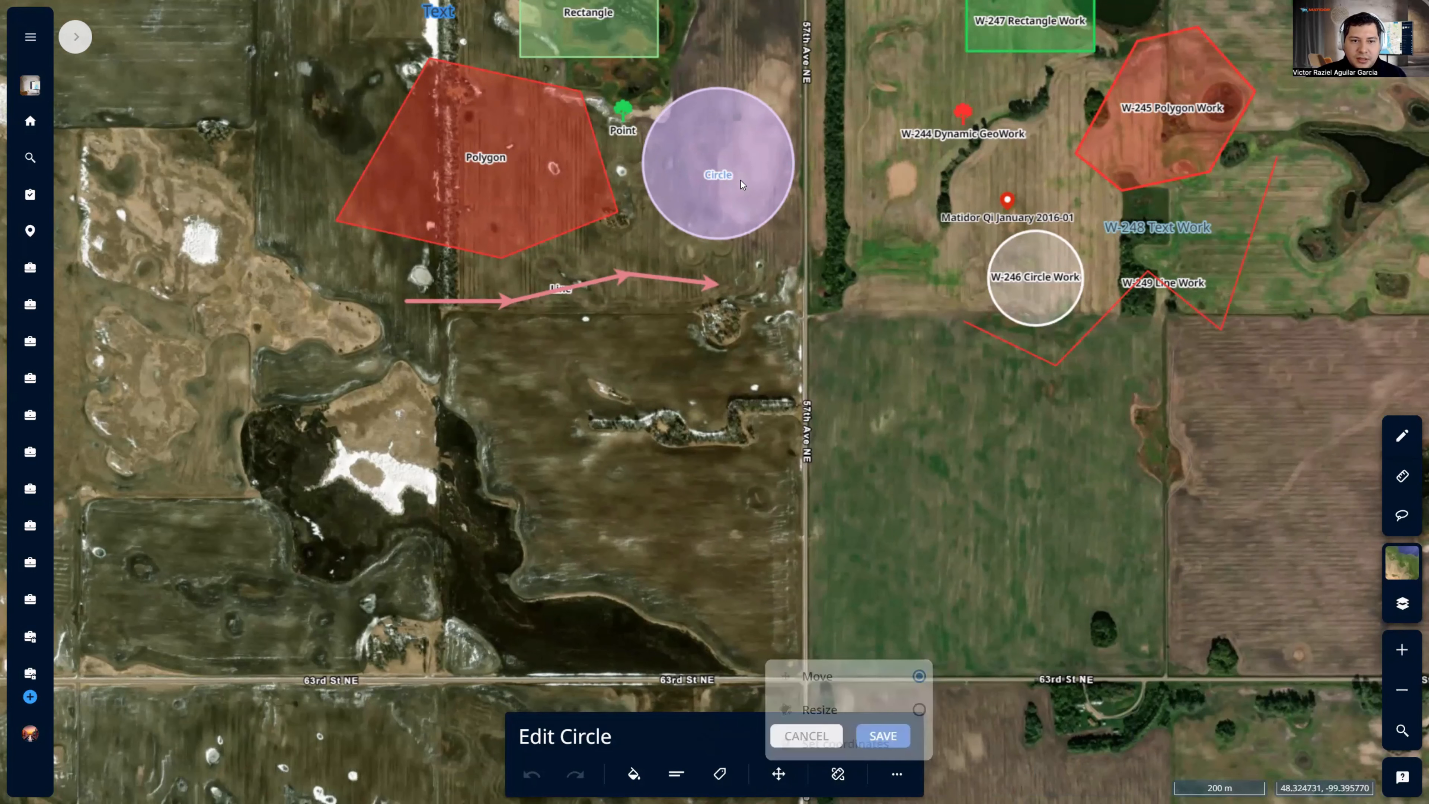
{"action": "left_click_drag", "start_coordinate": [741, 186], "coordinate": [822, 258]}
{"action": "left_click_drag", "start_coordinate": [830, 118], "coordinate": [282, 138]}
{"action": "left_click_drag", "start_coordinate": [462, 239], "coordinate": [491, 390]}
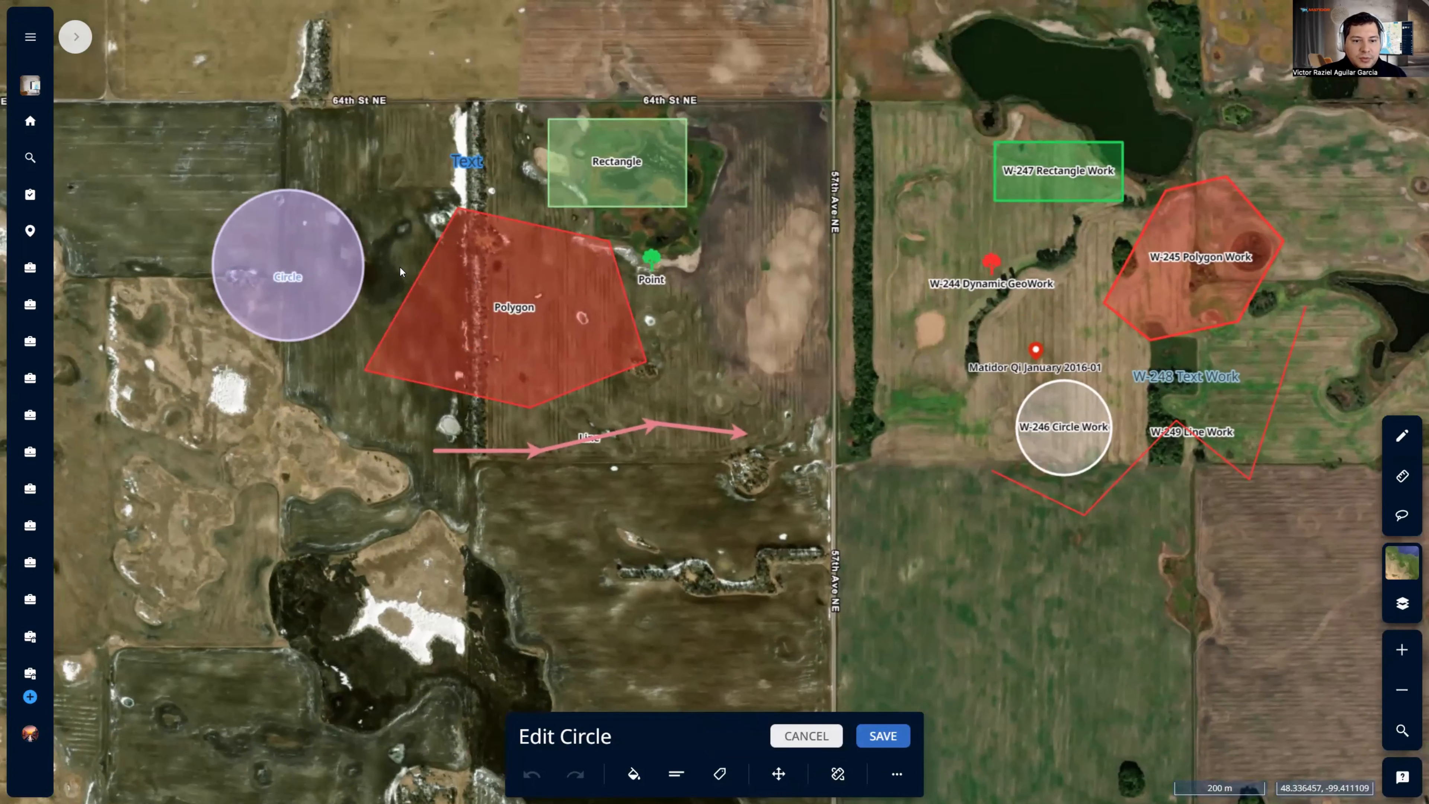
{"action": "left_click_drag", "start_coordinate": [317, 230], "coordinate": [346, 208]}
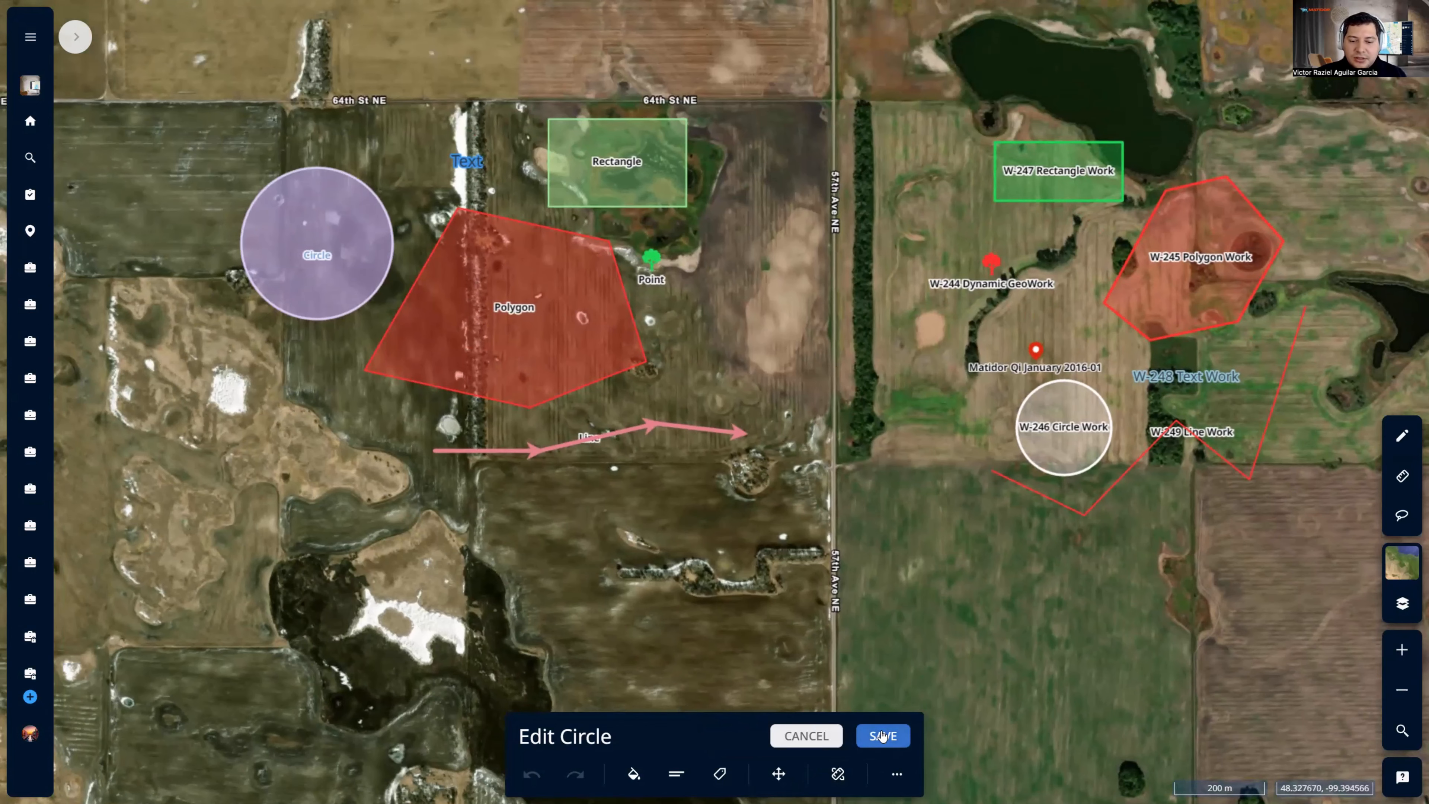
{"action": "left_click", "coordinate": [883, 736]}
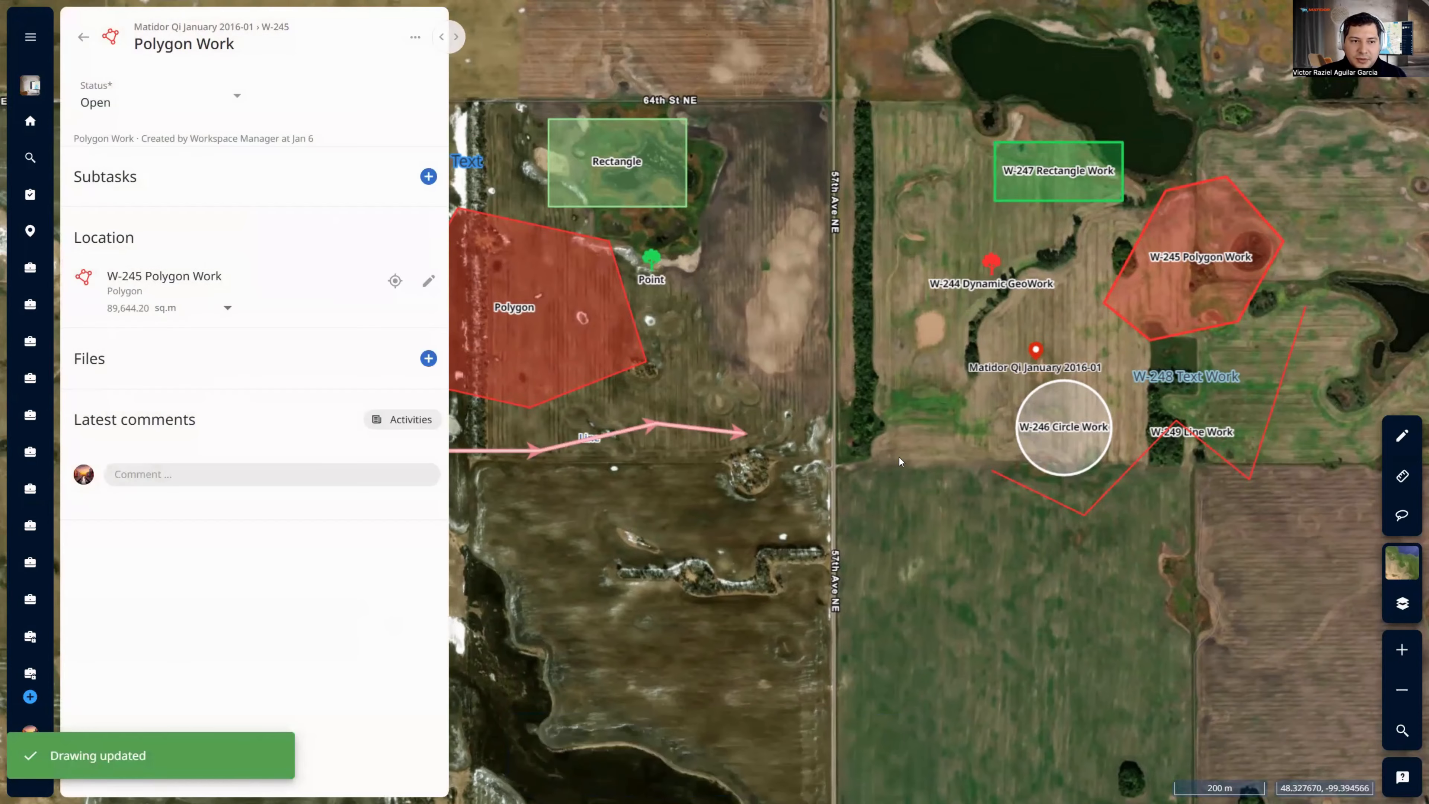
Reopen the relocated Circle for editing and examine its buffer, measurement and label options
{"action": "left_click_drag", "start_coordinate": [638, 315], "coordinate": [850, 395]}
{"action": "left_click", "coordinate": [642, 339]}
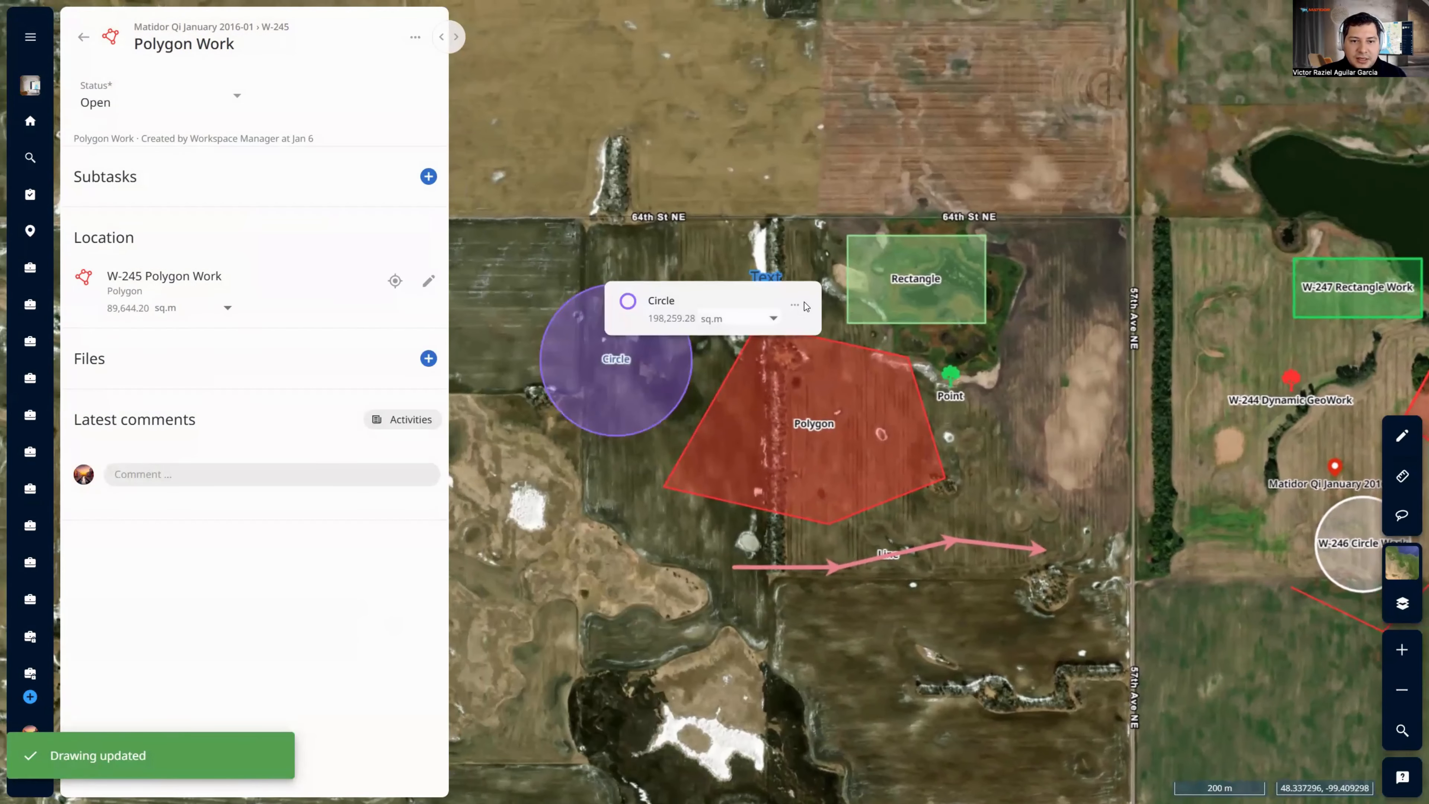
{"action": "left_click", "coordinate": [795, 305]}
{"action": "left_click", "coordinate": [805, 335]}
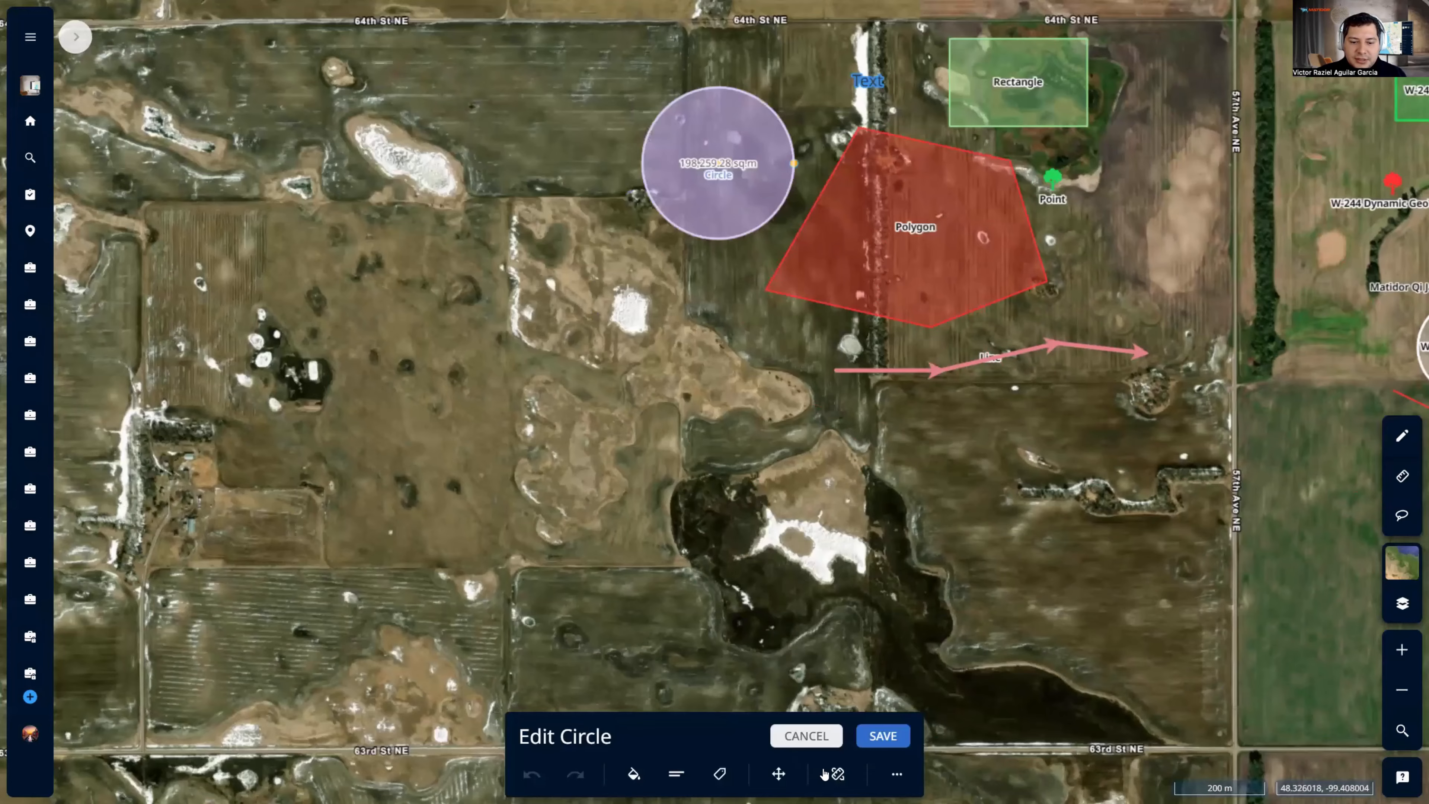
{"action": "left_click", "coordinate": [828, 774]}
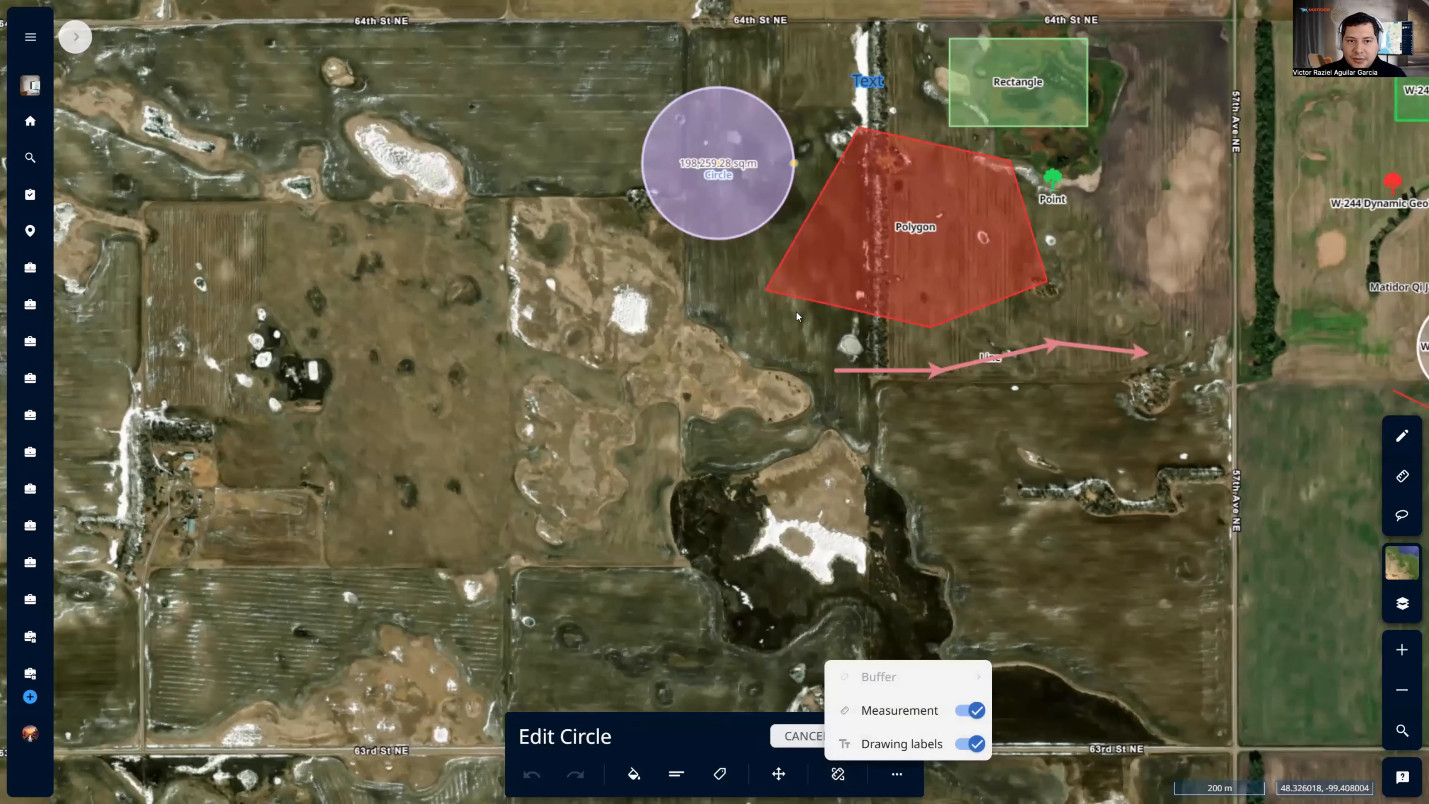
{"action": "left_click", "coordinate": [767, 526]}
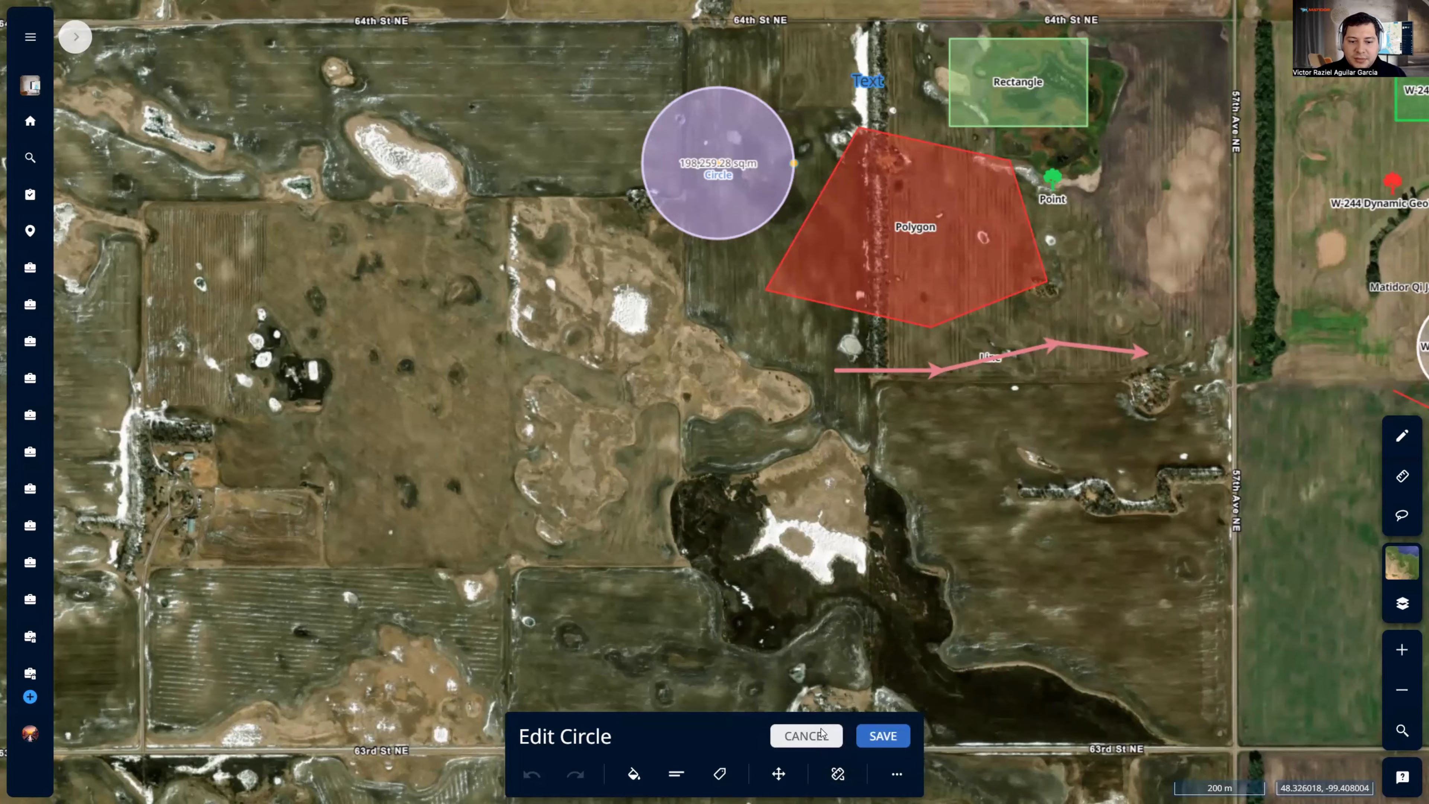
Switch the Circle's drawing labels and its measurement off and back on
{"action": "left_click", "coordinate": [838, 774]}
{"action": "left_click", "coordinate": [973, 744]}
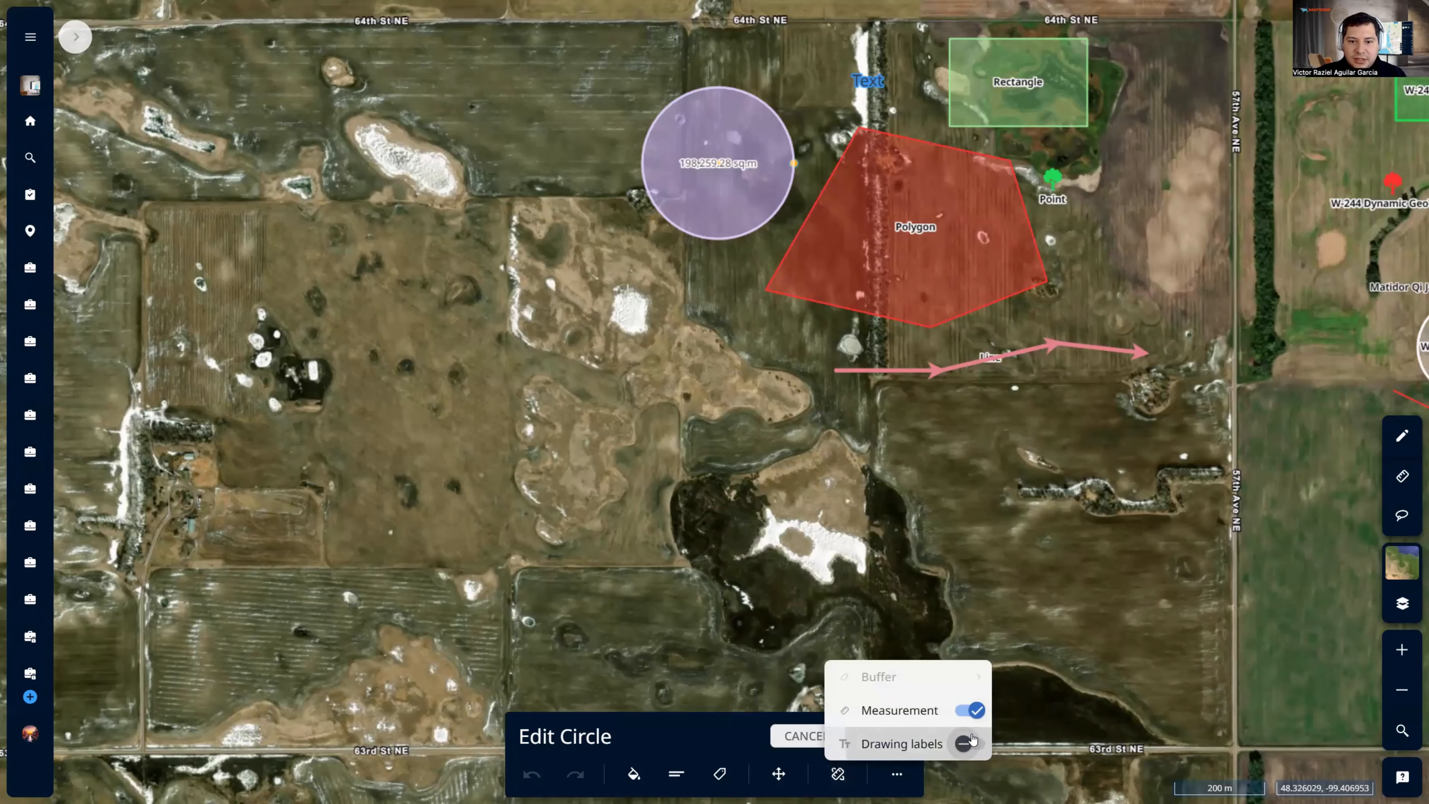
{"action": "left_click", "coordinate": [973, 743]}
{"action": "left_click", "coordinate": [973, 710]}
{"action": "left_click", "coordinate": [974, 710]}
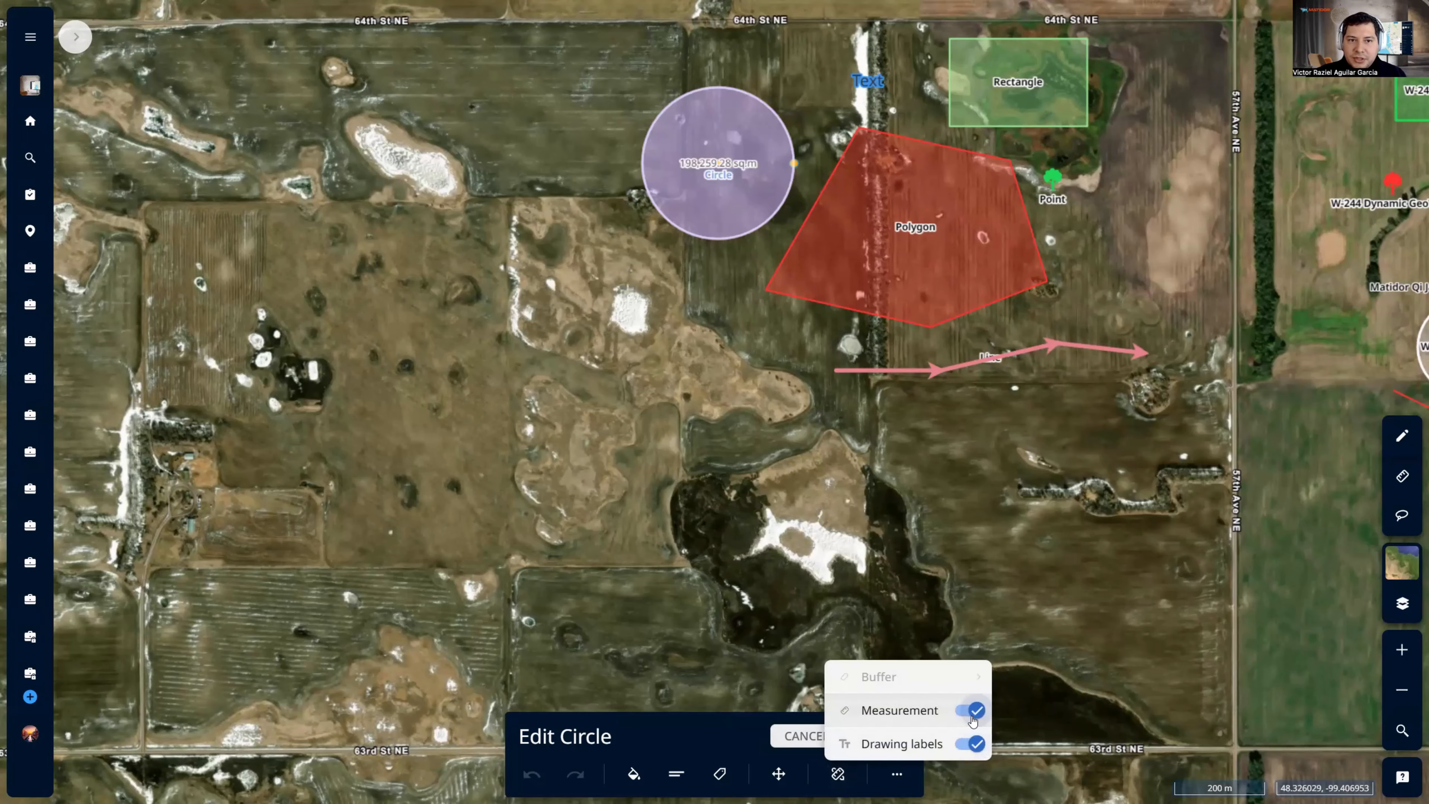
{"action": "left_click", "coordinate": [973, 710]}
{"action": "left_click", "coordinate": [972, 717]}
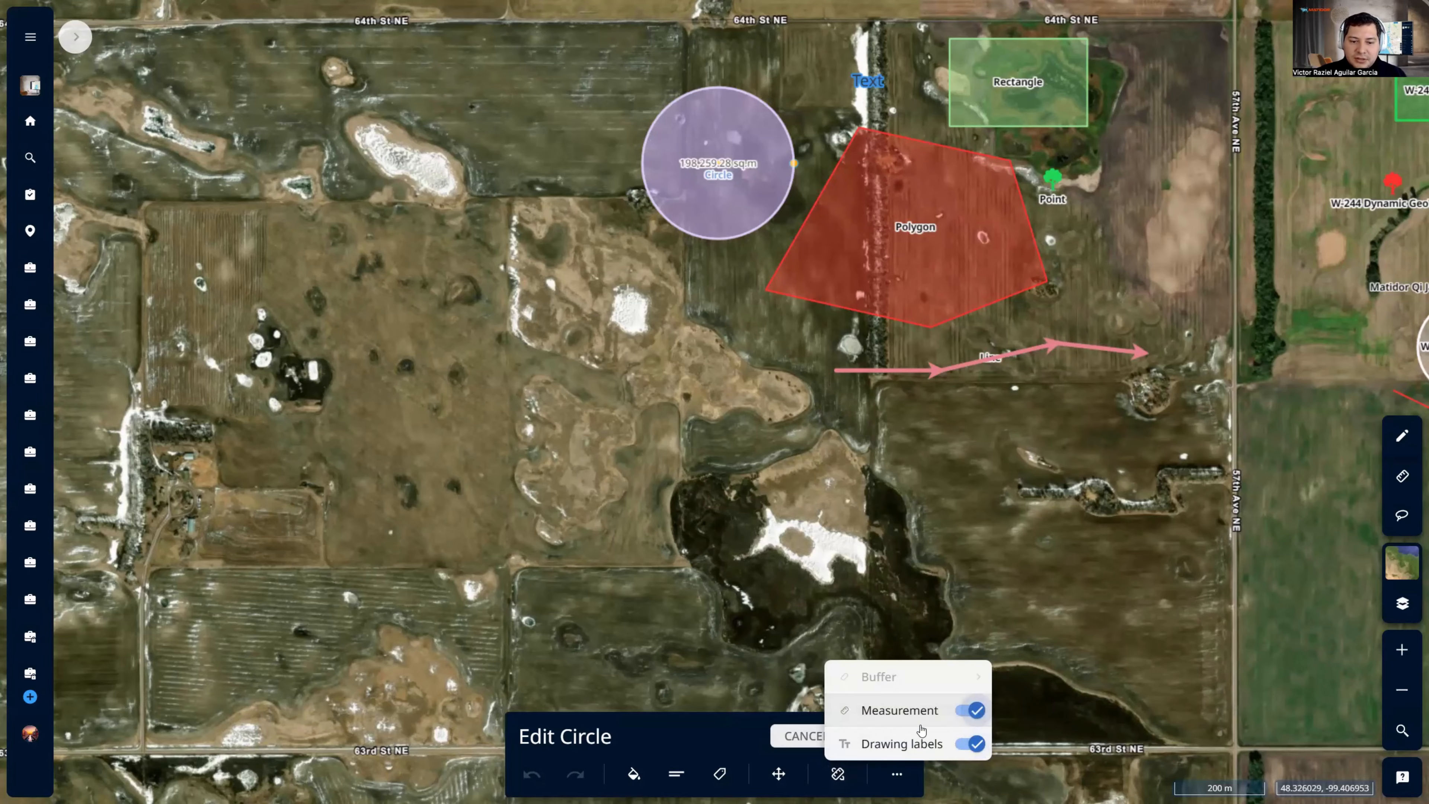
Examine the Circle's export options, then cancel the export and leave the edit without saving
{"action": "left_click", "coordinate": [897, 774]}
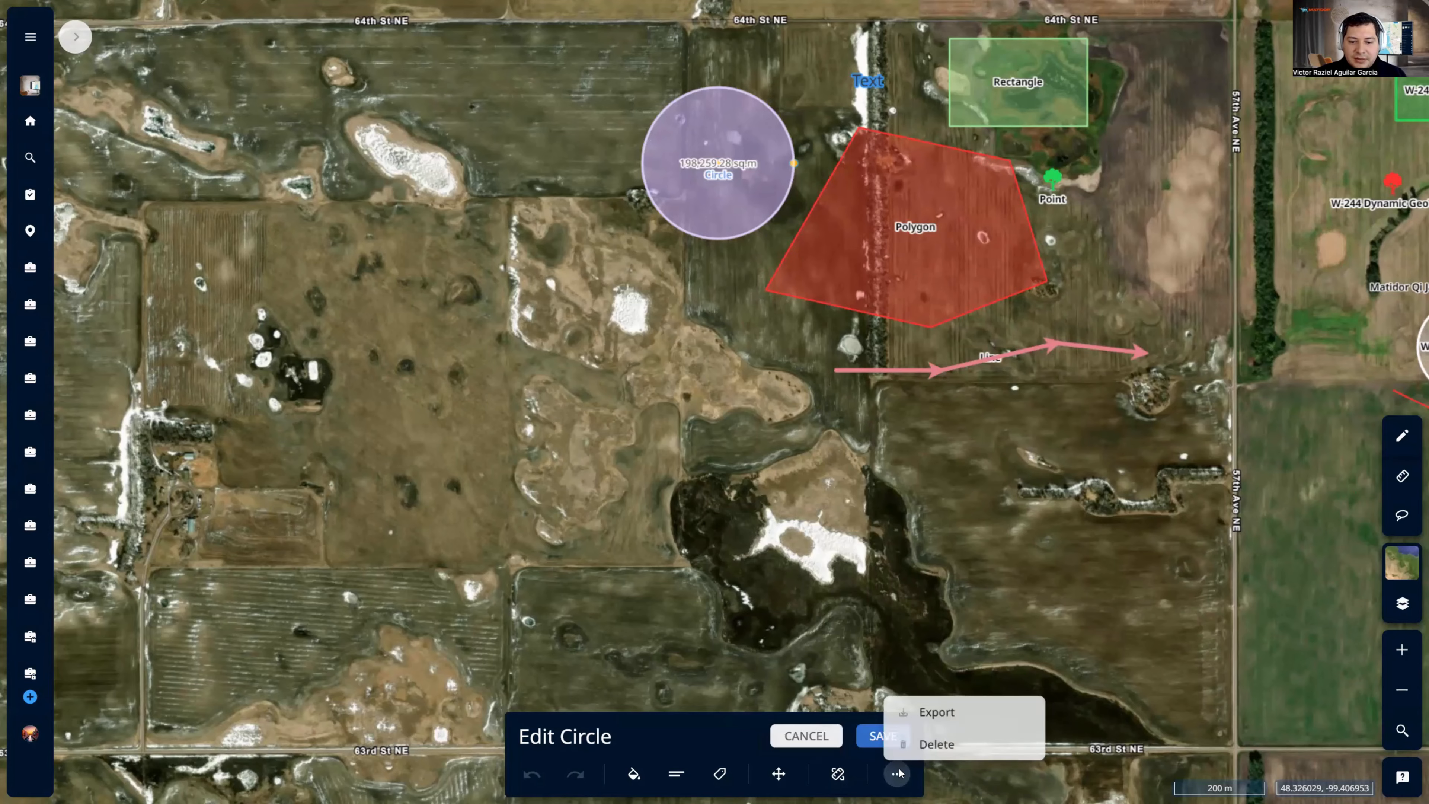
{"action": "left_click", "coordinate": [934, 717]}
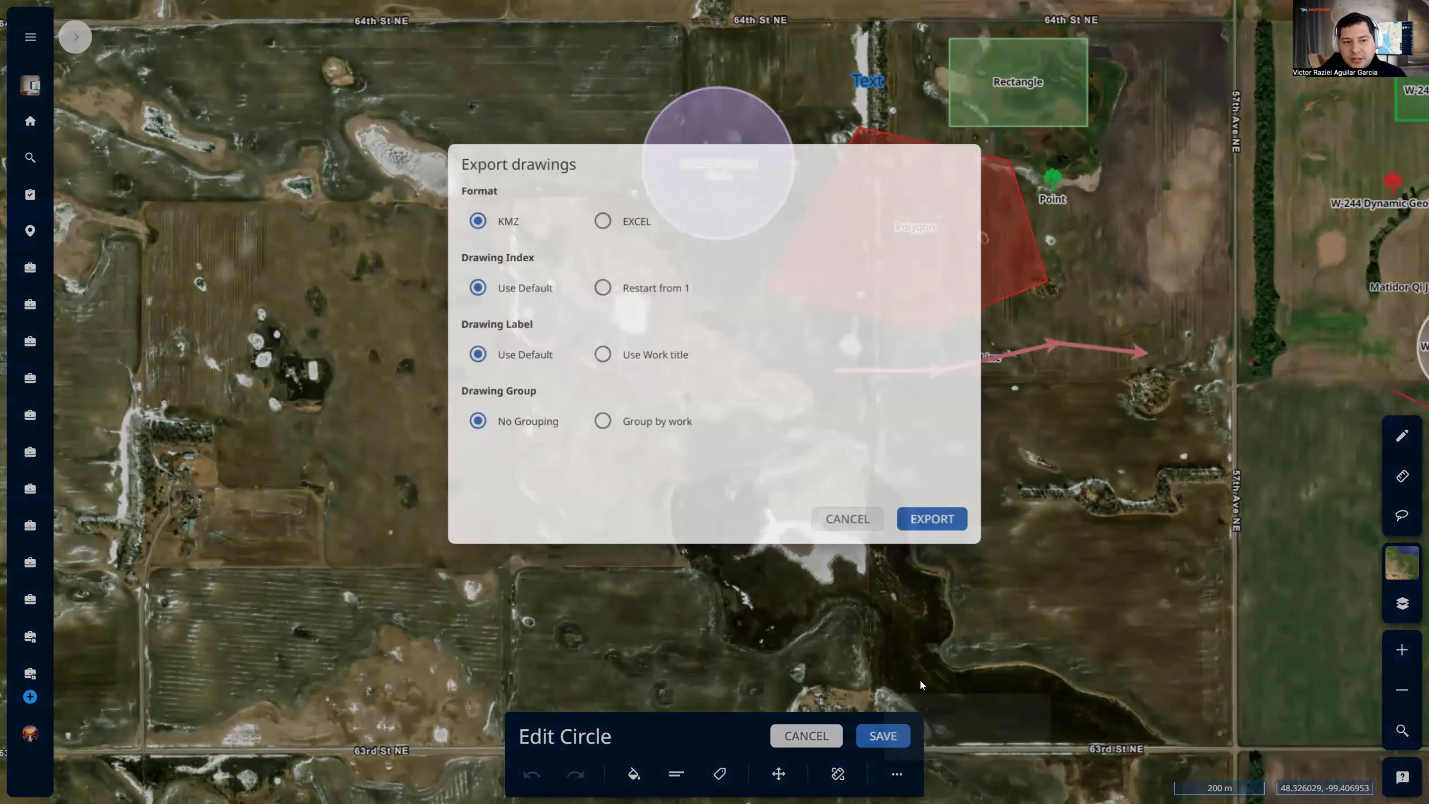
{"action": "left_click", "coordinate": [827, 520]}
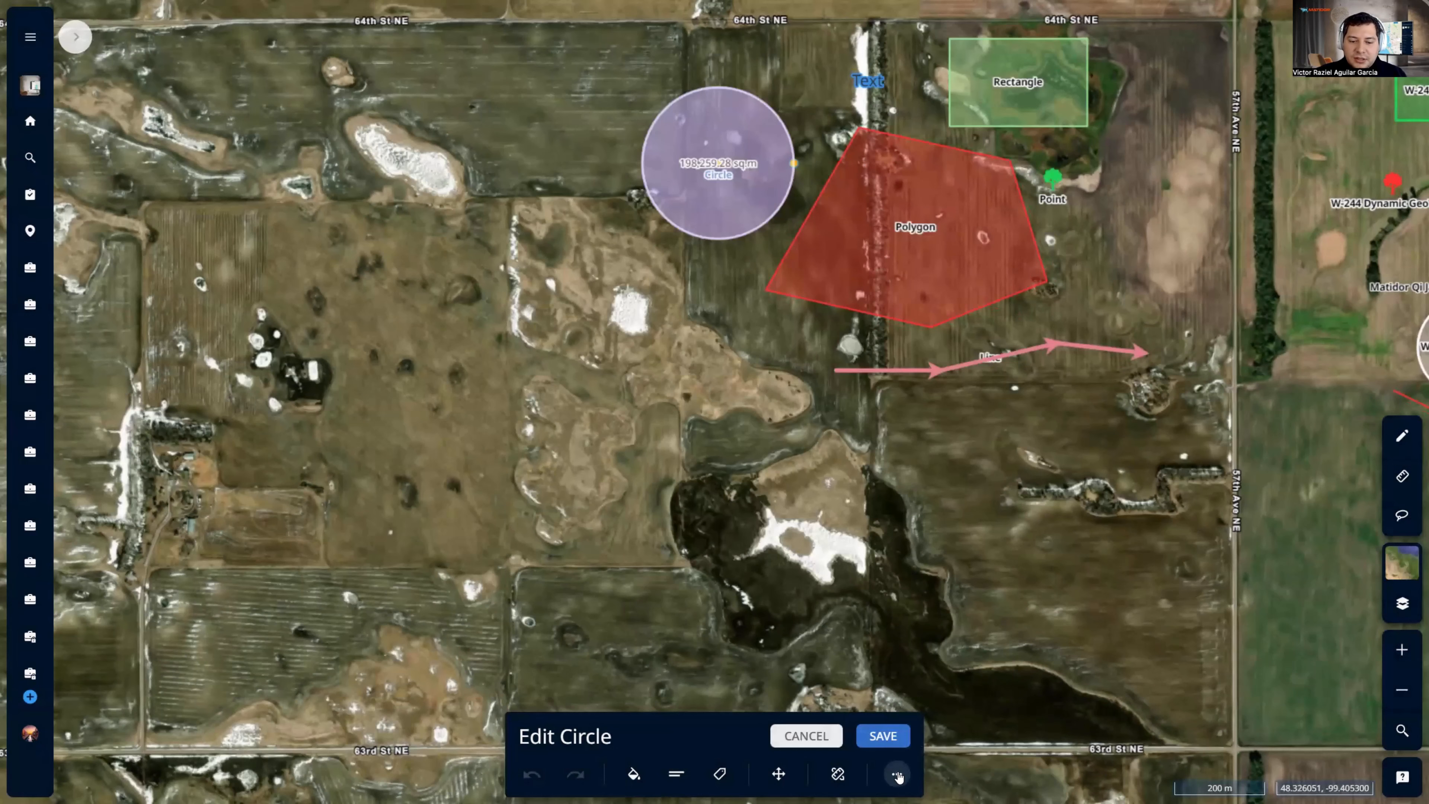
{"action": "left_click", "coordinate": [817, 742]}
Select the Circle, Text, Rectangle, Polygon, Point and Line drawings together with a rectangular lasso
{"action": "left_click_drag", "start_coordinate": [883, 376], "coordinate": [842, 556]}
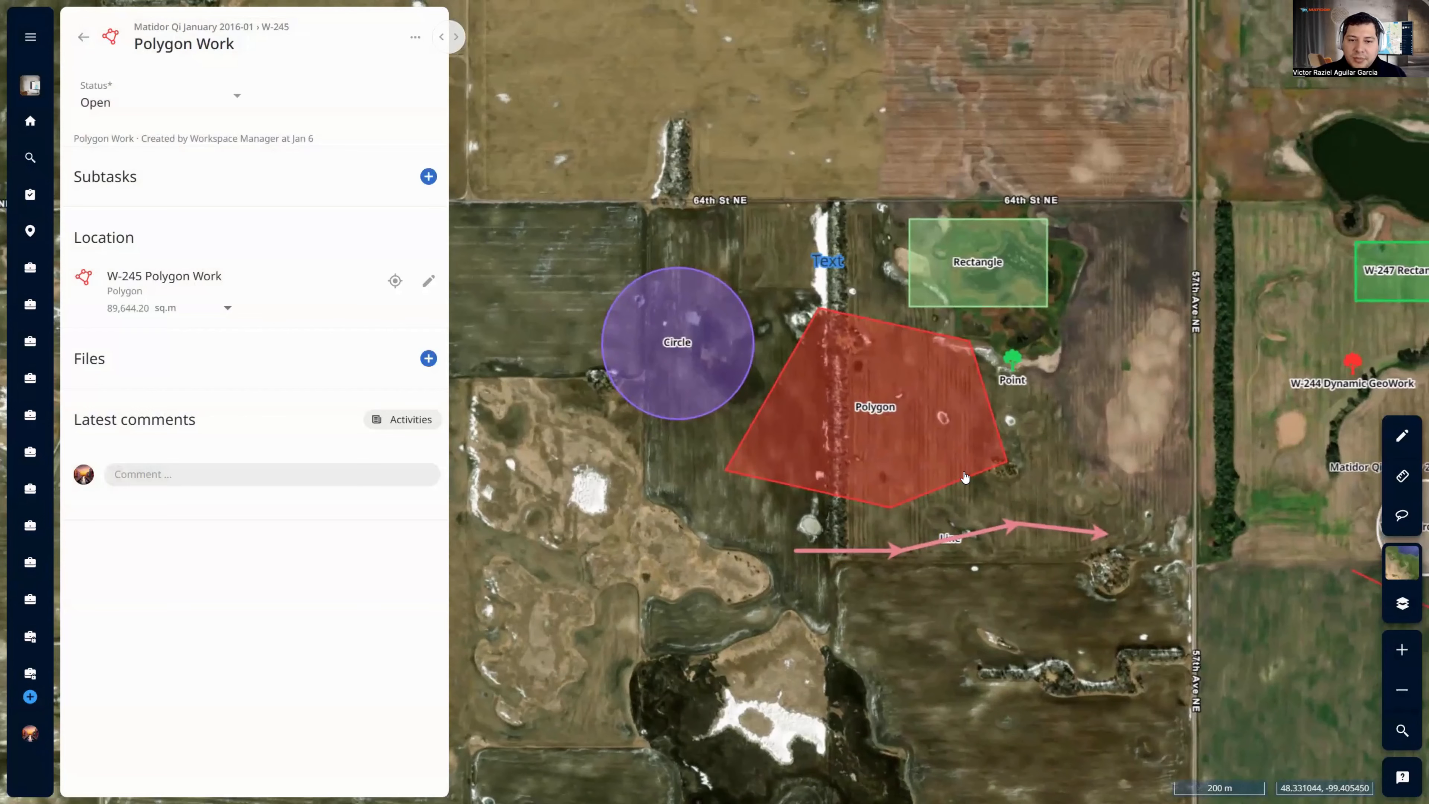
{"action": "left_click_drag", "start_coordinate": [1371, 442], "coordinate": [1355, 445]}
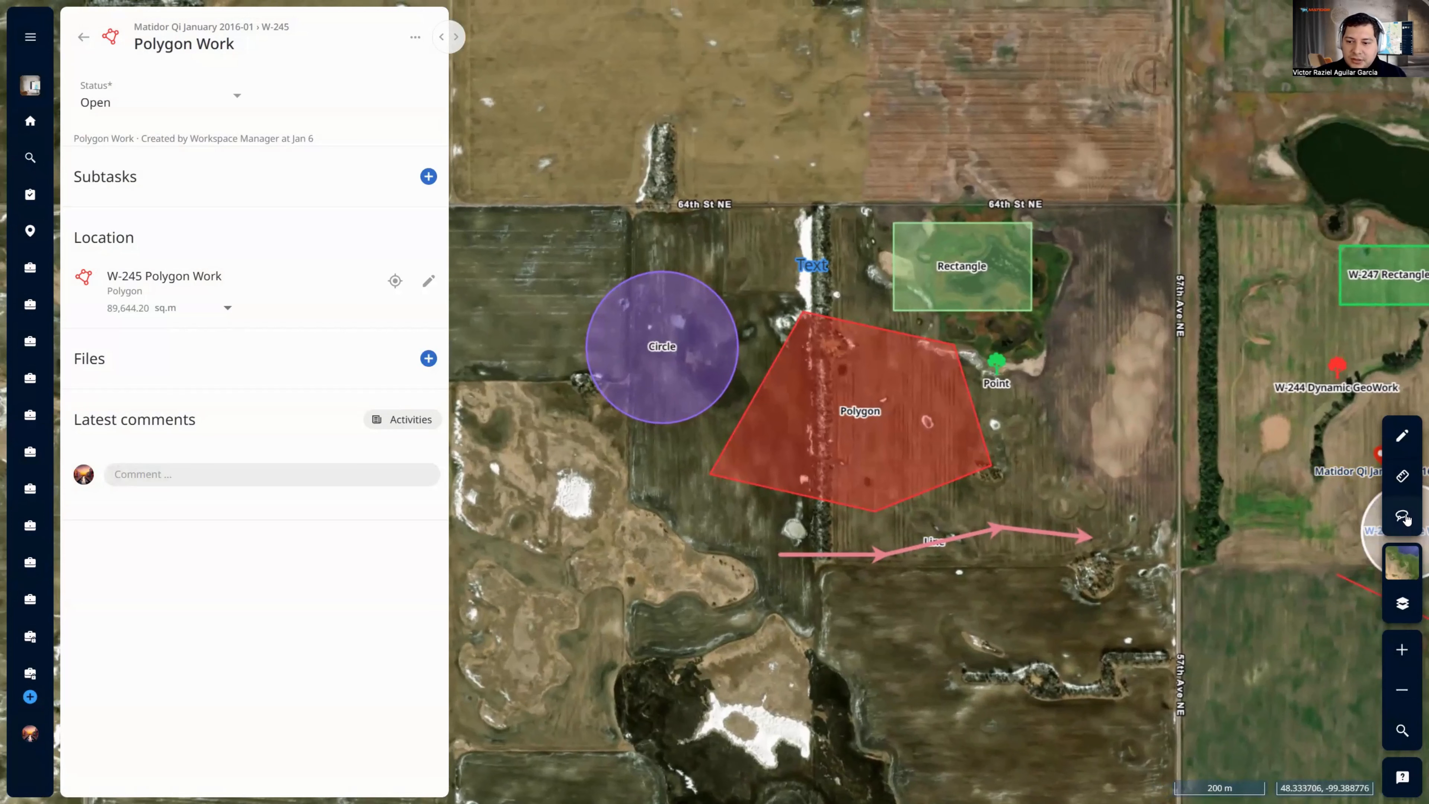
{"action": "left_click", "coordinate": [1404, 517]}
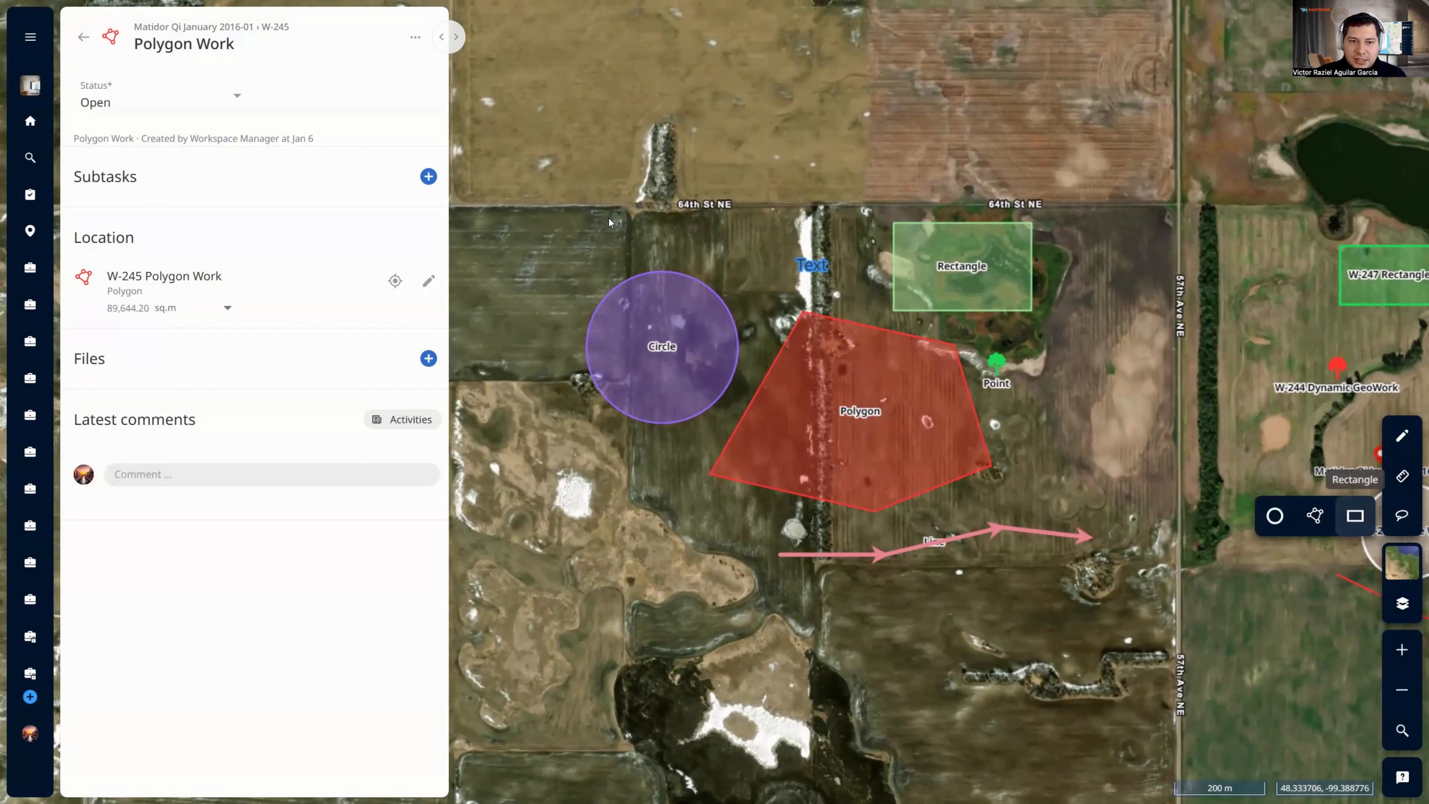
{"action": "left_click", "coordinate": [1356, 516]}
{"action": "left_click_drag", "start_coordinate": [520, 184], "coordinate": [1066, 472]}
{"action": "left_click_drag", "start_coordinate": [1156, 546], "coordinate": [1195, 620]}
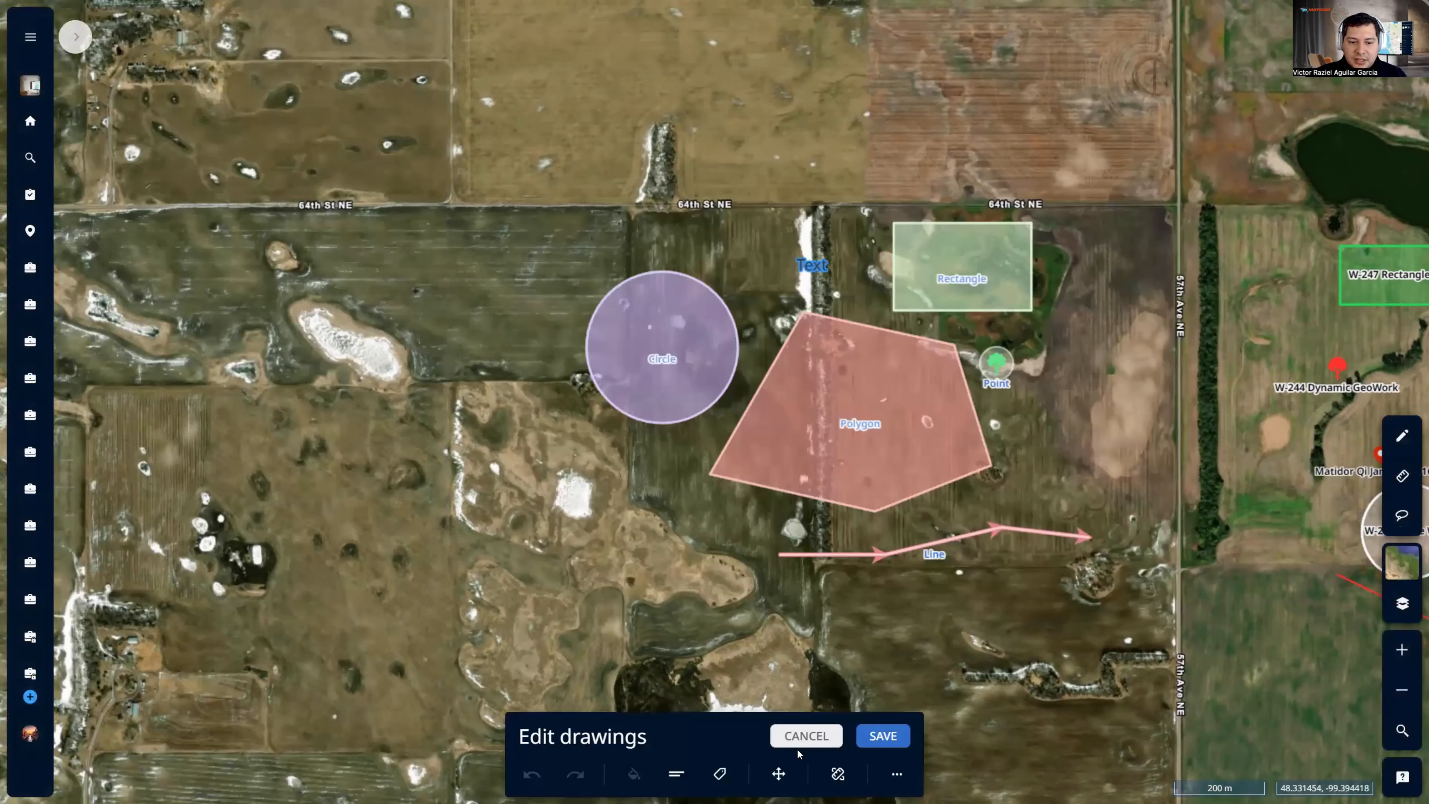
Move the six selected drawings together a short distance east on the map and save them
{"action": "left_click", "coordinate": [784, 776]}
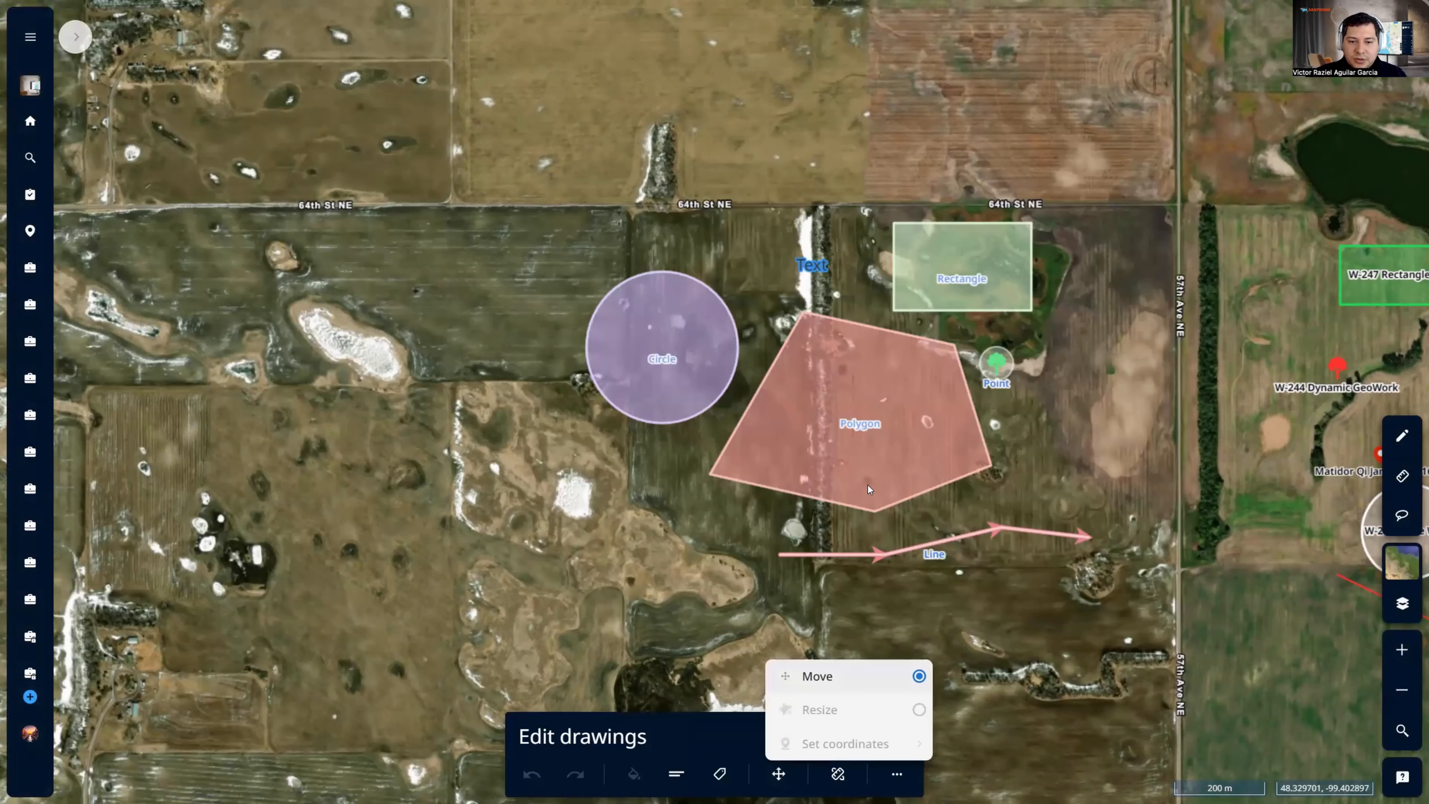
{"action": "left_click", "coordinate": [780, 676]}
{"action": "left_click_drag", "start_coordinate": [669, 435], "coordinate": [796, 407]}
{"action": "left_click_drag", "start_coordinate": [980, 420], "coordinate": [951, 432]}
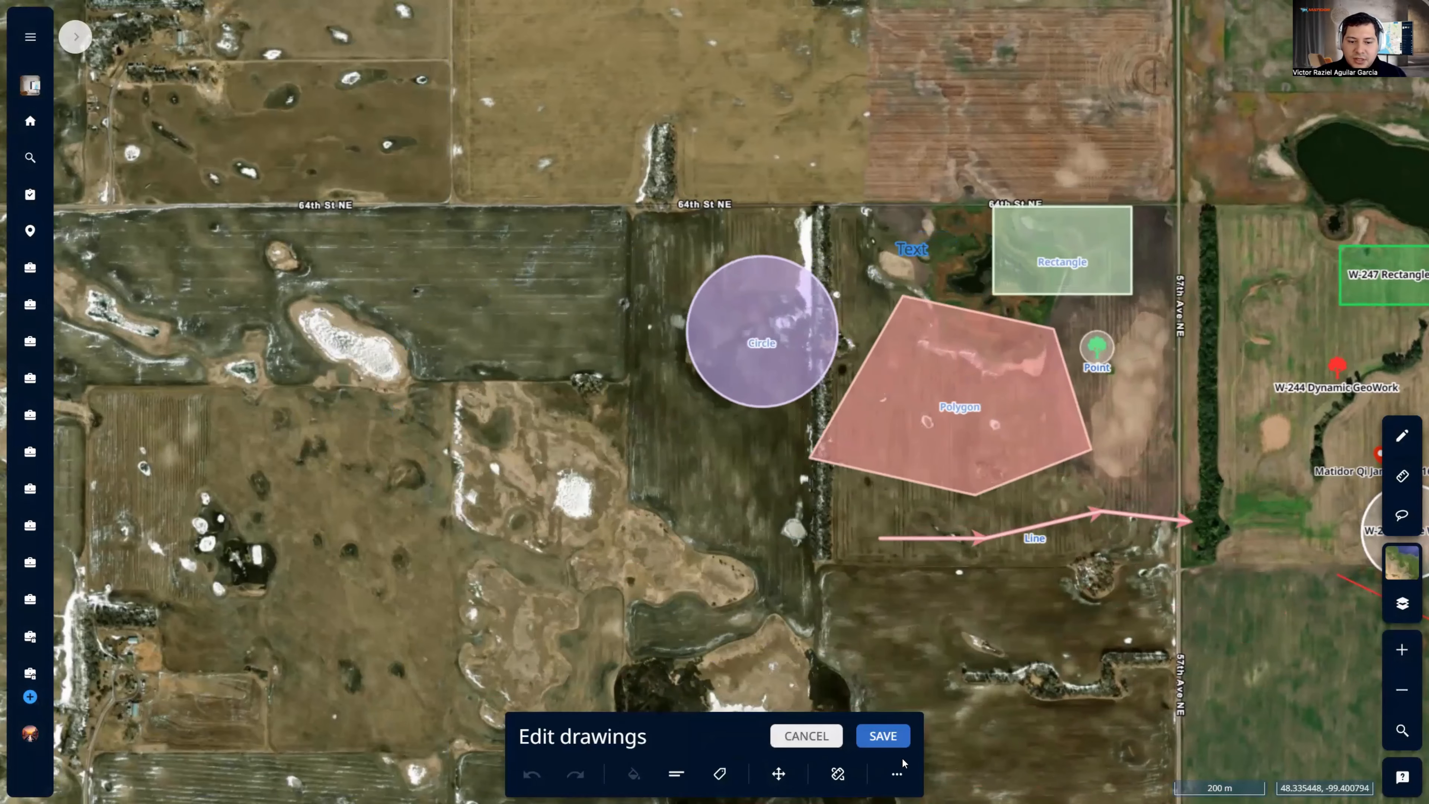
{"action": "left_click", "coordinate": [883, 736]}
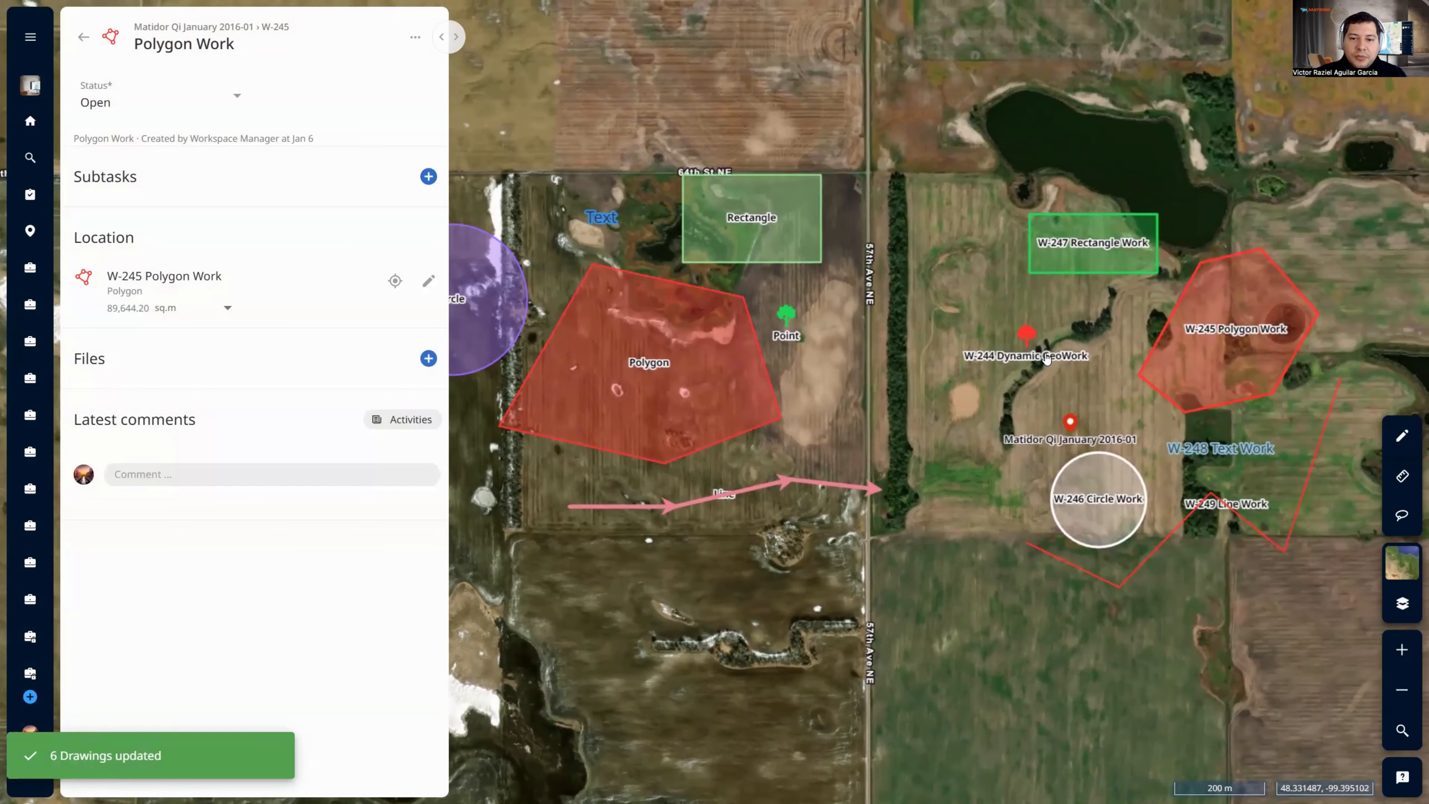
Open the location of work W-244 Dynamic GeoWork for editing and shift its point slightly northwest
{"action": "left_click", "coordinate": [1045, 359]}
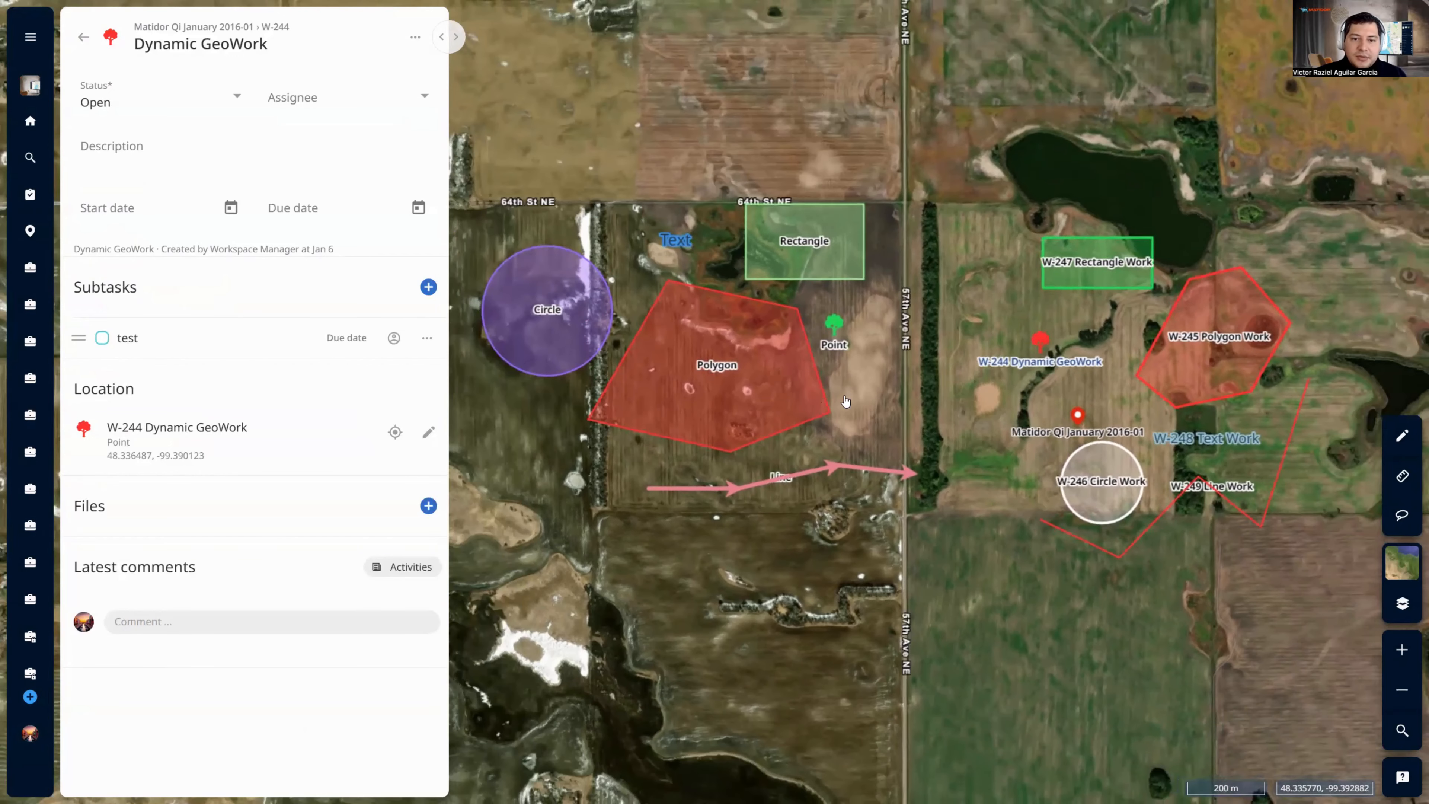
{"action": "left_click", "coordinate": [428, 433]}
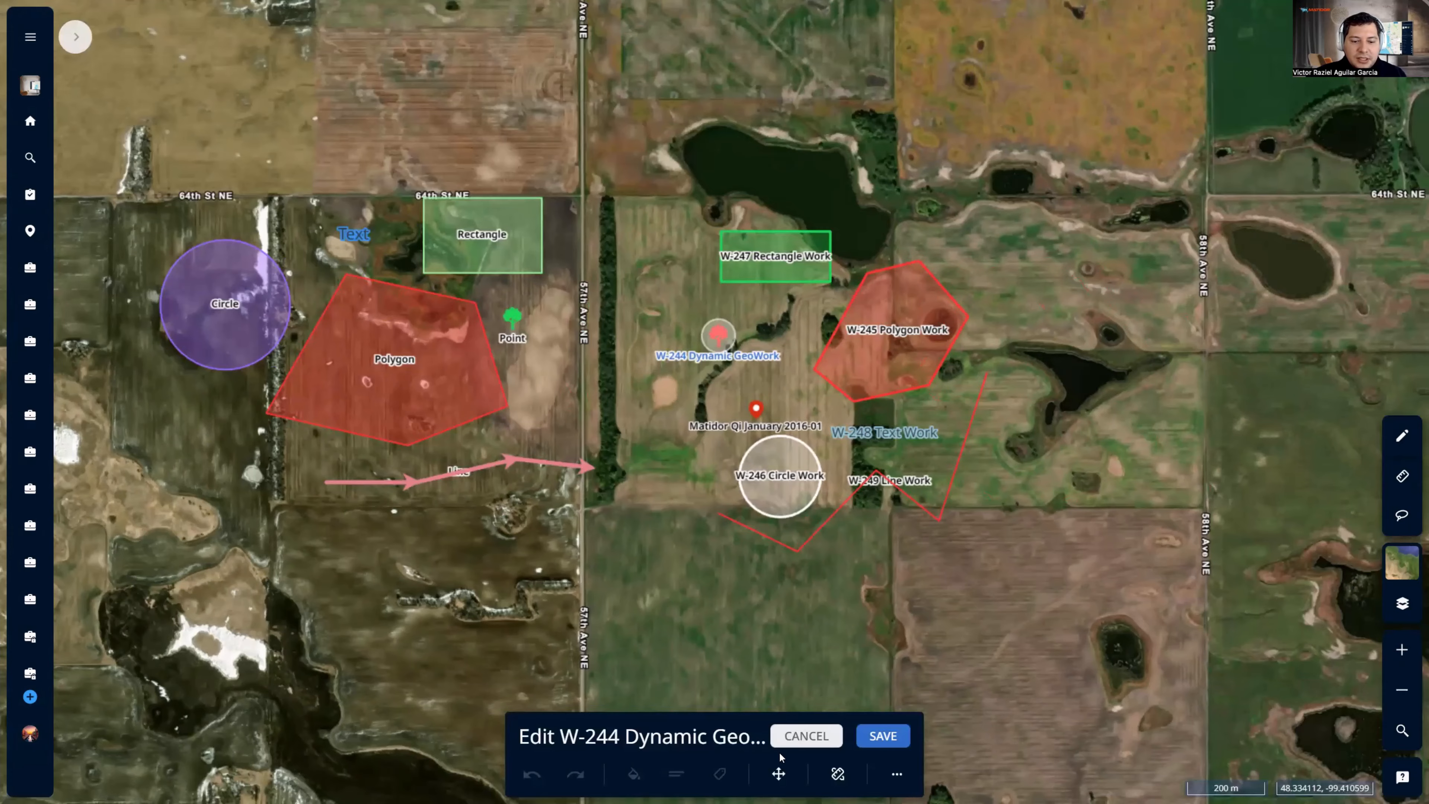
{"action": "left_click", "coordinate": [779, 774]}
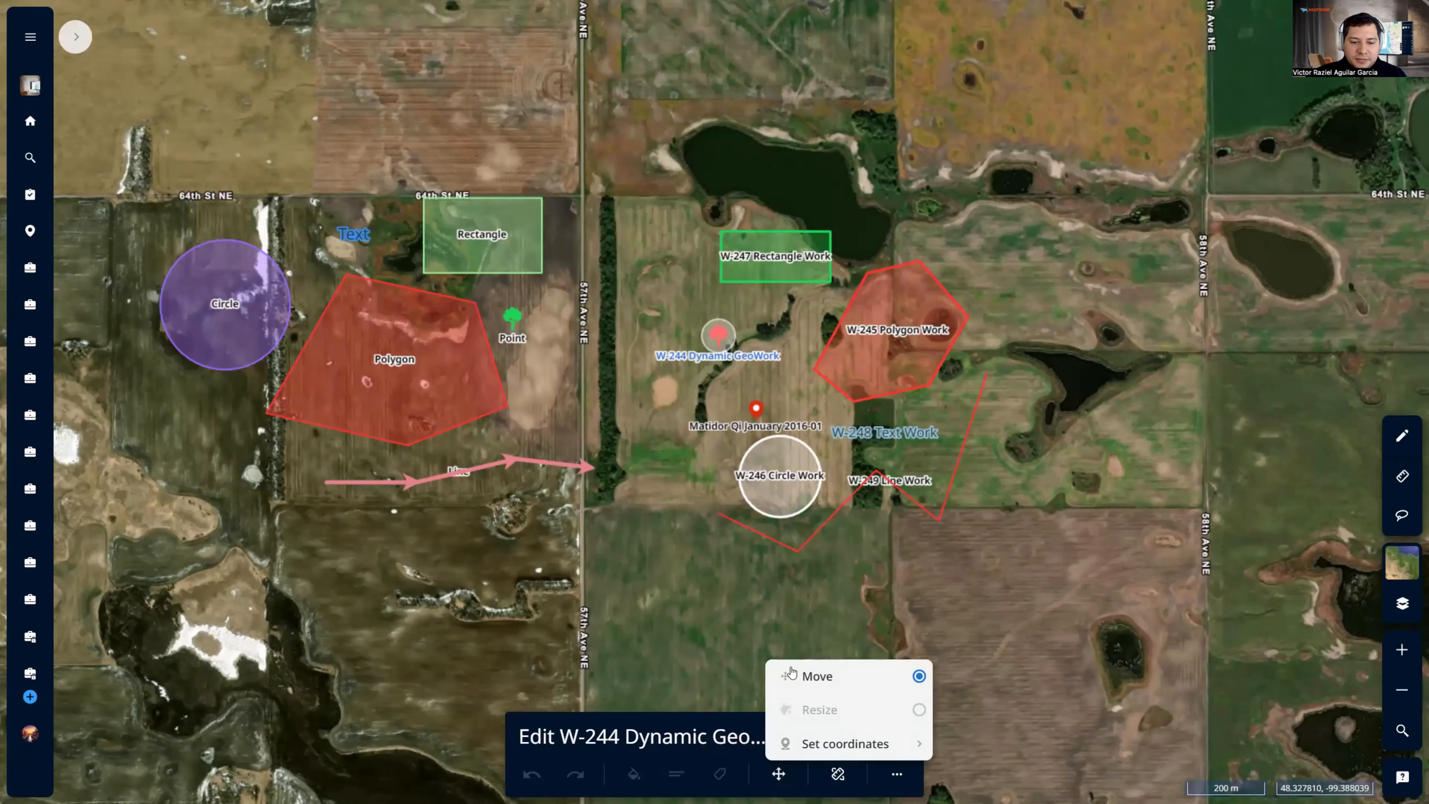
{"action": "left_click", "coordinate": [721, 351]}
{"action": "mouse_move", "coordinate": [720, 353]}
{"action": "left_mouse_down"}
{"action": "mouse_move", "coordinate": [760, 395]}
{"action": "mouse_move", "coordinate": [715, 349]}
{"action": "left_mouse_up"}
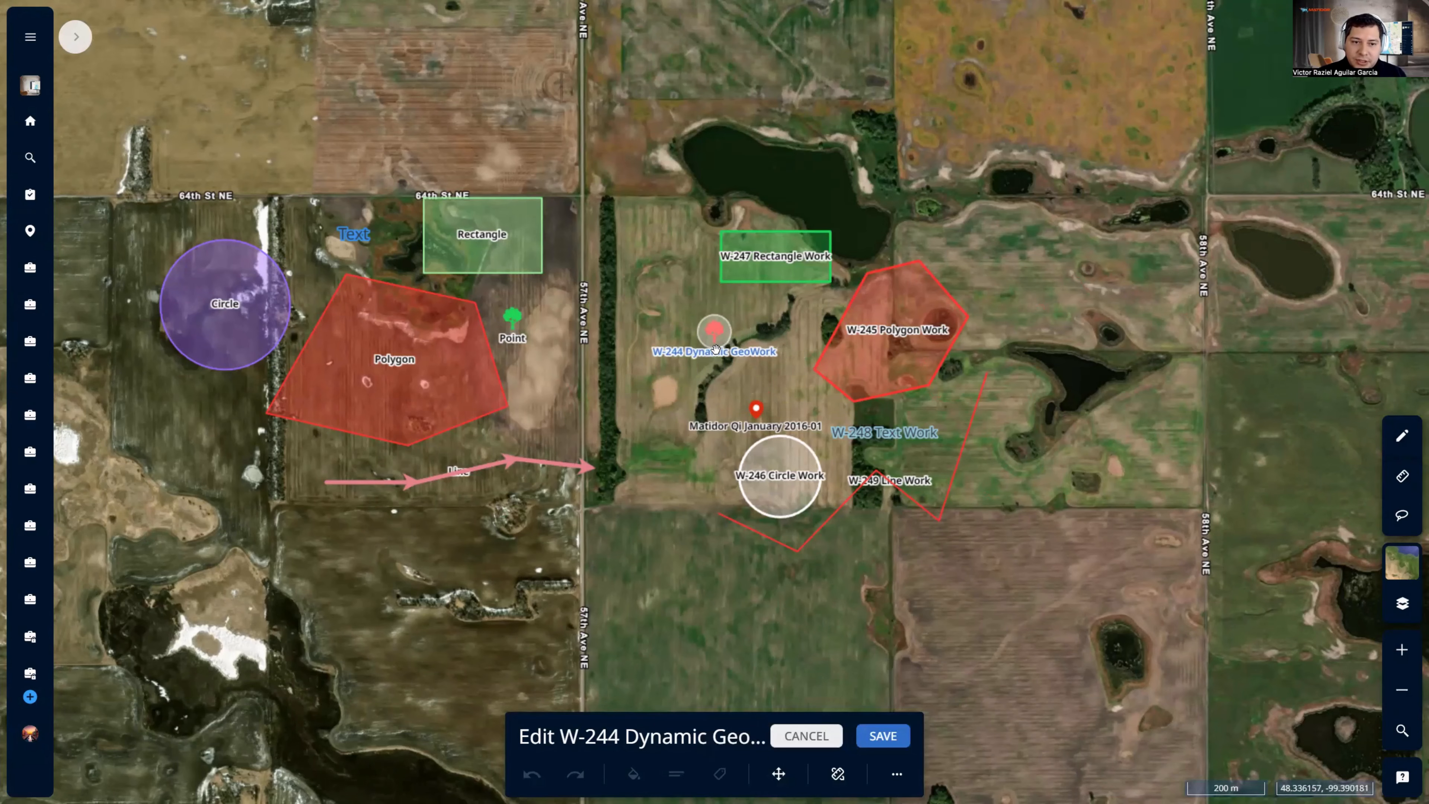
Examine the Set coordinates form and the display options of the Dynamic GeoWork point, then leave editing without saving
{"action": "left_click", "coordinate": [778, 774]}
{"action": "left_click", "coordinate": [850, 742]}
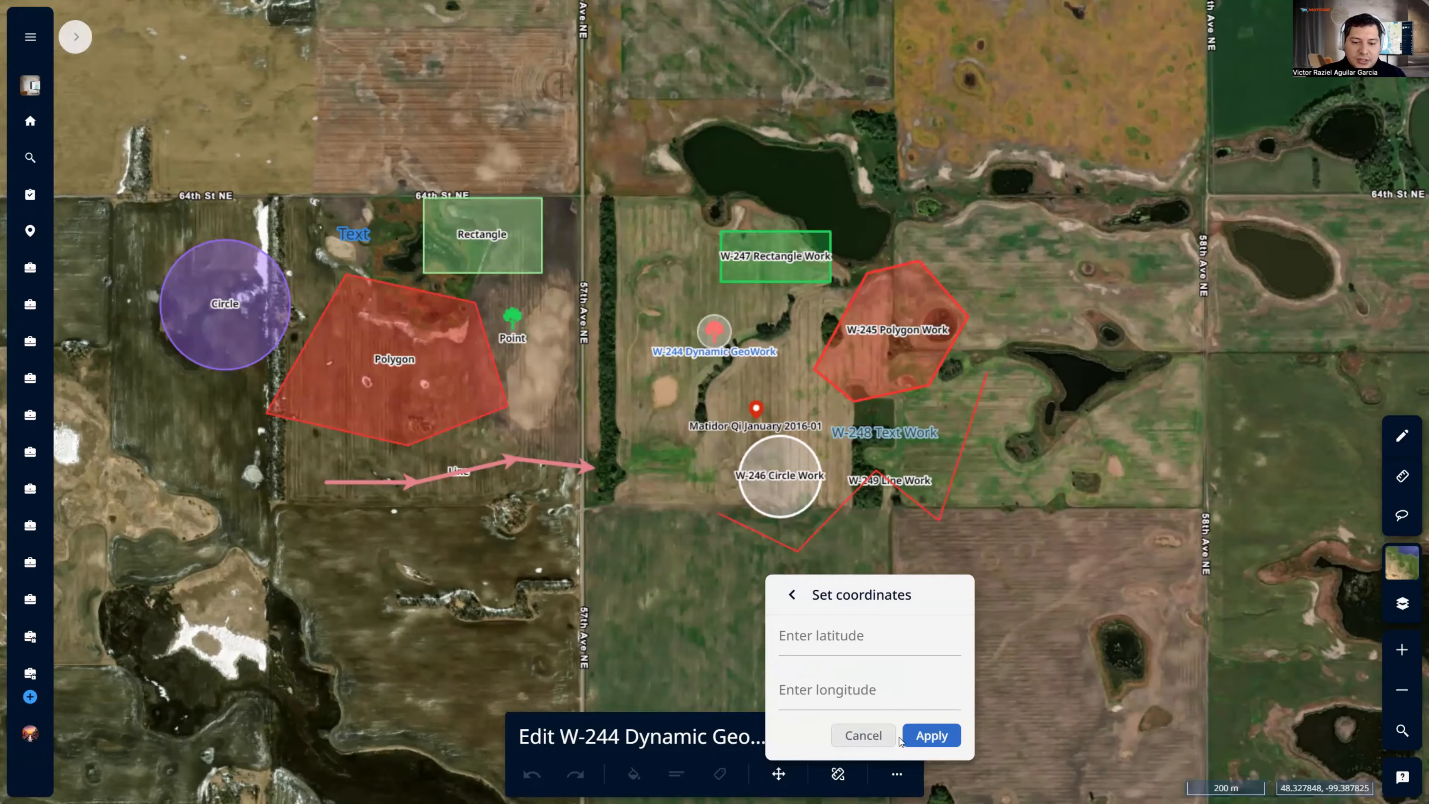
{"action": "left_click", "coordinate": [884, 736]}
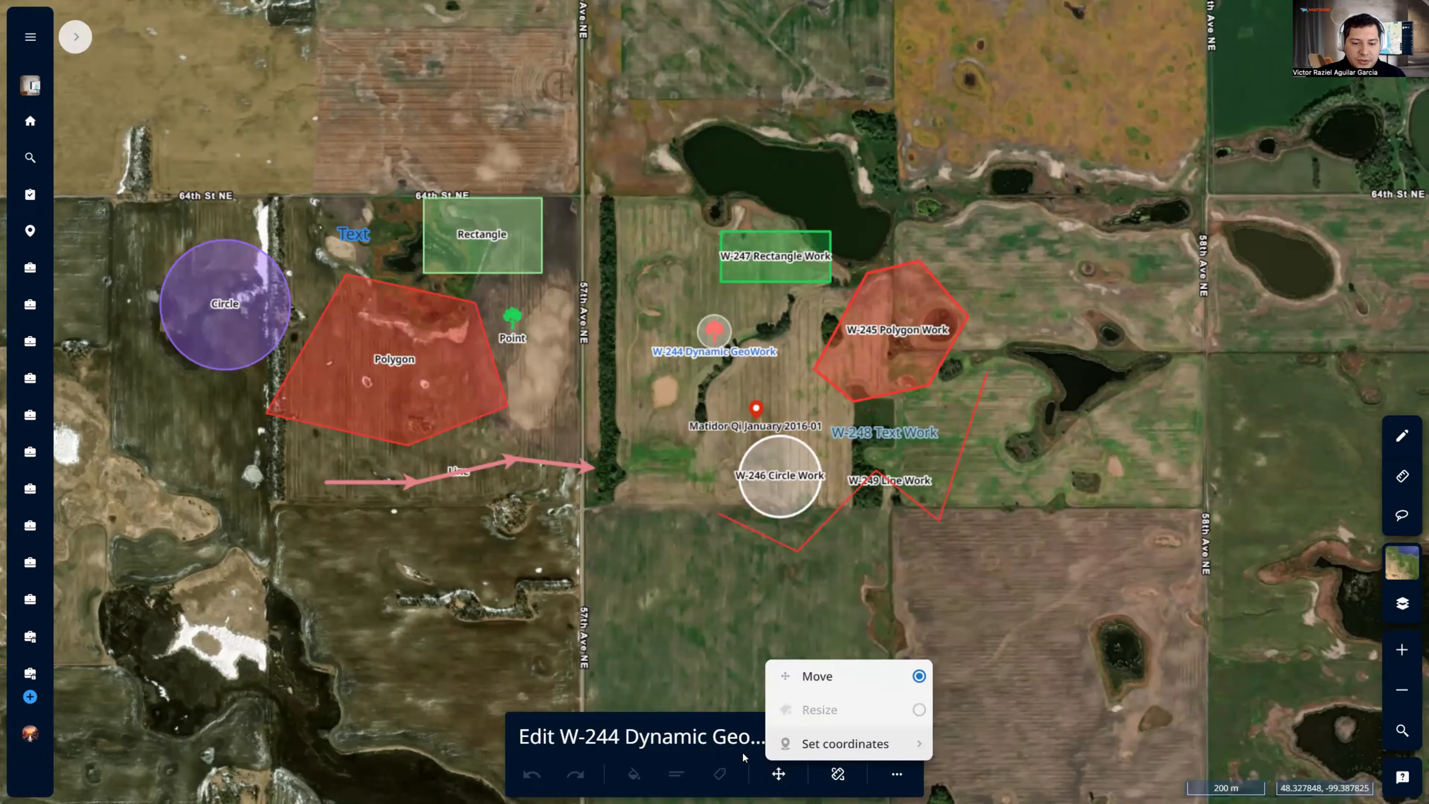
{"action": "left_click", "coordinate": [838, 774]}
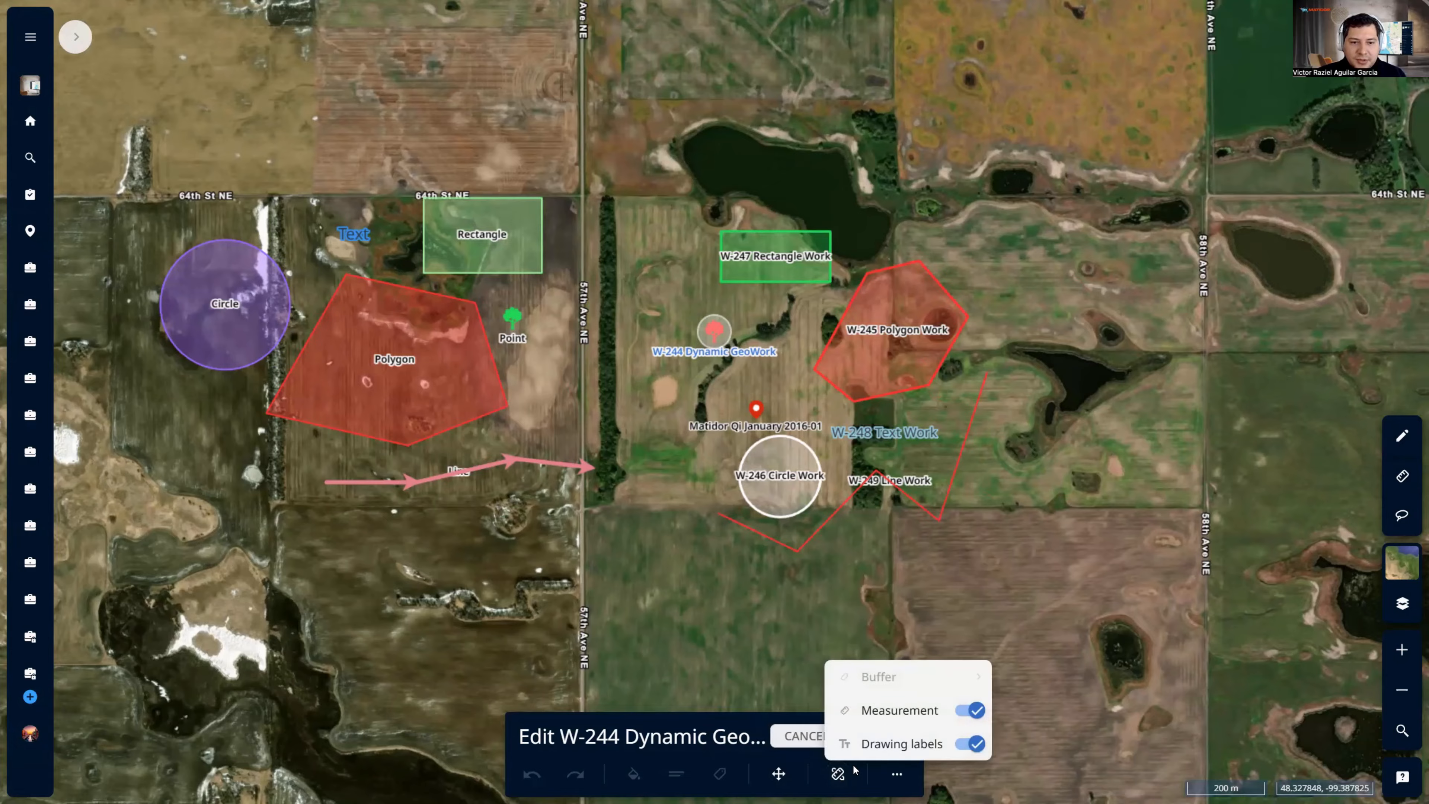
{"action": "left_click", "coordinate": [923, 745]}
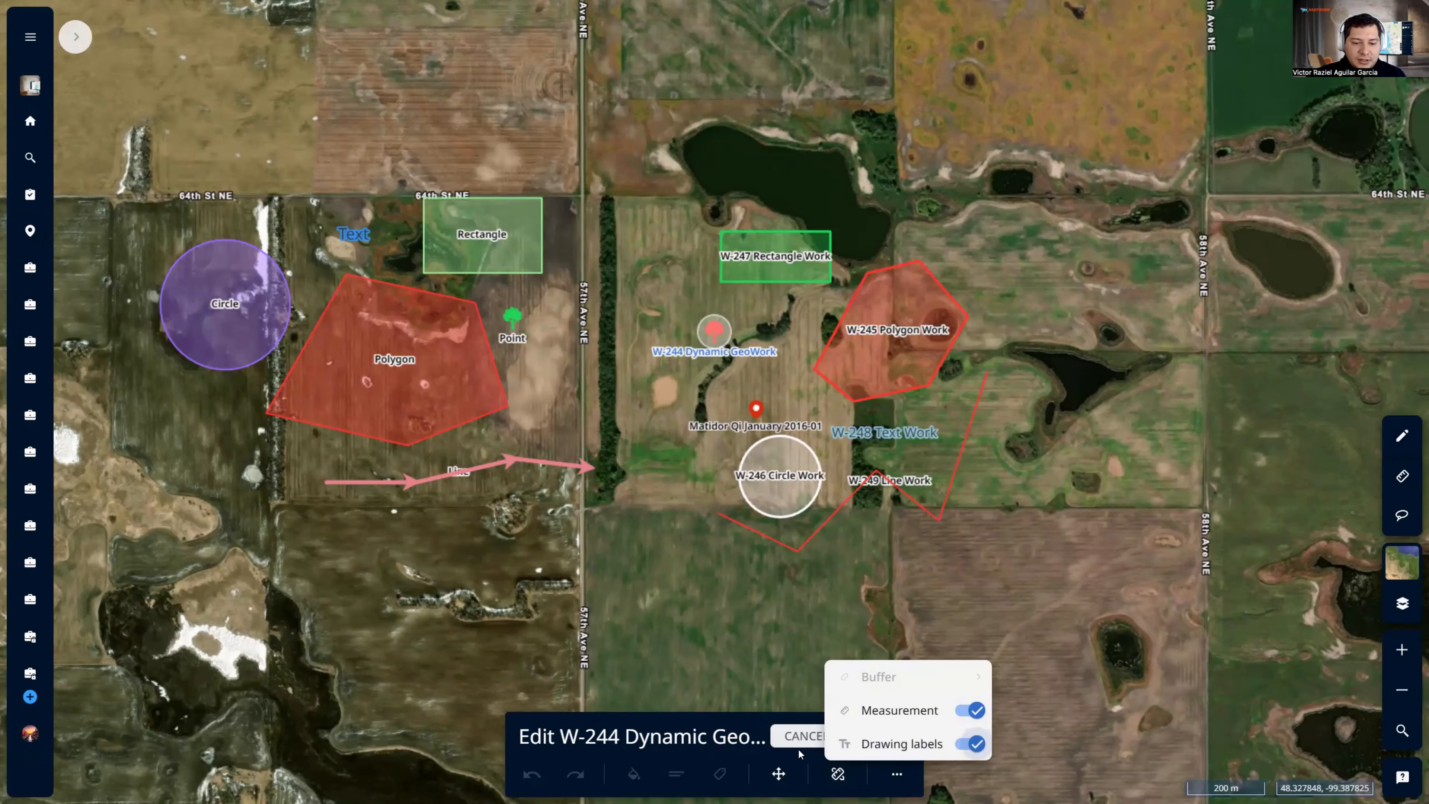
{"action": "left_click", "coordinate": [890, 779]}
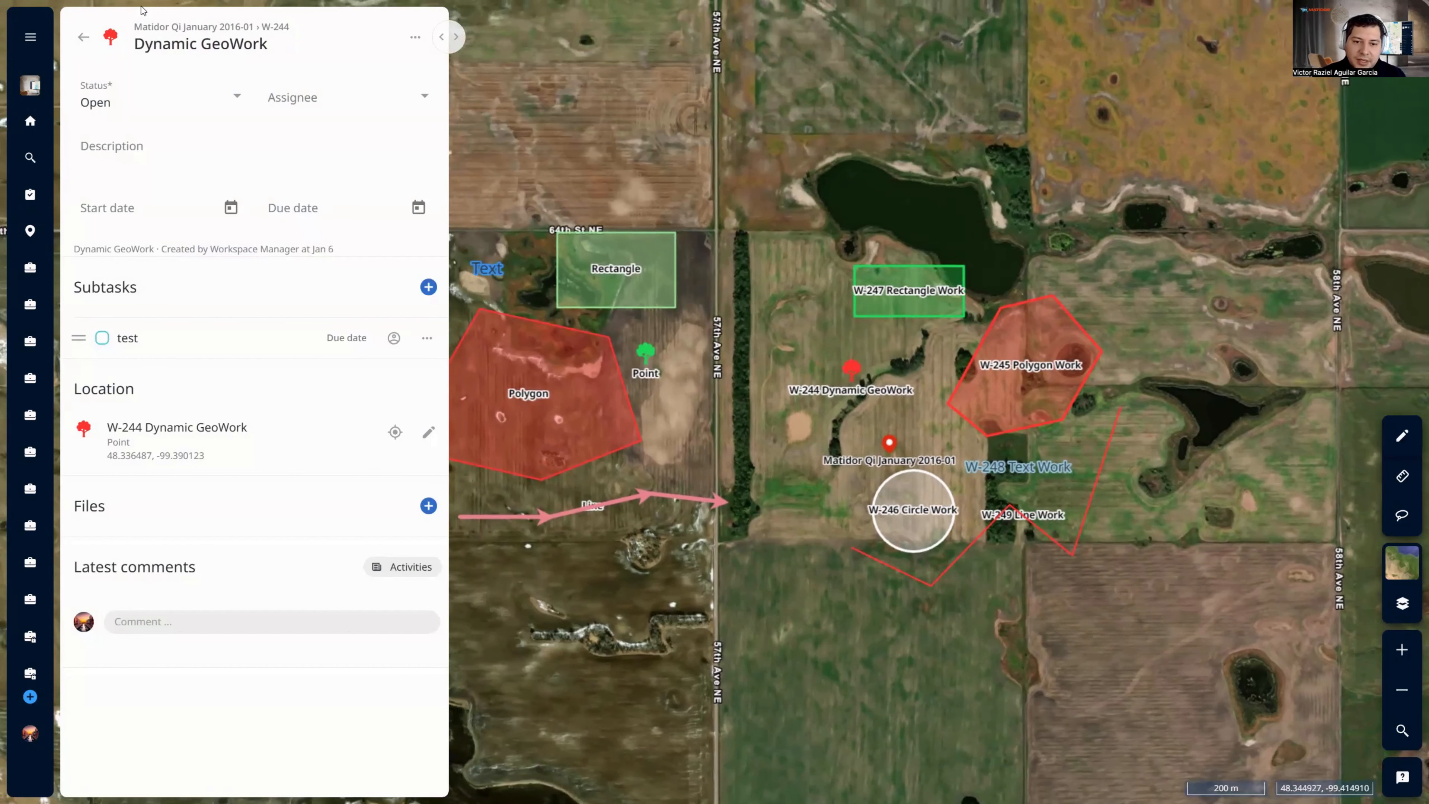
Return from the work details to the work list of the Matidor Qi January 2016-01 project
{"action": "left_click", "coordinate": [84, 36]}
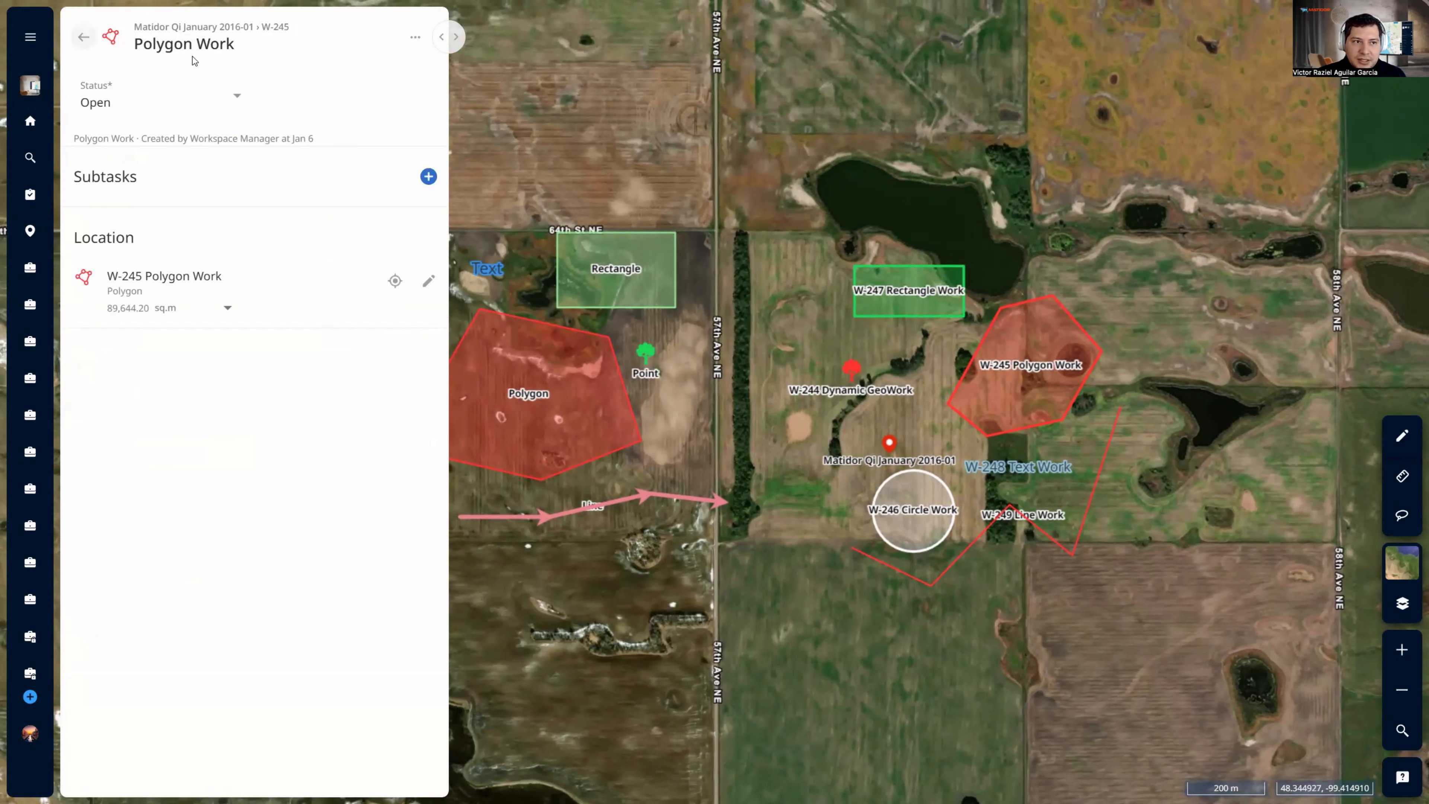
{"action": "left_click", "coordinate": [198, 28]}
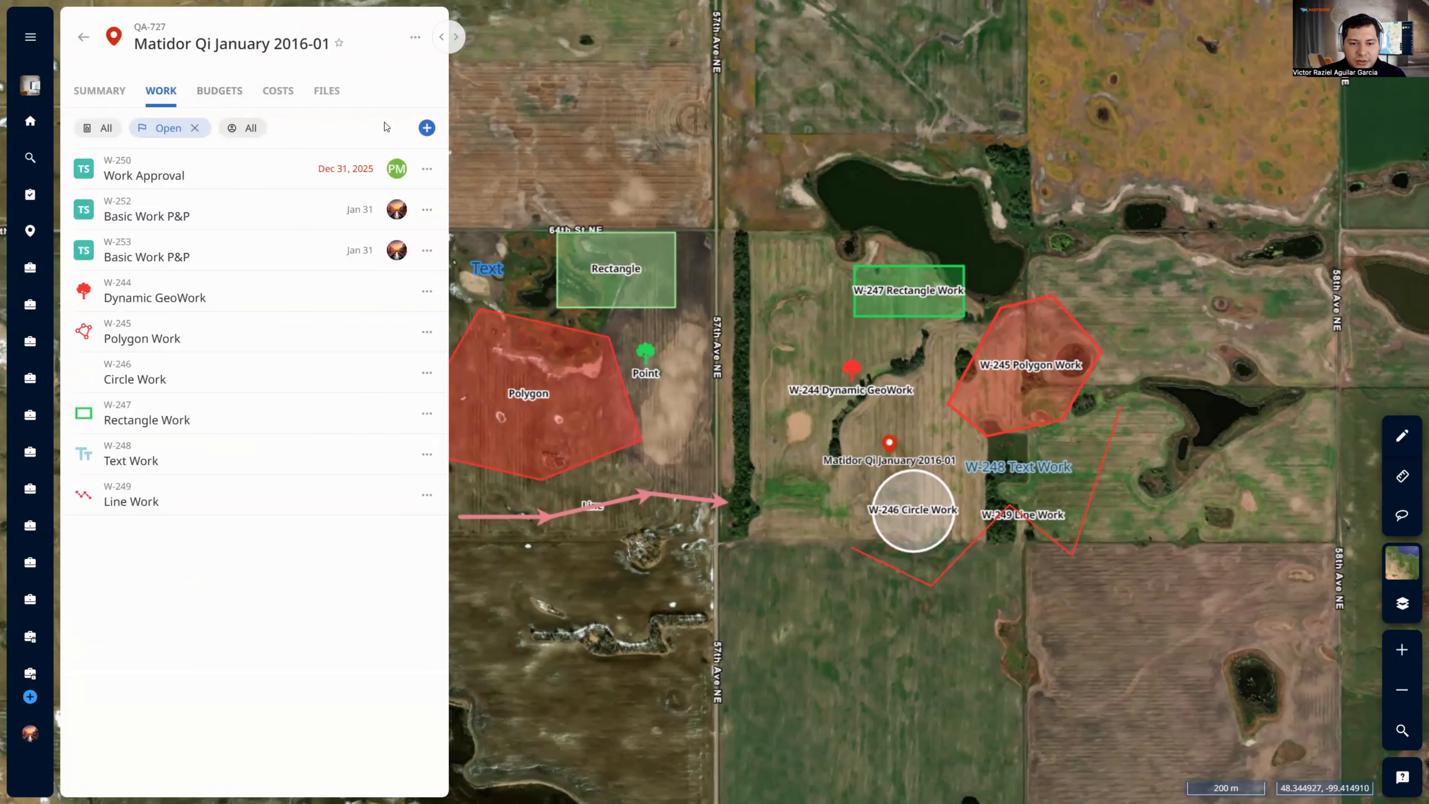
Review the work types offered for a new work item and the drawings listed in the Drawings project layer
{"action": "left_click", "coordinate": [426, 128]}
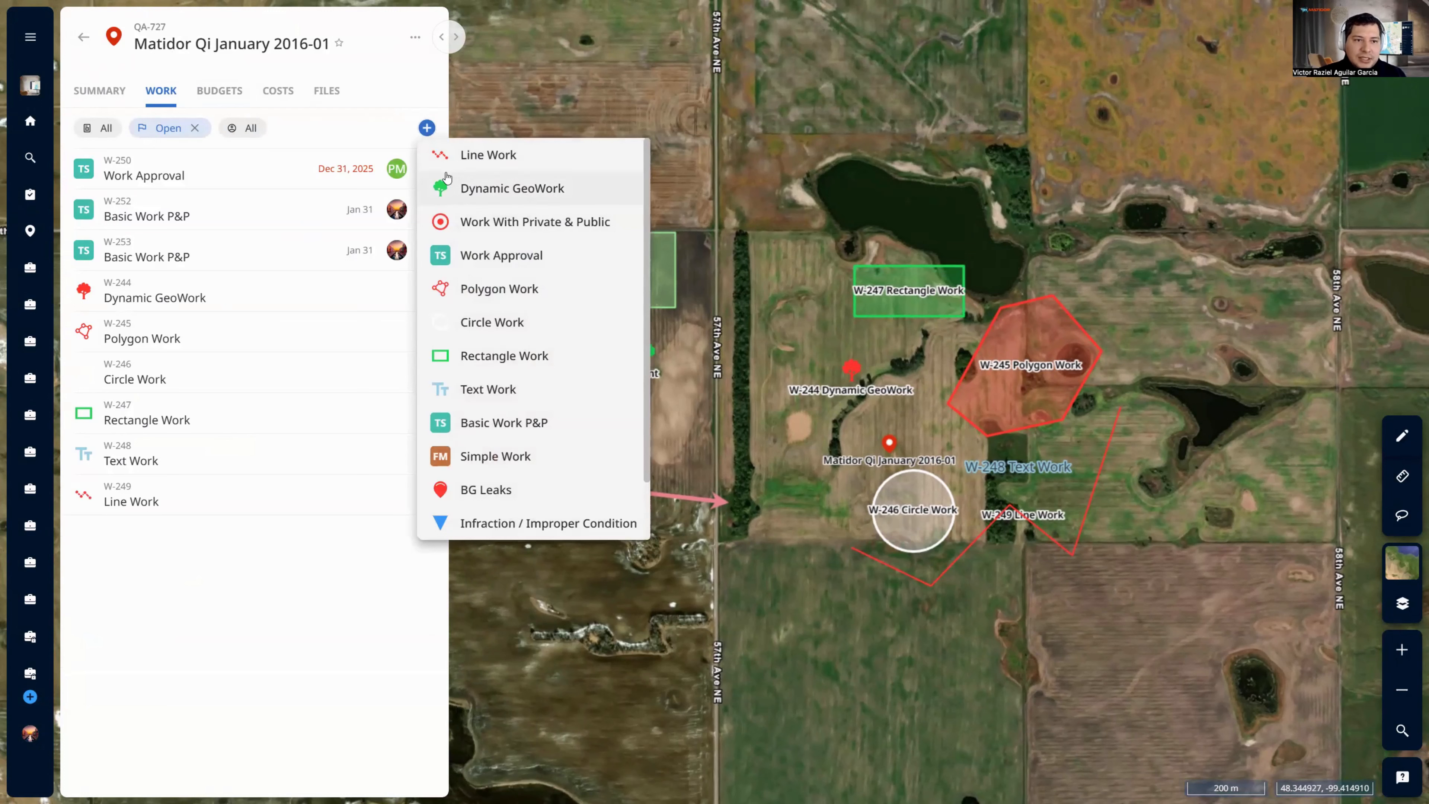
{"action": "left_click", "coordinate": [785, 491]}
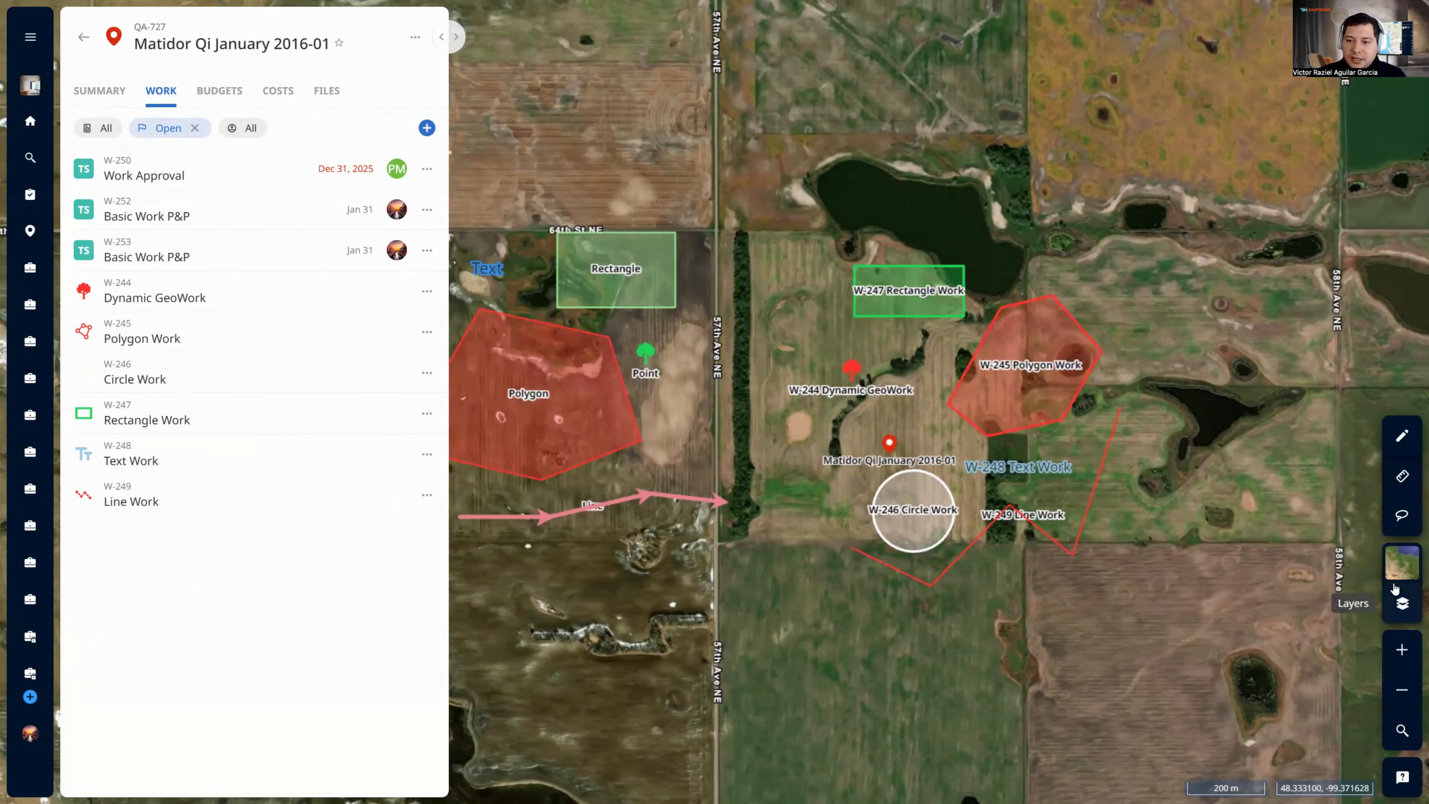
{"action": "left_click", "coordinate": [1399, 600]}
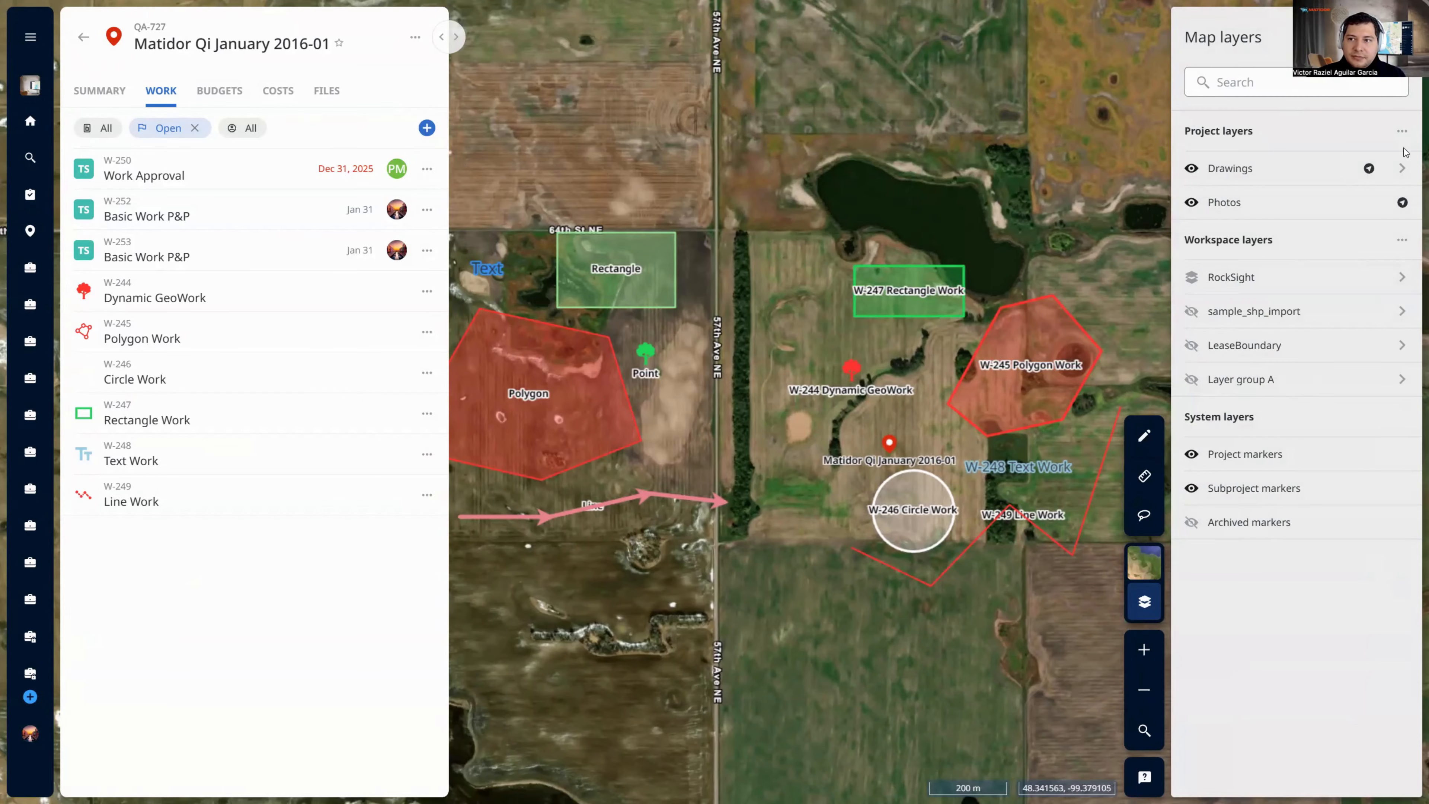
{"action": "left_click", "coordinate": [1403, 170]}
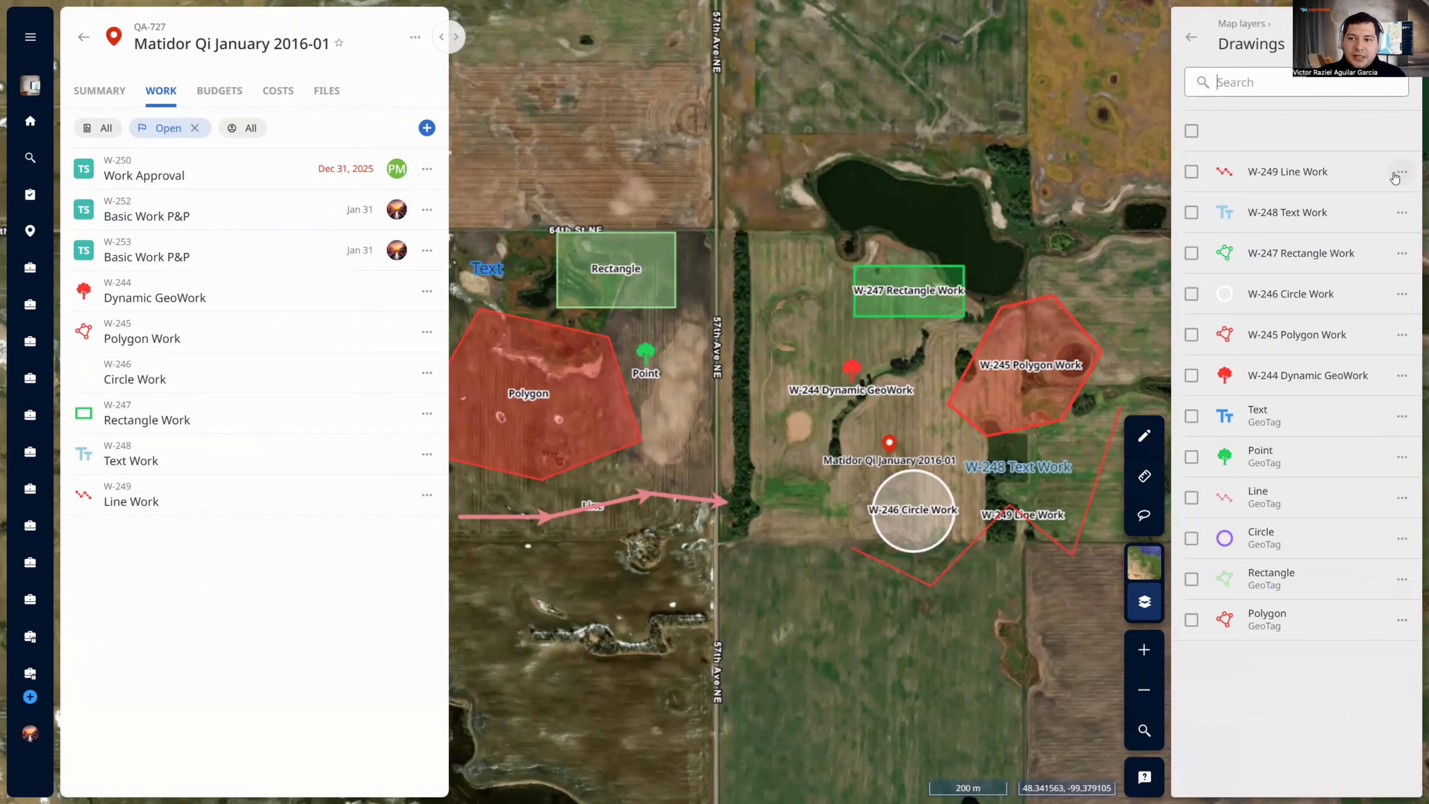
{"action": "left_click", "coordinate": [1192, 37]}
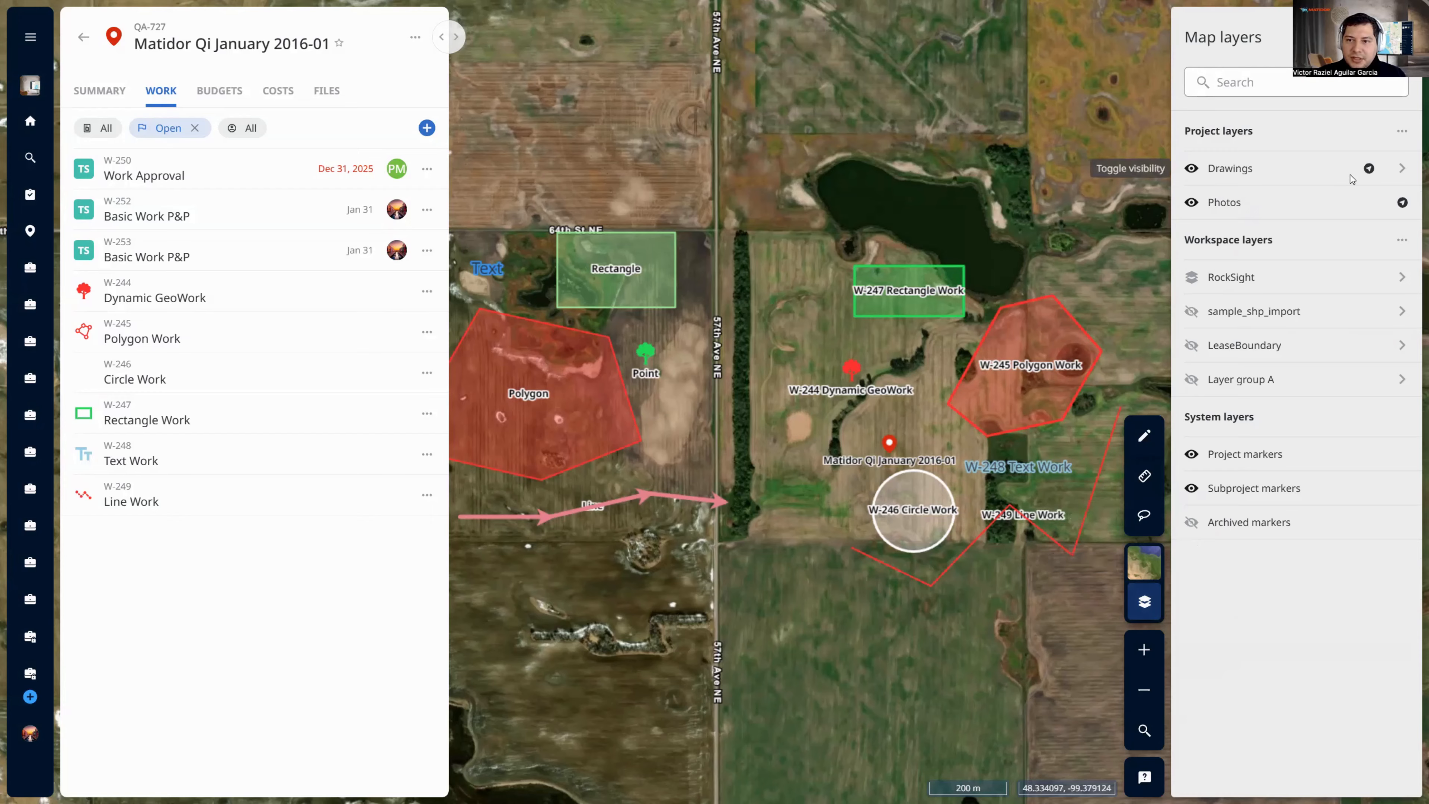
Toggle the Drawings layer off and on again, recheck its list of drawings and close the map layers
{"action": "left_click", "coordinate": [1193, 168]}
{"action": "left_click", "coordinate": [1193, 168]}
{"action": "left_click", "coordinate": [1193, 168]}
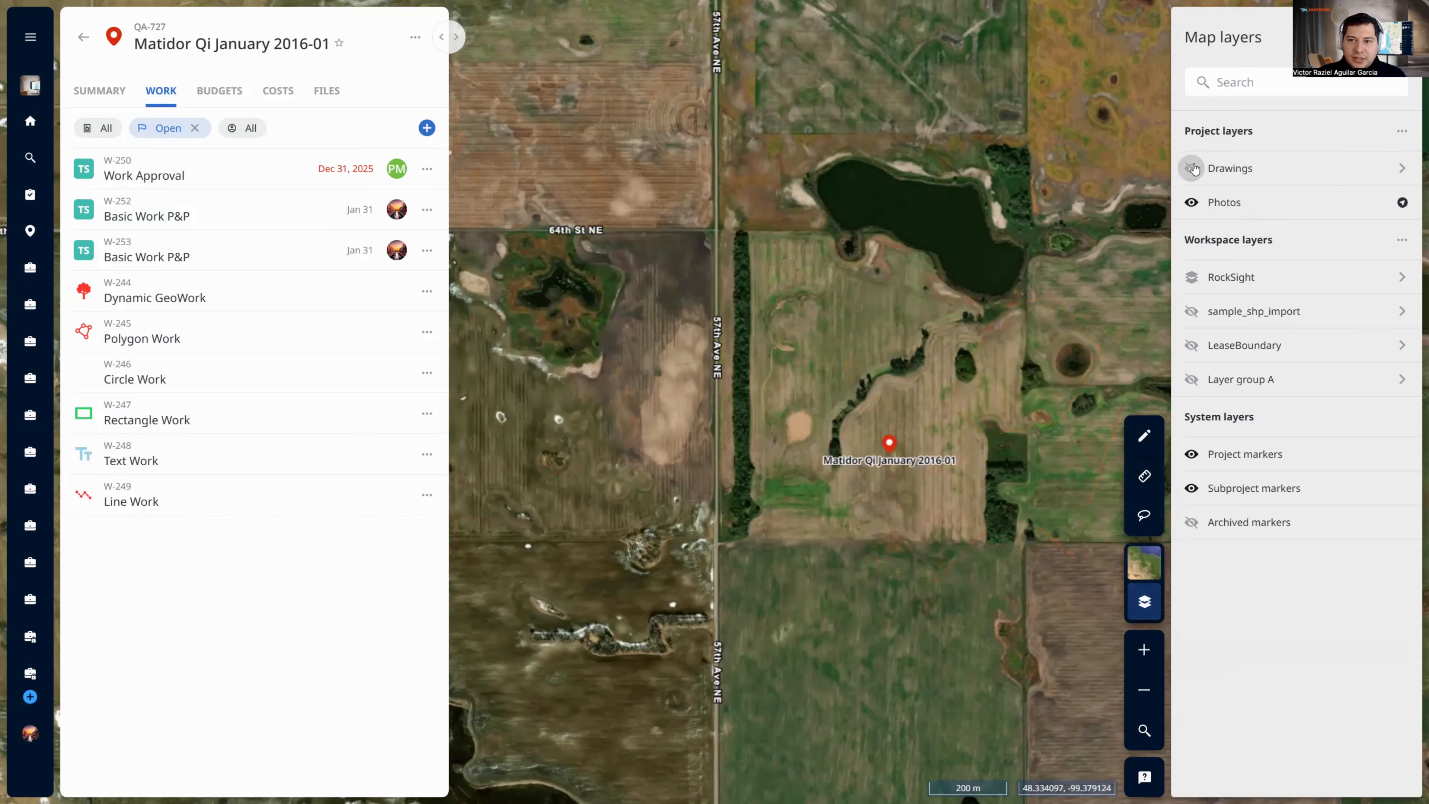
{"action": "left_click", "coordinate": [1193, 169]}
{"action": "left_click", "coordinate": [1402, 168]}
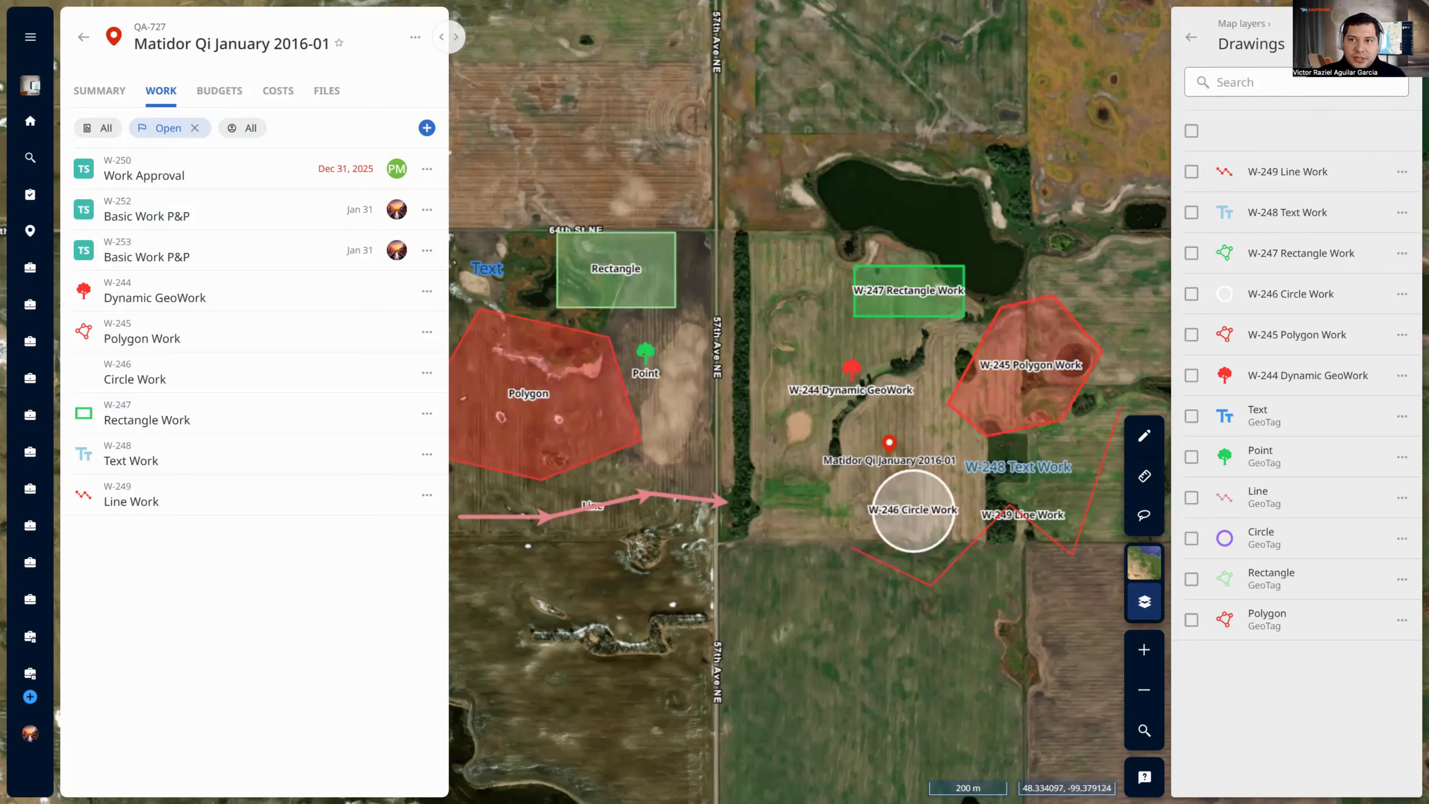
{"action": "left_click", "coordinate": [1199, 36]}
{"action": "left_click", "coordinate": [1401, 38]}
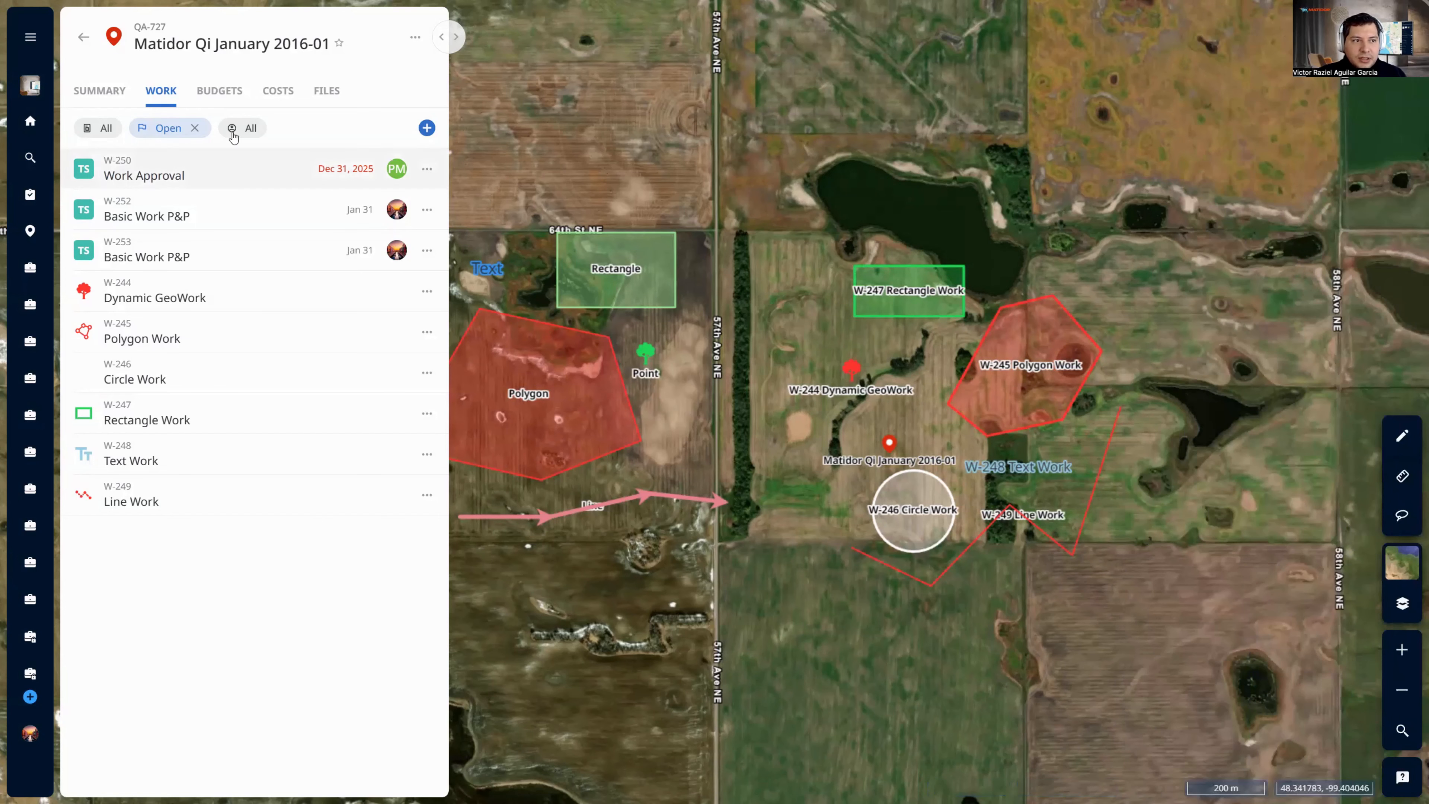
Look through the full list of work templates for a new item and leave it without creating one
{"action": "left_click", "coordinate": [426, 126]}
{"action": "scroll", "coordinate": [492, 236], "scroll_direction": "down", "scroll_amount": 2}
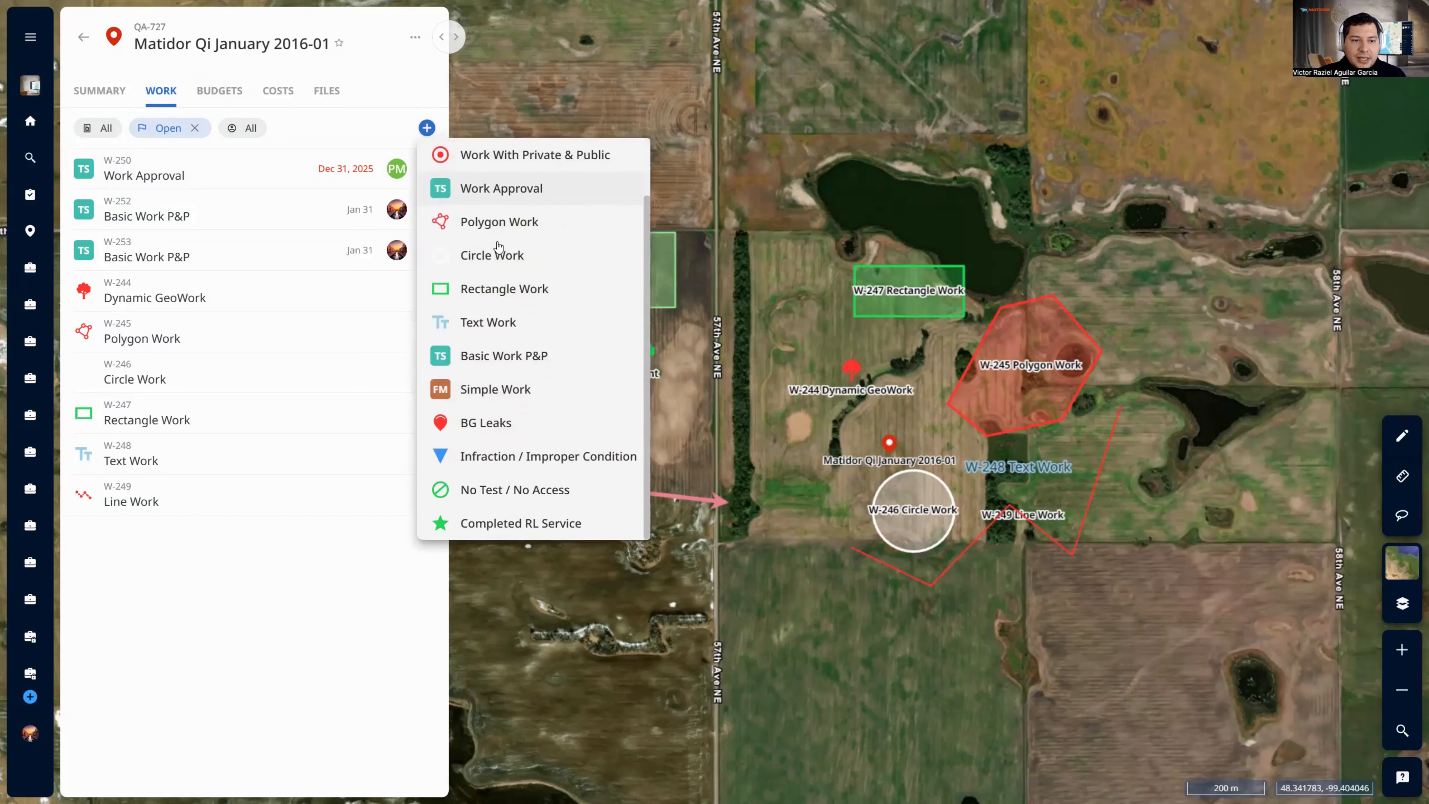
{"action": "scroll", "coordinate": [498, 242], "scroll_direction": "up", "scroll_amount": 2}
{"action": "left_click", "coordinate": [434, 98]}
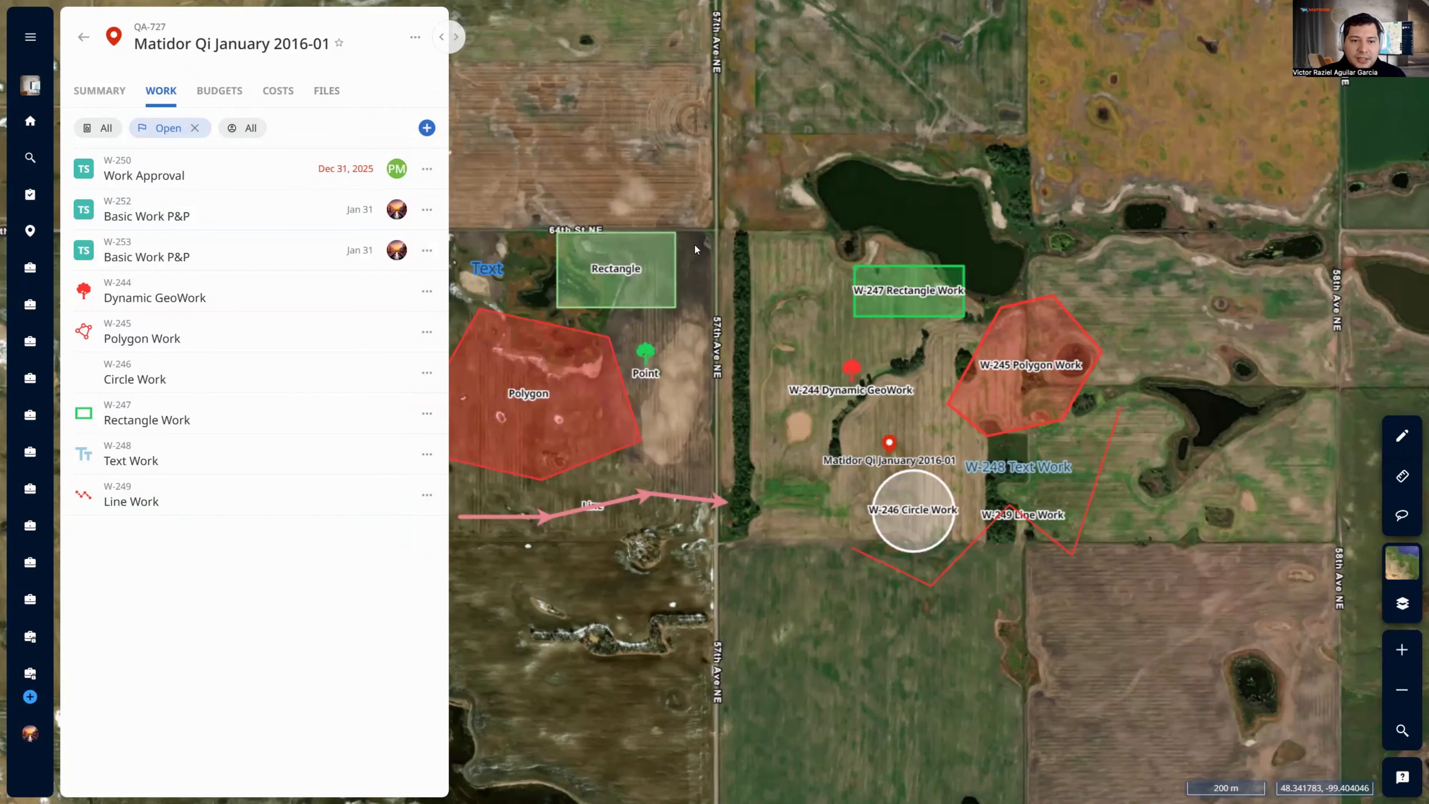
Set the status of work W-244 Dynamic GeoWork to Closed and return to the project's work list
{"action": "left_click_drag", "start_coordinate": [825, 252], "coordinate": [860, 226]}
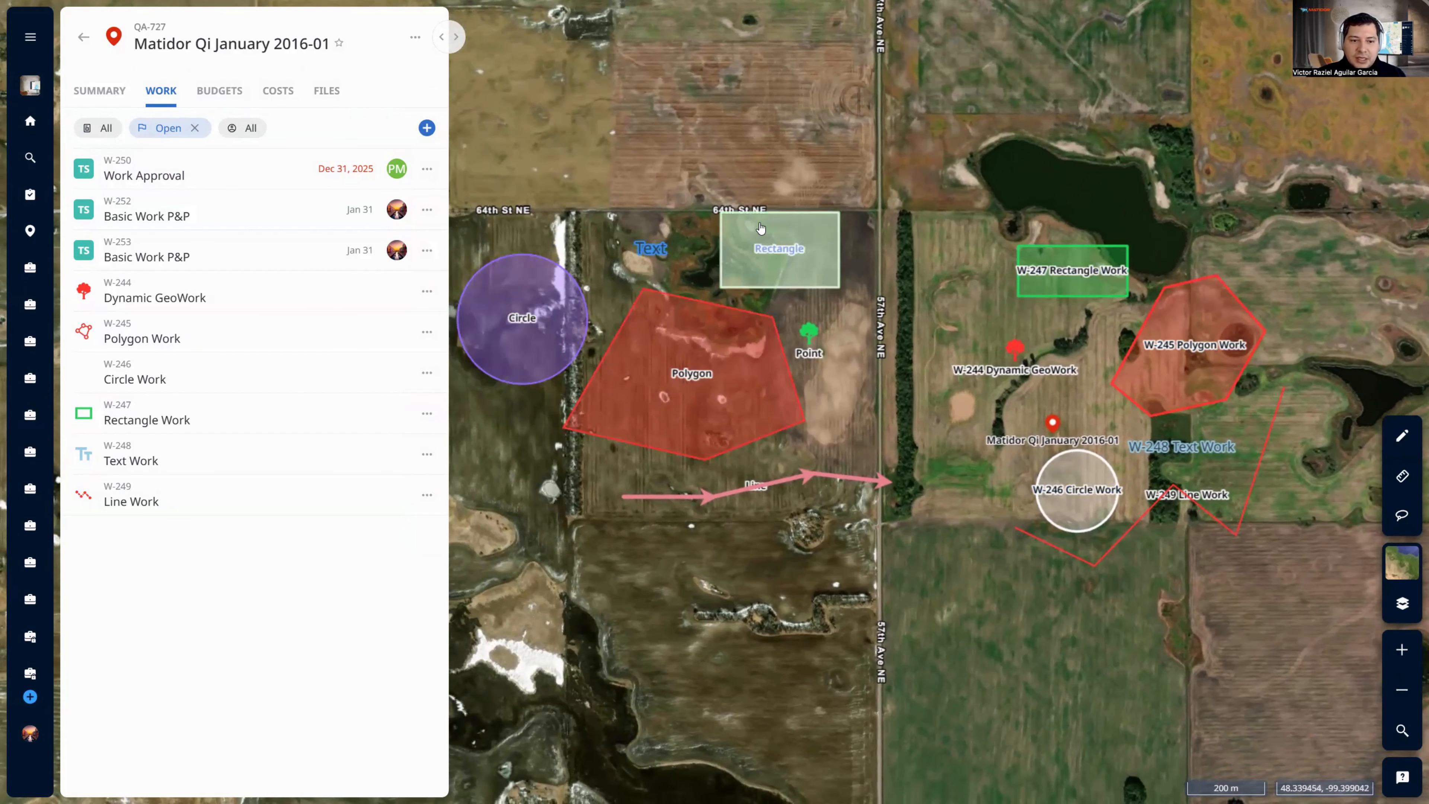
{"action": "left_click_drag", "start_coordinate": [724, 181], "coordinate": [746, 183]}
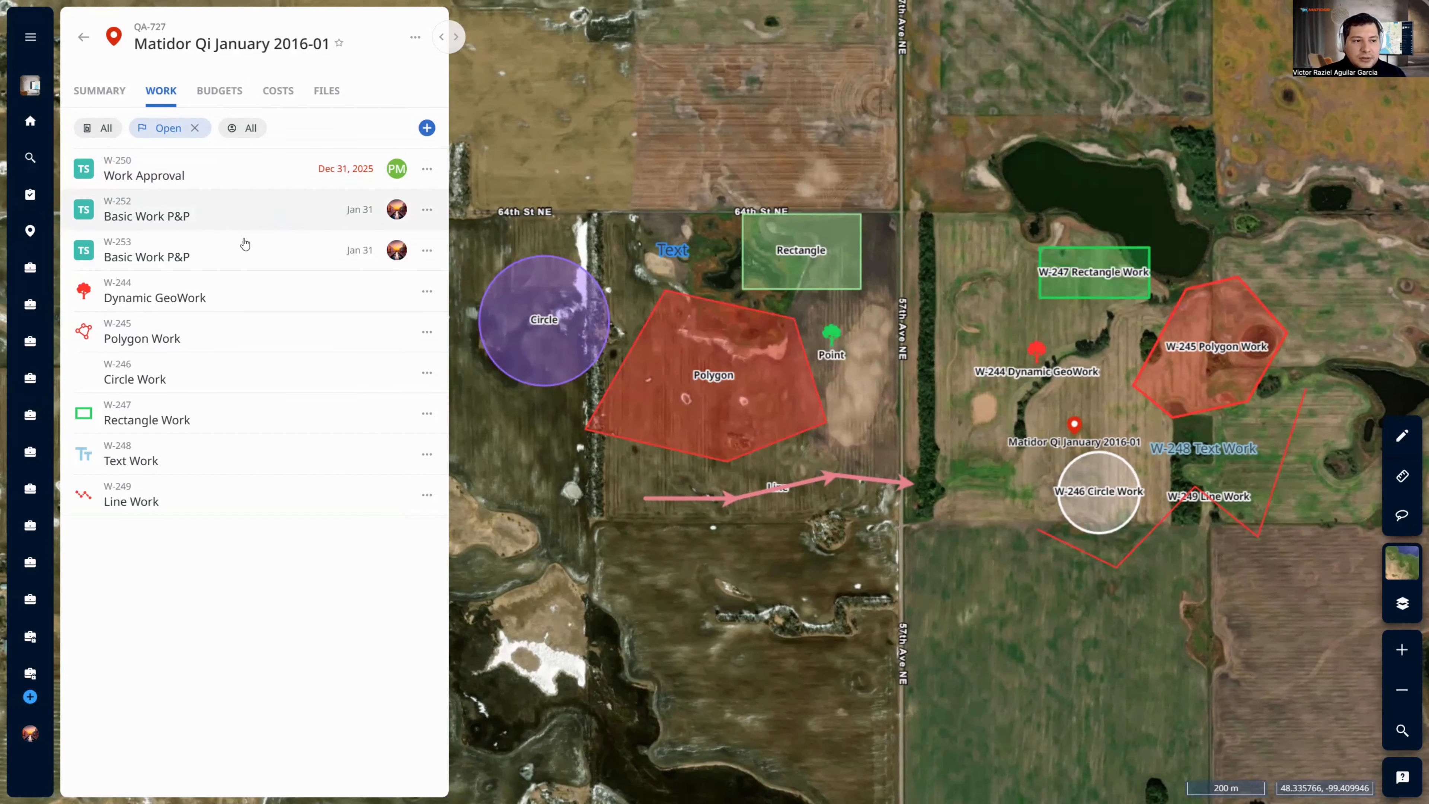
{"action": "left_click", "coordinate": [131, 290]}
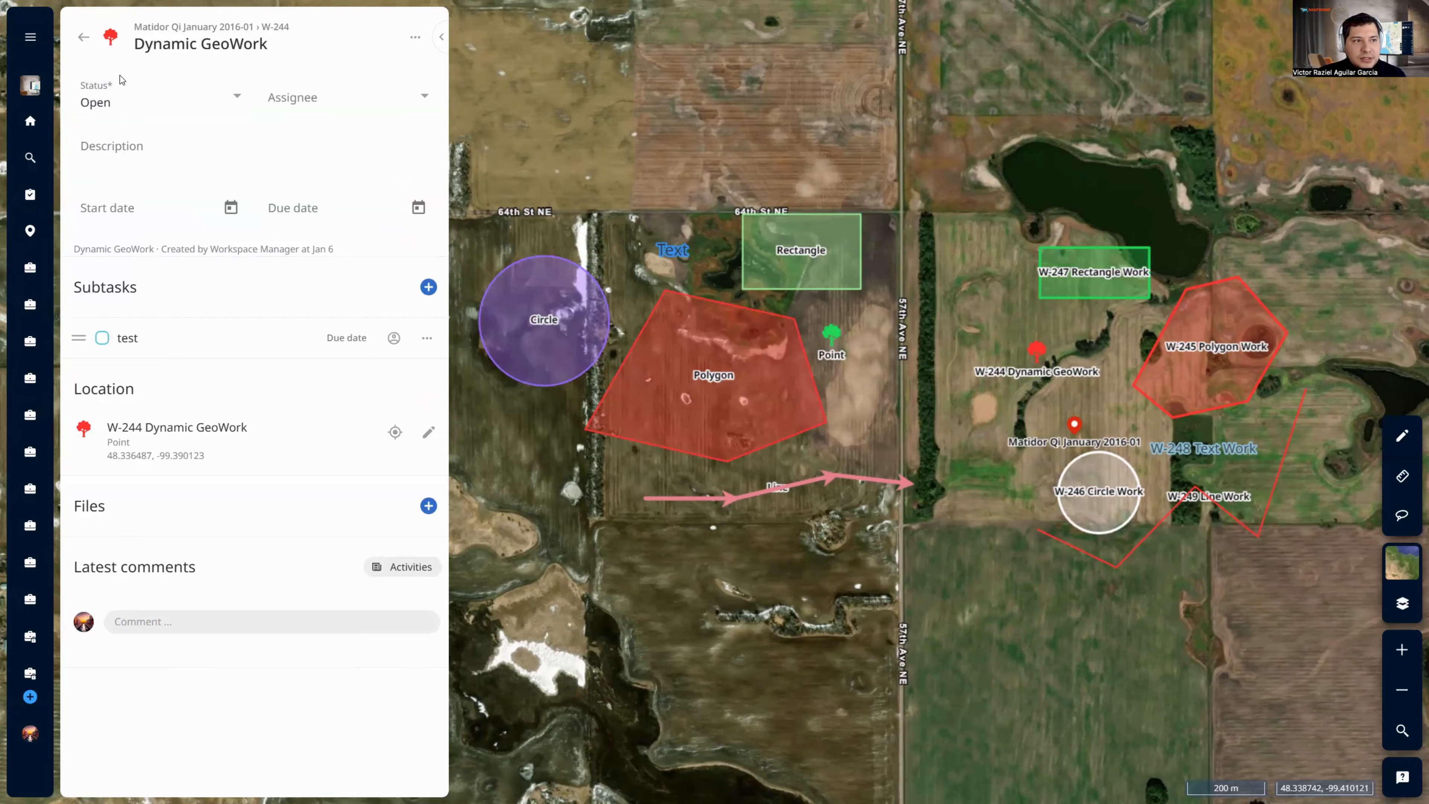
{"action": "left_click", "coordinate": [125, 103]}
{"action": "left_click", "coordinate": [117, 164]}
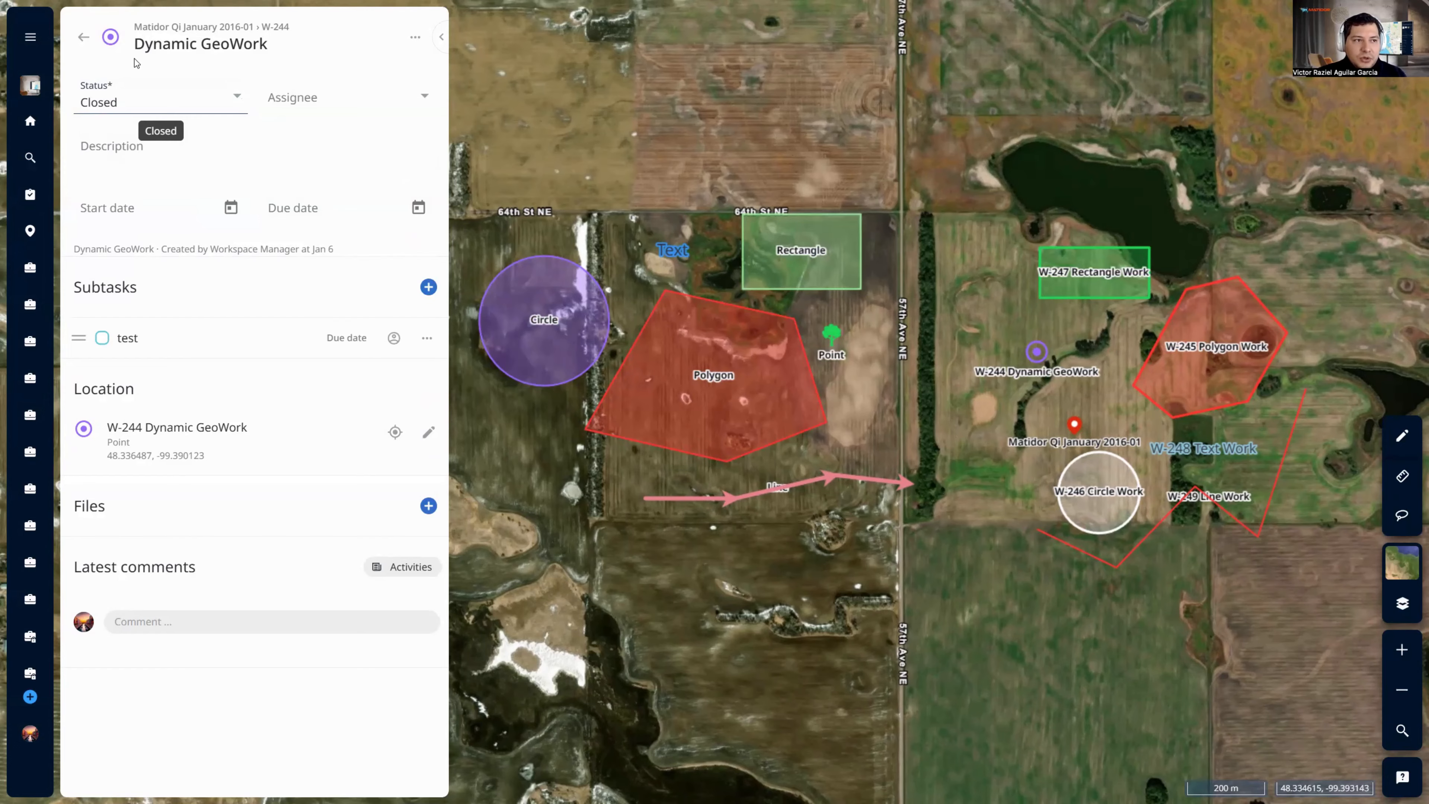
{"action": "left_click", "coordinate": [84, 37]}
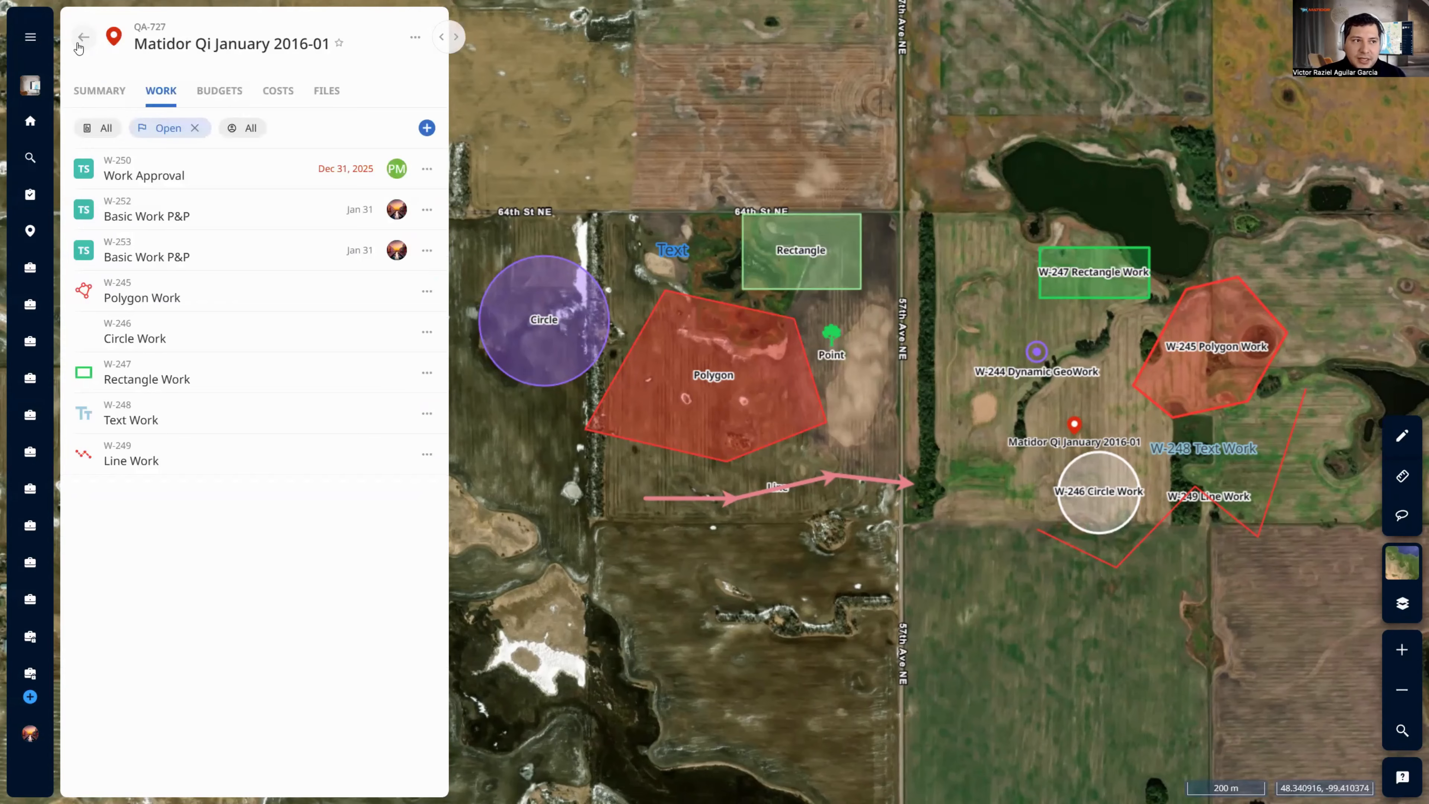
Open the template settings of the Dynamic GeoWork work template
{"action": "left_click", "coordinate": [32, 38]}
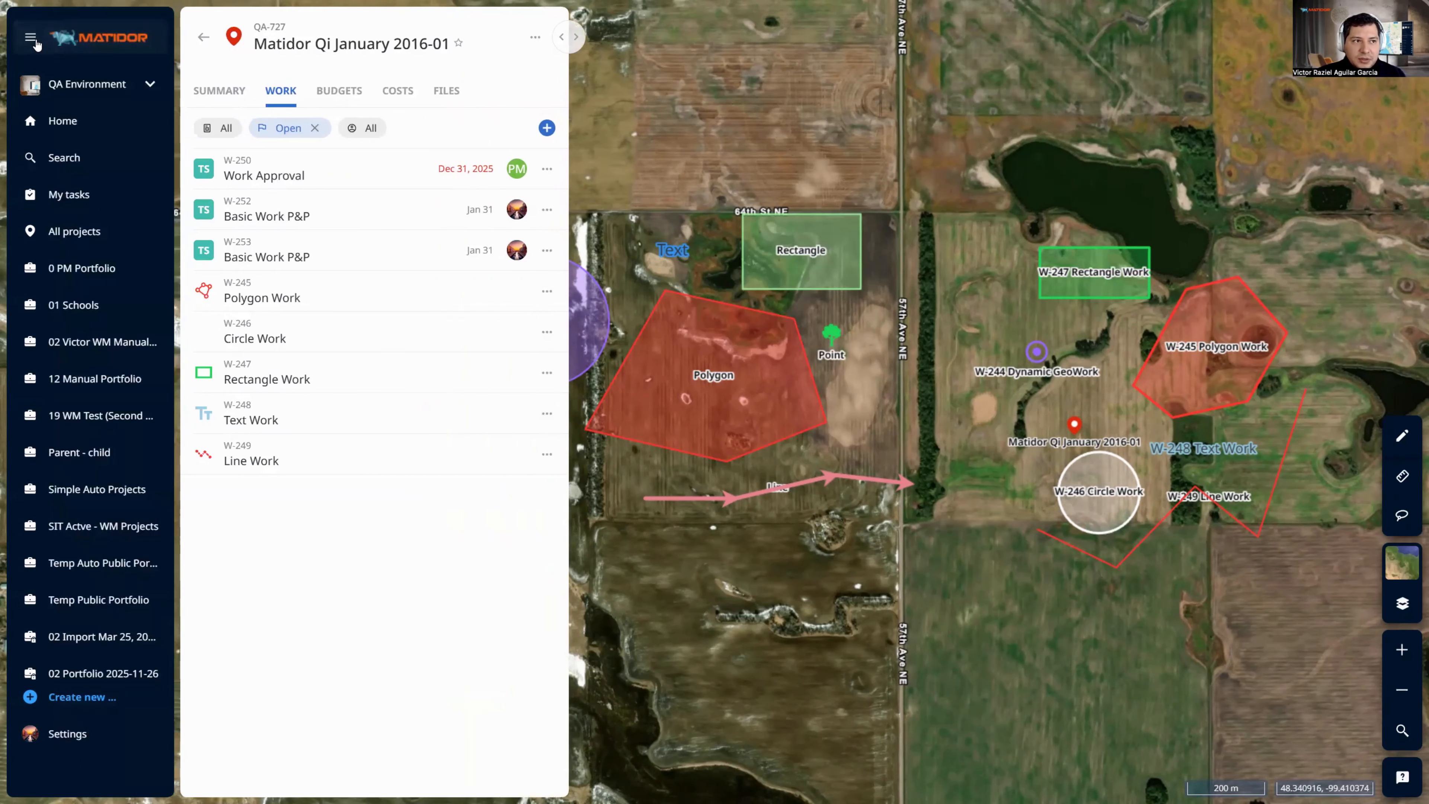
{"action": "left_click", "coordinate": [48, 739]}
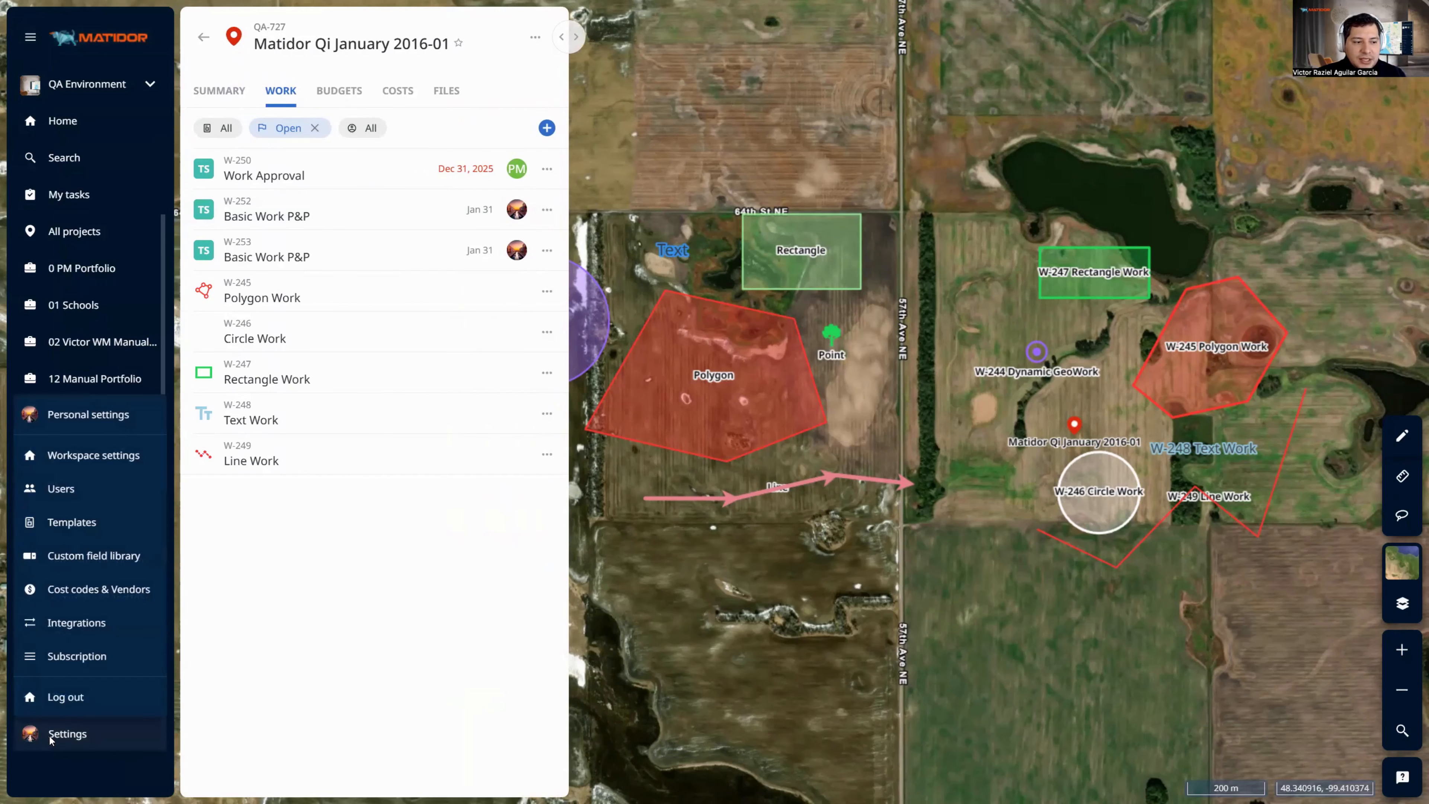
{"action": "left_click", "coordinate": [85, 529]}
{"action": "left_click", "coordinate": [269, 99]}
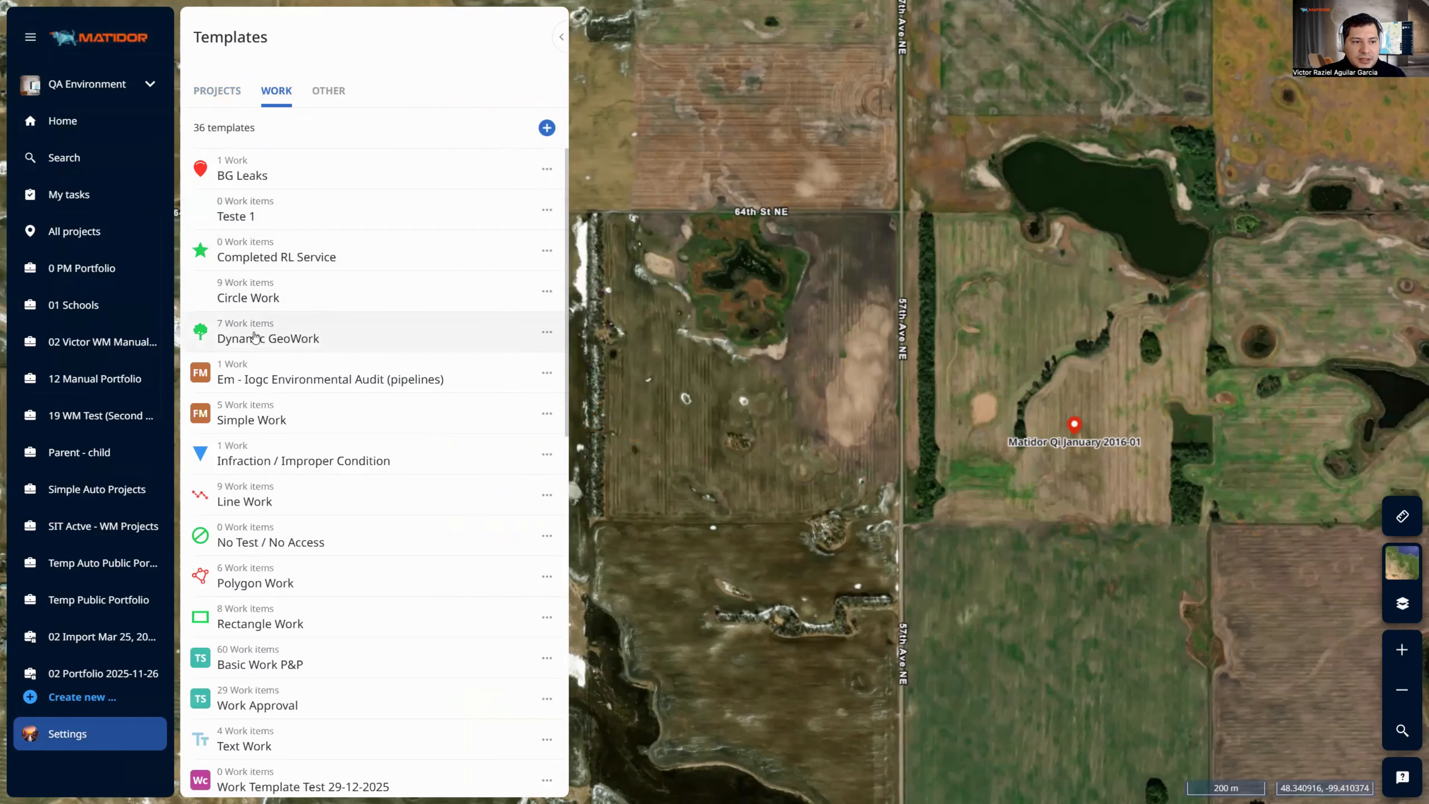
{"action": "left_click", "coordinate": [255, 337]}
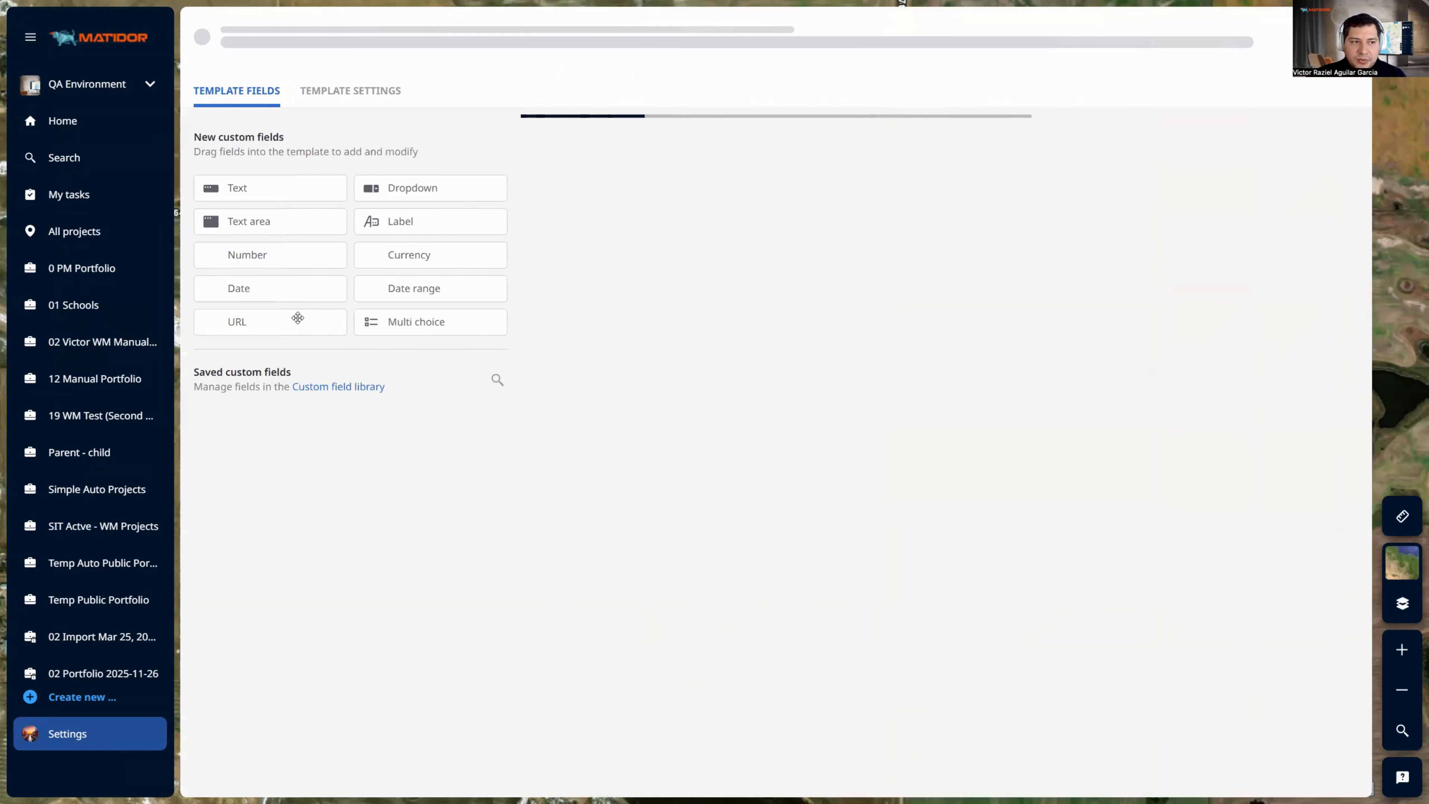
{"action": "left_click", "coordinate": [30, 39]}
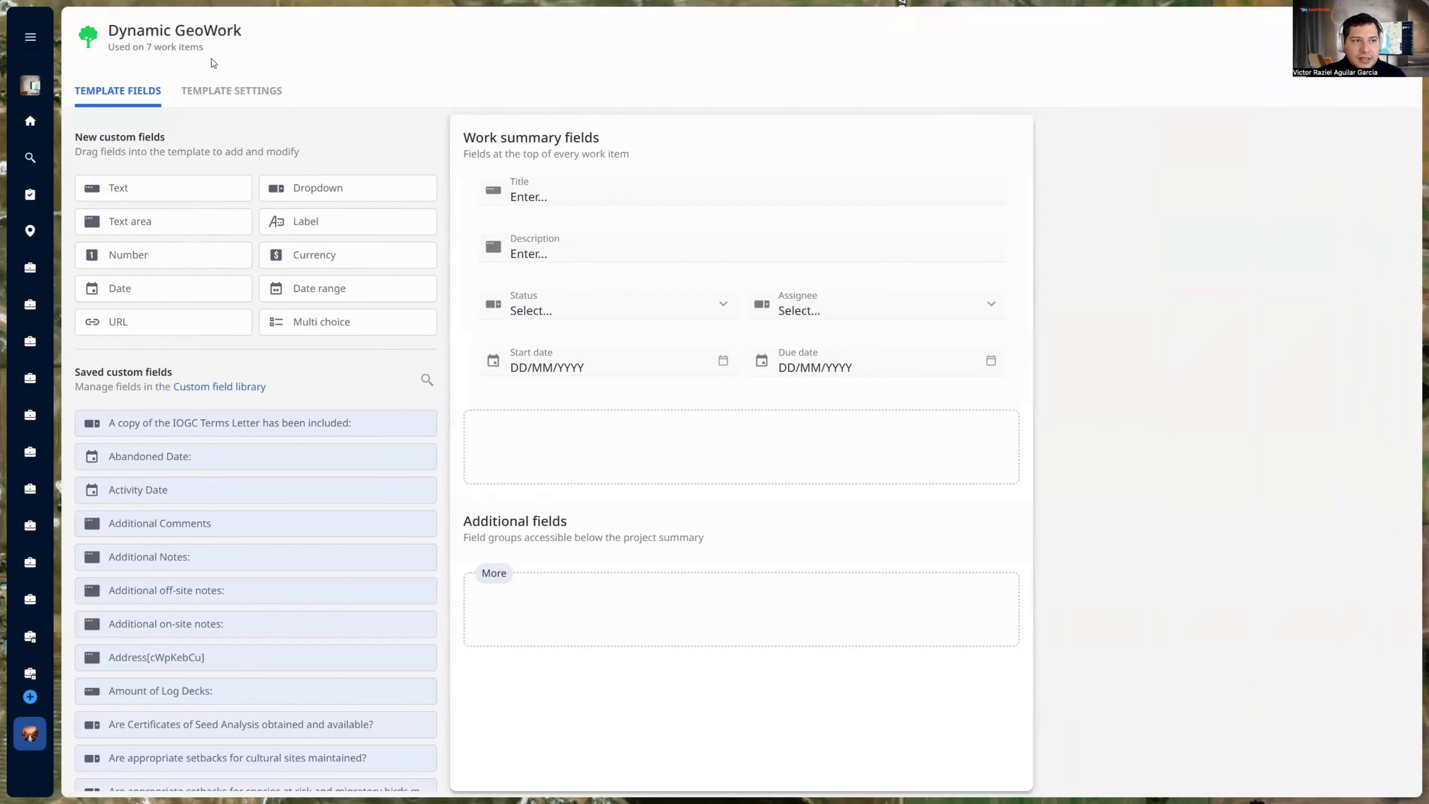
{"action": "left_click", "coordinate": [229, 95]}
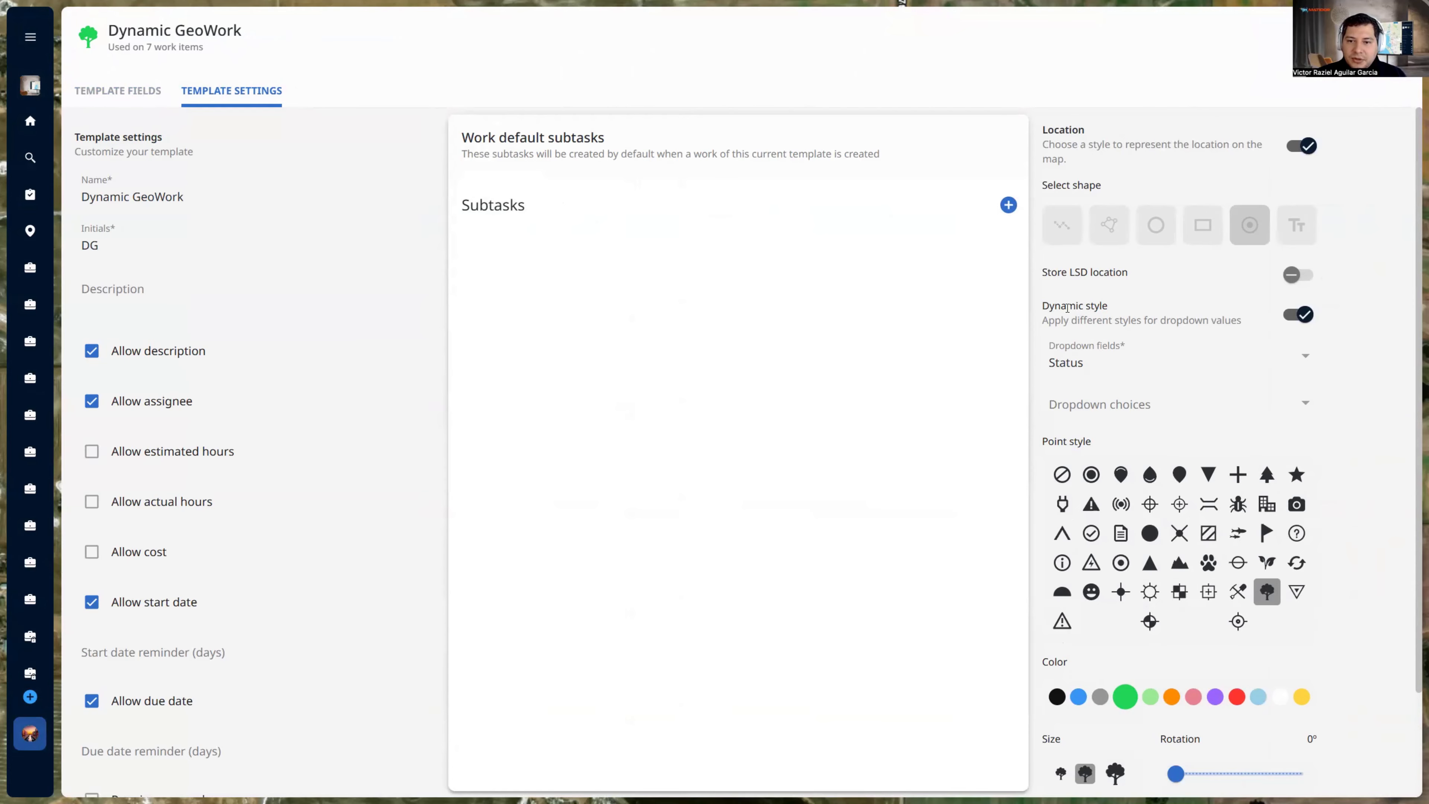
Examine the template's dynamic style settings, including the available dropdown fields and the point style for the Closed status choice
{"action": "left_click_drag", "start_coordinate": [1056, 308], "coordinate": [1140, 308]}
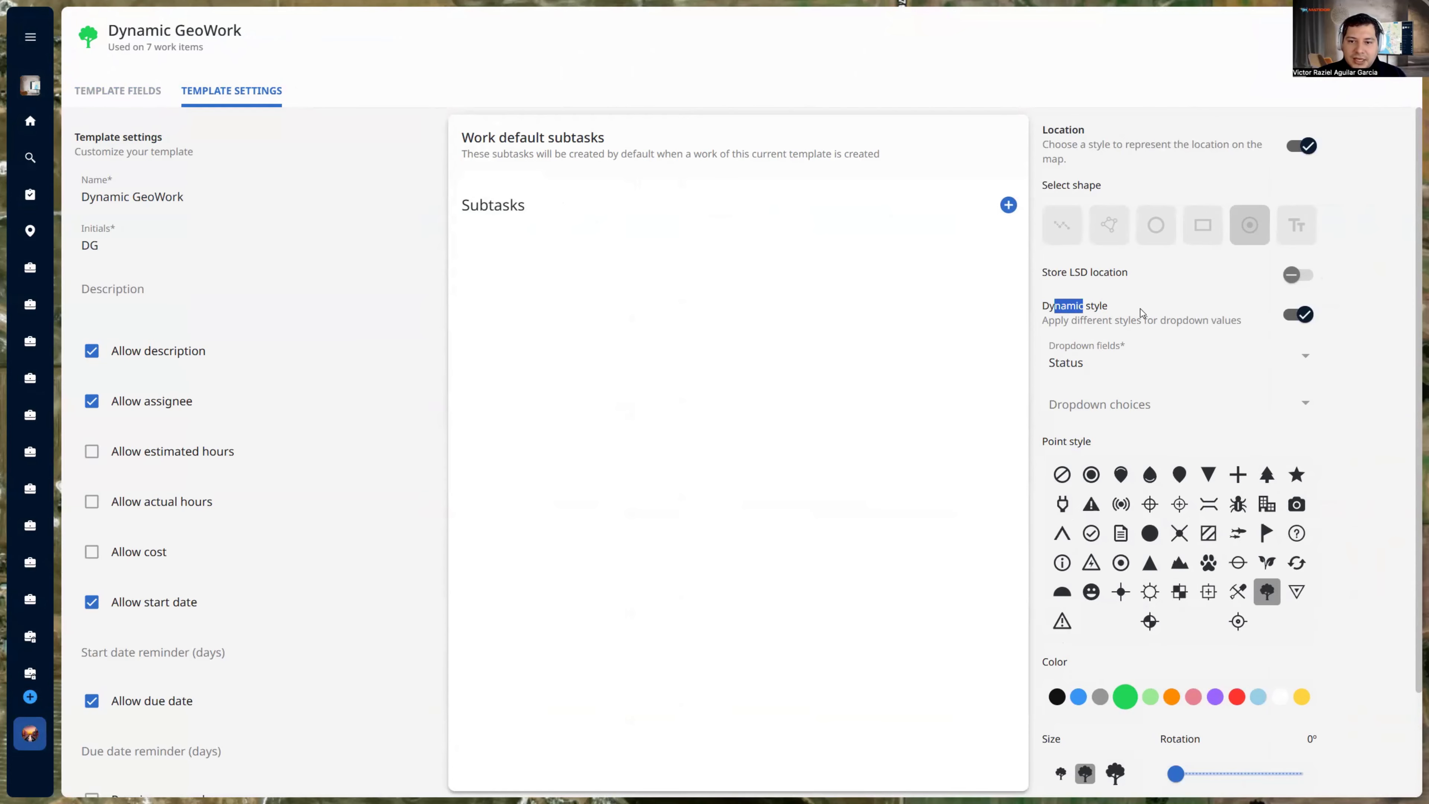
{"action": "left_click", "coordinate": [1143, 359]}
{"action": "left_click", "coordinate": [1142, 364]}
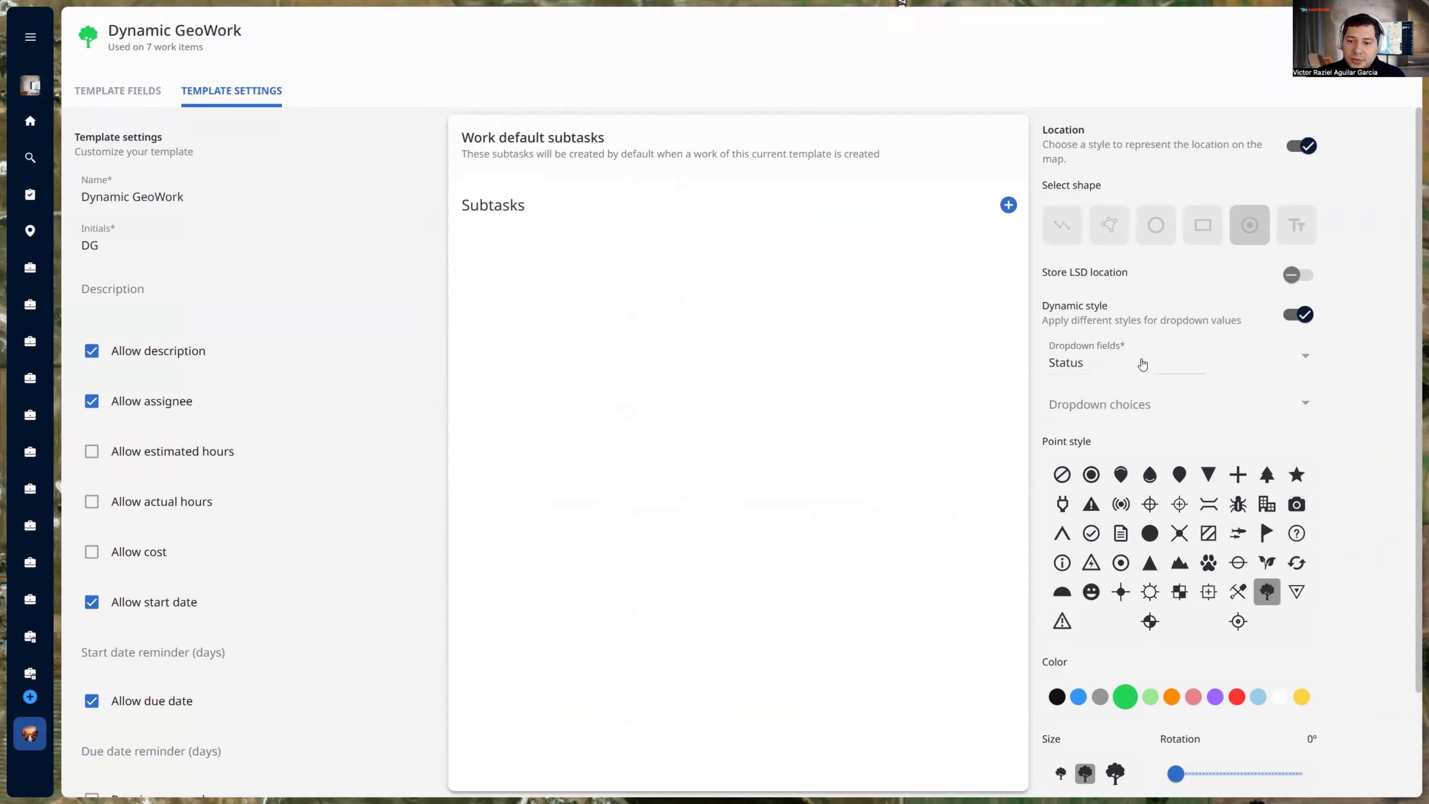
{"action": "left_click", "coordinate": [1142, 362]}
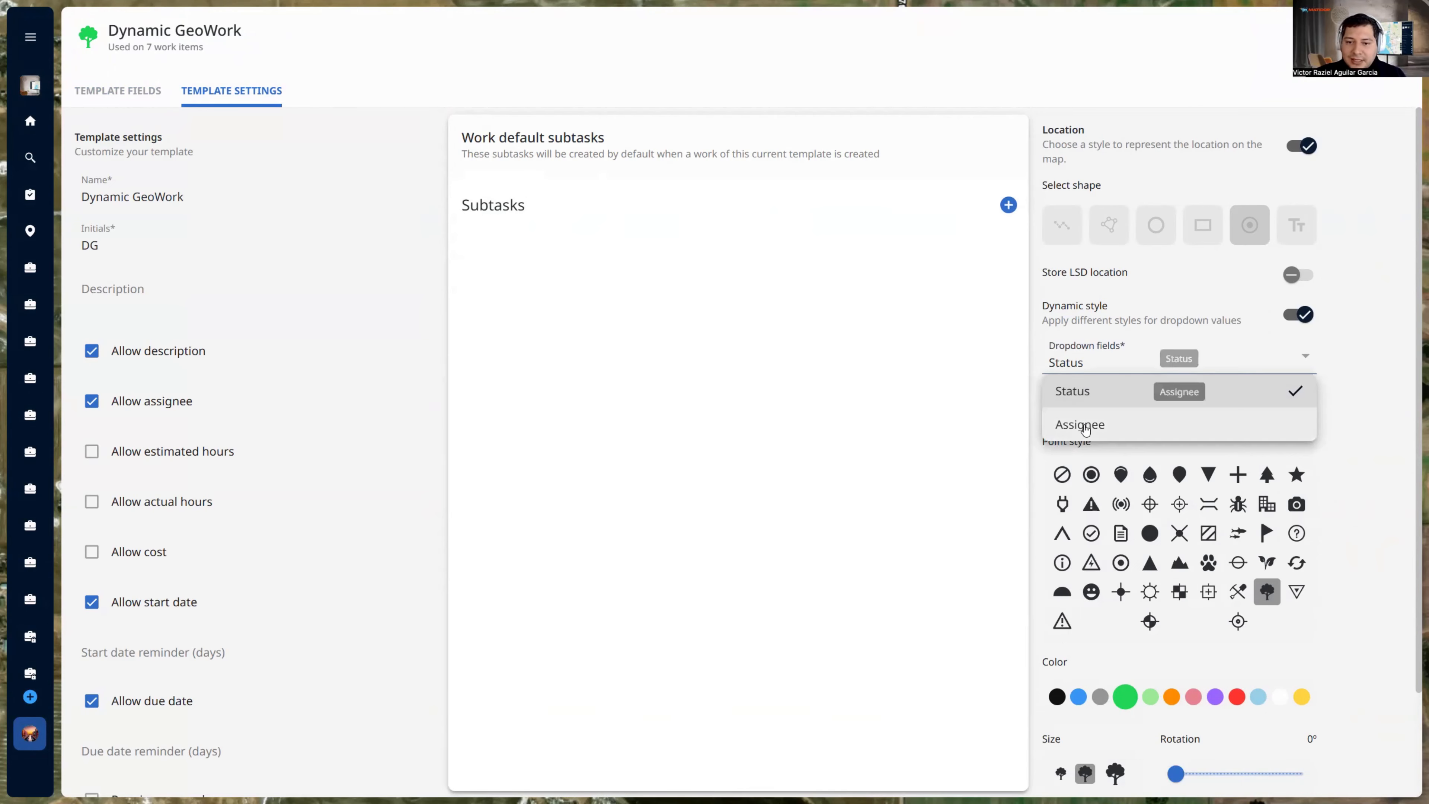
{"action": "left_click", "coordinate": [1109, 368]}
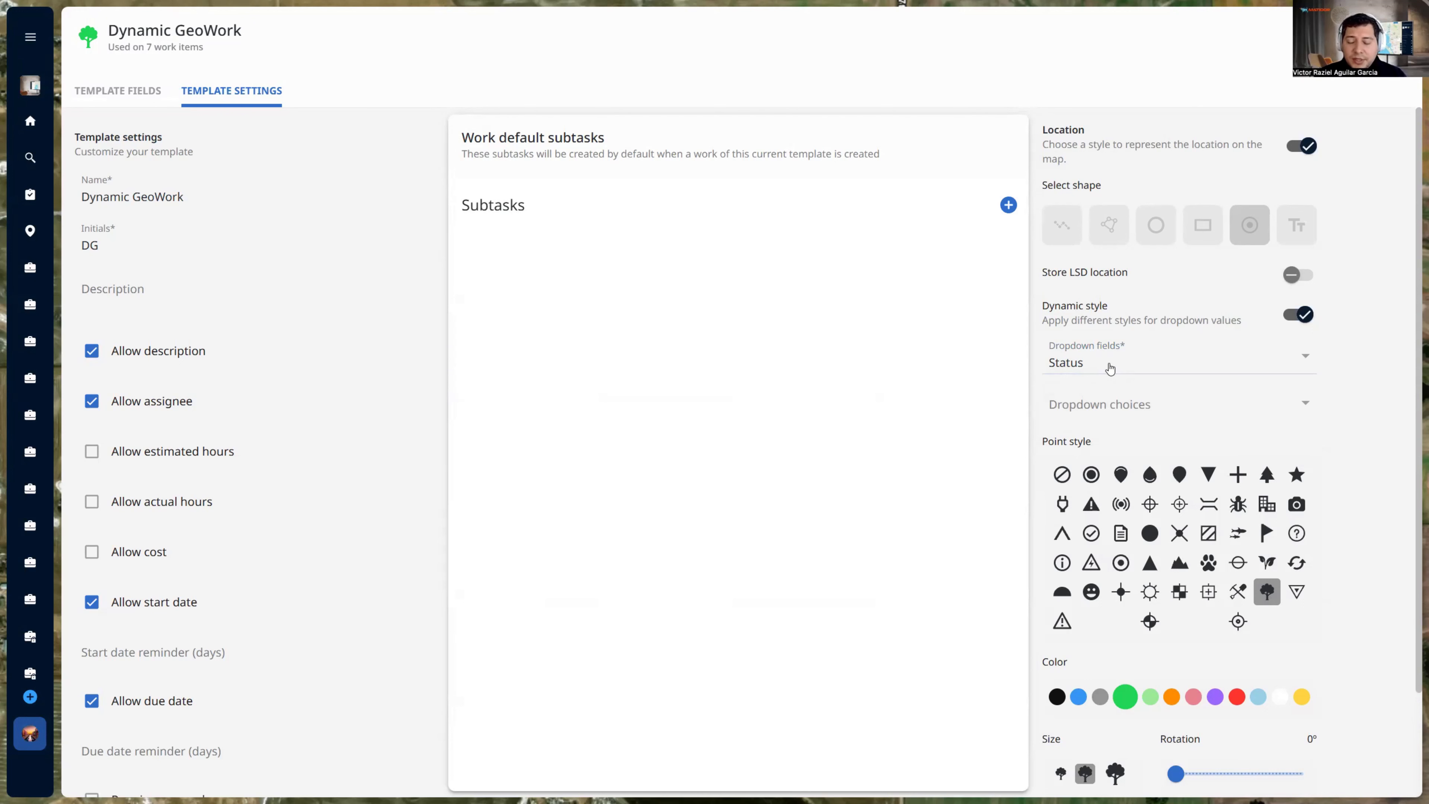
{"action": "left_click", "coordinate": [1110, 368]}
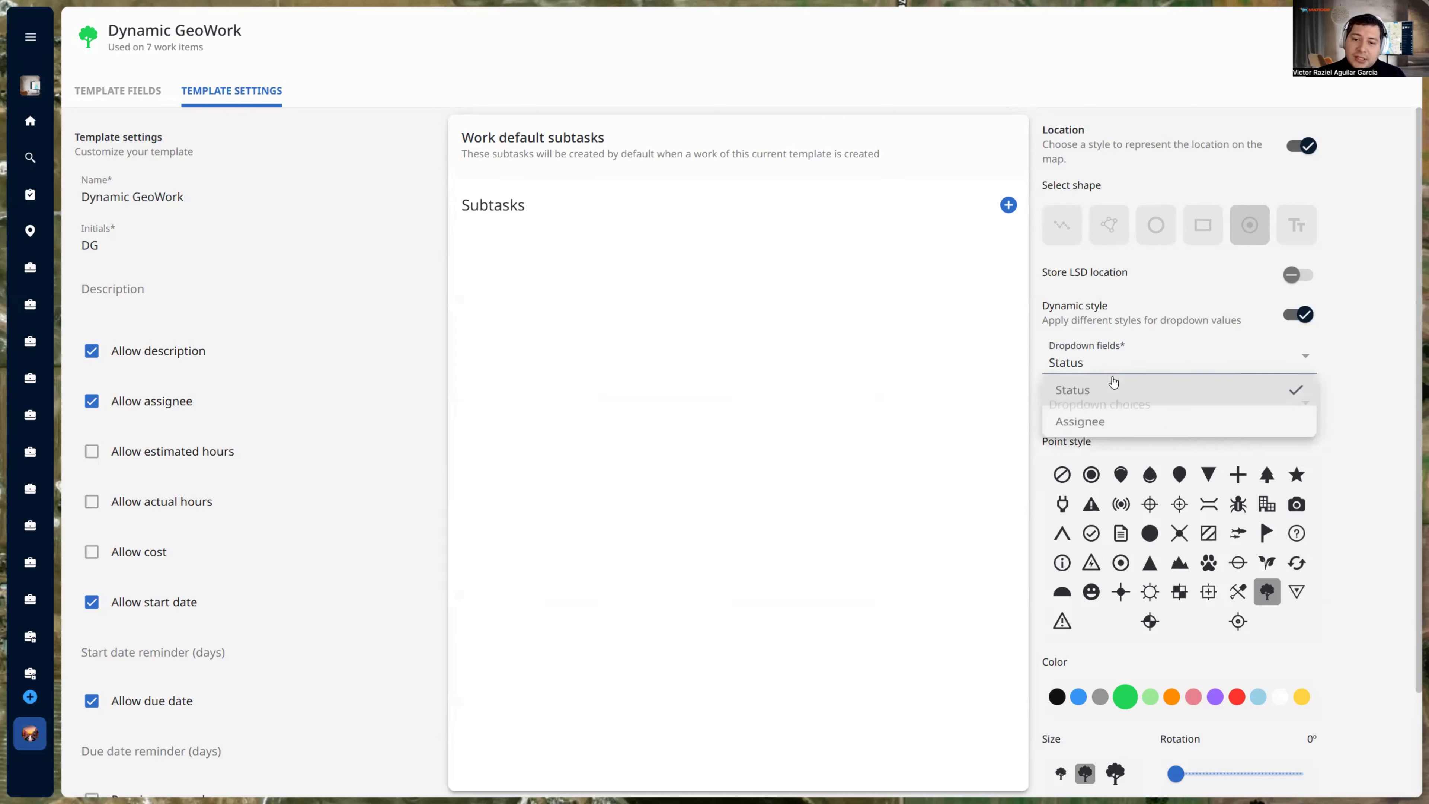
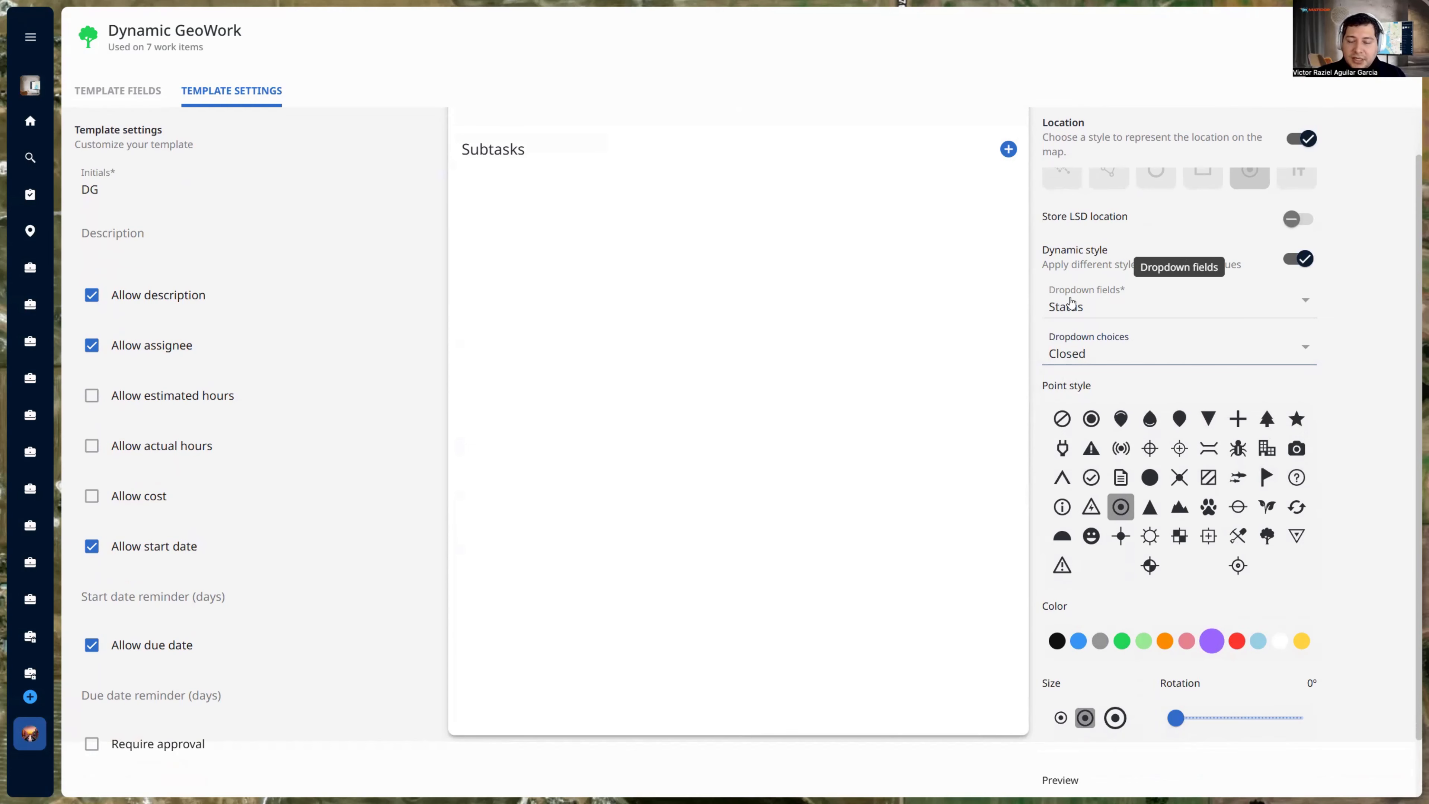
{"action": "left_click", "coordinate": [1101, 310]}
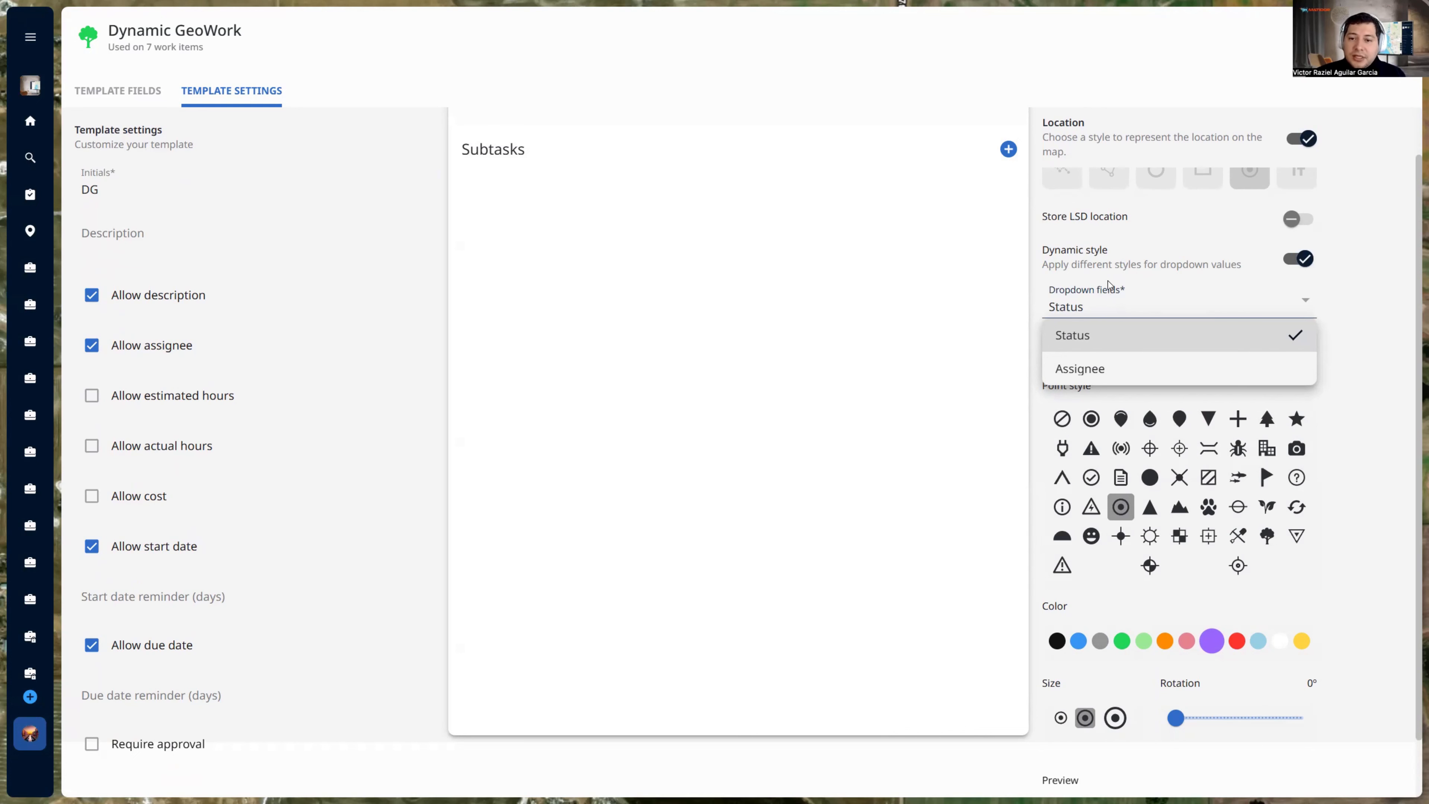
{"action": "left_click", "coordinate": [1108, 285]}
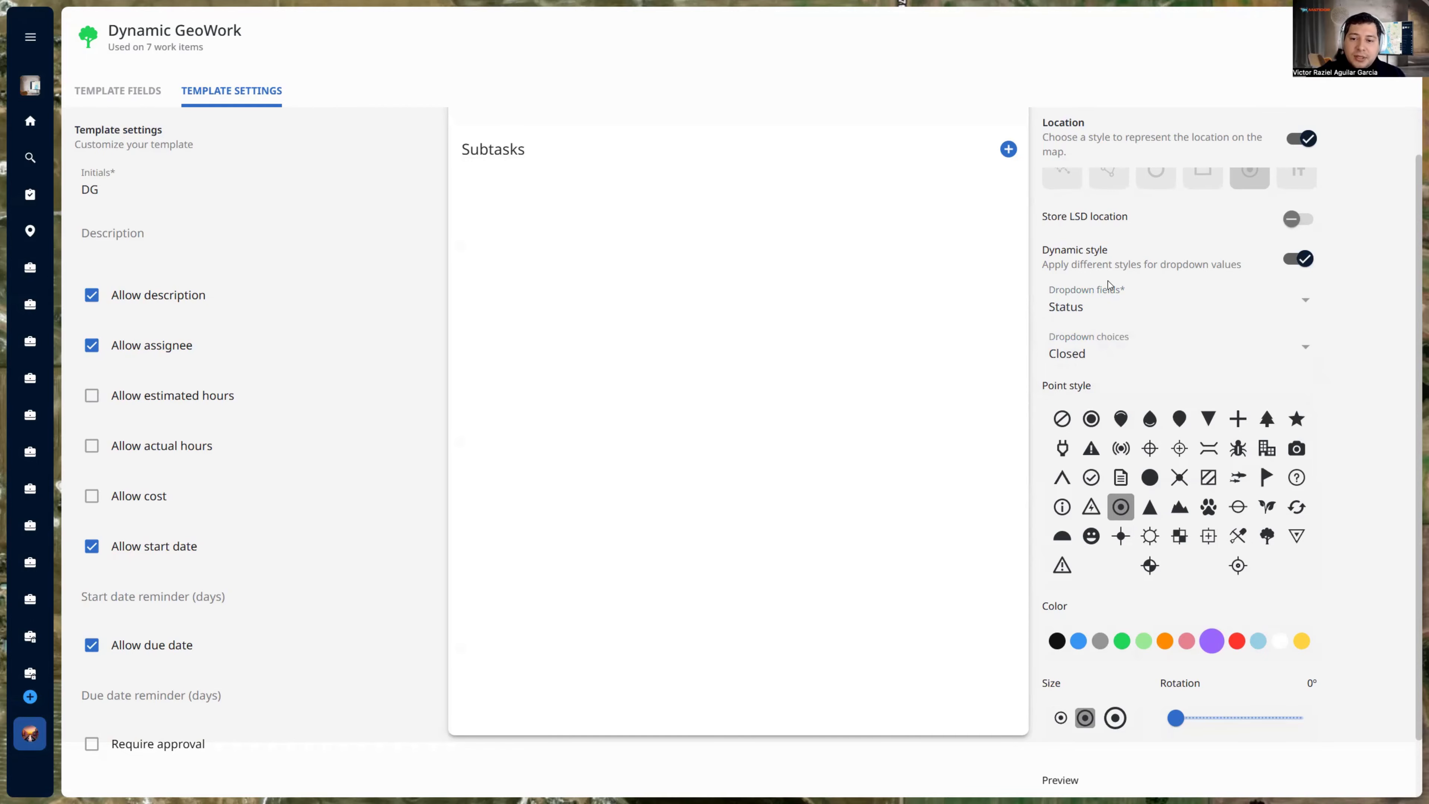
{"action": "scroll", "coordinate": [1110, 283], "scroll_direction": "up", "scroll_amount": 1}
{"action": "scroll", "coordinate": [1109, 284], "scroll_direction": "up", "scroll_amount": 2}
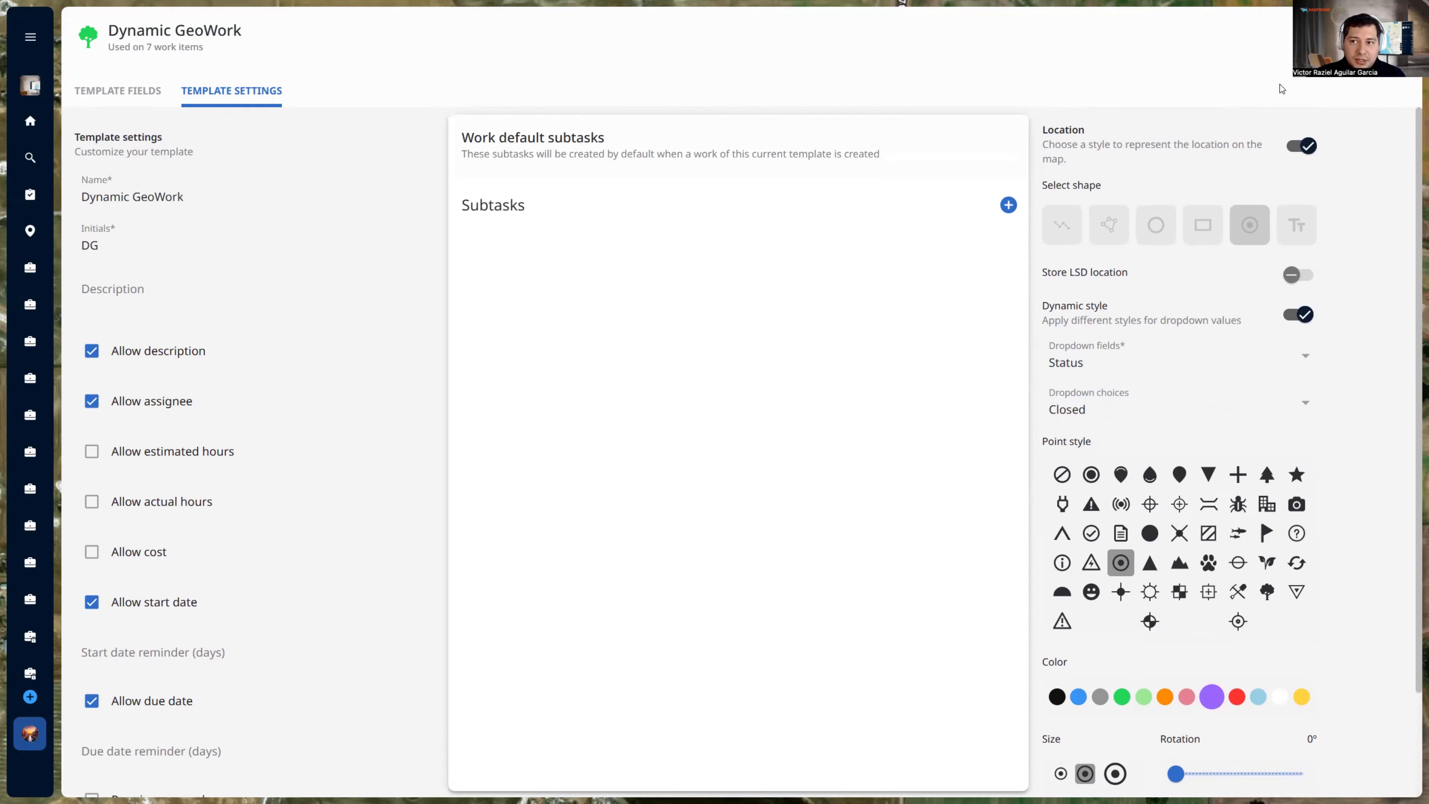
Close the Dynamic GeoWork template and open the work list of the Matidor Qi January 2016-01 project
{"action": "left_click", "coordinate": [1401, 37]}
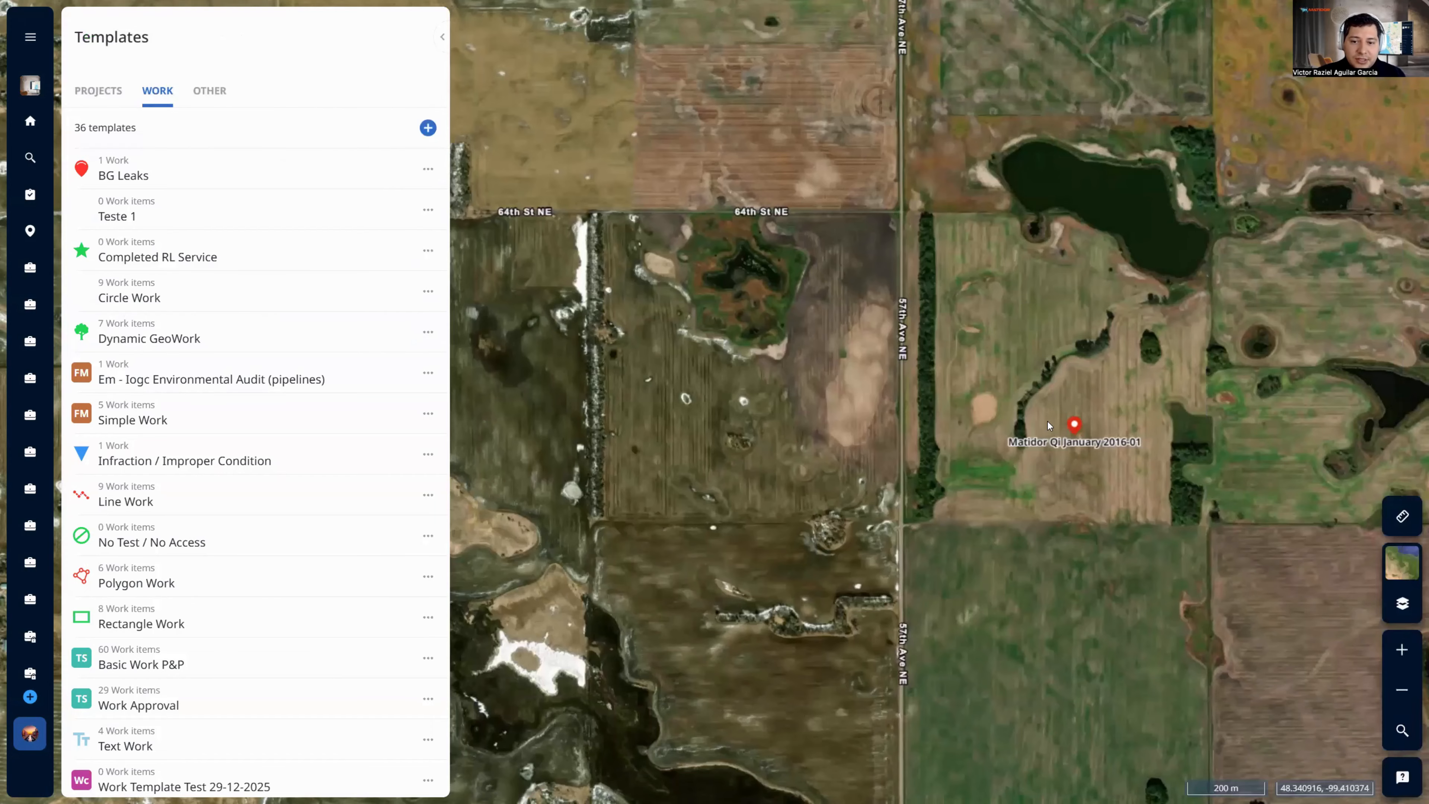
{"action": "left_click", "coordinate": [1047, 443]}
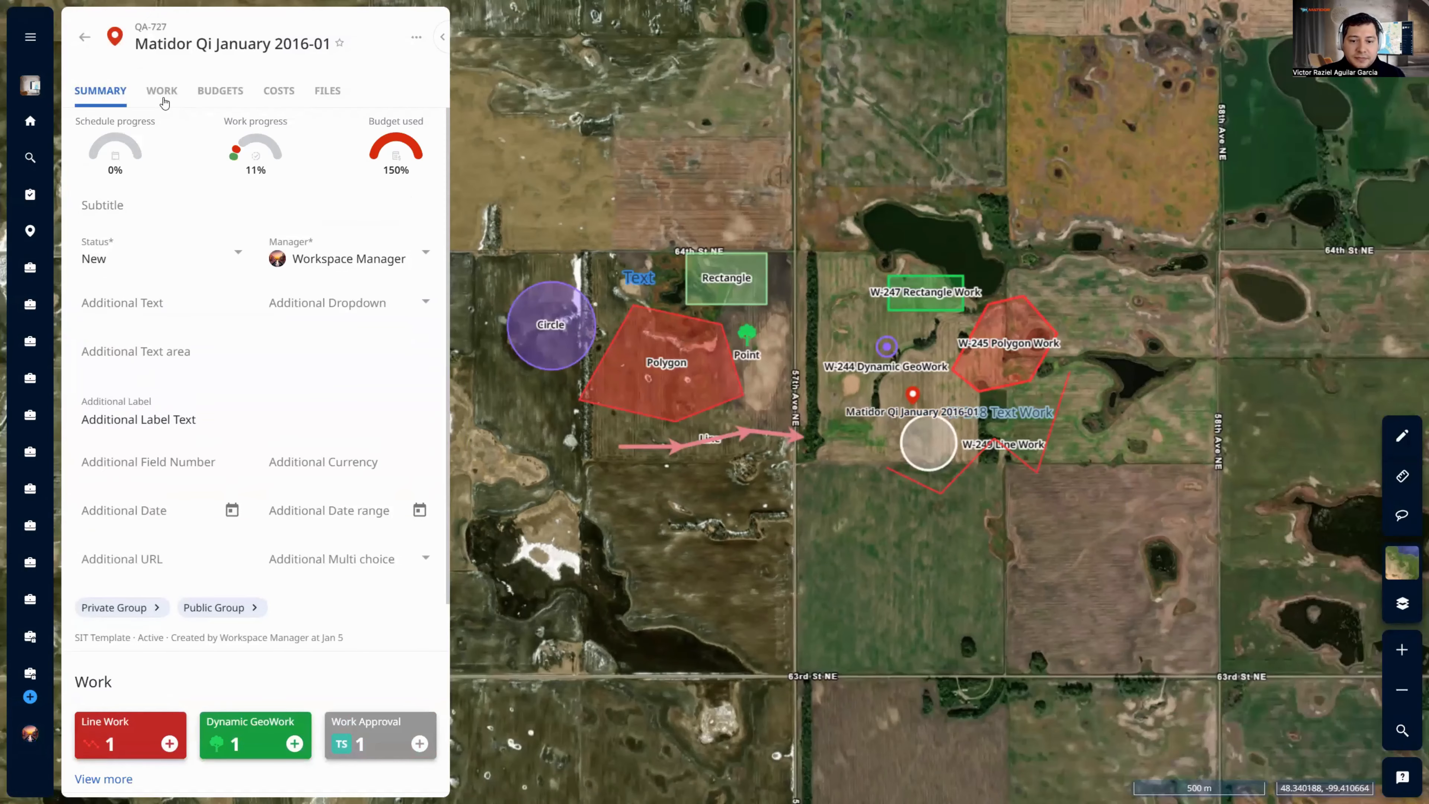
{"action": "left_click", "coordinate": [163, 92]}
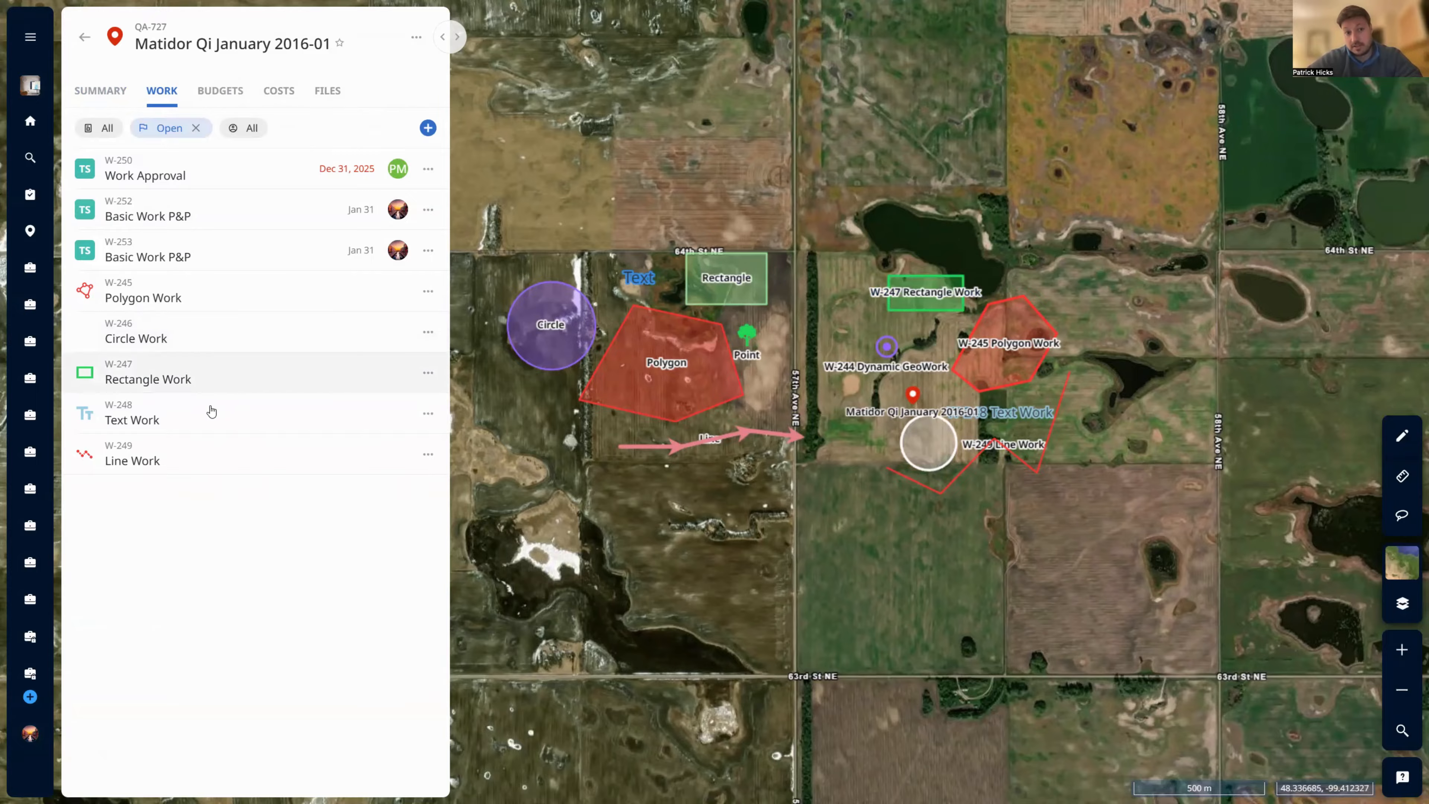
View the details of work W-245 Polygon Work and return to the project's work list
{"action": "left_click", "coordinate": [219, 299]}
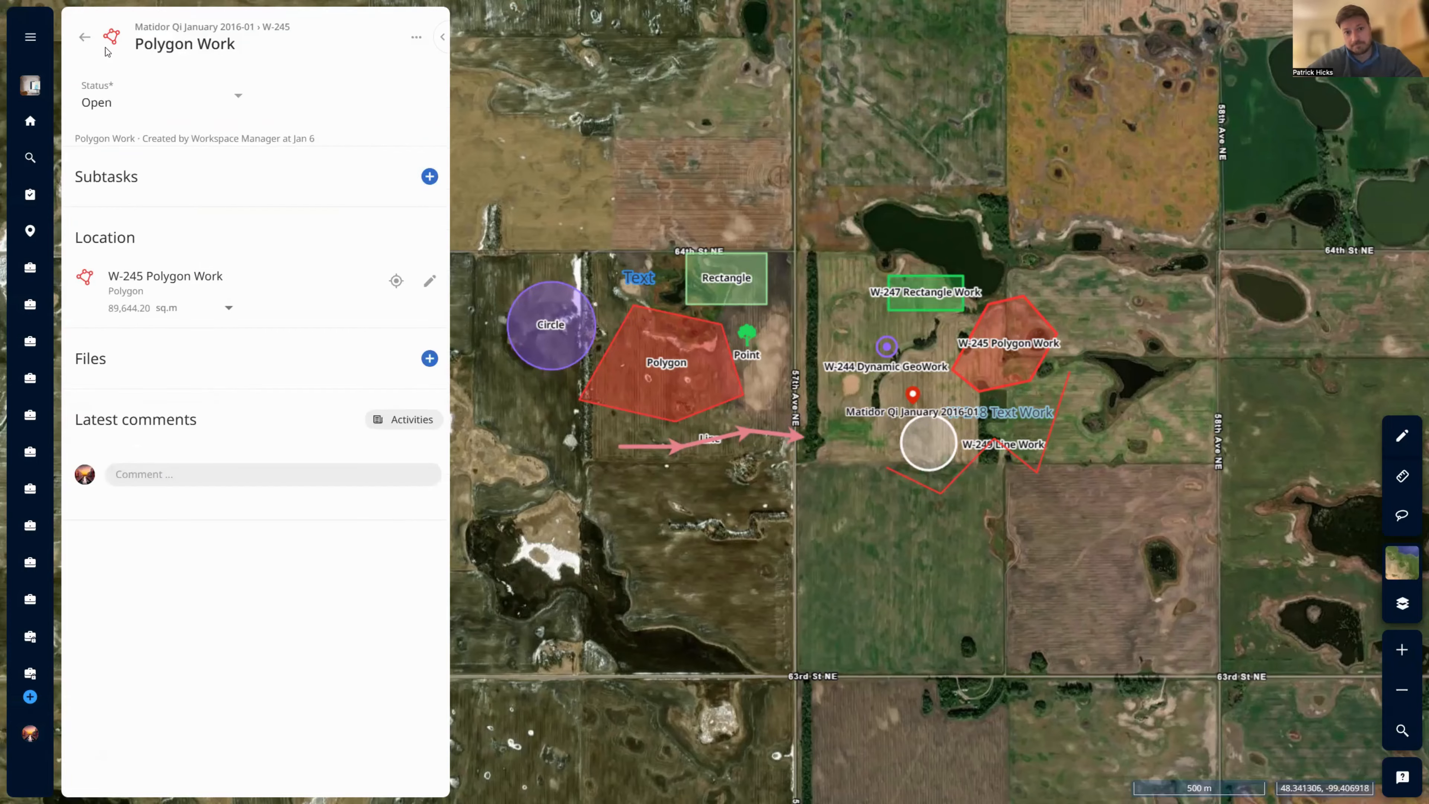
{"action": "left_click", "coordinate": [84, 37]}
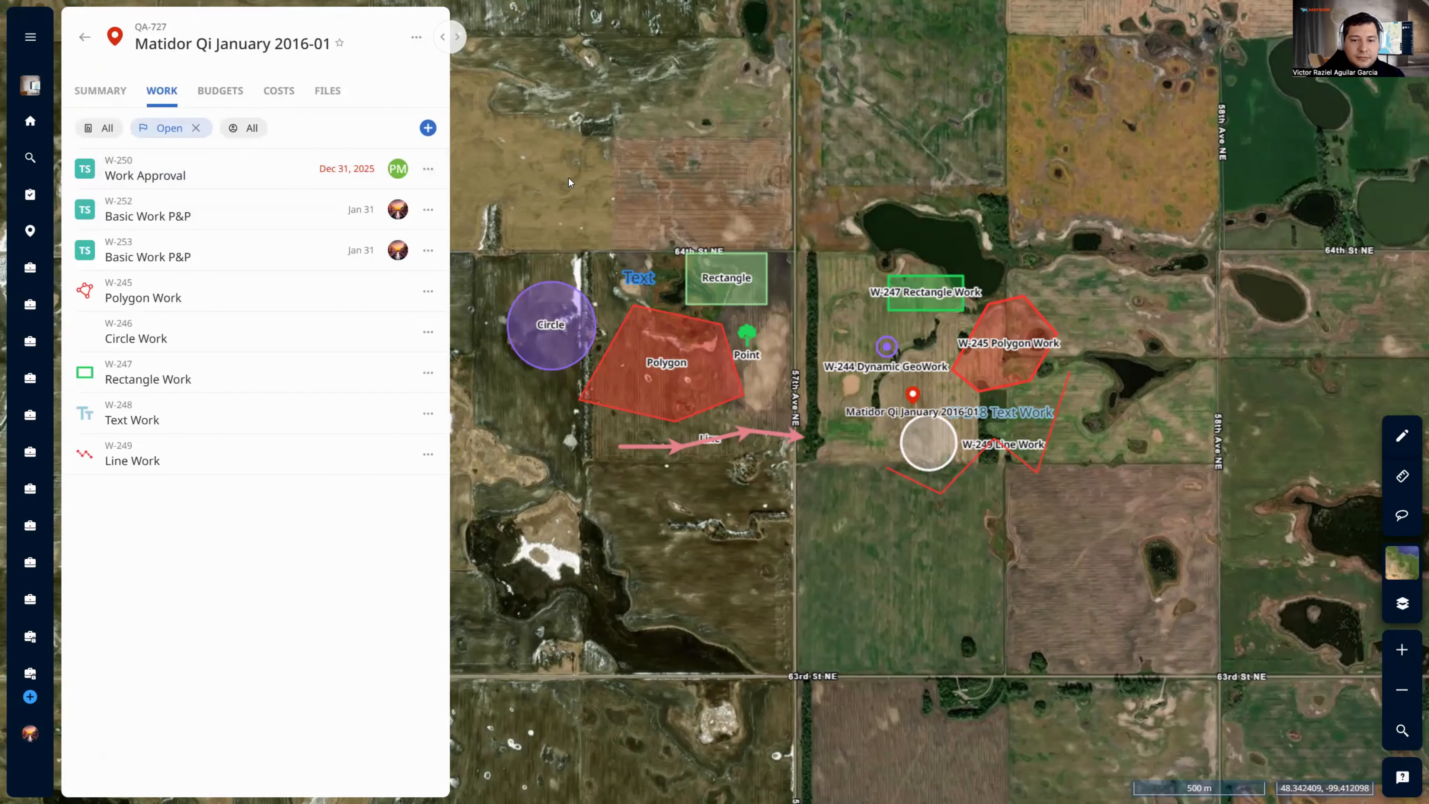
Open work W-245 Polygon Work from the project's work list and check the area unit of its location
{"action": "left_click_drag", "start_coordinate": [659, 190], "coordinate": [710, 188]}
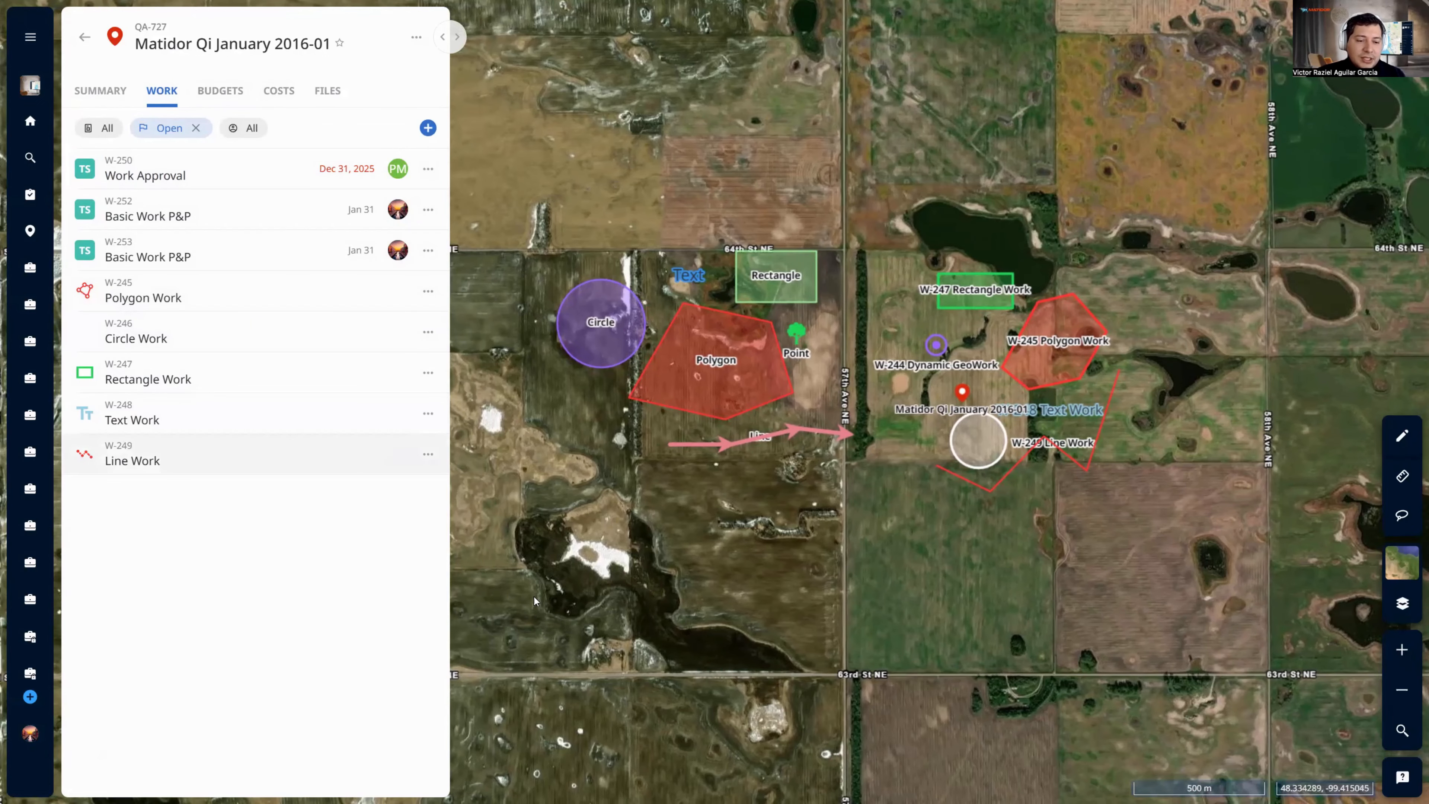
{"action": "left_click_drag", "start_coordinate": [782, 149], "coordinate": [829, 94]}
{"action": "left_click_drag", "start_coordinate": [646, 279], "coordinate": [704, 163]}
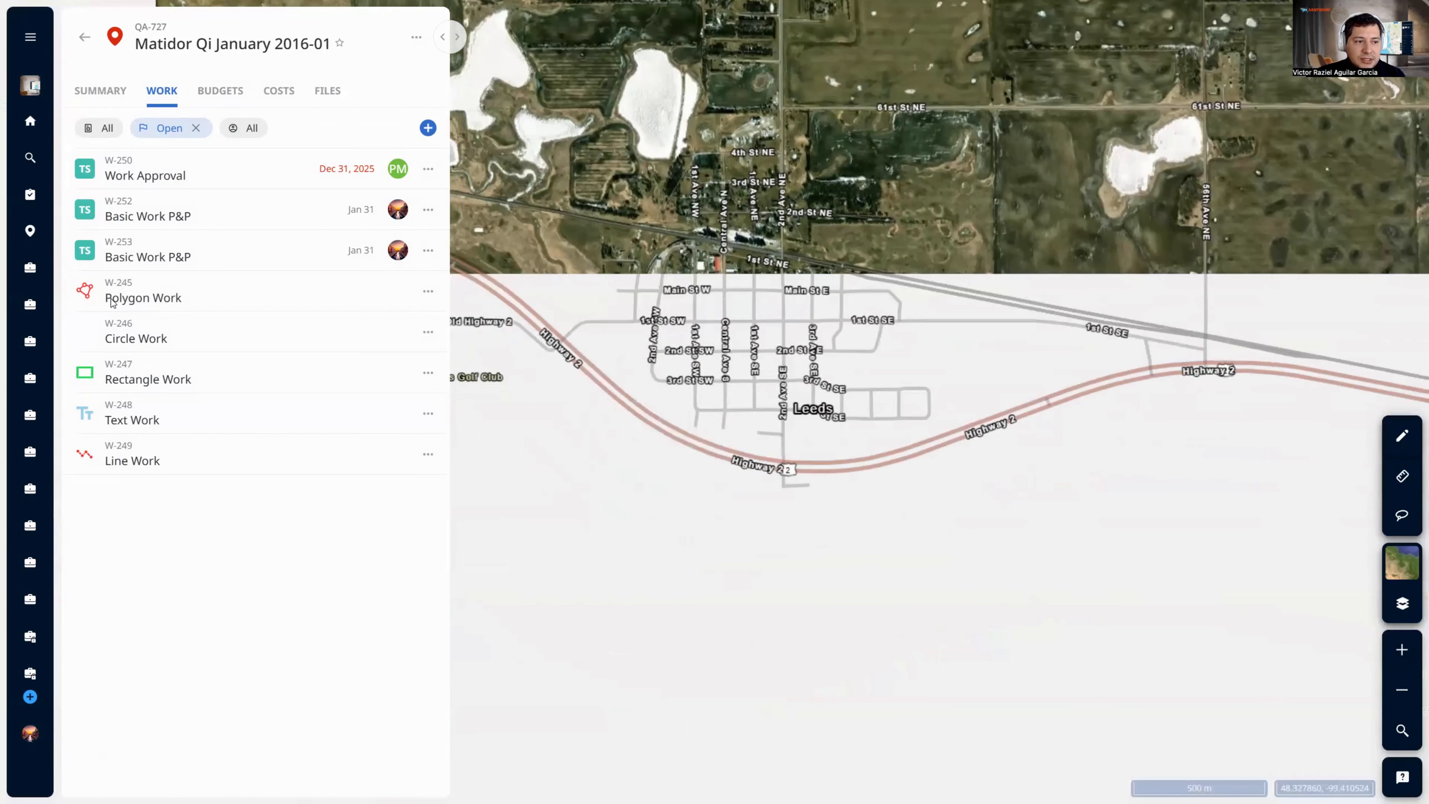
{"action": "left_click", "coordinate": [112, 298]}
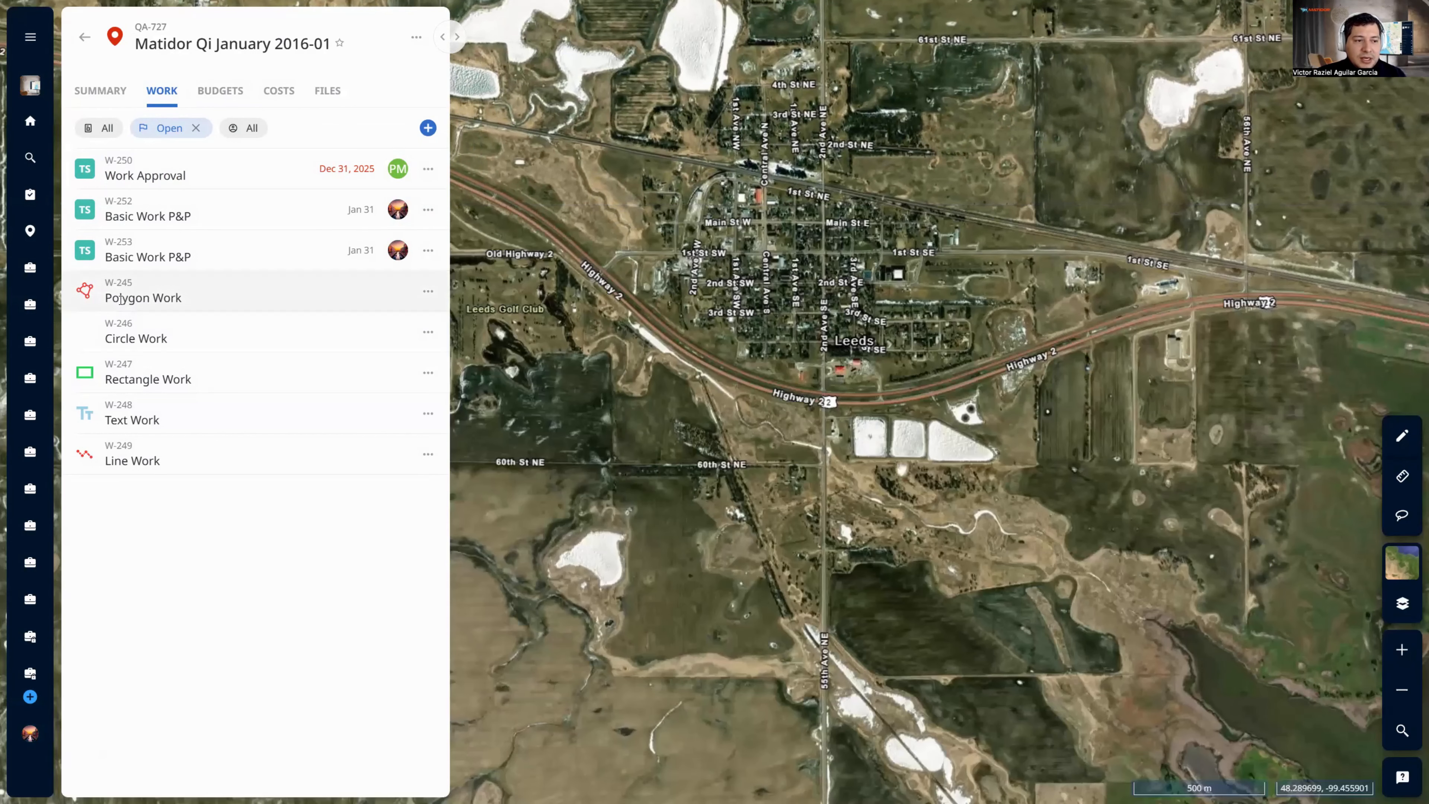
{"action": "left_click_drag", "start_coordinate": [108, 276], "coordinate": [149, 309]}
{"action": "left_click", "coordinate": [149, 309]}
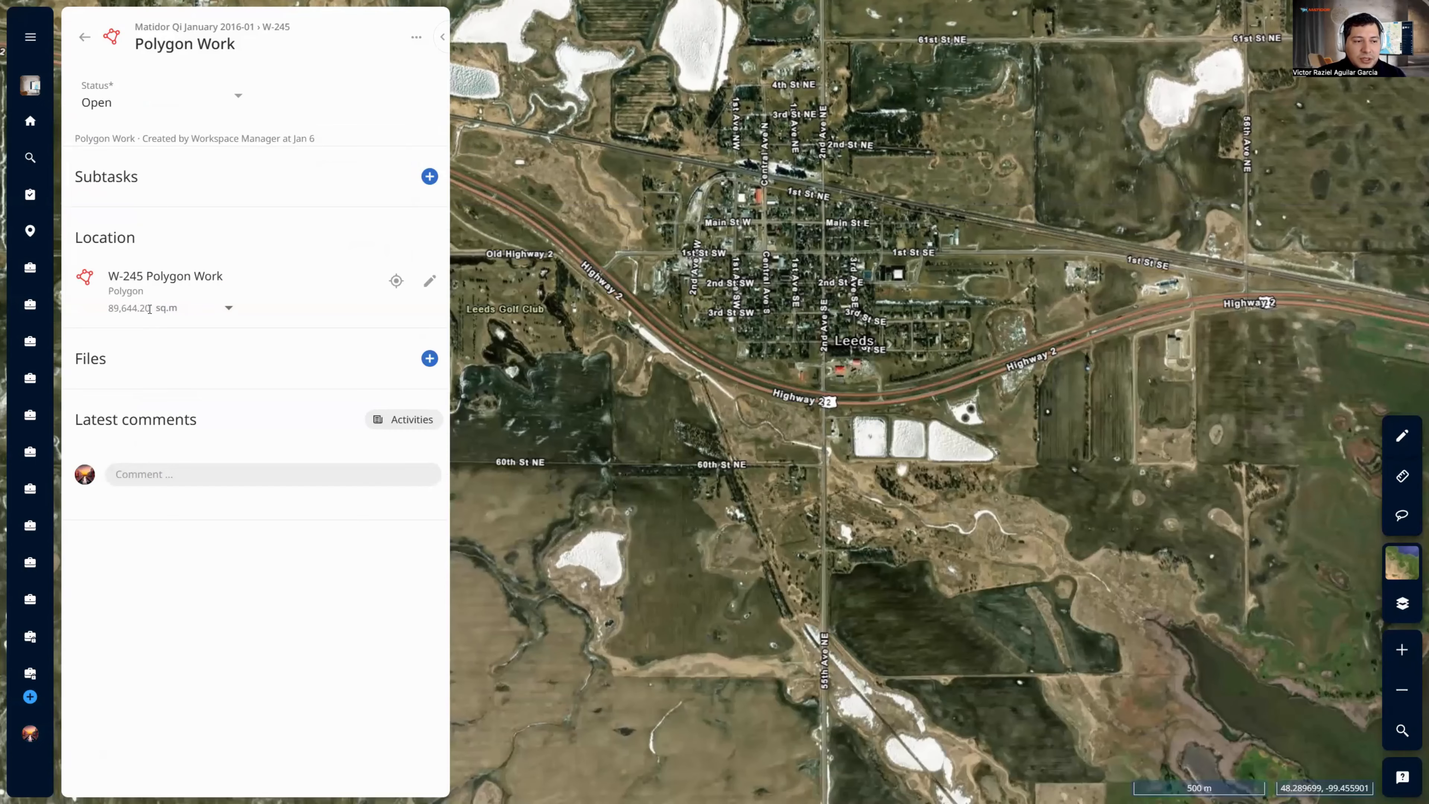
{"action": "left_click", "coordinate": [181, 307]}
{"action": "left_click", "coordinate": [188, 367]}
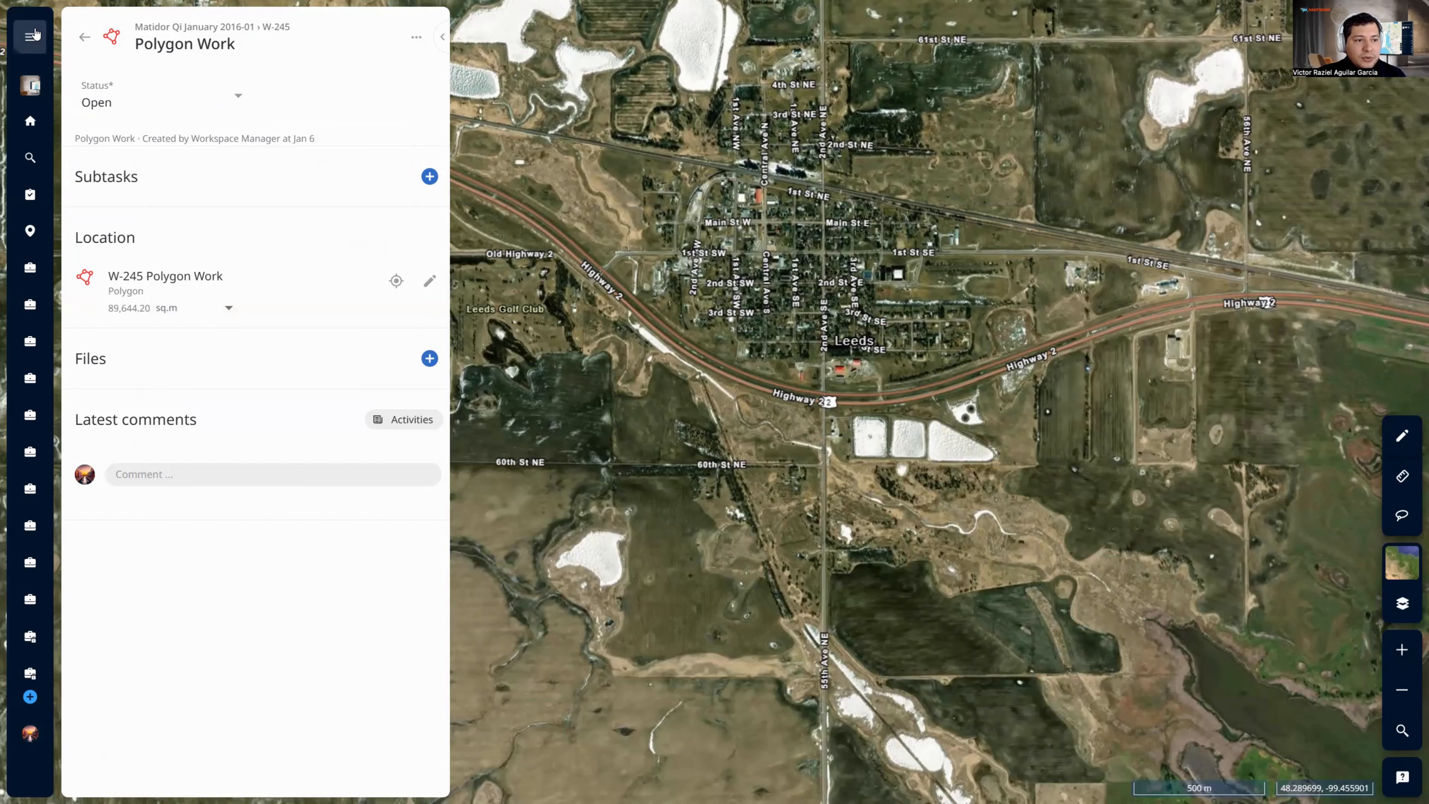
Open the personal settings, review the profile fields, and close them
{"action": "left_click", "coordinate": [35, 34]}
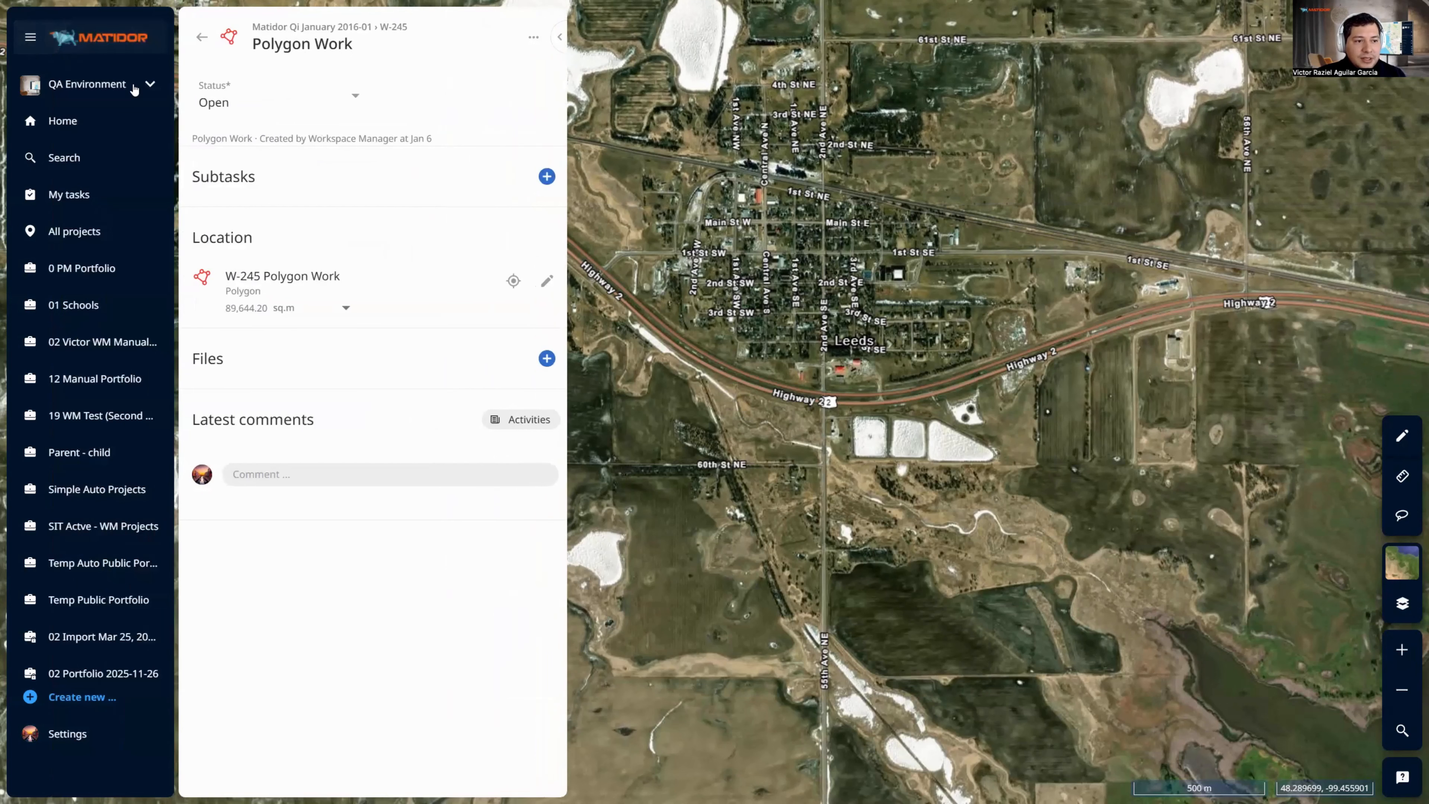
{"action": "left_click", "coordinate": [86, 737]}
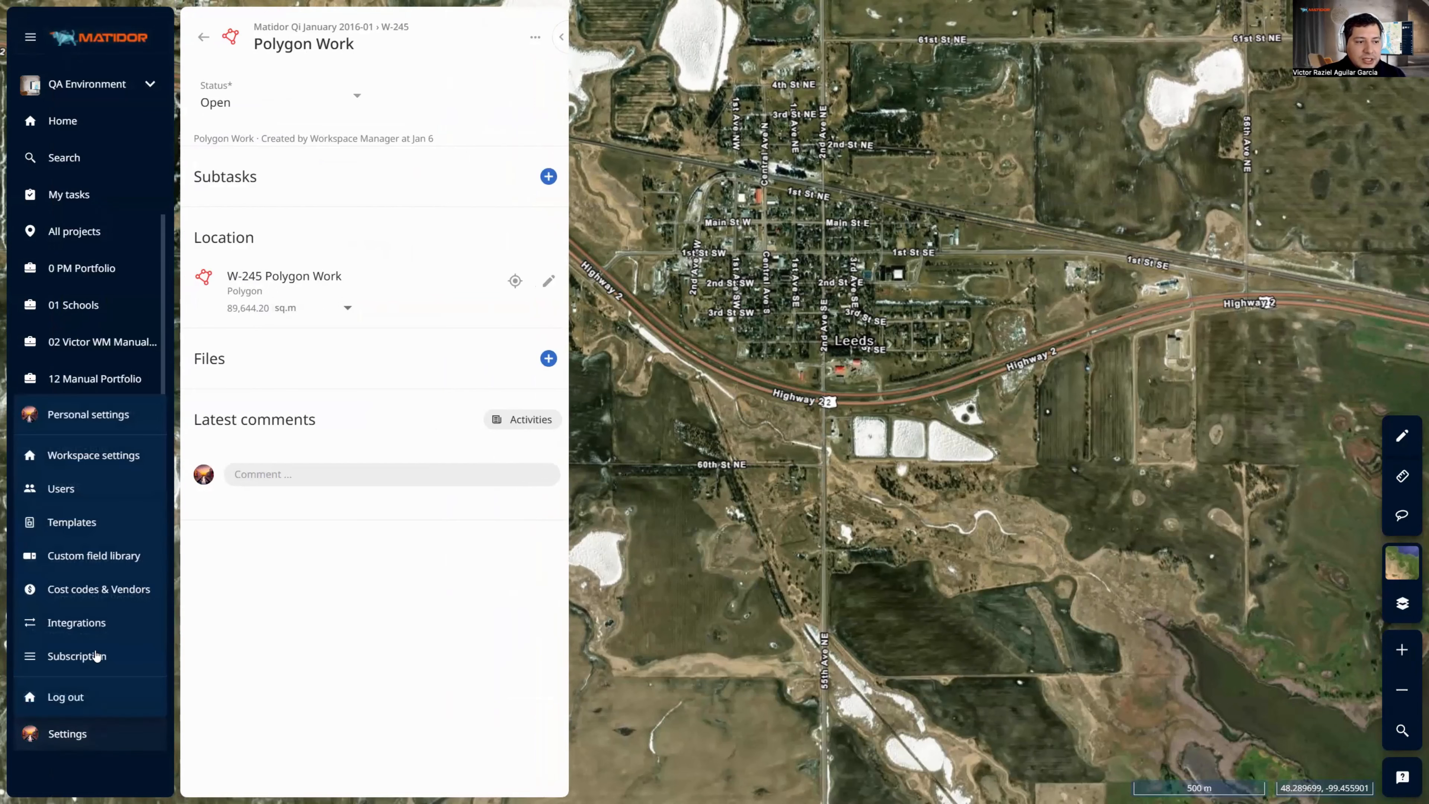
{"action": "left_click", "coordinate": [102, 417]}
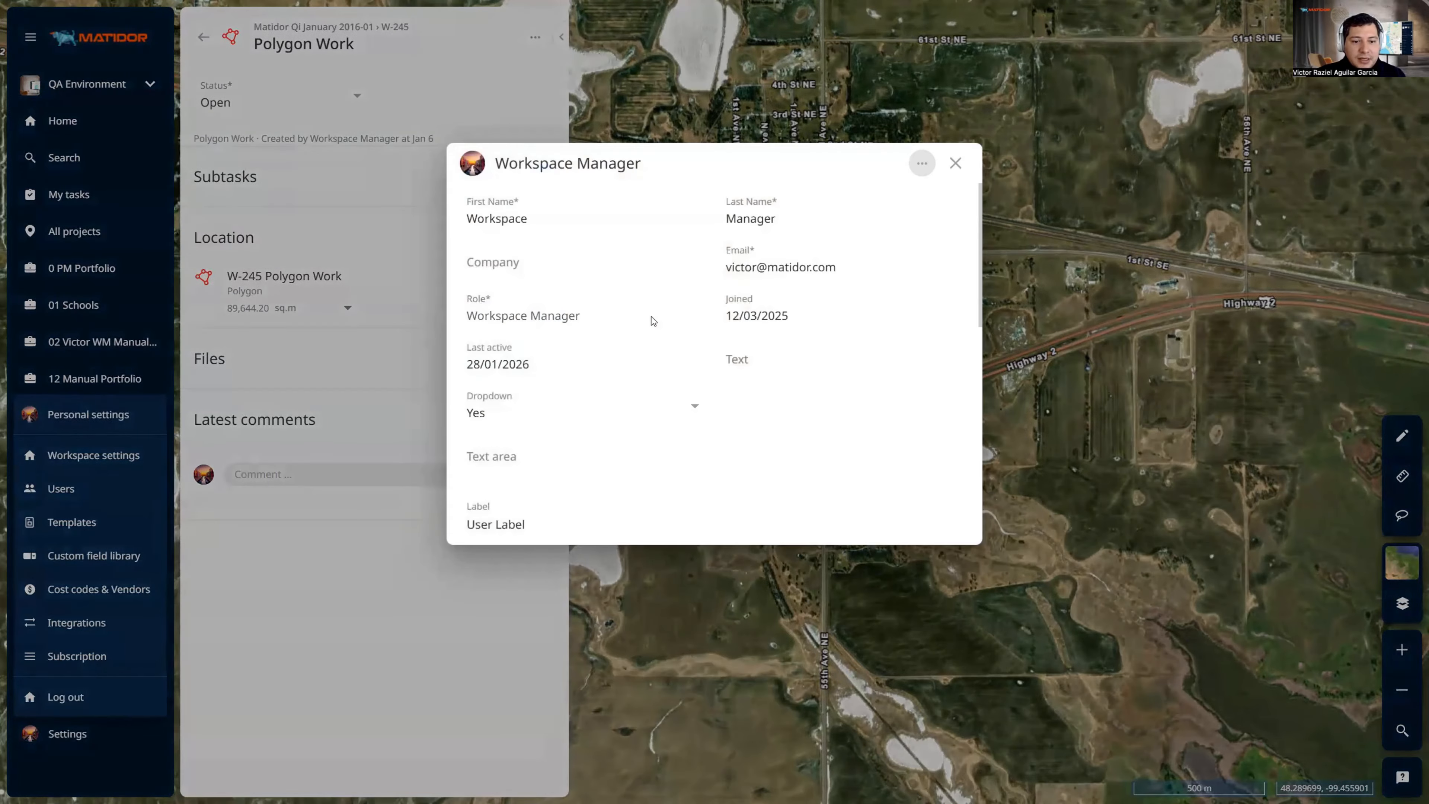
{"action": "scroll", "coordinate": [651, 317], "scroll_direction": "down", "scroll_amount": 5}
{"action": "left_click", "coordinate": [956, 164]}
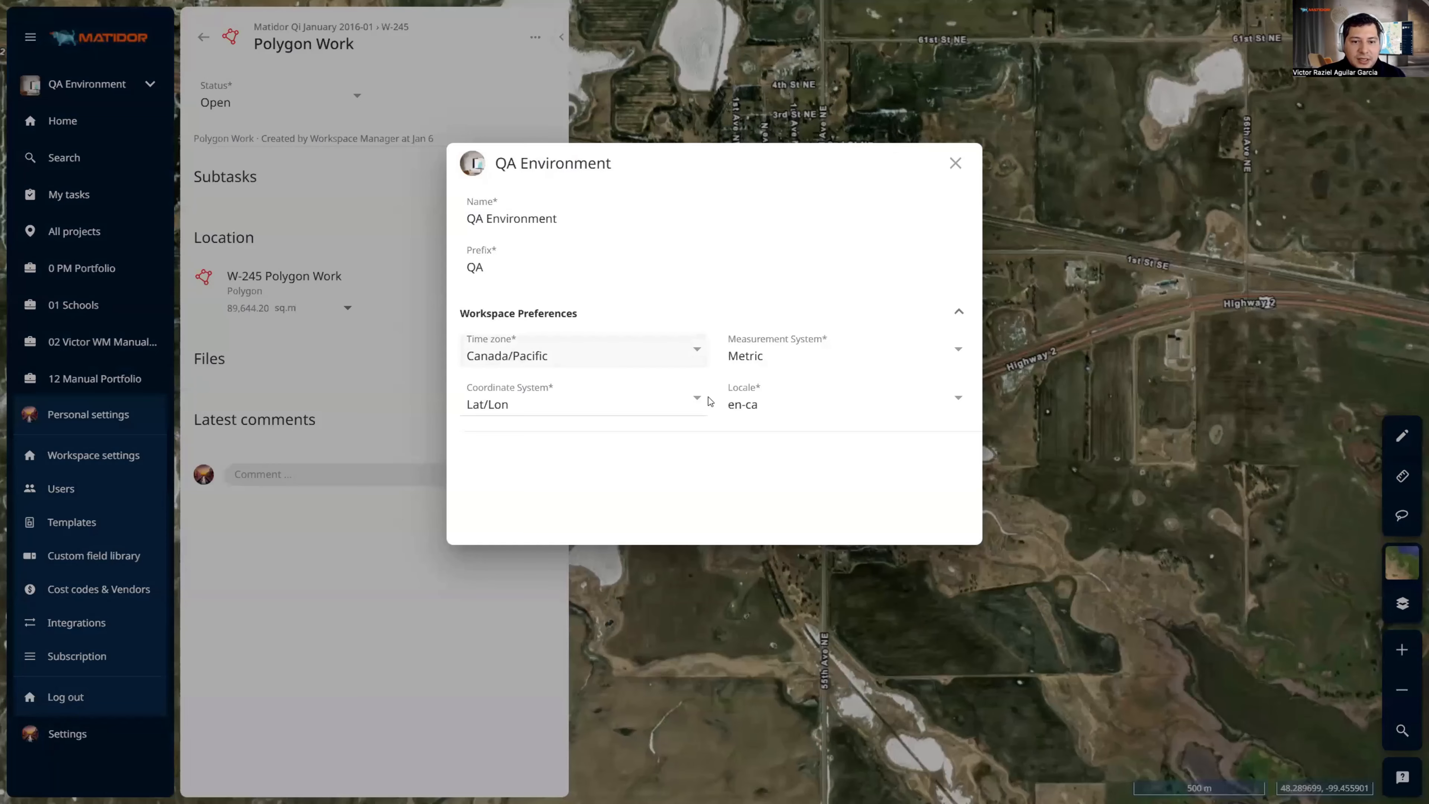
Review the measurement system and coordinate system options in the QA Environment workspace preferences without changing them, and close the settings
{"action": "left_click", "coordinate": [774, 367]}
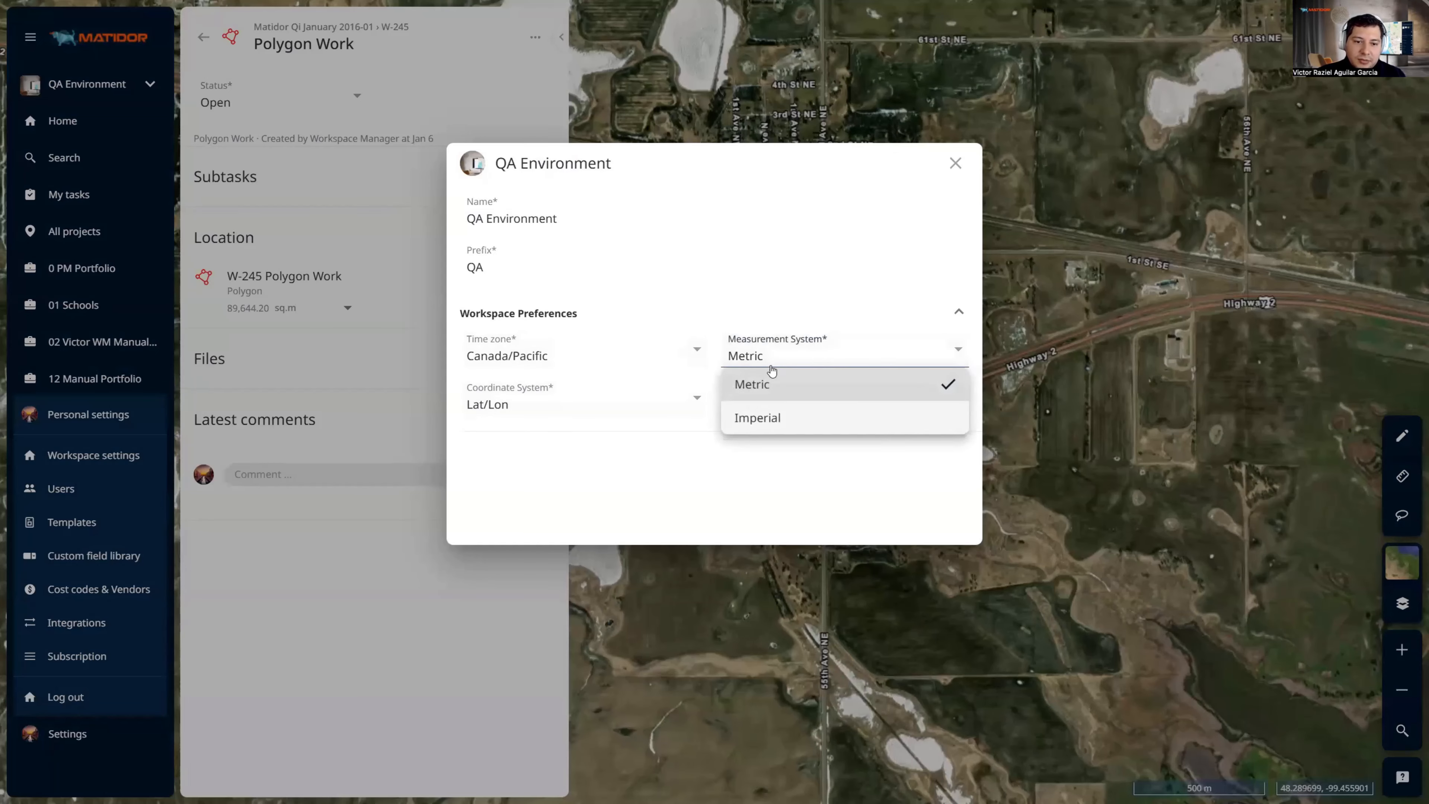
{"action": "left_click", "coordinate": [616, 449]}
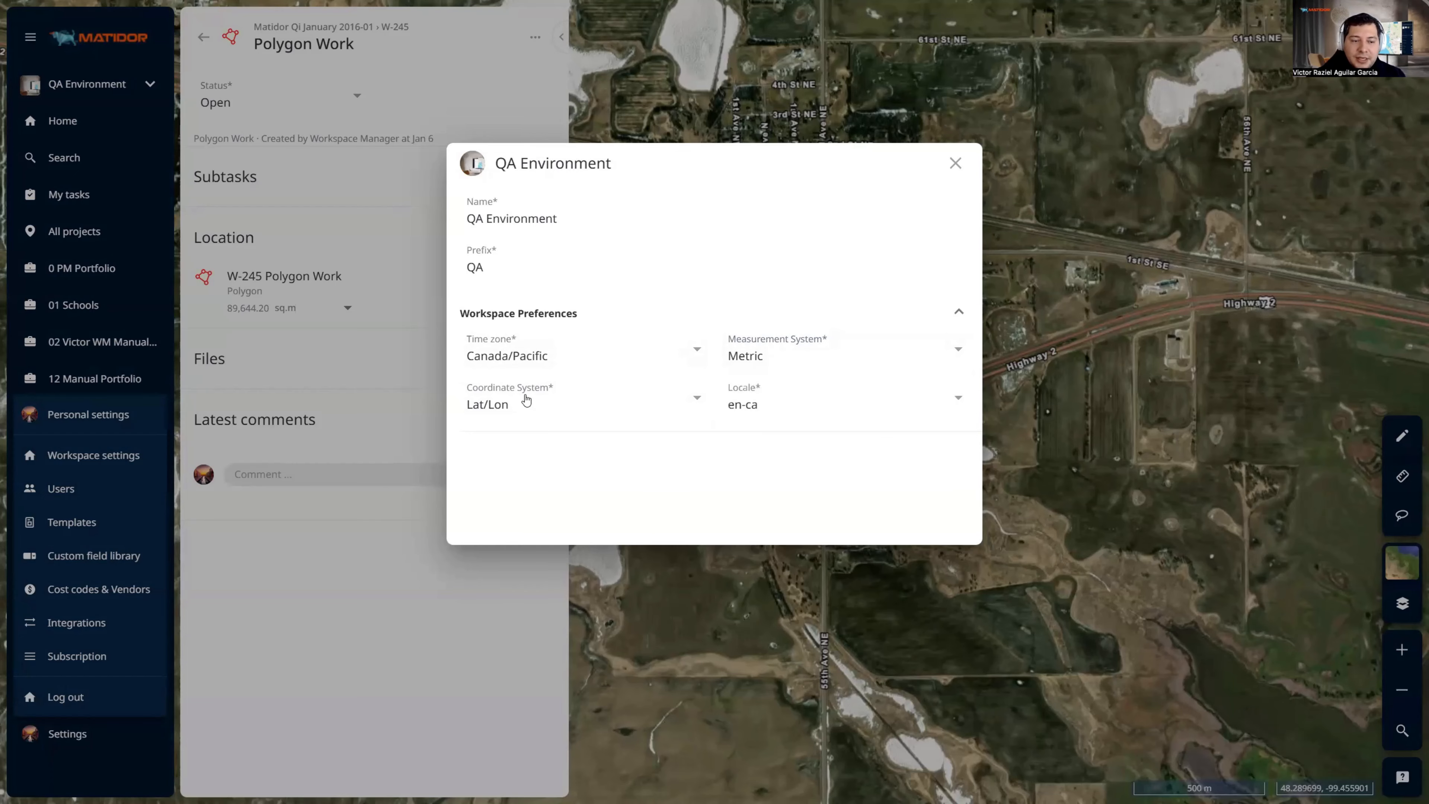
{"action": "left_click", "coordinate": [519, 398]}
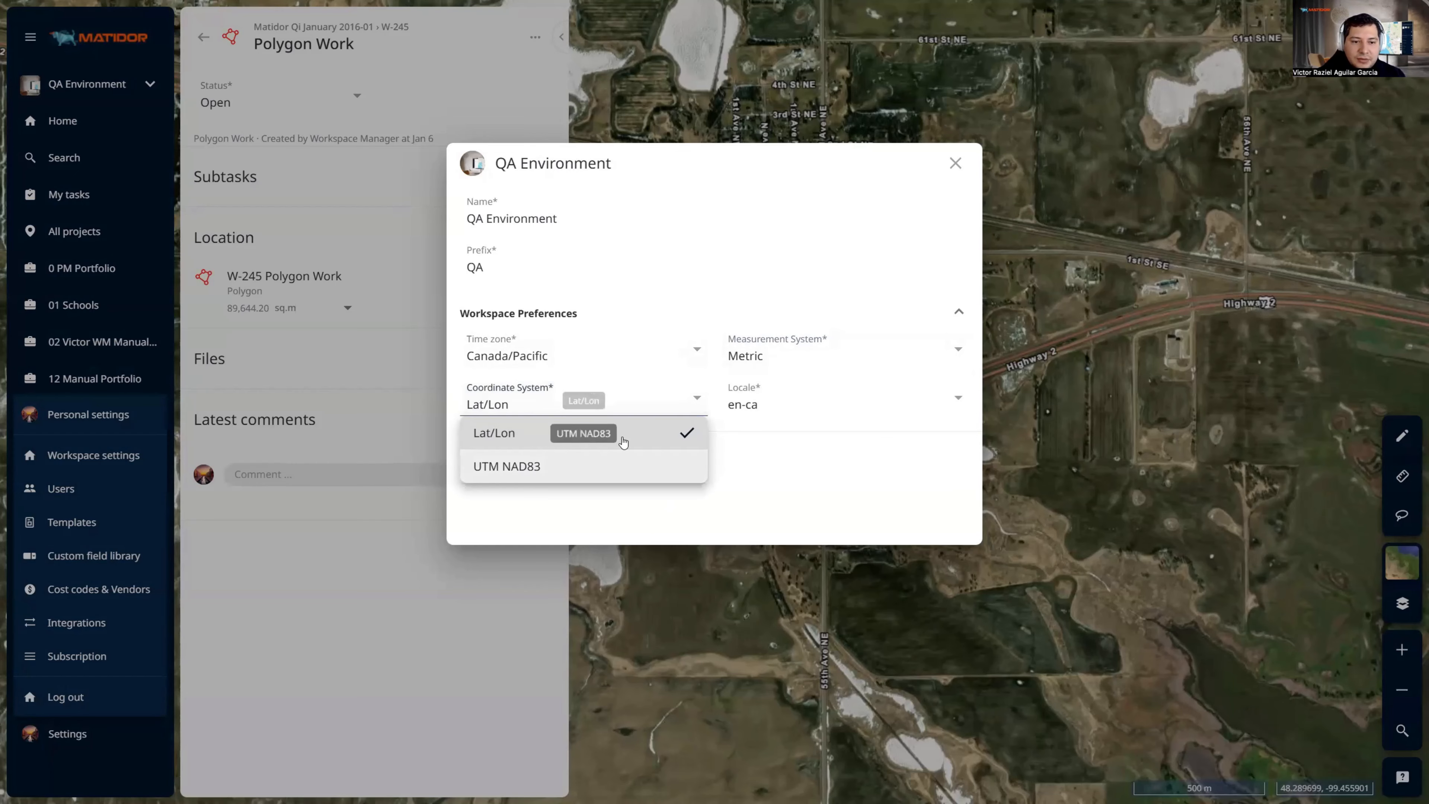
{"action": "left_click", "coordinate": [814, 435]}
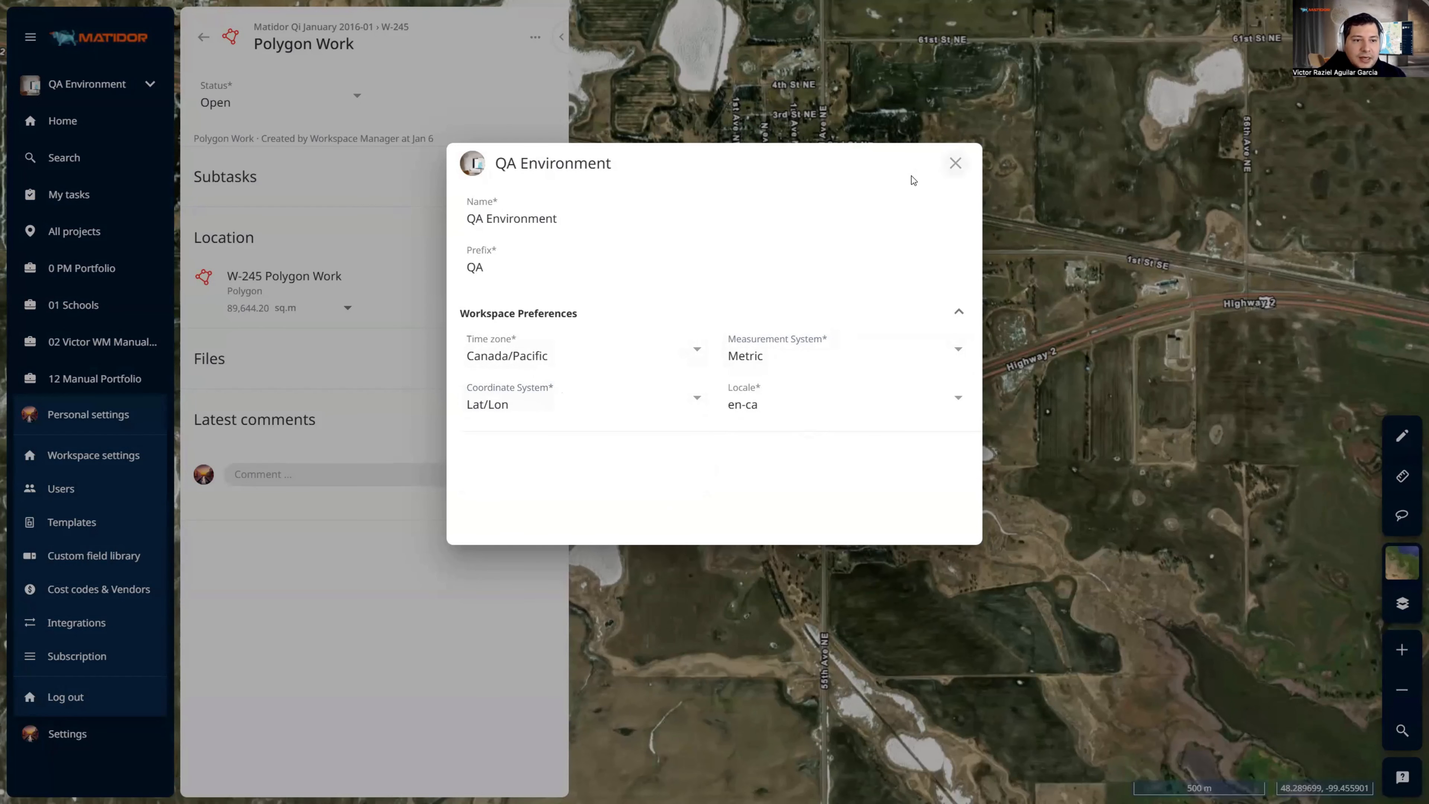
{"action": "left_click", "coordinate": [955, 162]}
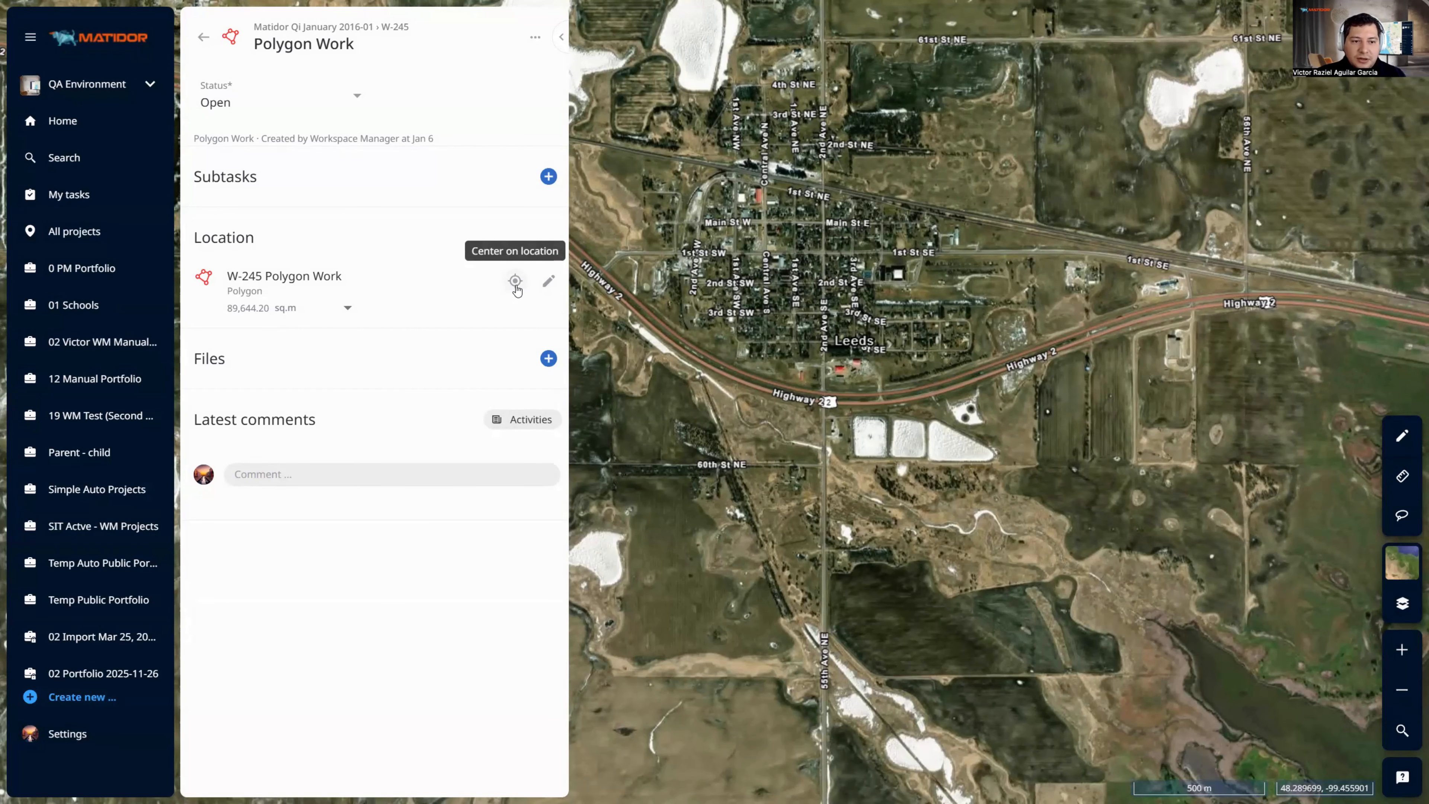
Center the map on the W-245 Polygon Work location and preview its PDF export options with Map included, without exporting
{"action": "left_click", "coordinate": [515, 281]}
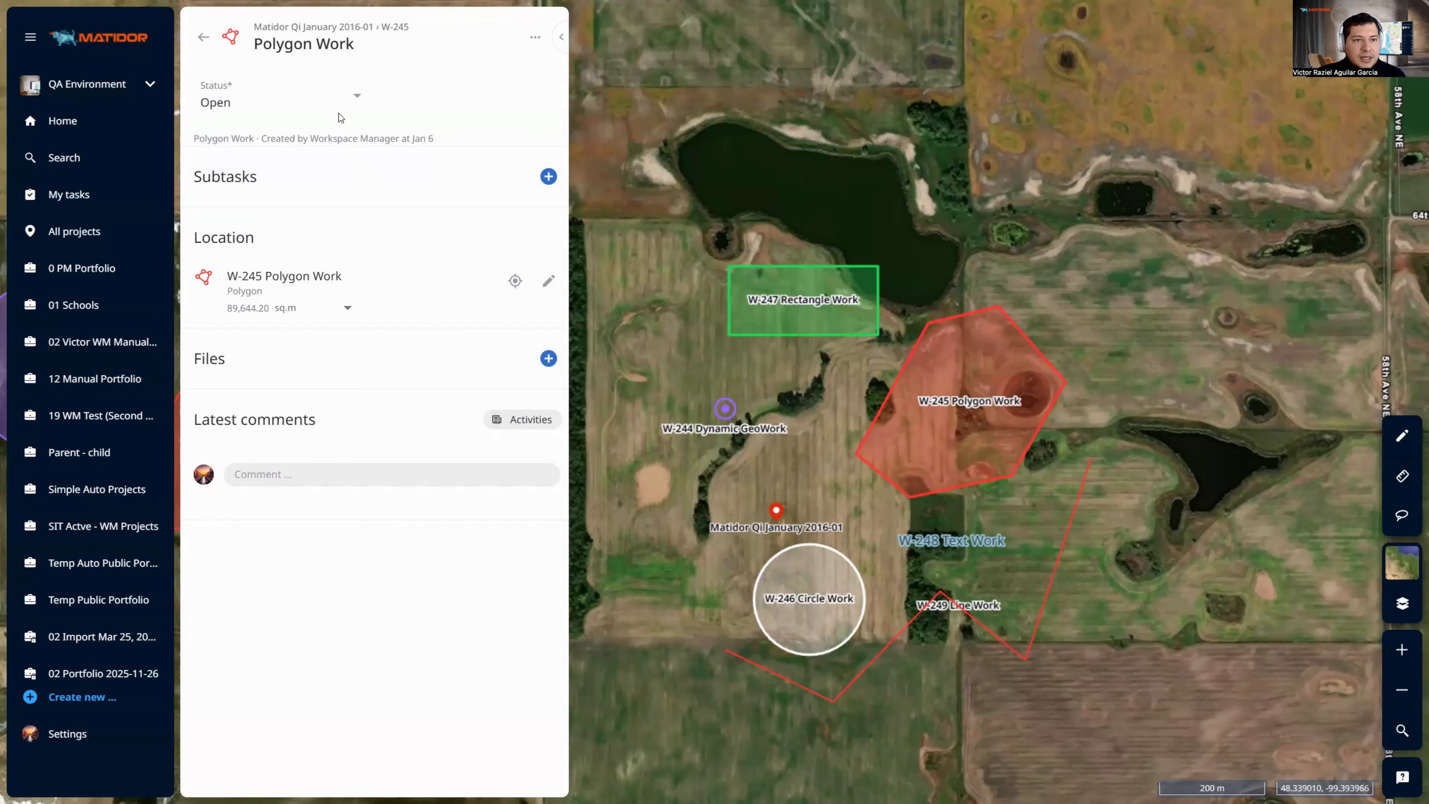
{"action": "left_click", "coordinate": [530, 40]}
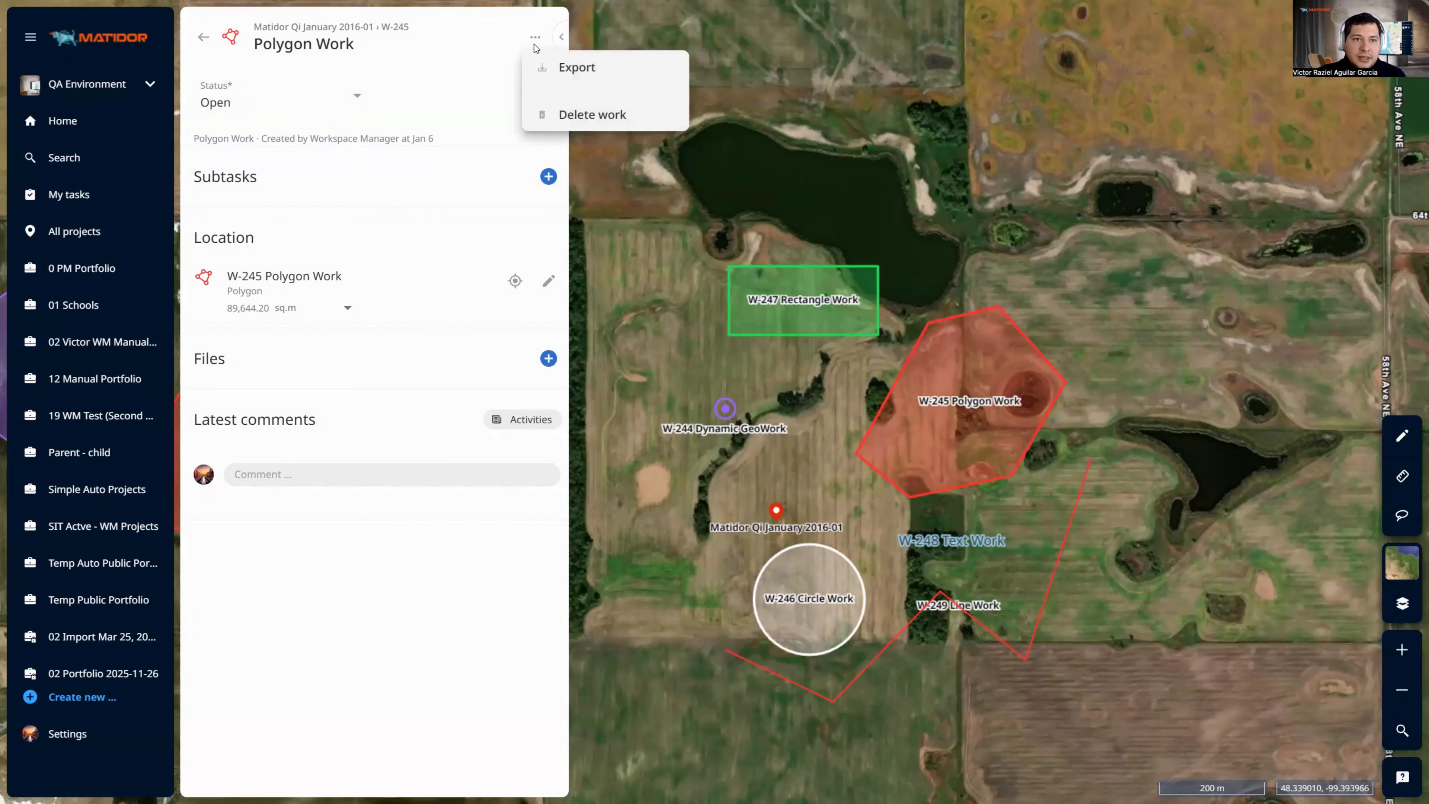
{"action": "left_click", "coordinate": [563, 68]}
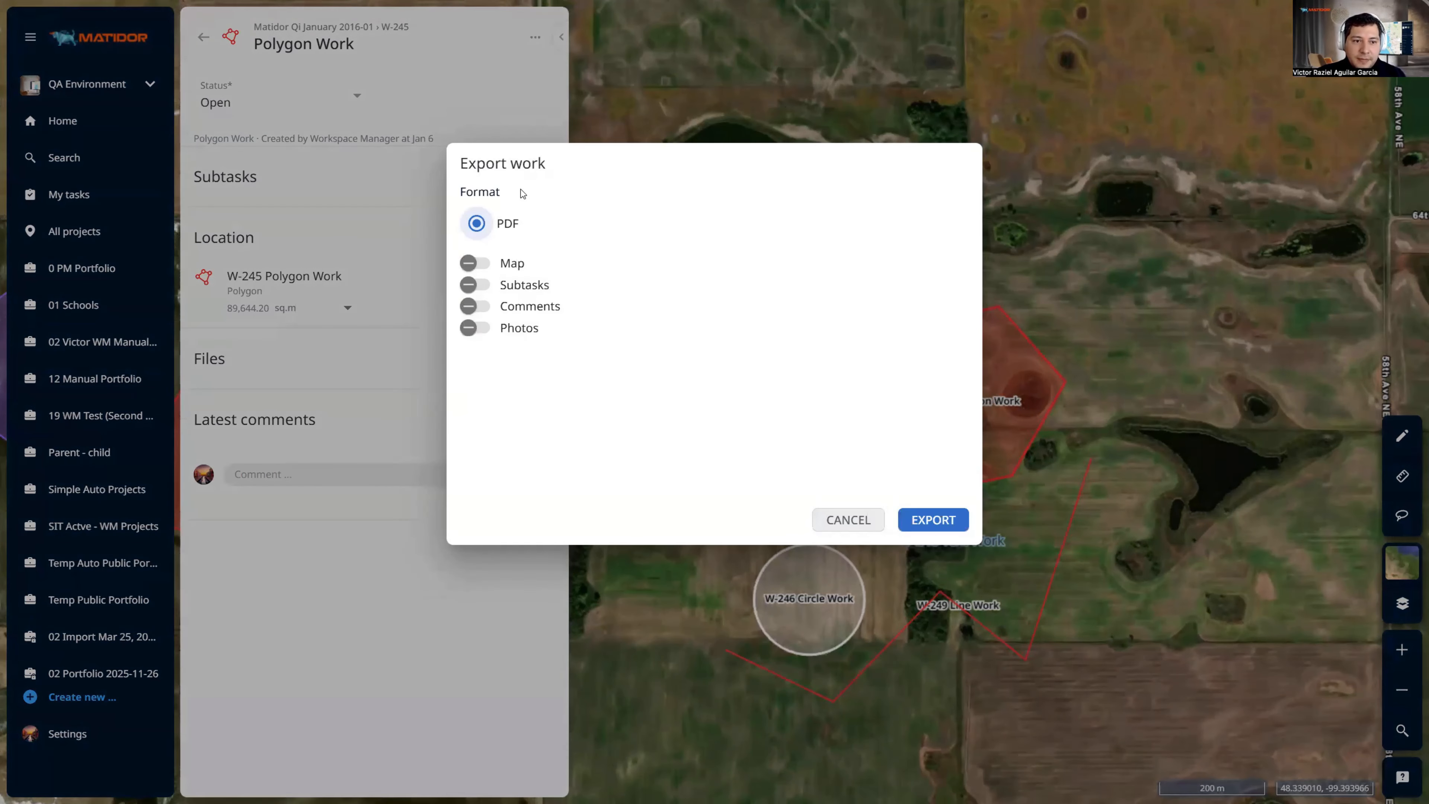
{"action": "left_click", "coordinate": [482, 263]}
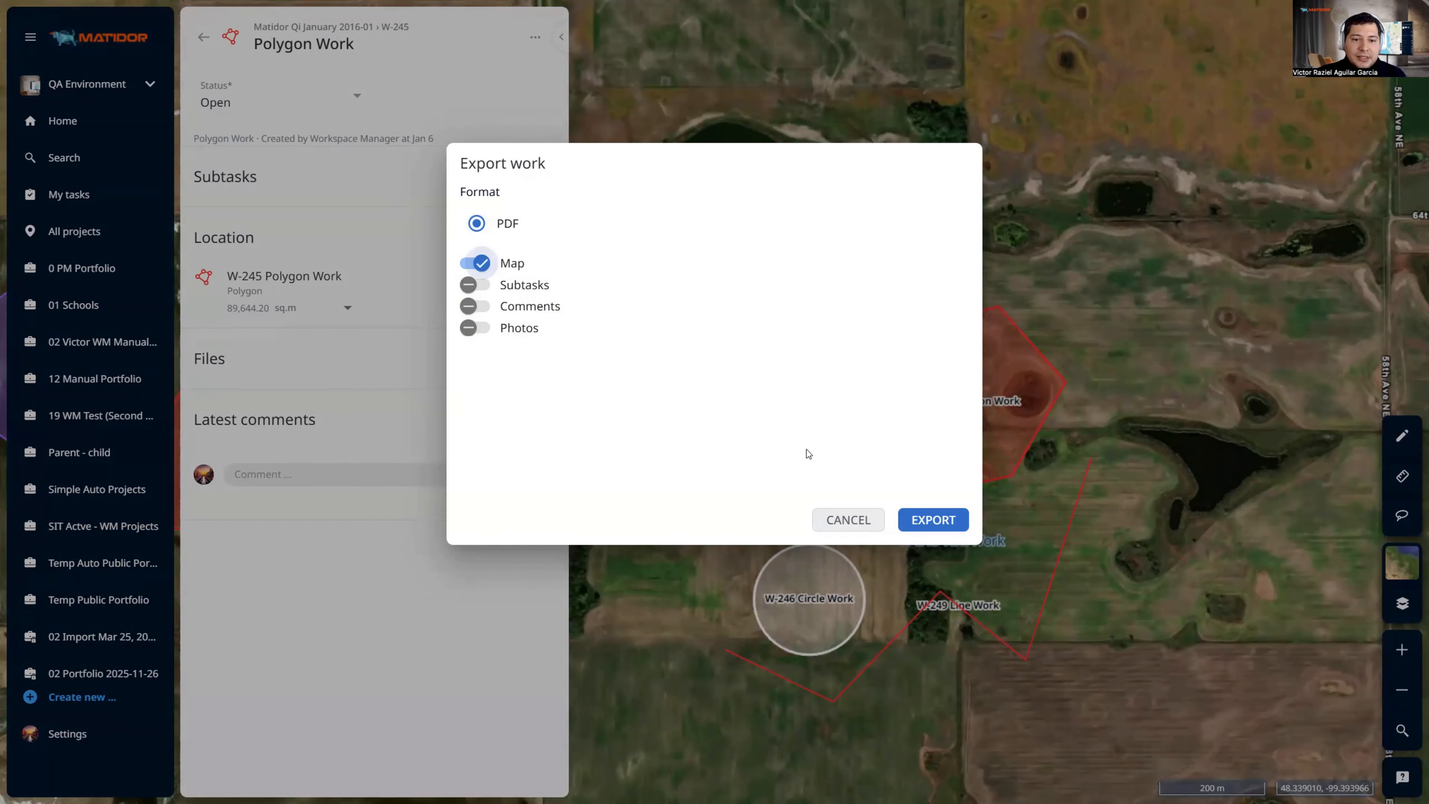
{"action": "left_click", "coordinate": [840, 521]}
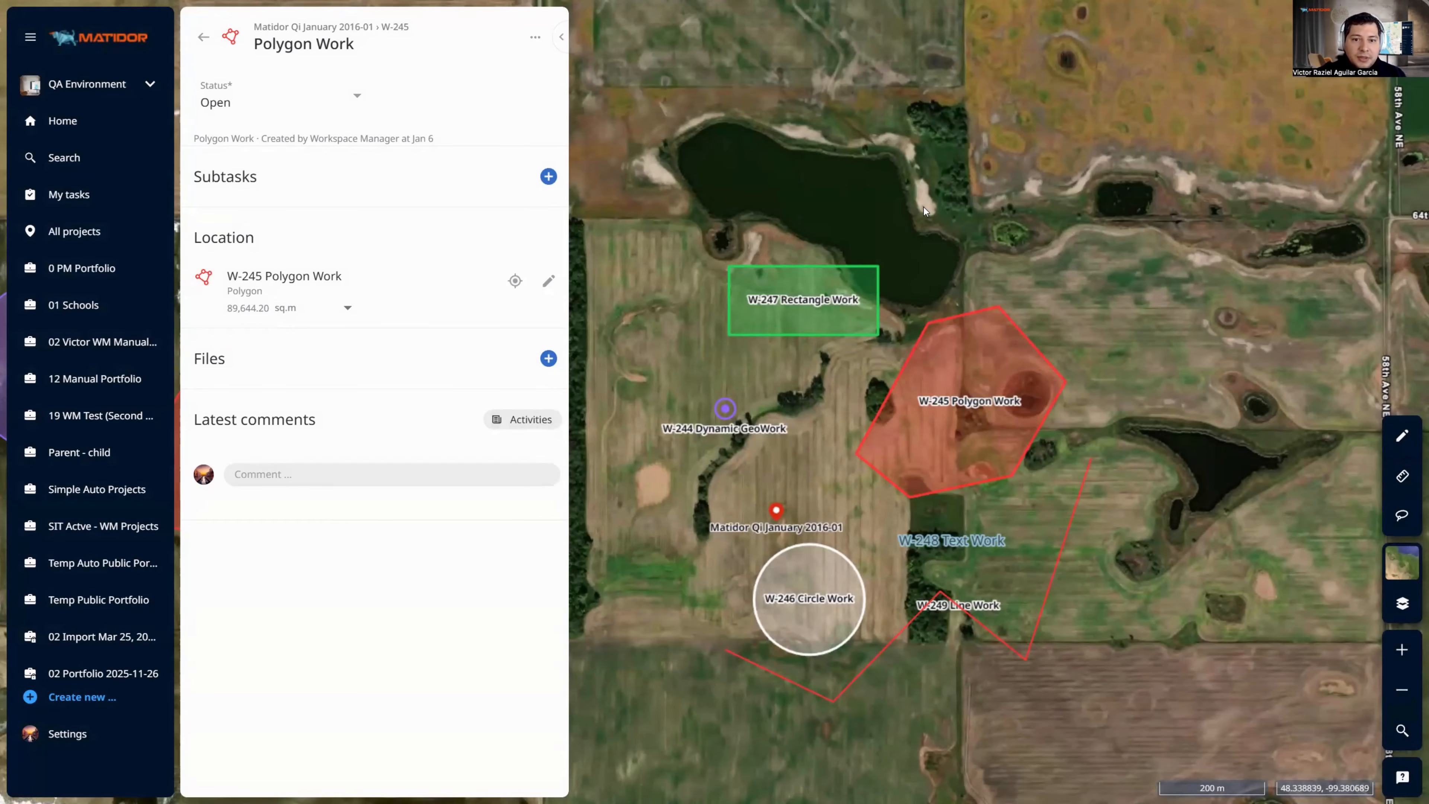
Review the export options of W-245 Polygon Work again with the sidebar collapsed, cancel, and return to the project's work list
{"action": "scroll", "coordinate": [924, 207], "scroll_direction": "down", "scroll_amount": 5}
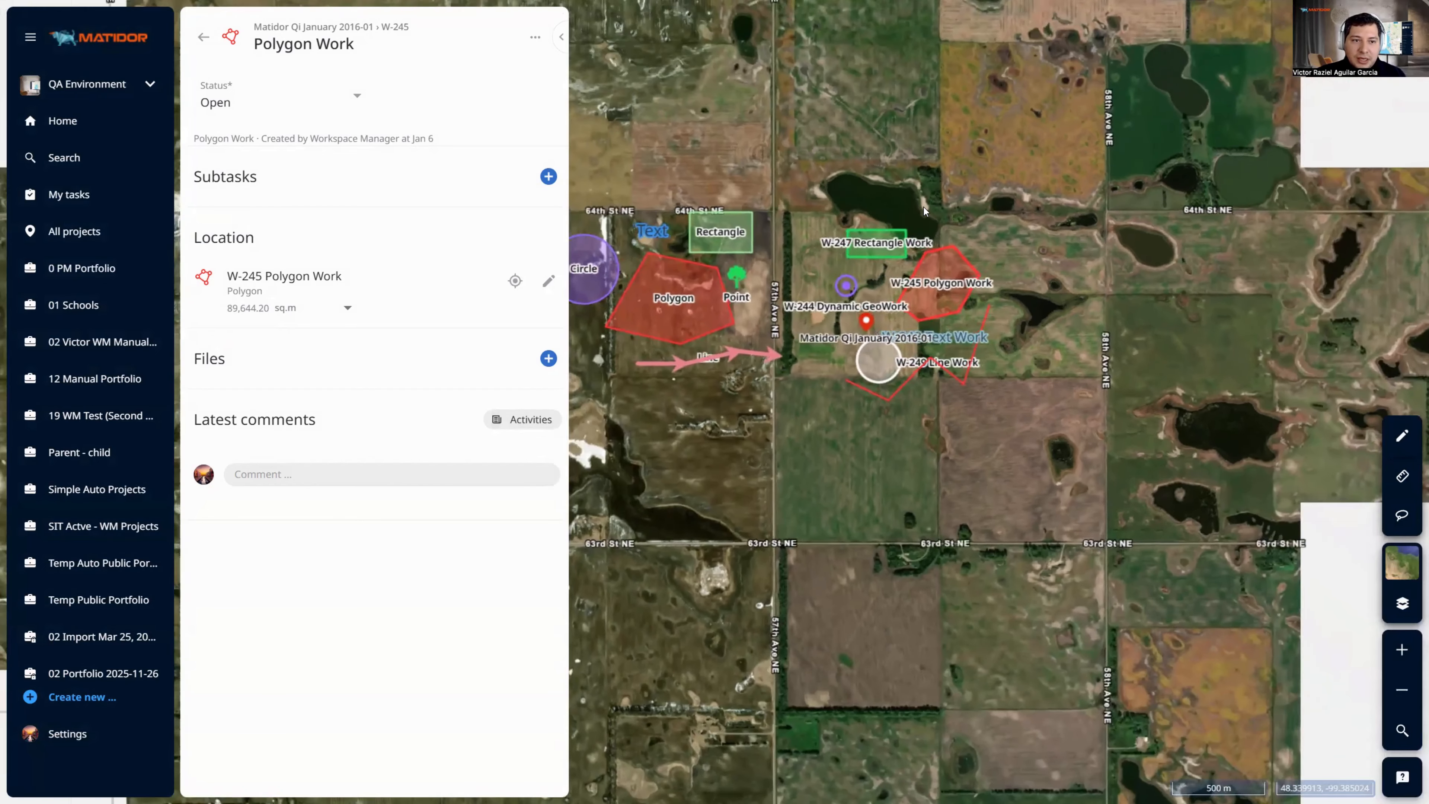
{"action": "scroll", "coordinate": [924, 207], "scroll_direction": "up", "scroll_amount": 3}
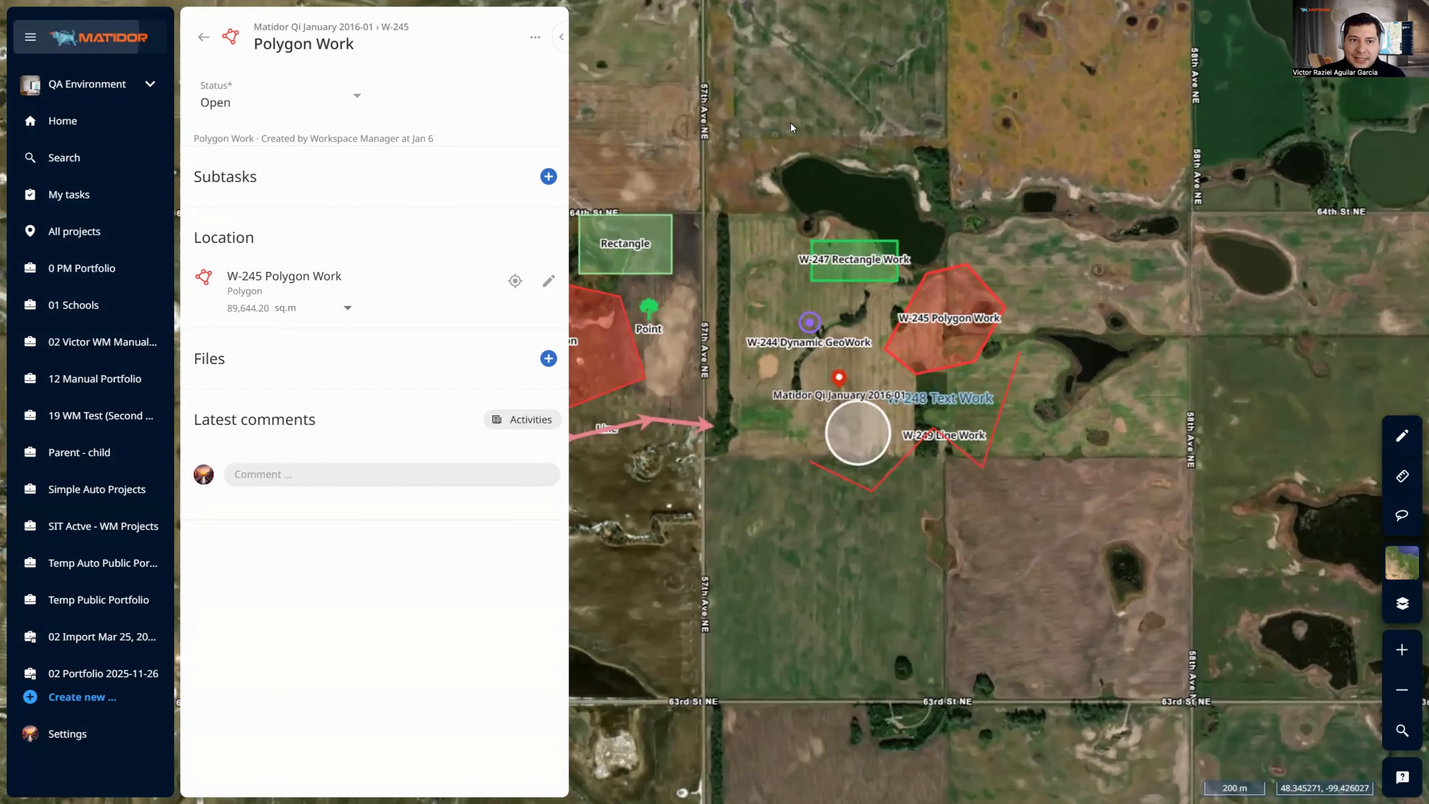
{"action": "left_click", "coordinate": [31, 37]}
{"action": "left_click", "coordinate": [417, 37]}
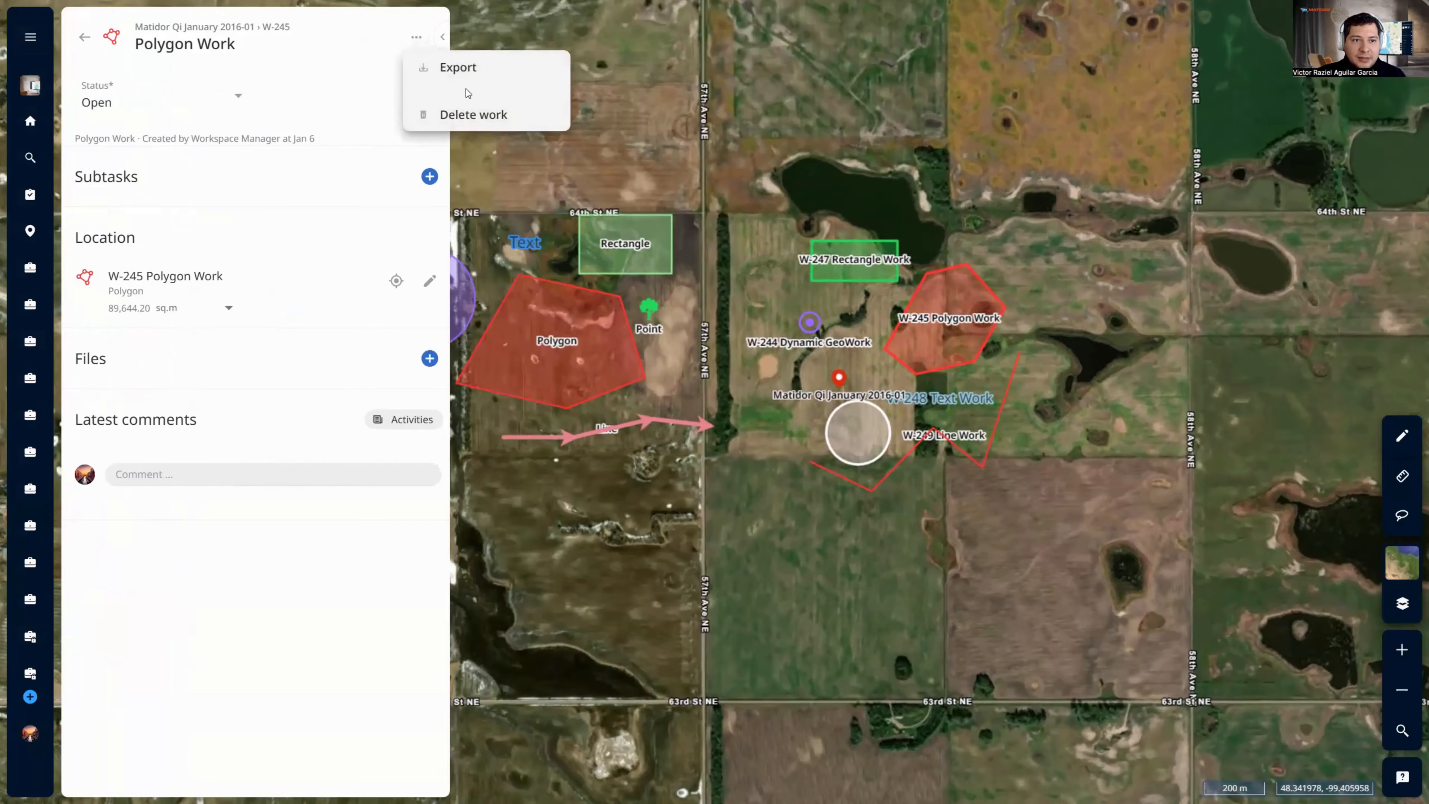
{"action": "left_click", "coordinate": [478, 65]}
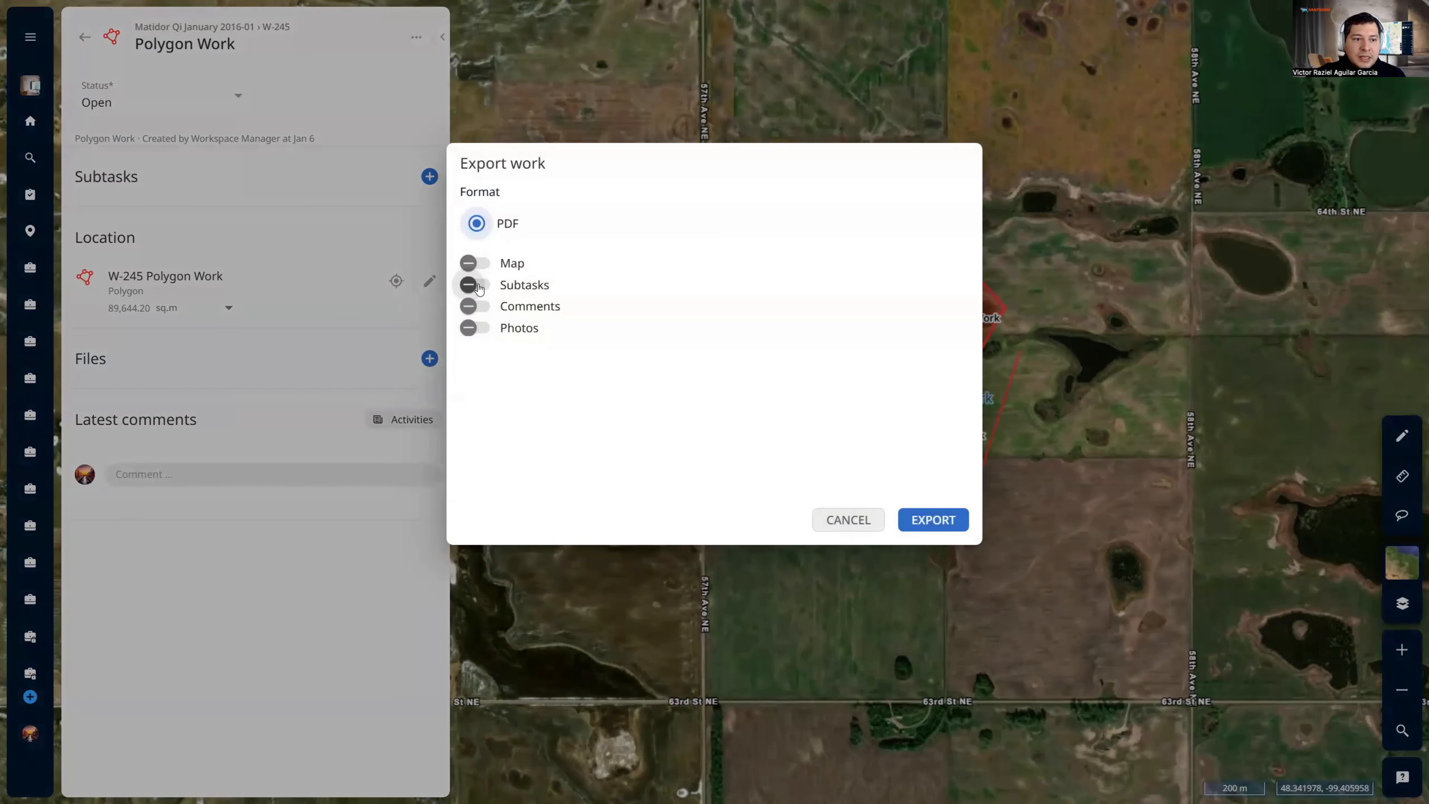
{"action": "left_click", "coordinate": [834, 518]}
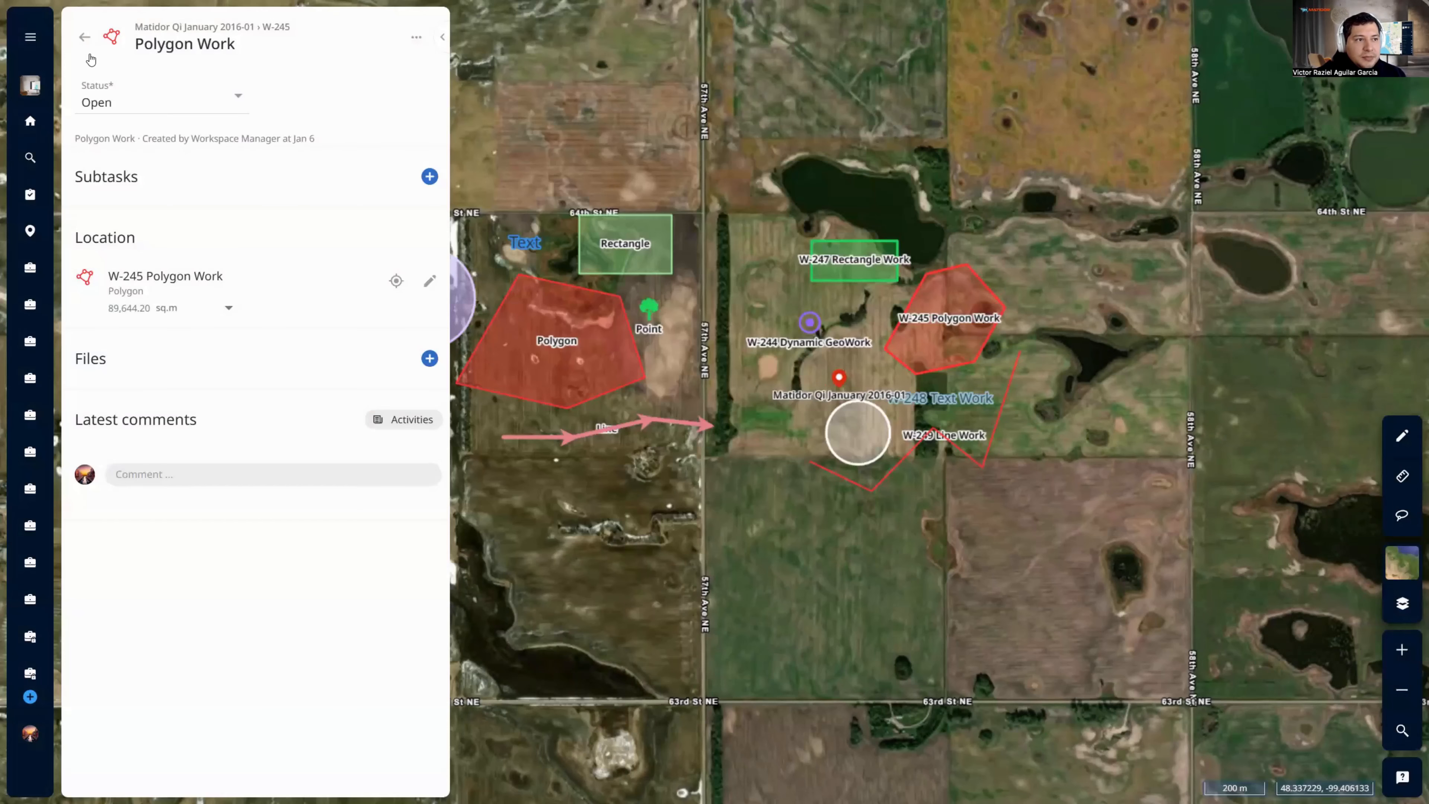
{"action": "left_click", "coordinate": [84, 37]}
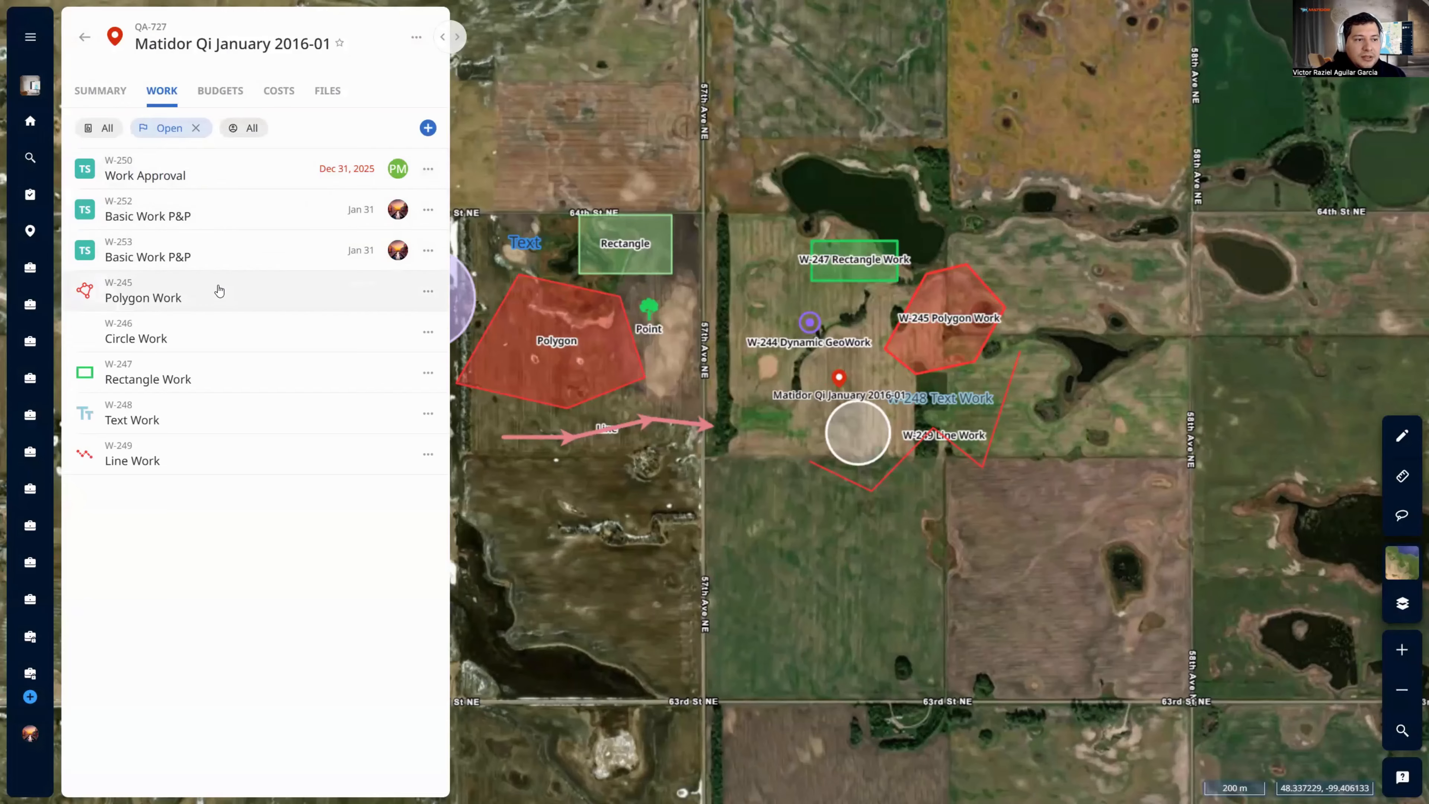
Add a subtask titled "Subtask 3" to work W-252 Basic Work P&P, leaving its due date and assignee unset
{"action": "left_click", "coordinate": [236, 226]}
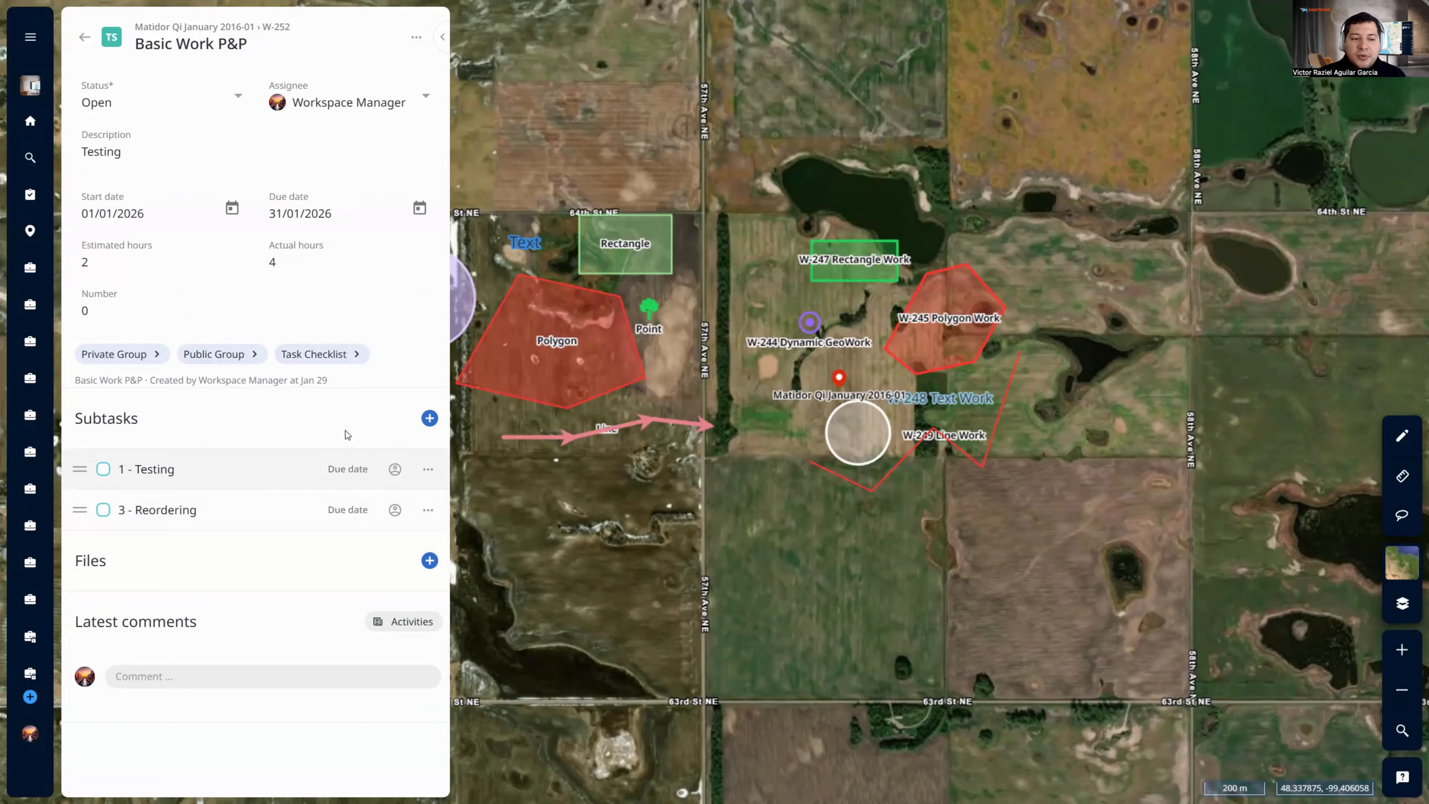
{"action": "left_click", "coordinate": [429, 419]}
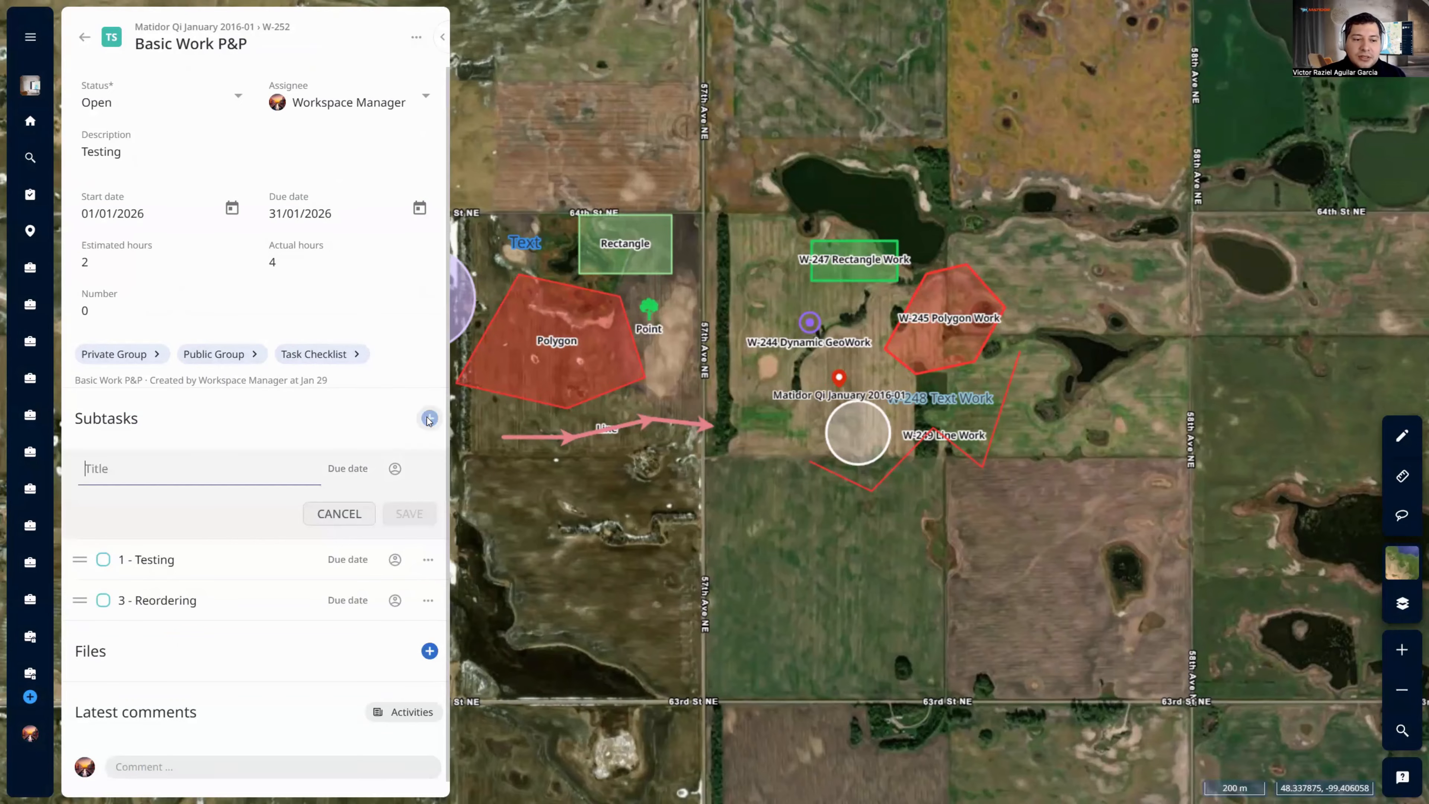
{"action": "type", "text": "Subtask 3"}
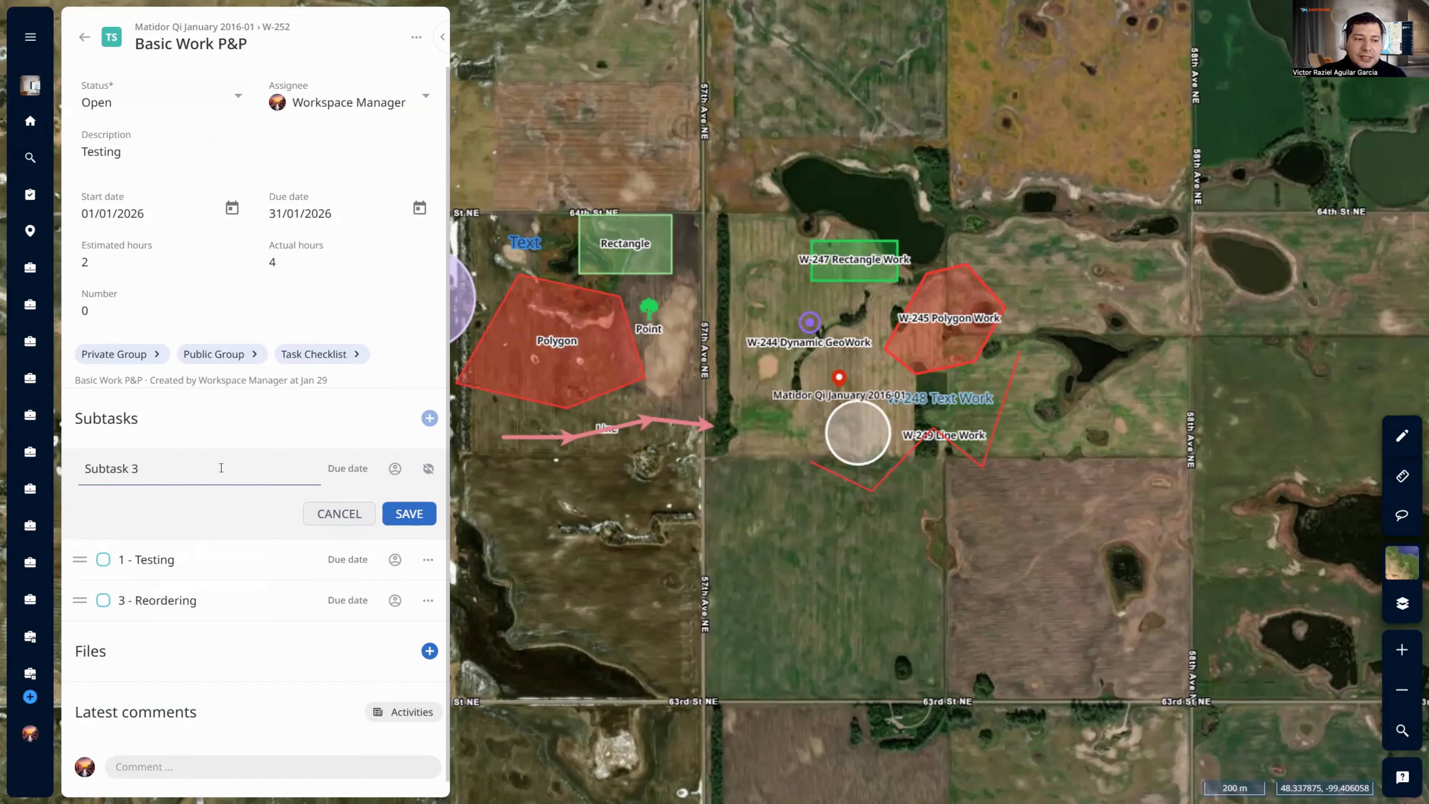
{"action": "left_click", "coordinate": [363, 470]}
{"action": "left_click", "coordinate": [363, 470]}
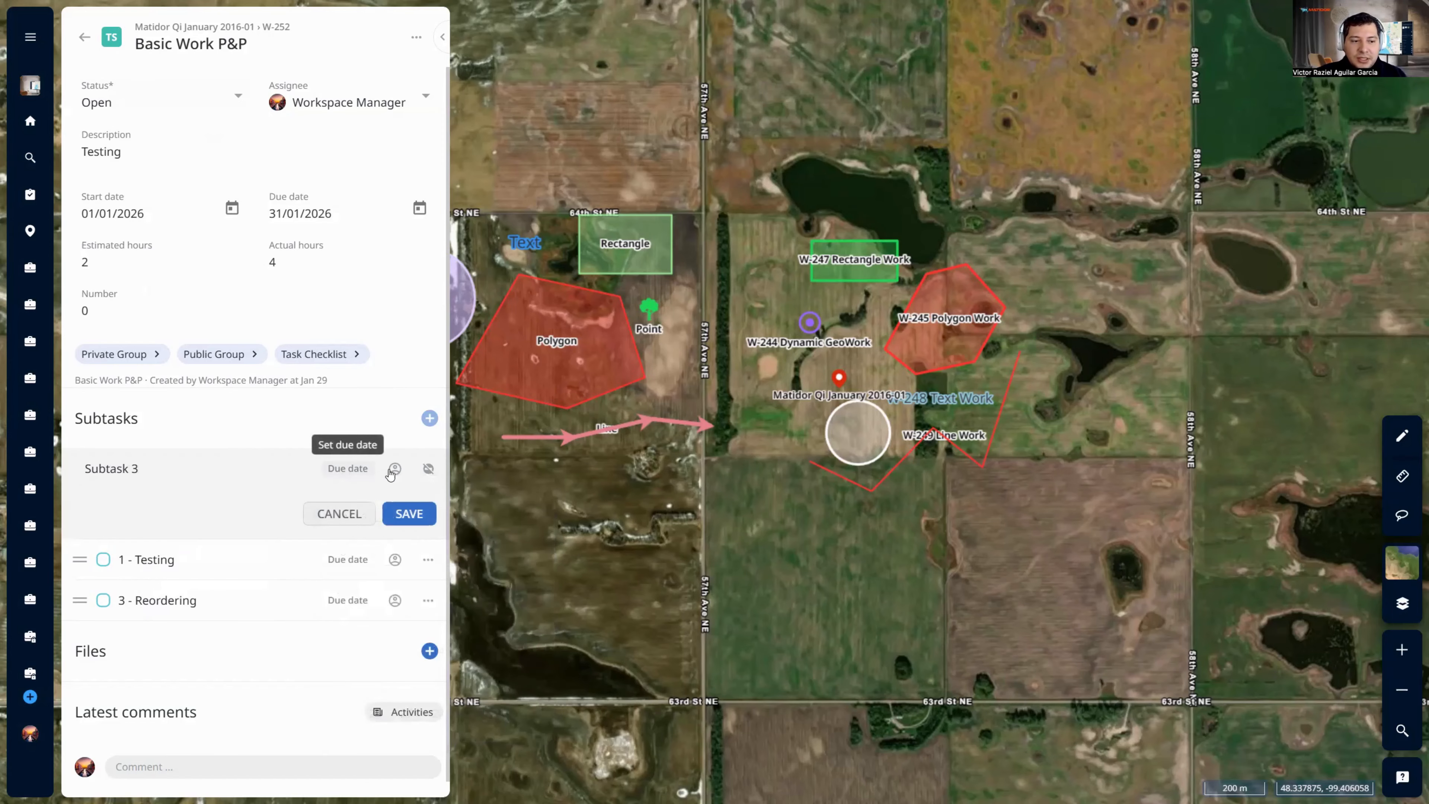
{"action": "left_click", "coordinate": [395, 468]}
{"action": "left_click", "coordinate": [420, 477]}
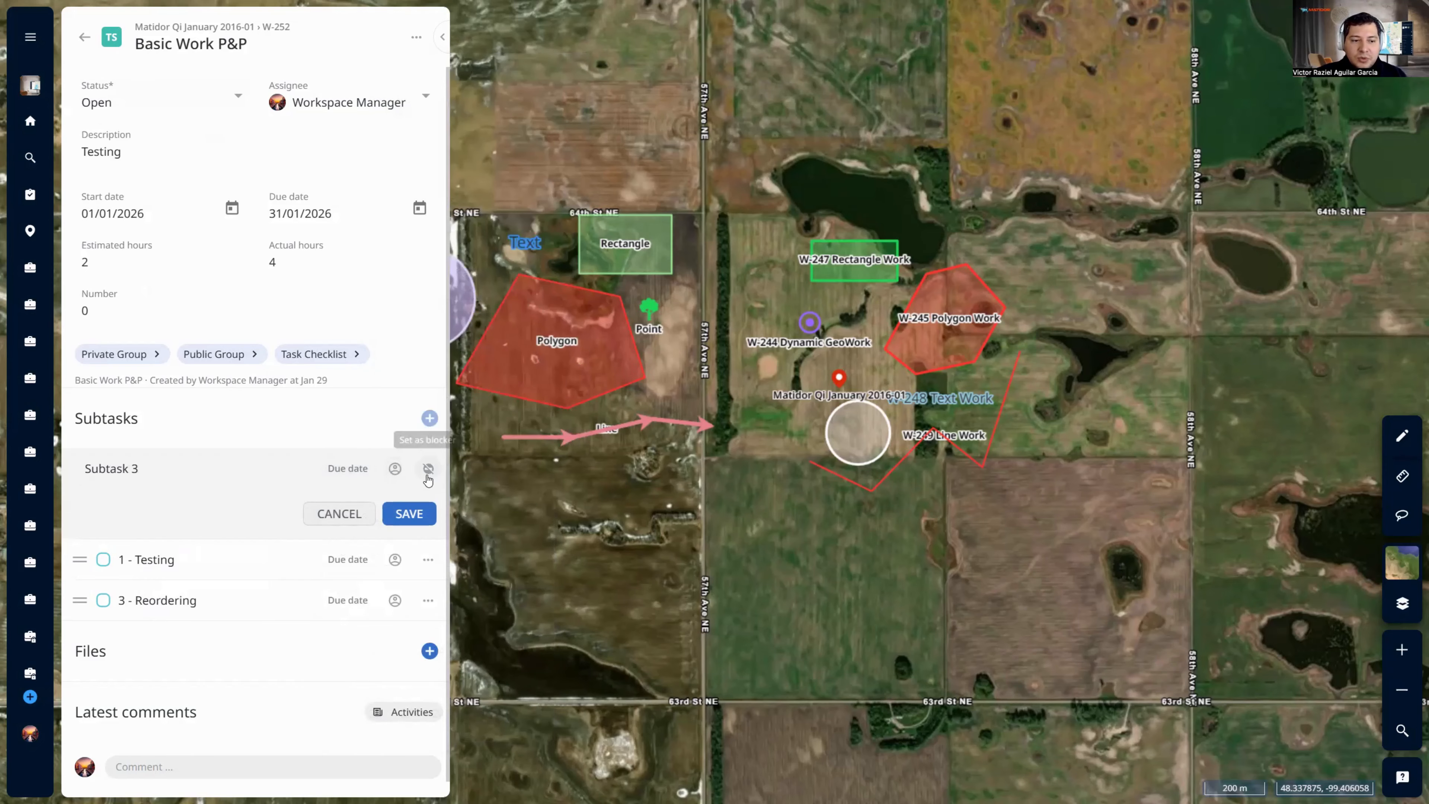
{"action": "left_click", "coordinate": [412, 514]}
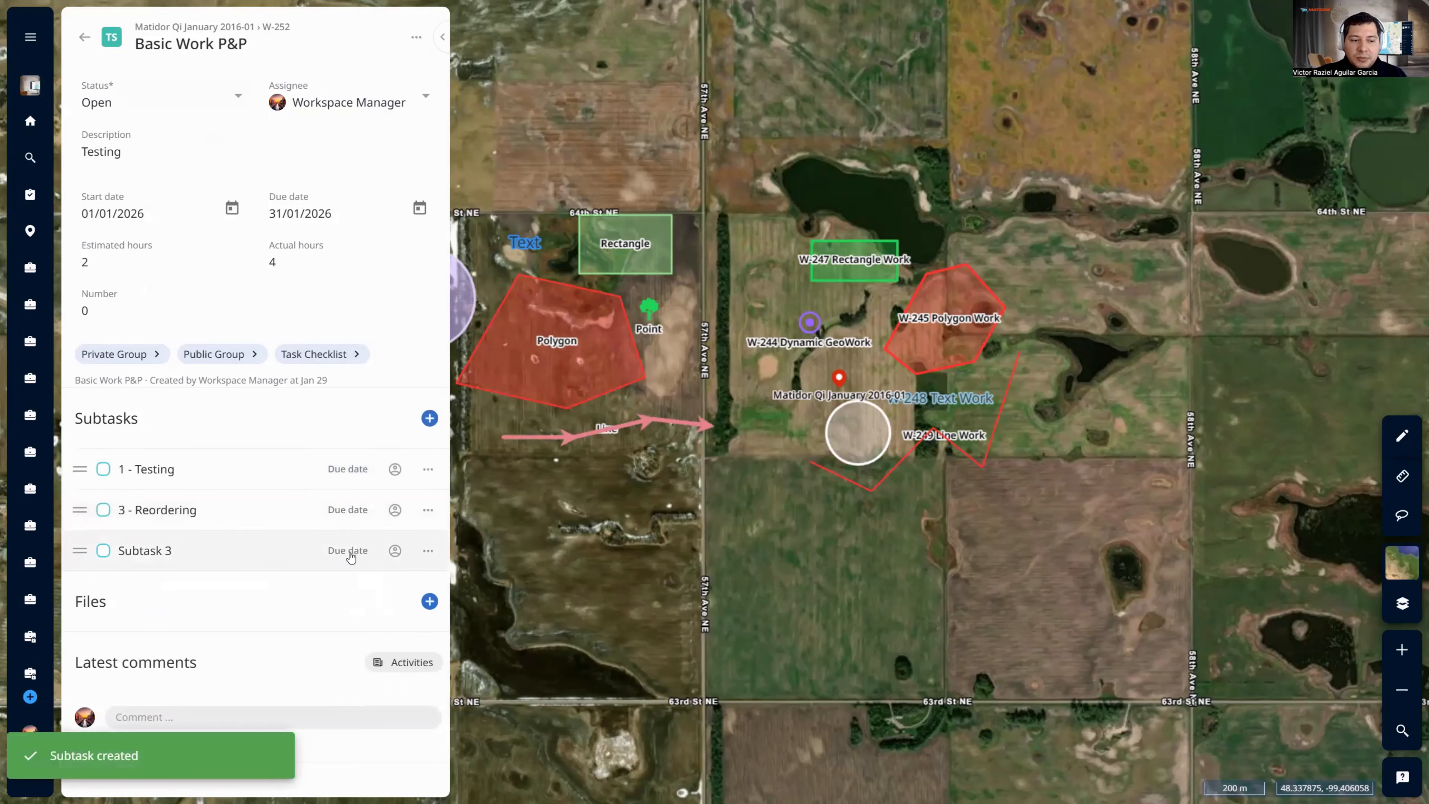
Set Subtask 3 as blocking and mark it as completed
{"action": "left_click", "coordinate": [427, 551]}
{"action": "left_click", "coordinate": [432, 580]}
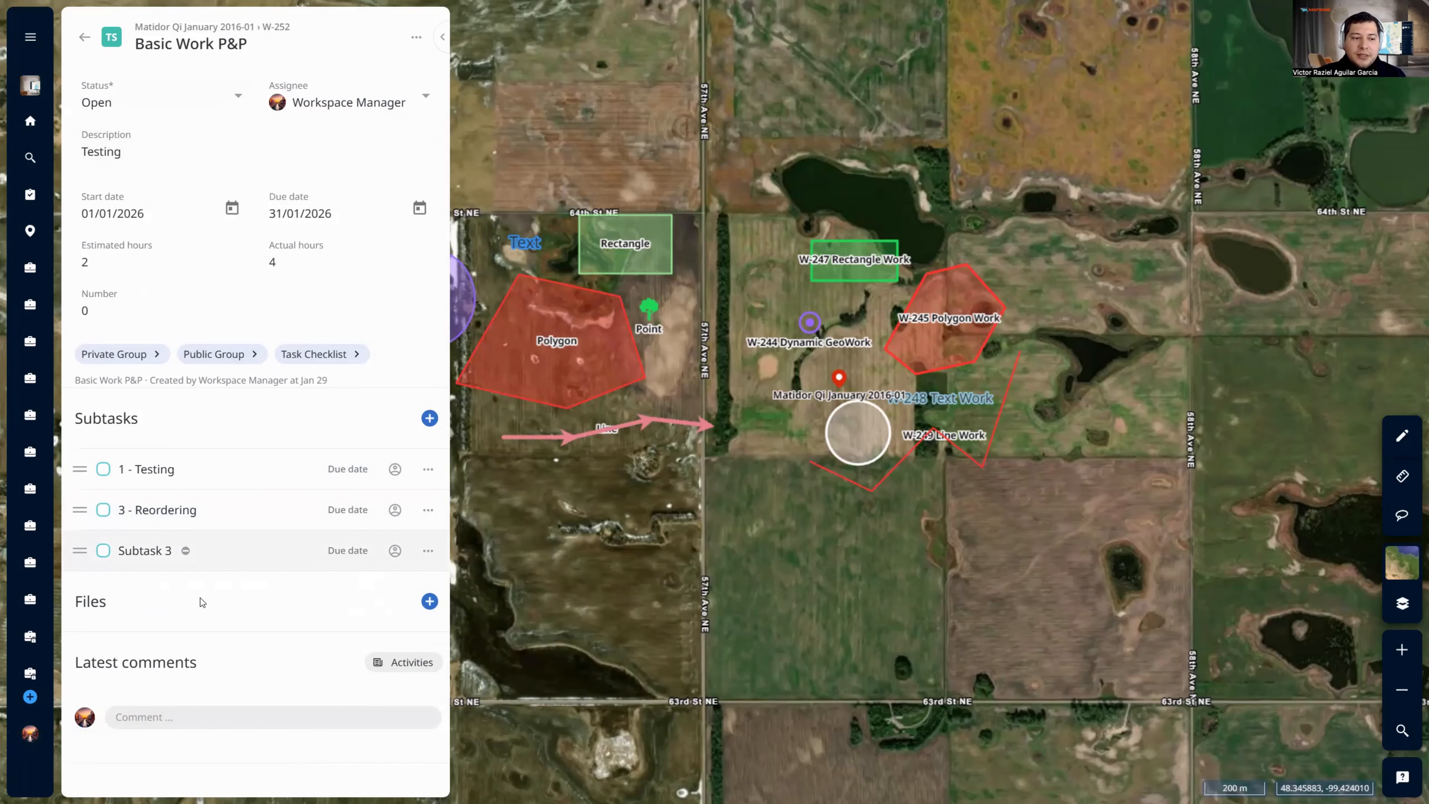
{"action": "left_click", "coordinate": [103, 552]}
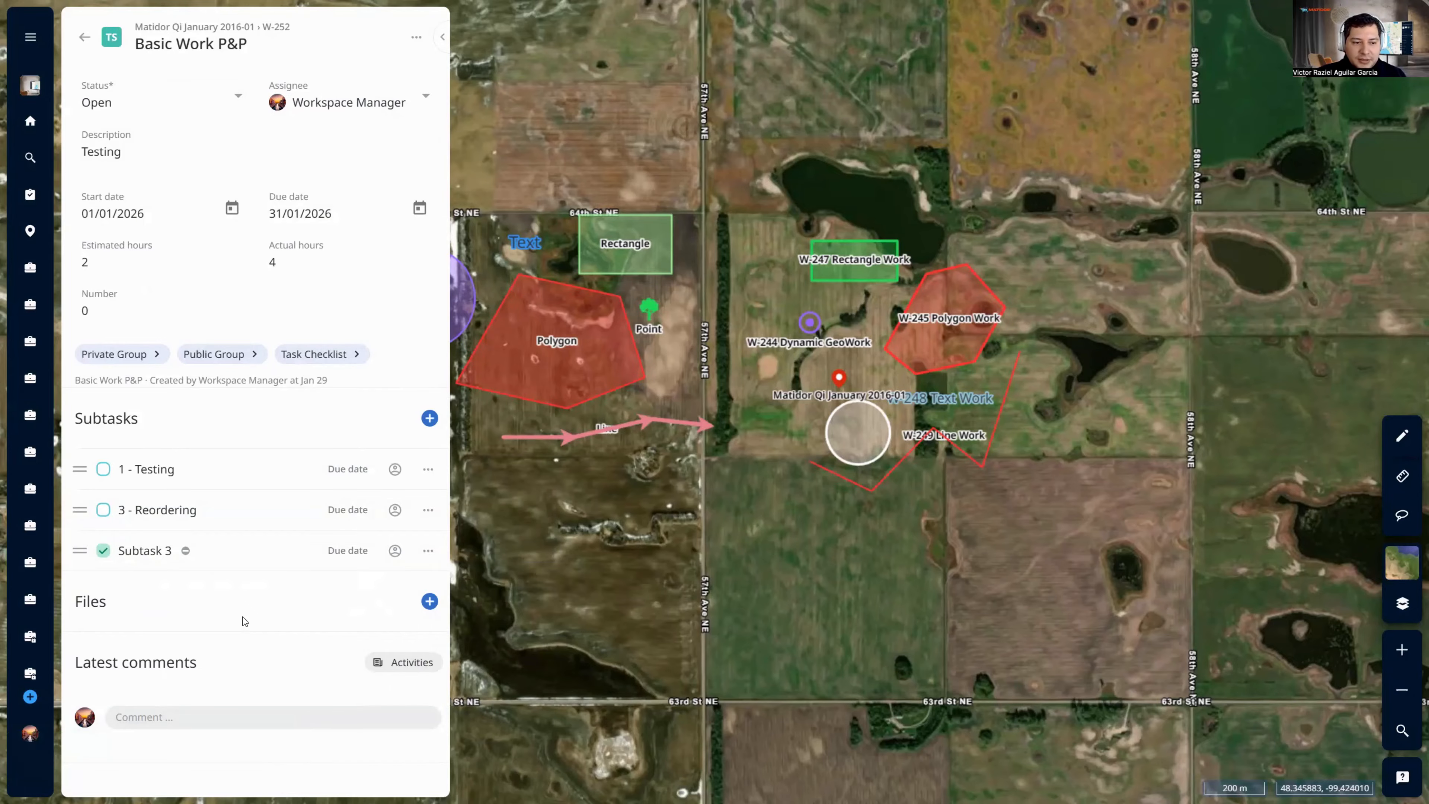
Expand the navigation sidebar and view the My tasks list
{"action": "left_click", "coordinate": [32, 39]}
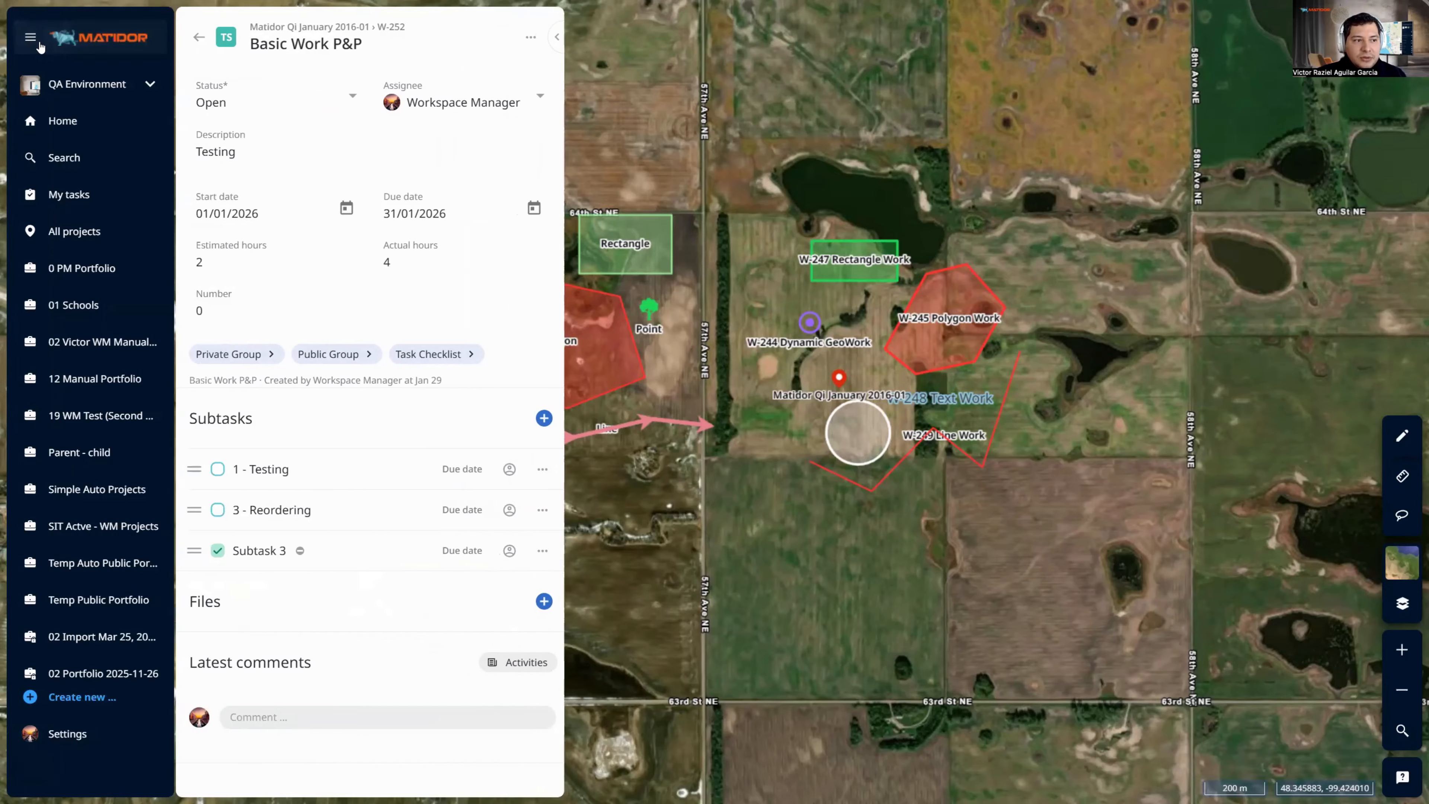
{"action": "left_click", "coordinate": [69, 195]}
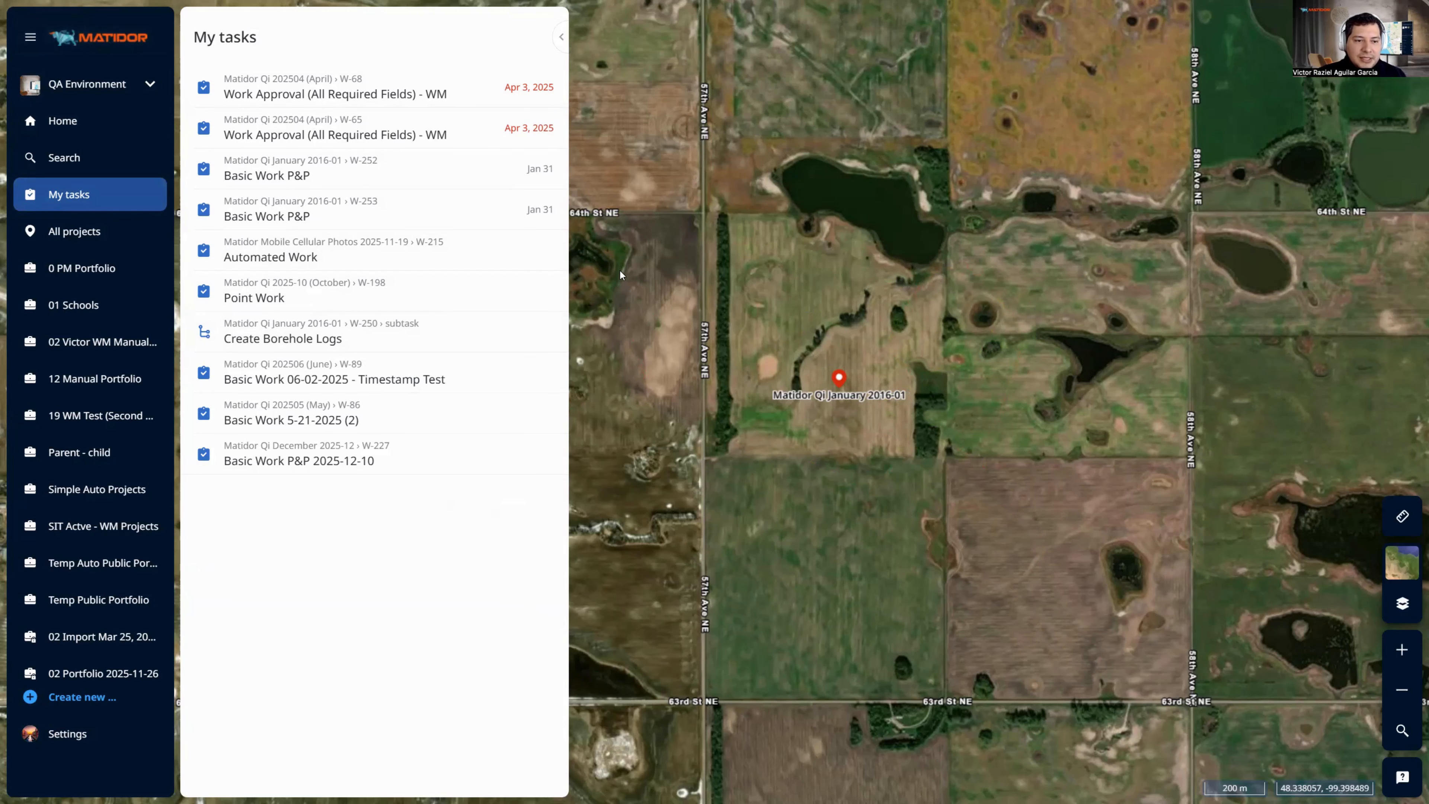
Collapse the navigation sidebar, leave the My tasks list, and display the work list of project Matidor Qi January 2016-01
{"action": "left_click", "coordinate": [40, 51]}
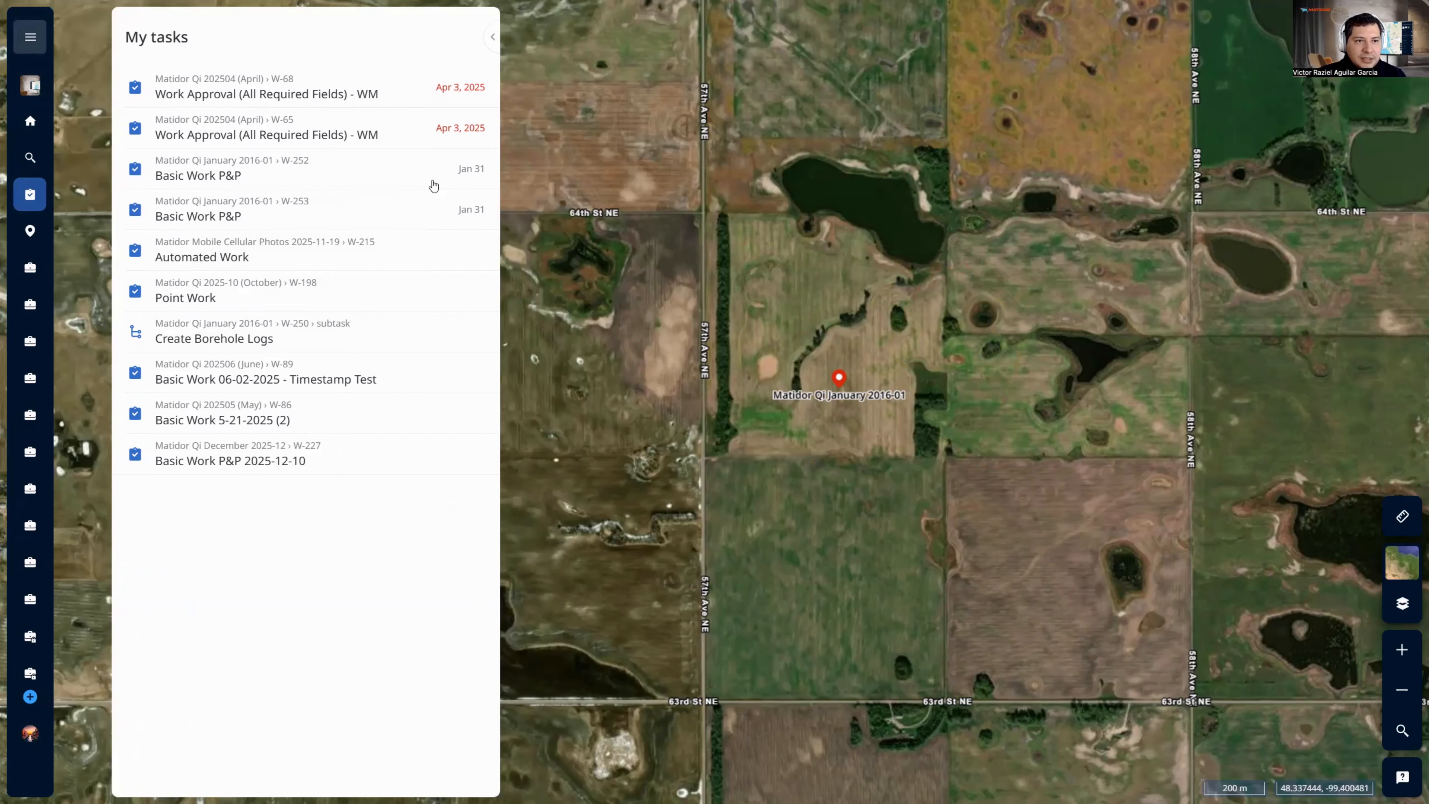
{"action": "left_click", "coordinate": [443, 37]}
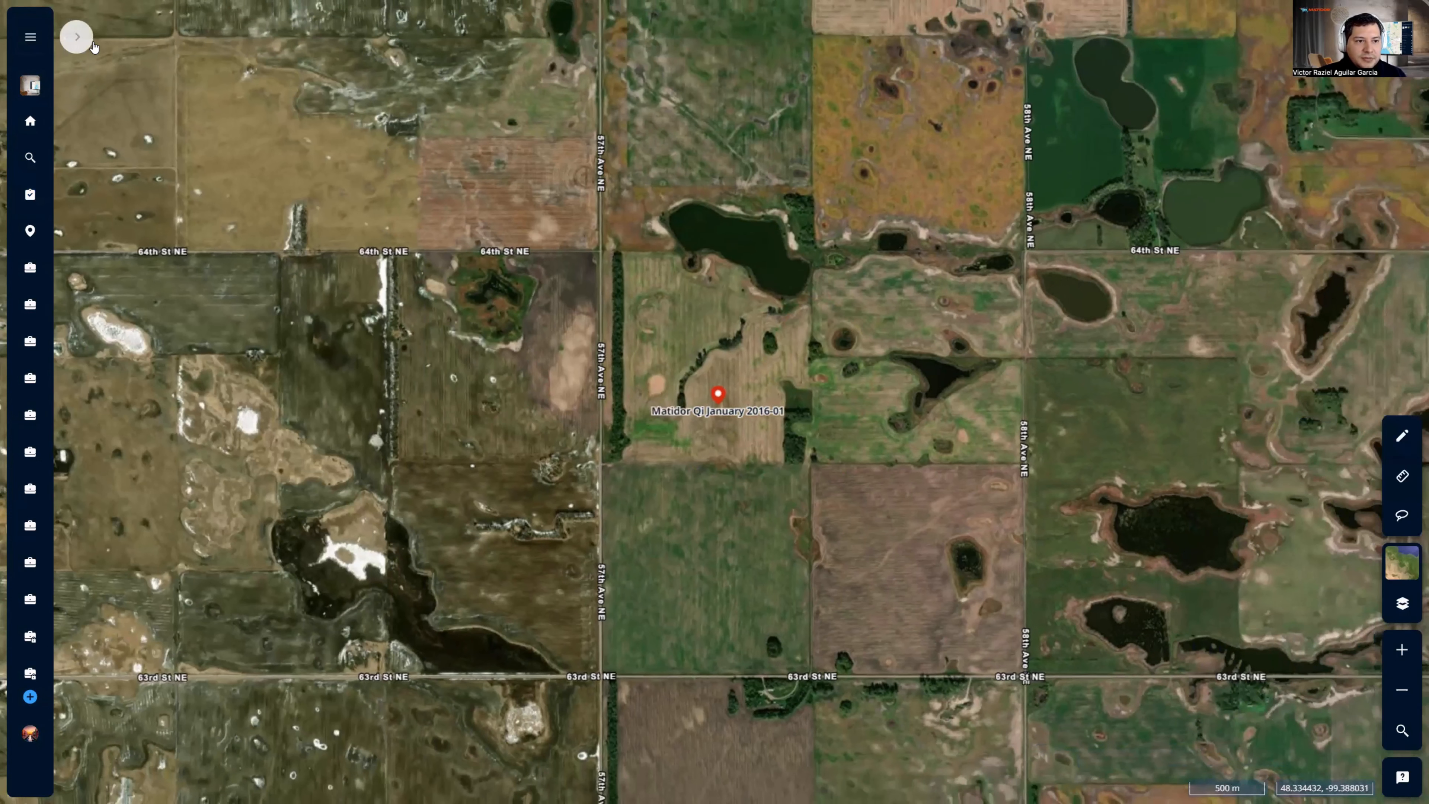
{"action": "left_click", "coordinate": [92, 45]}
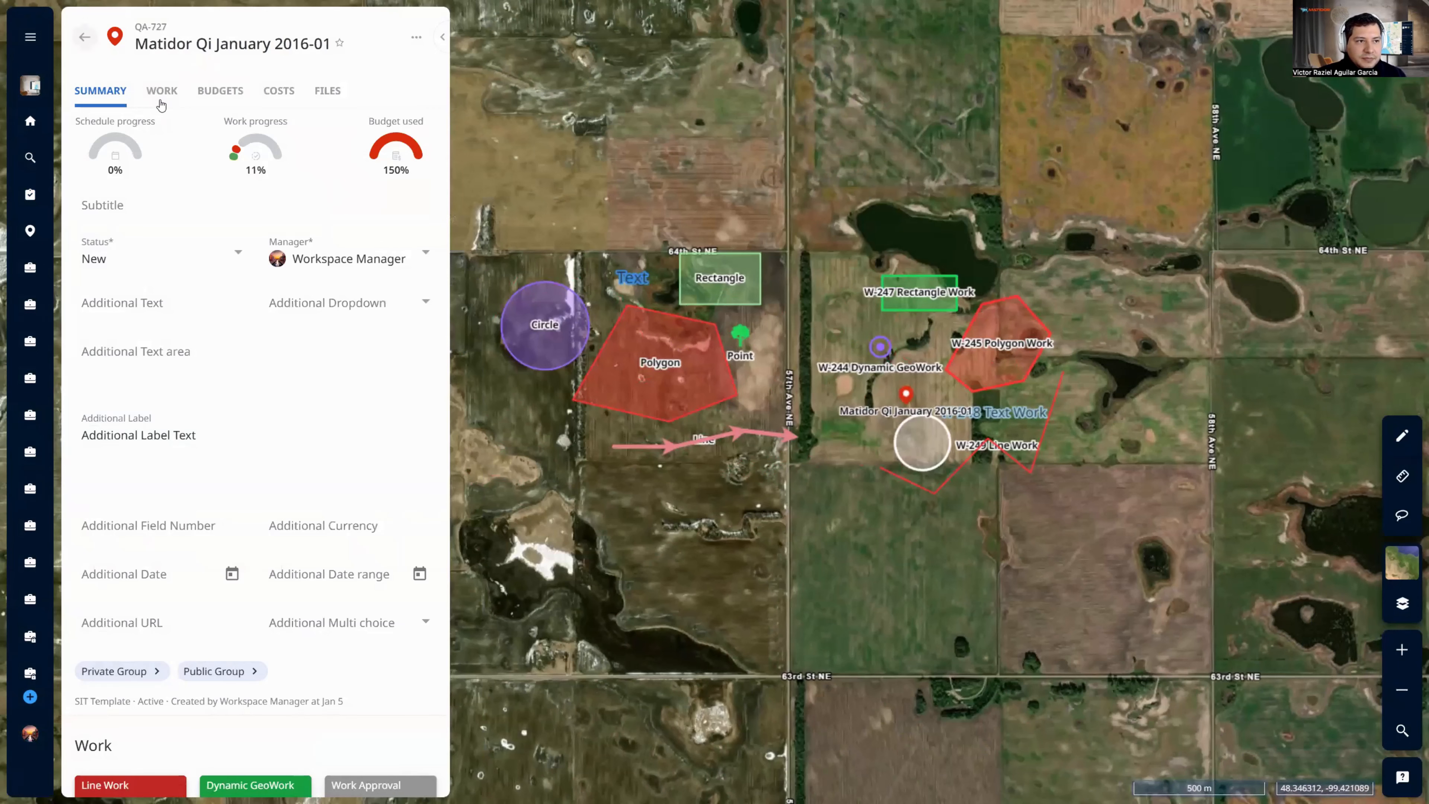
{"action": "left_click", "coordinate": [162, 92]}
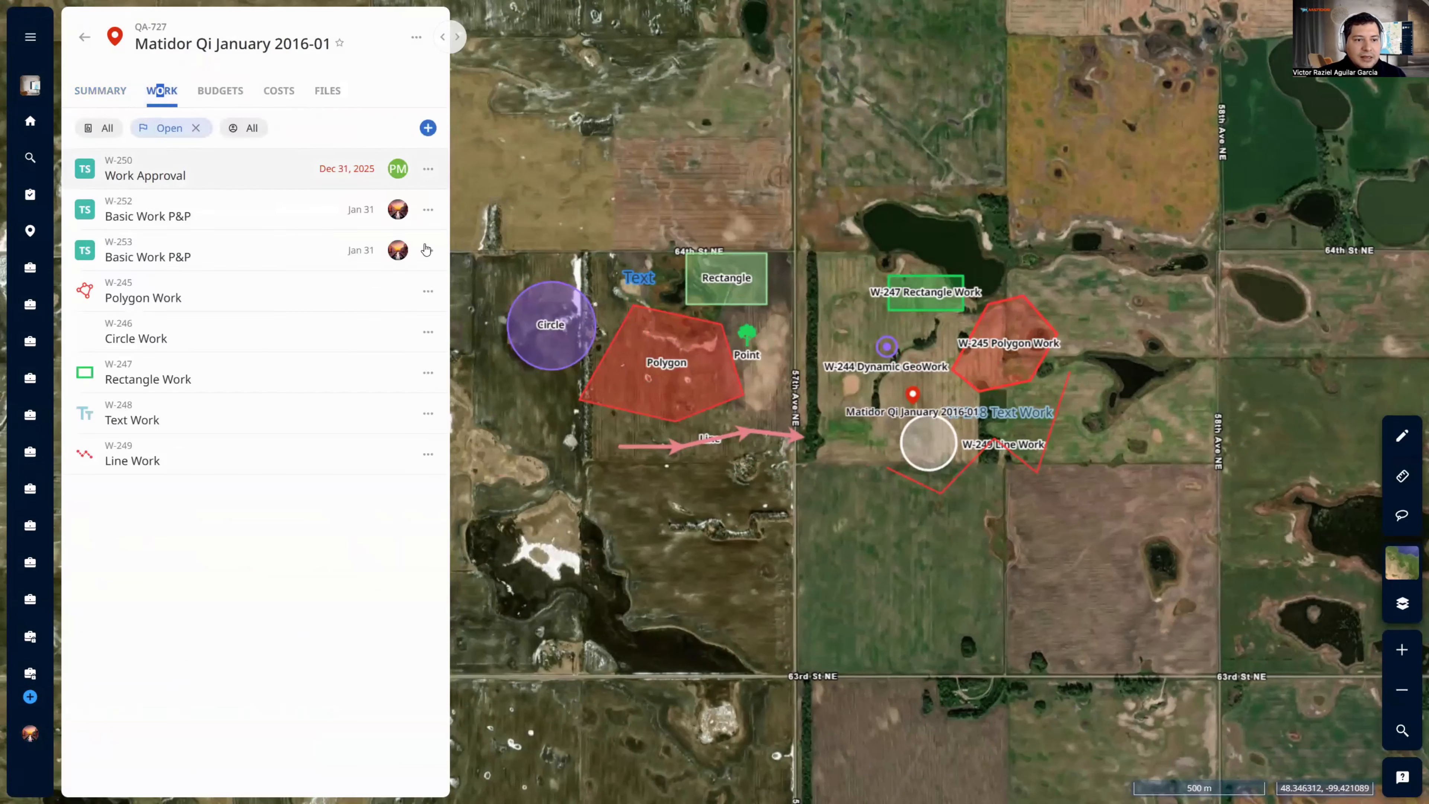
Open work W-246 Circle Work and review its available actions, Export and Delete work, without applying any
{"action": "left_click", "coordinate": [337, 311]}
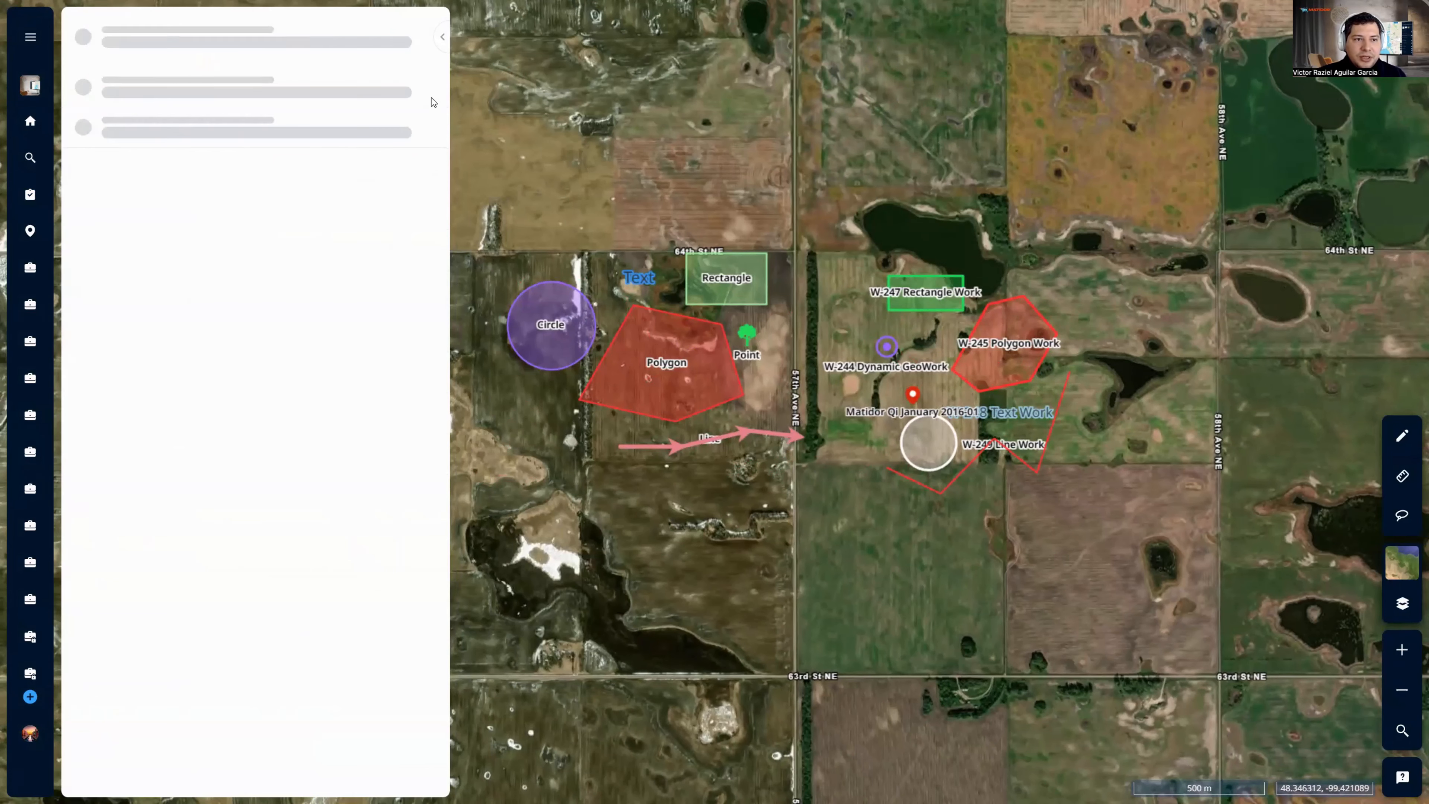
{"action": "left_click", "coordinate": [416, 37]}
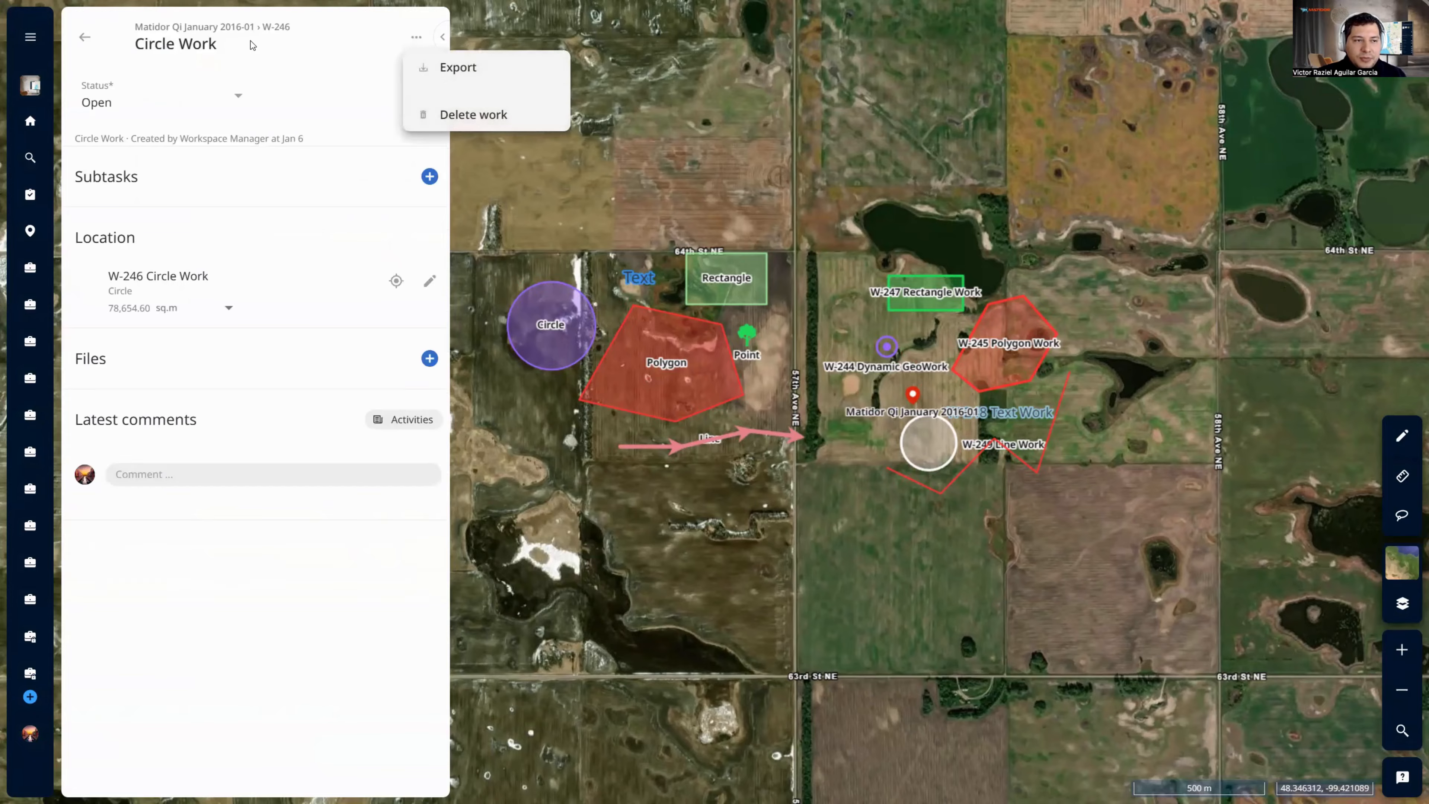
{"action": "left_click", "coordinate": [310, 65]}
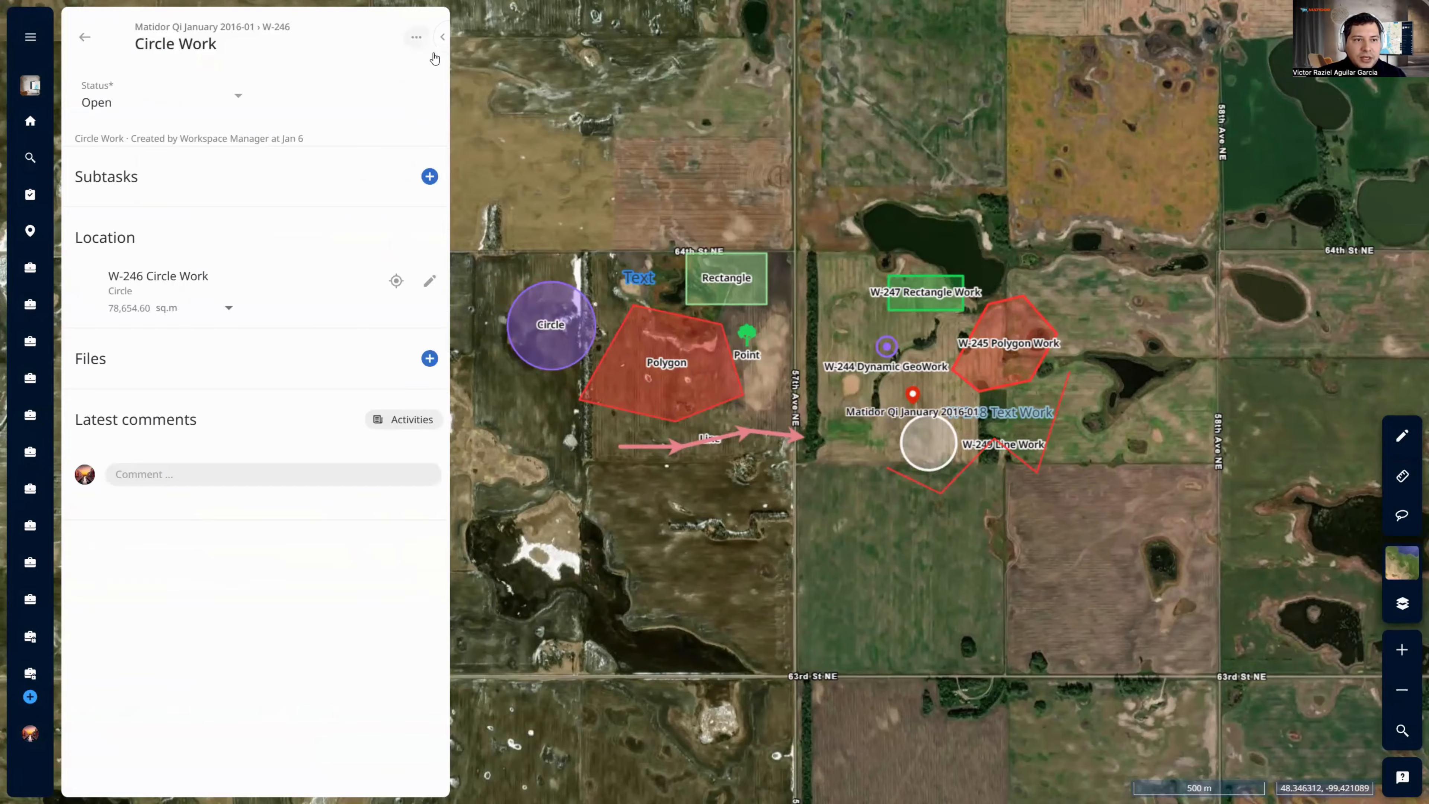
{"action": "left_click", "coordinate": [416, 37]}
{"action": "left_click", "coordinate": [315, 67]}
Review the export options of project Matidor Qi January 2016-01, including its content sections and custom fields, and cancel the export
{"action": "left_click", "coordinate": [417, 37]}
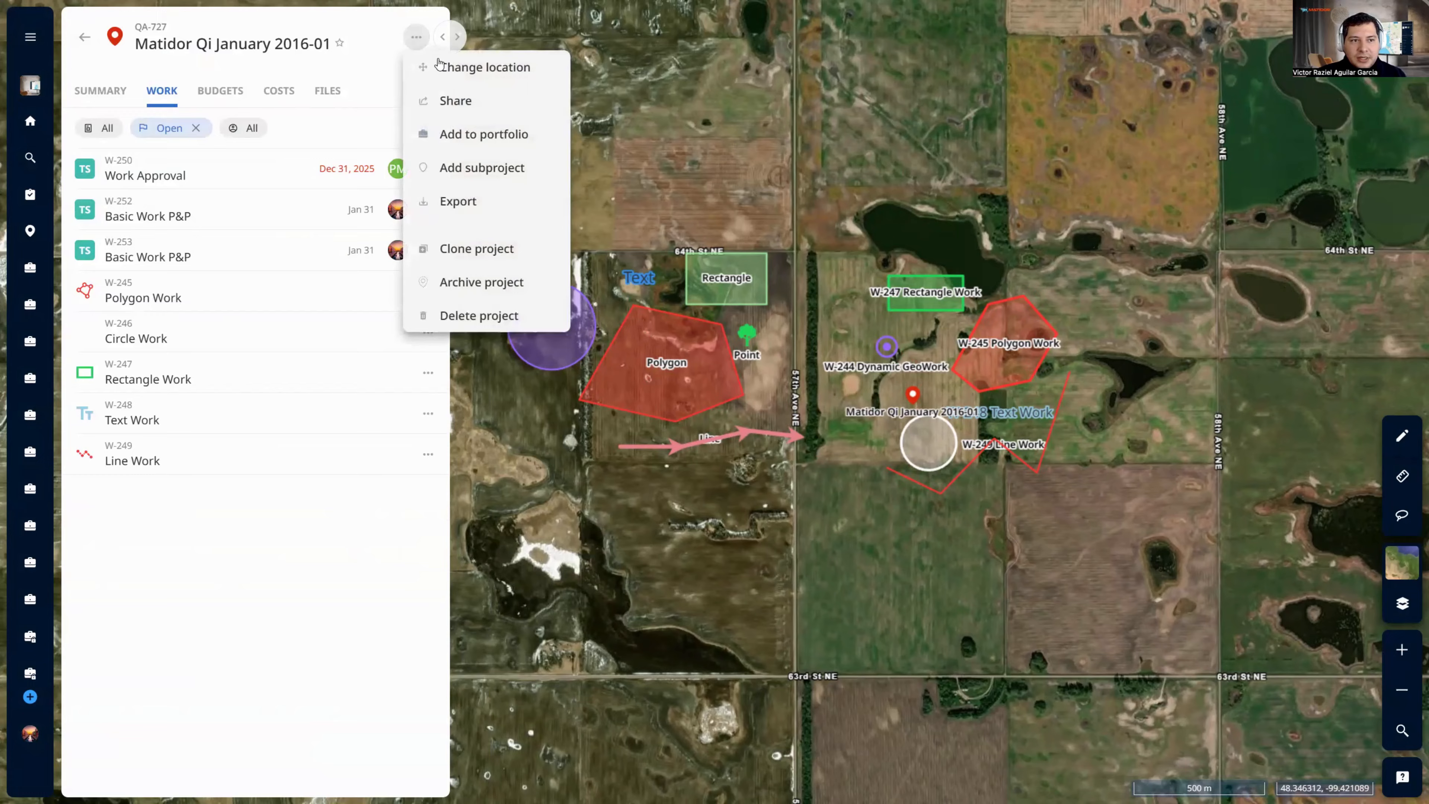
{"action": "left_click", "coordinate": [490, 211]}
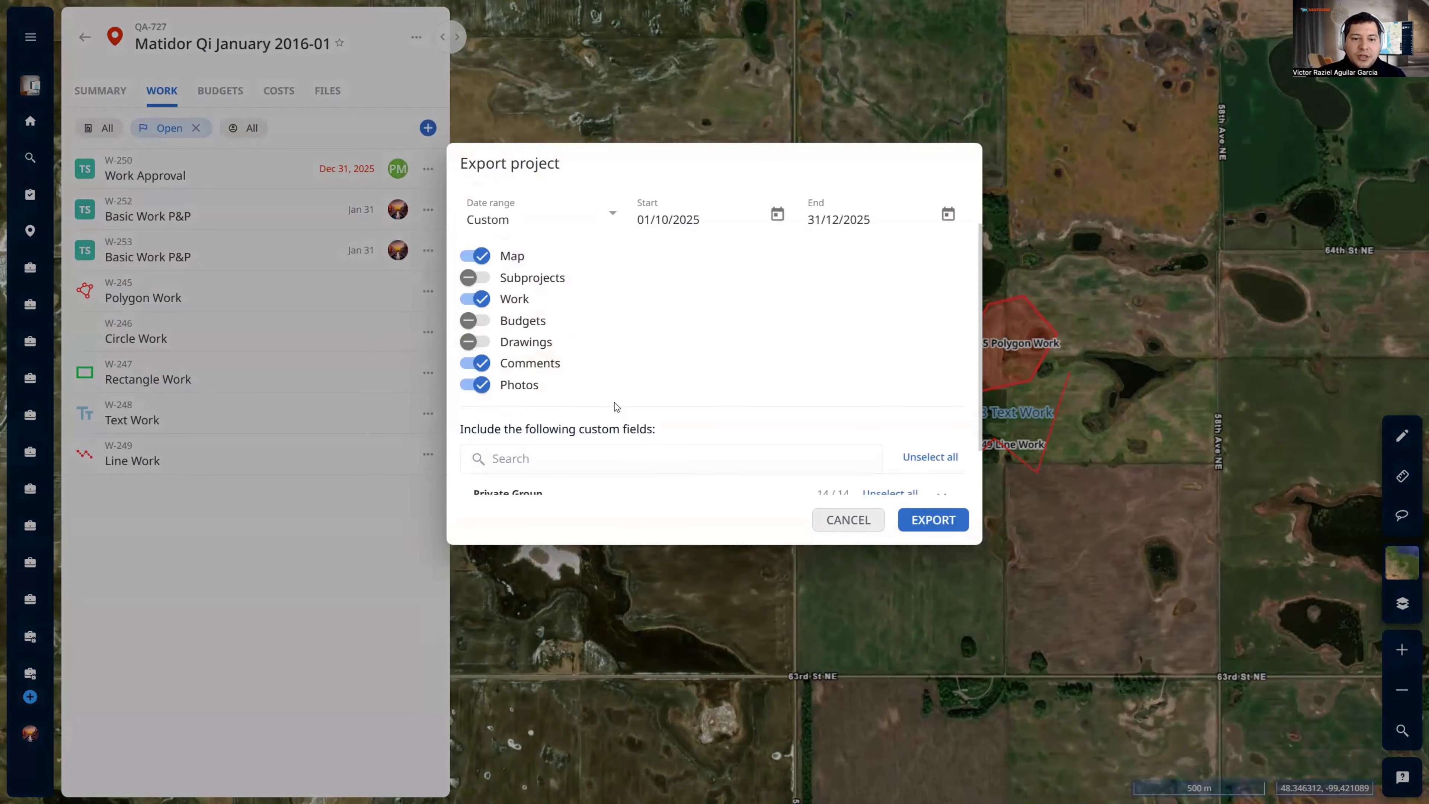
{"action": "left_click", "coordinate": [228, 252]}
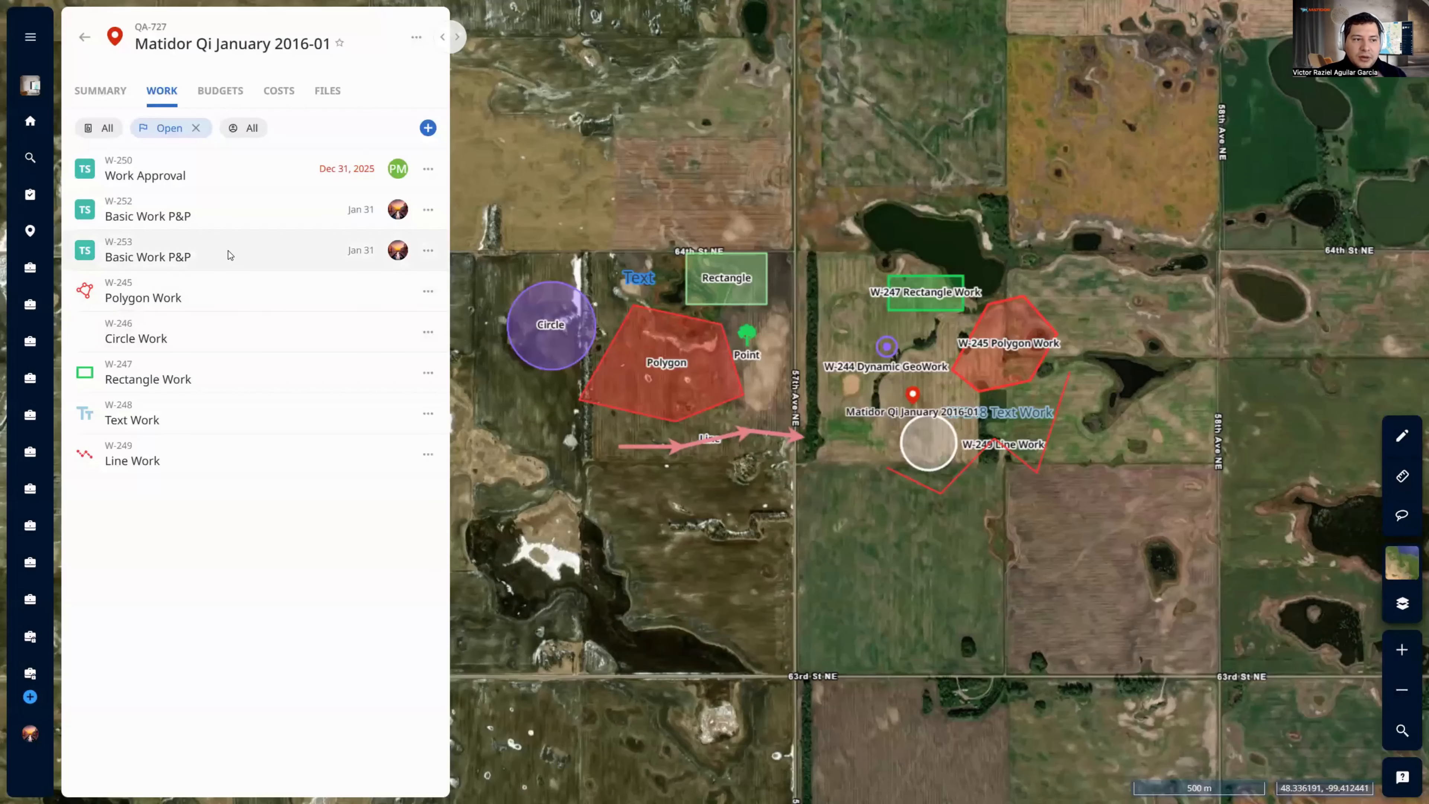
Review the details and available actions of work W-253 Basic Work P&P, and return to the project's work list
{"action": "left_click", "coordinate": [228, 251]}
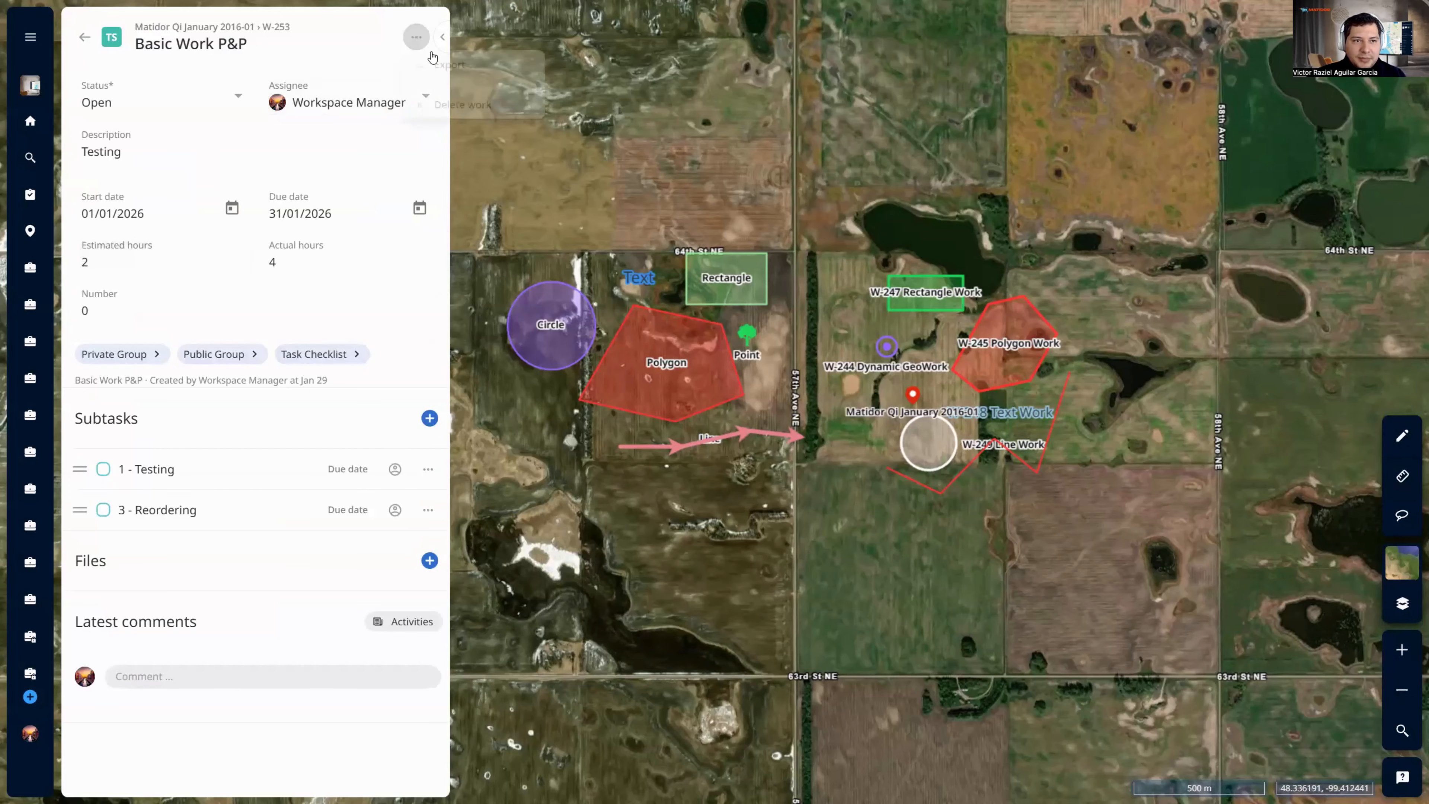
{"action": "left_click", "coordinate": [416, 37]}
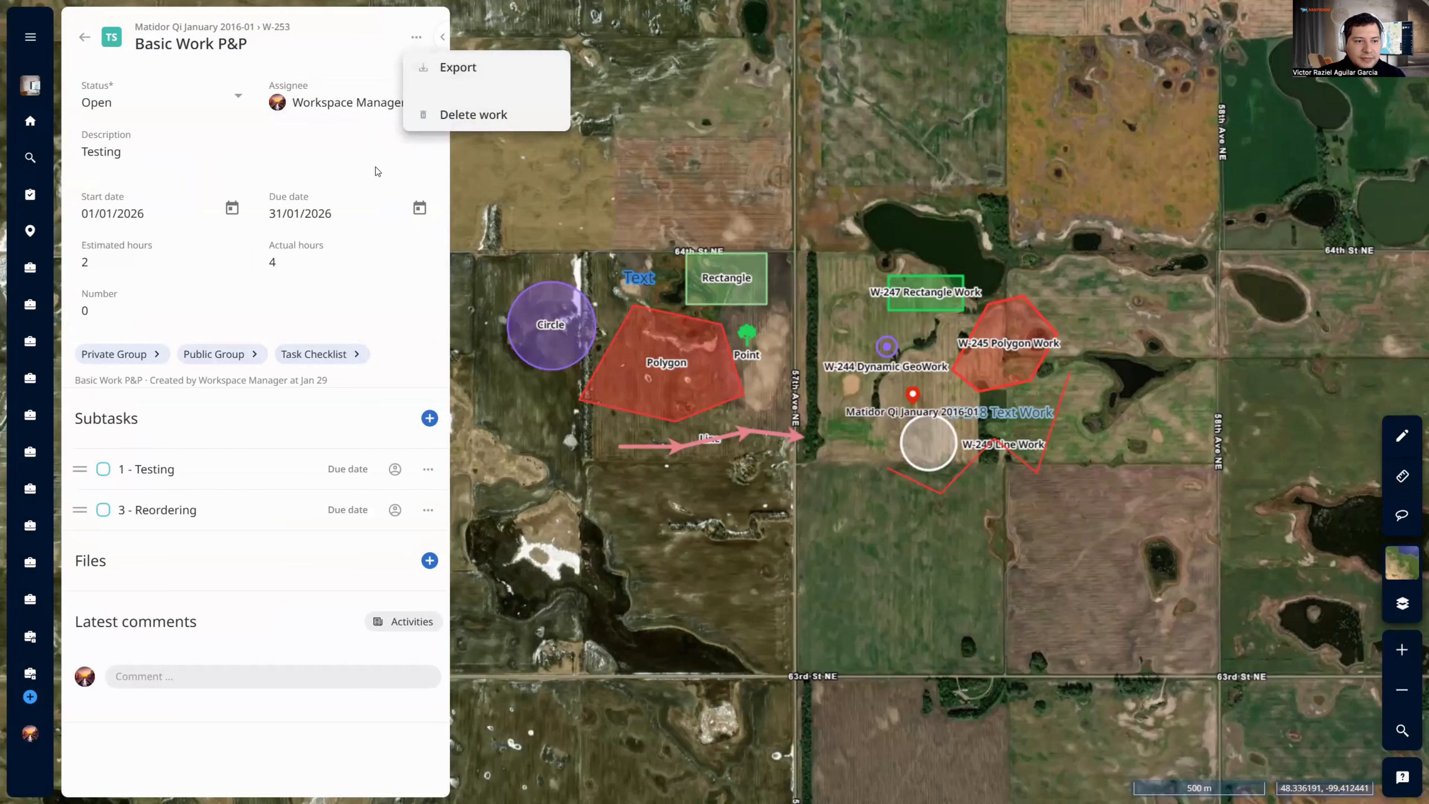
{"action": "left_click", "coordinate": [392, 271]}
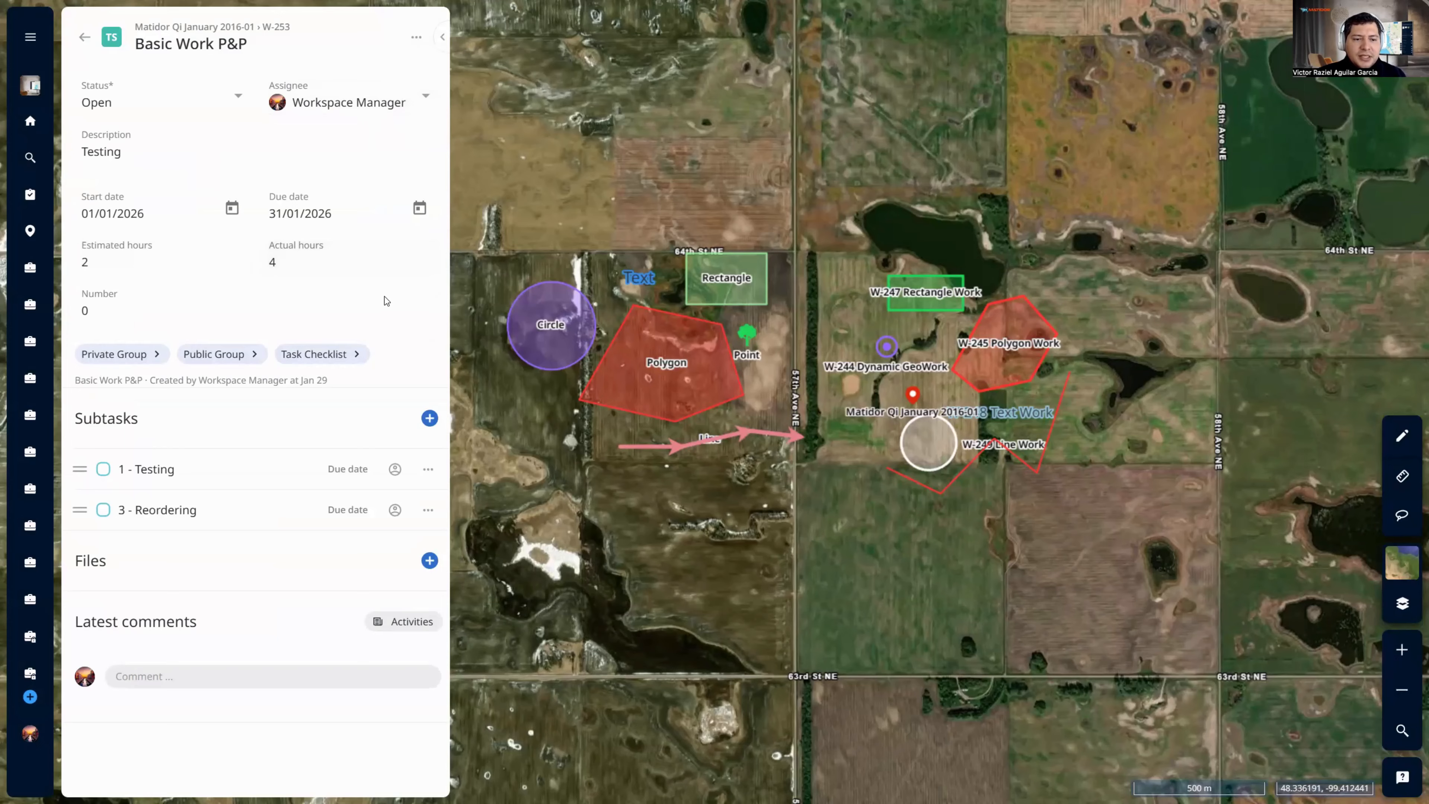
{"action": "left_click", "coordinate": [84, 37]}
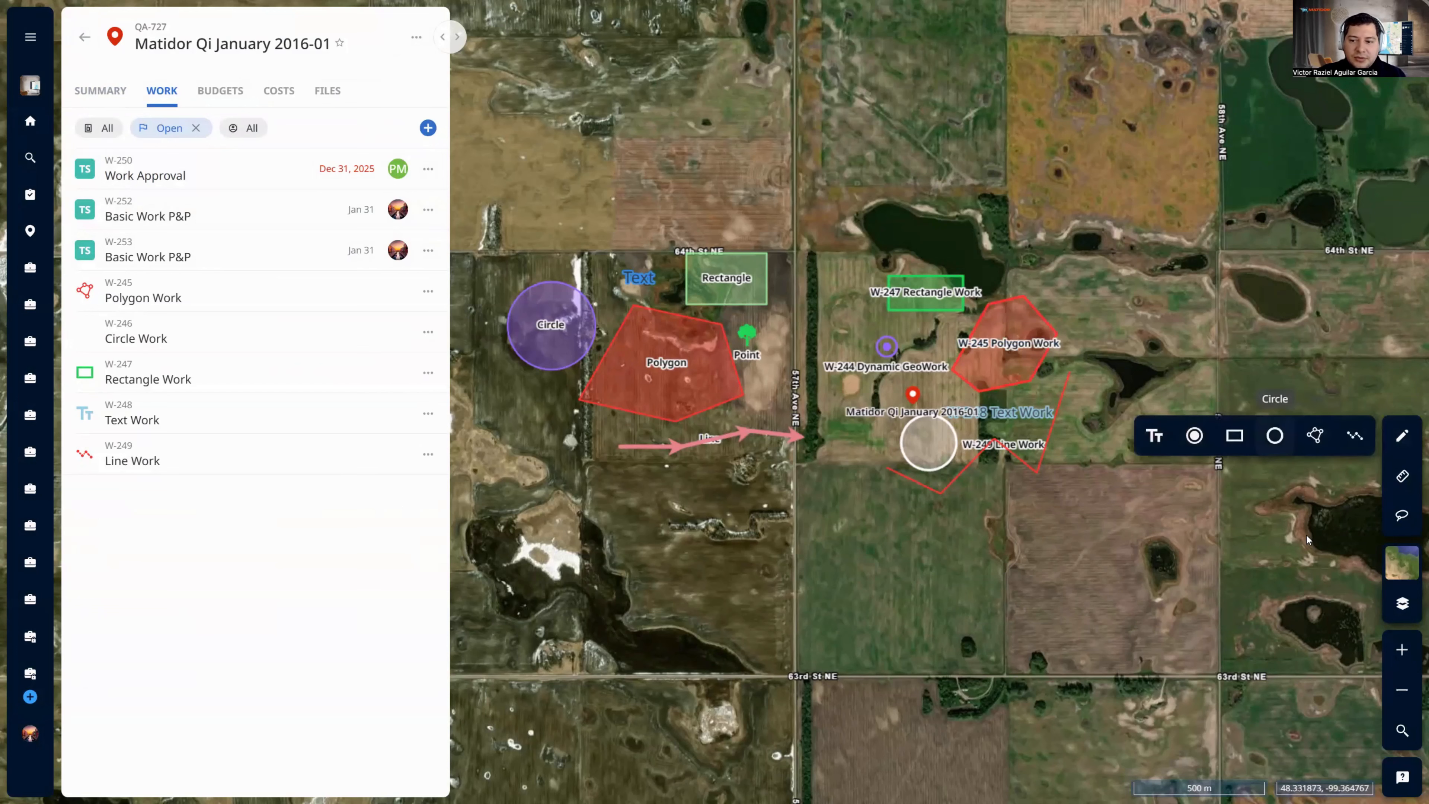
Select all items in the project's Drawings map layer, clear the selection, and close the map layers
{"action": "left_click", "coordinate": [1401, 598]}
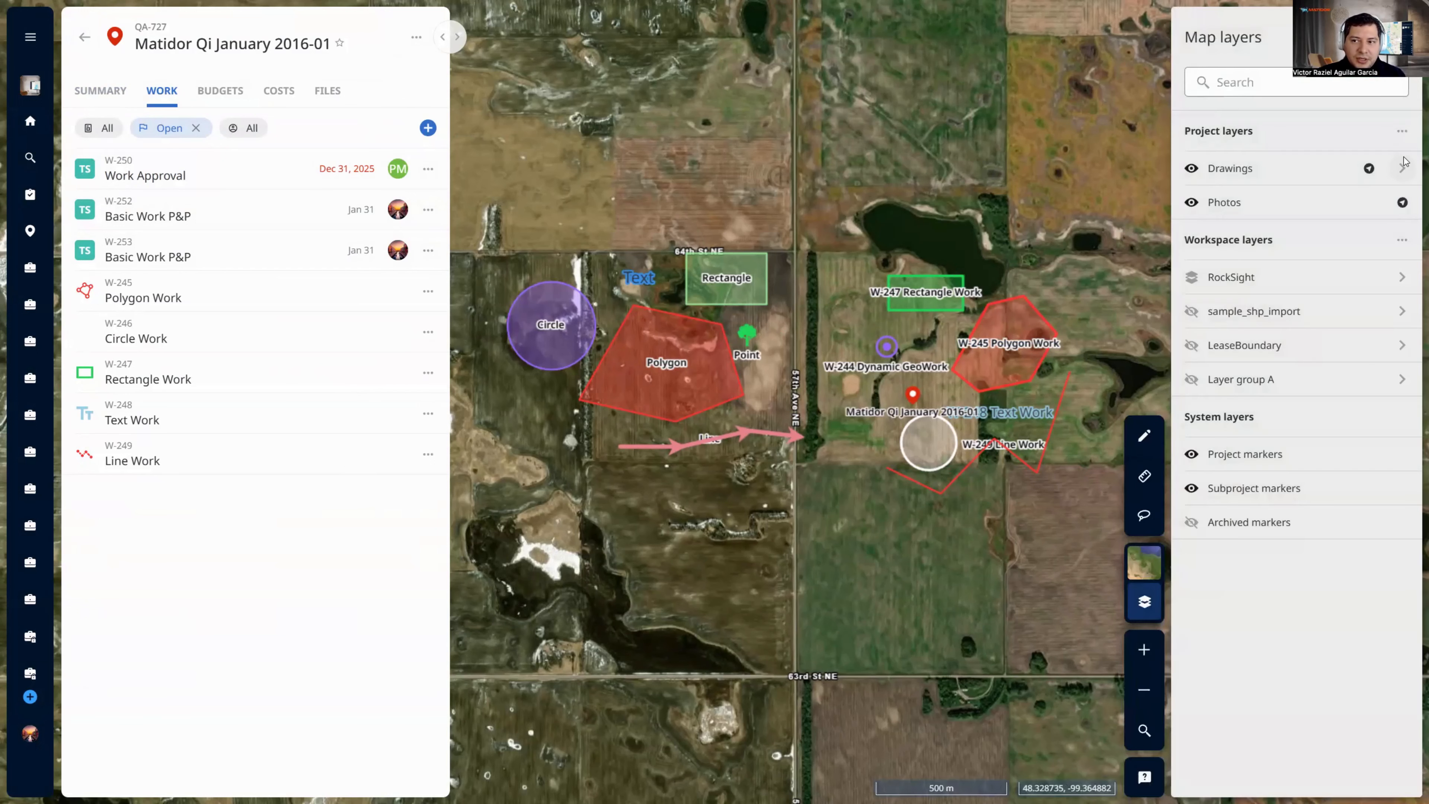
{"action": "left_click", "coordinate": [1406, 163]}
{"action": "left_click", "coordinate": [1193, 133]}
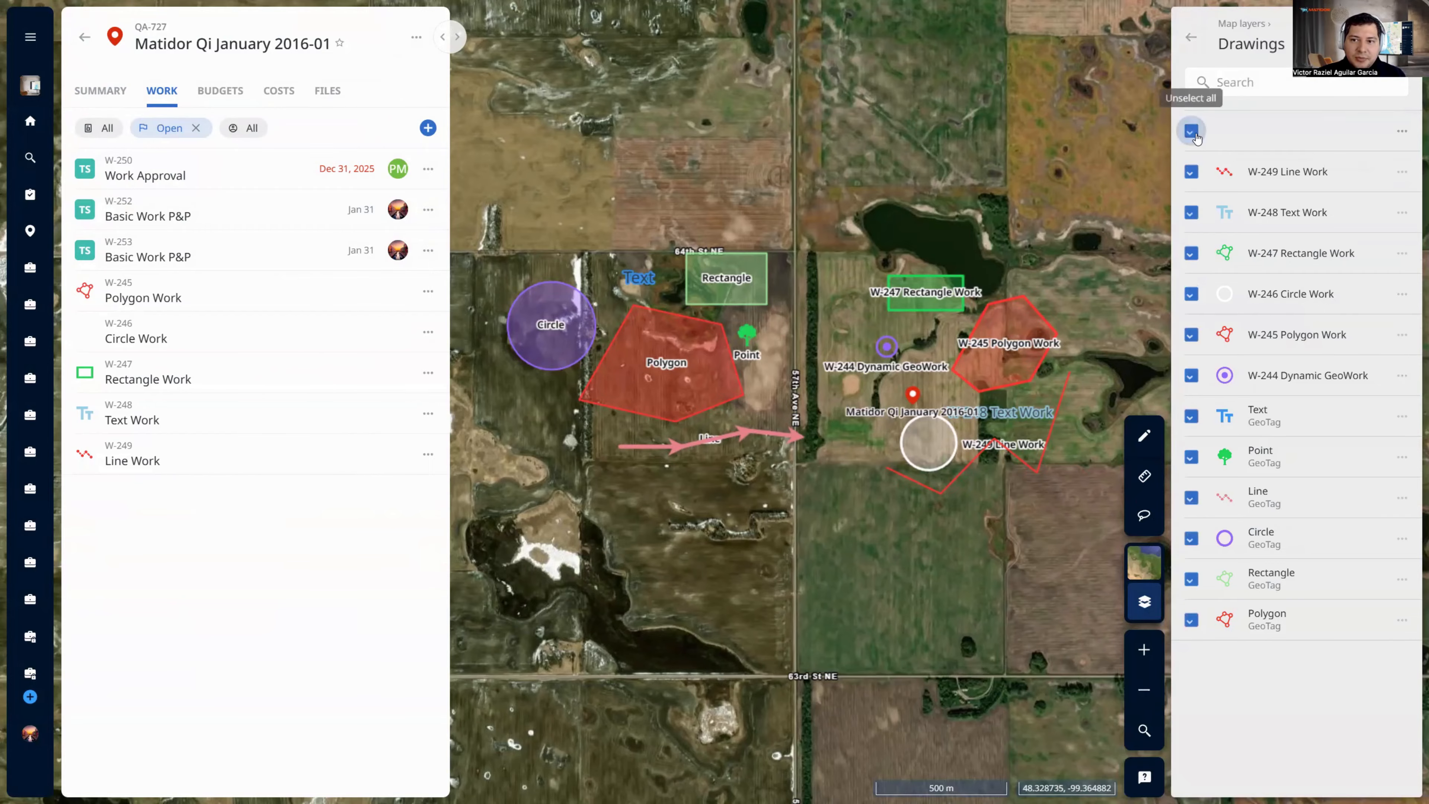
{"action": "left_click", "coordinate": [1195, 133]}
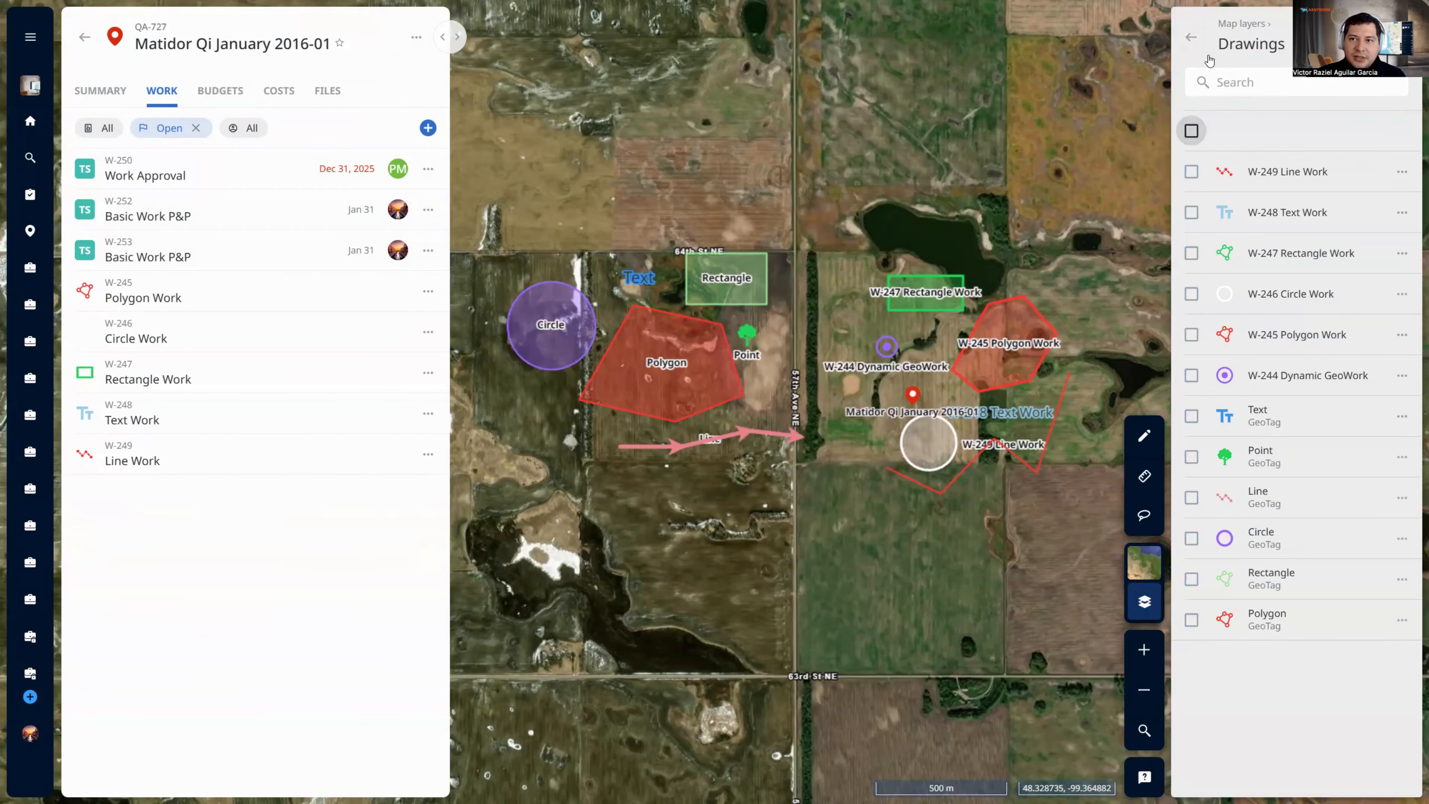
{"action": "left_click", "coordinate": [1192, 37]}
{"action": "left_click", "coordinate": [1145, 602]}
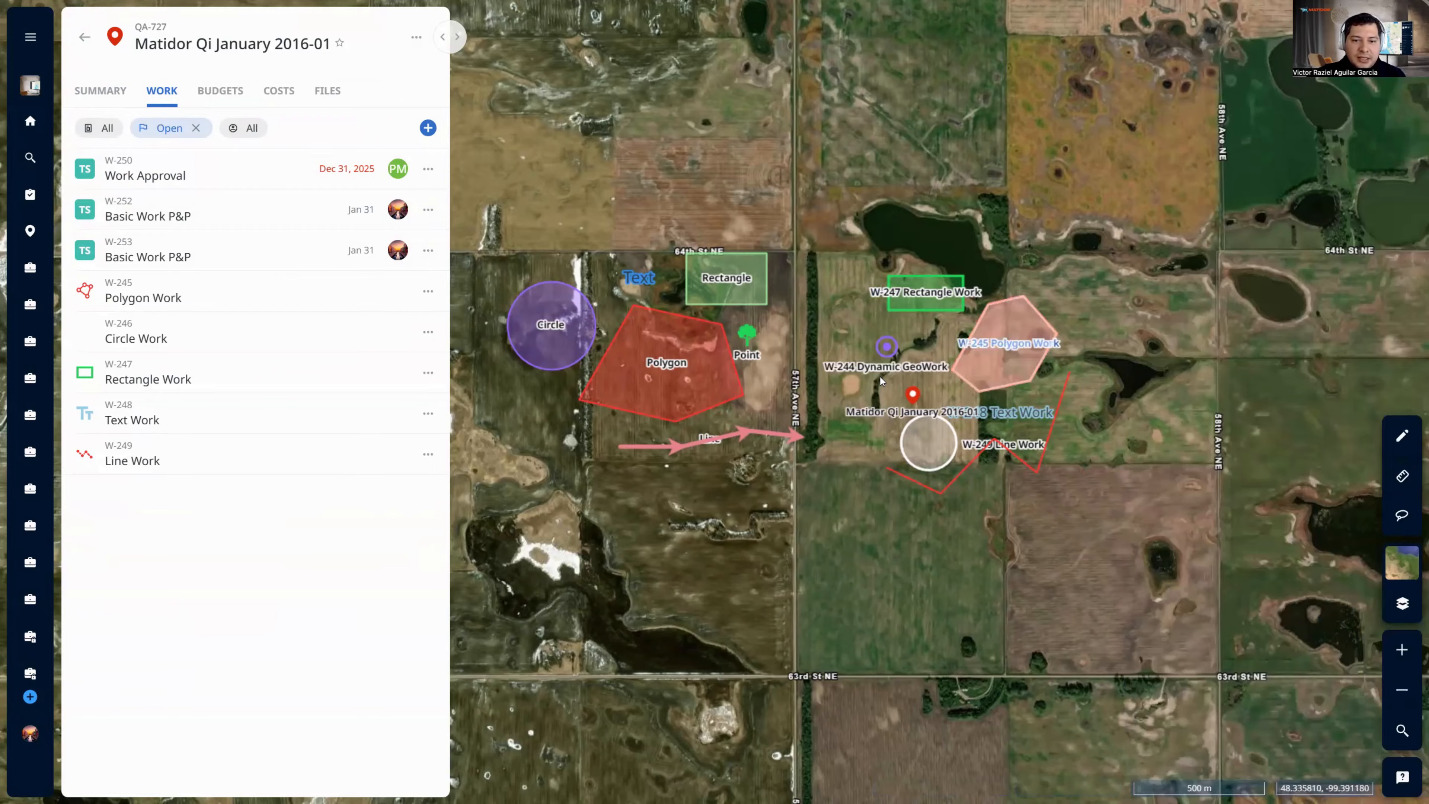
Set the status of work W-244 Dynamic GeoWork to Open and return to the project's work list
{"action": "left_click", "coordinate": [726, 442]}
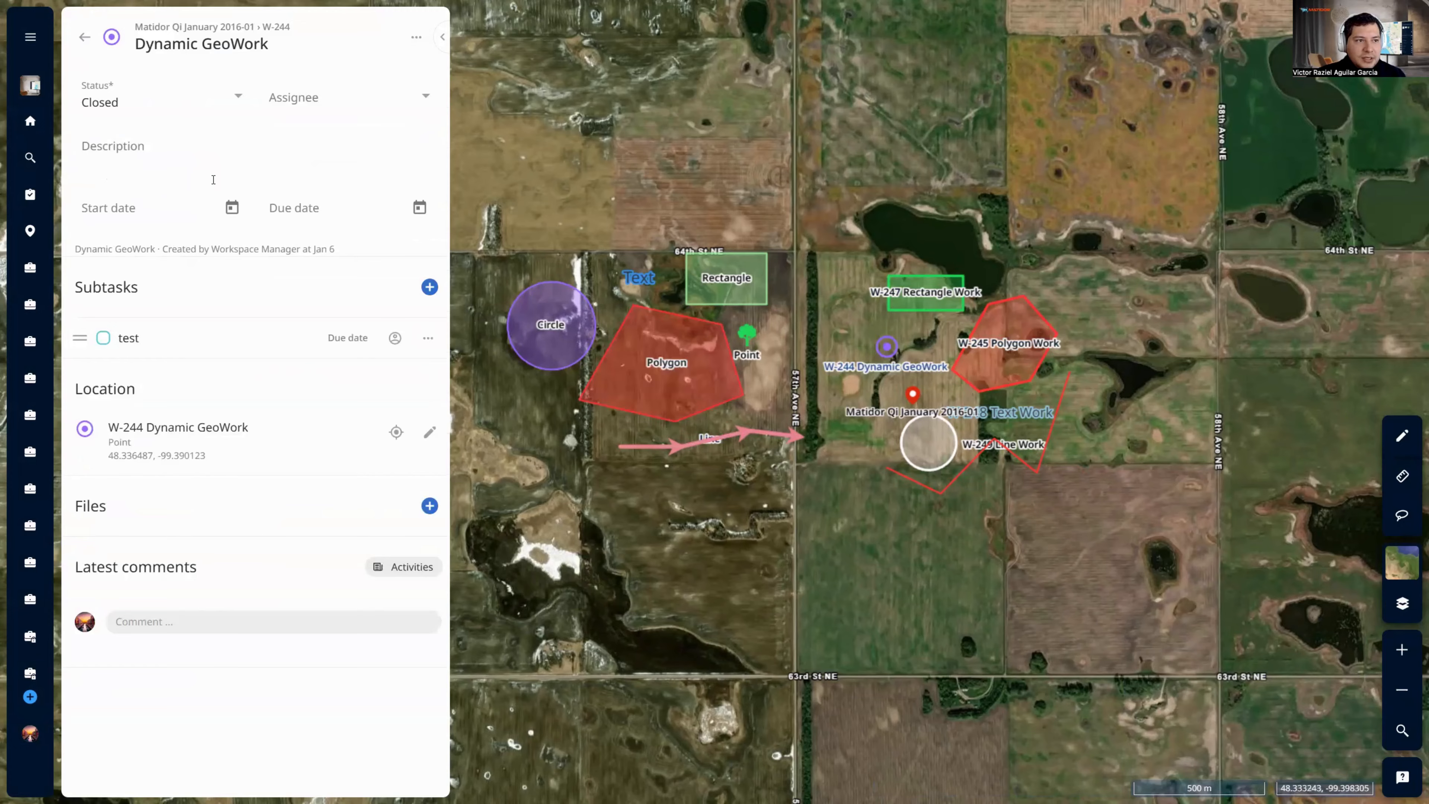
{"action": "left_click", "coordinate": [169, 102]}
{"action": "left_click", "coordinate": [149, 160]}
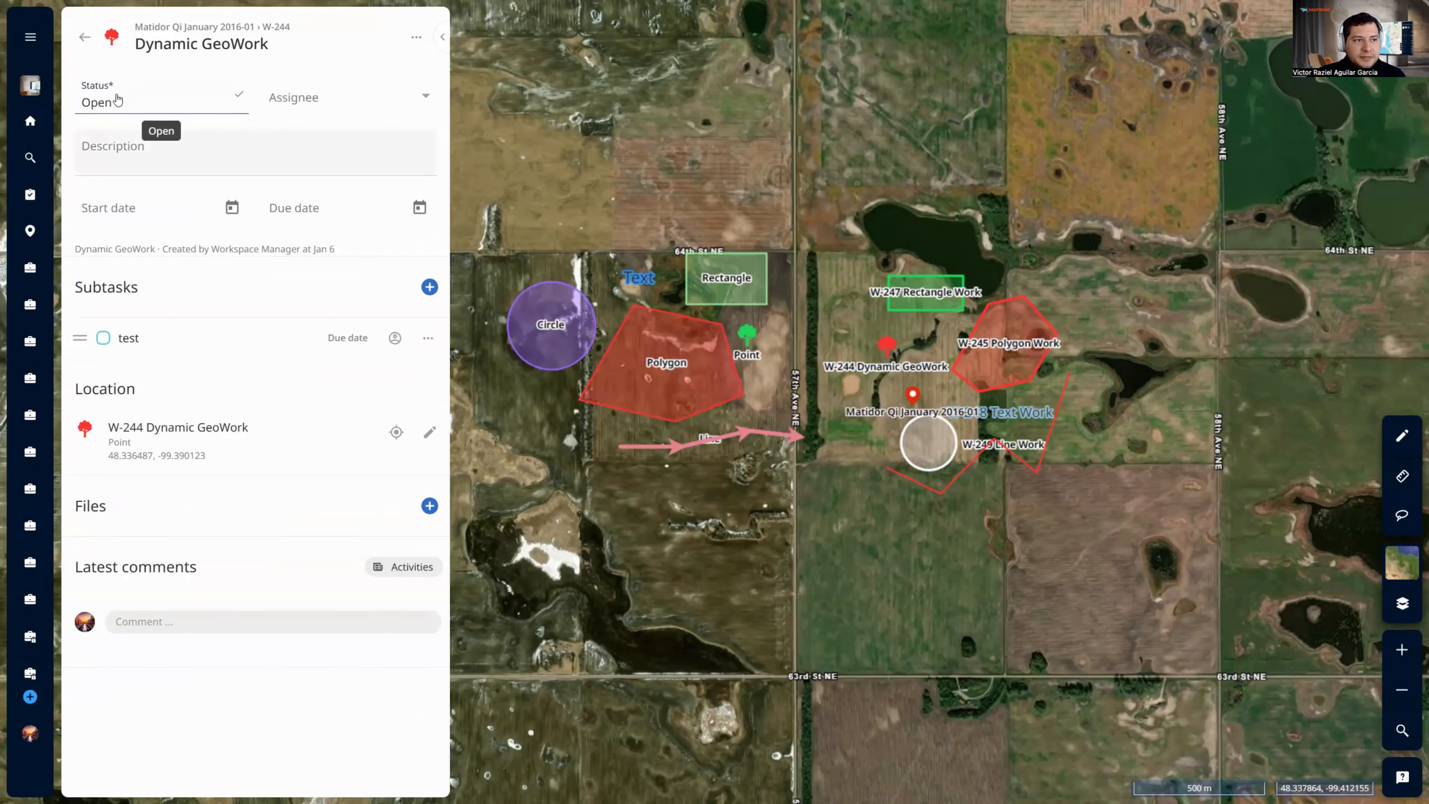
{"action": "left_click", "coordinate": [88, 44]}
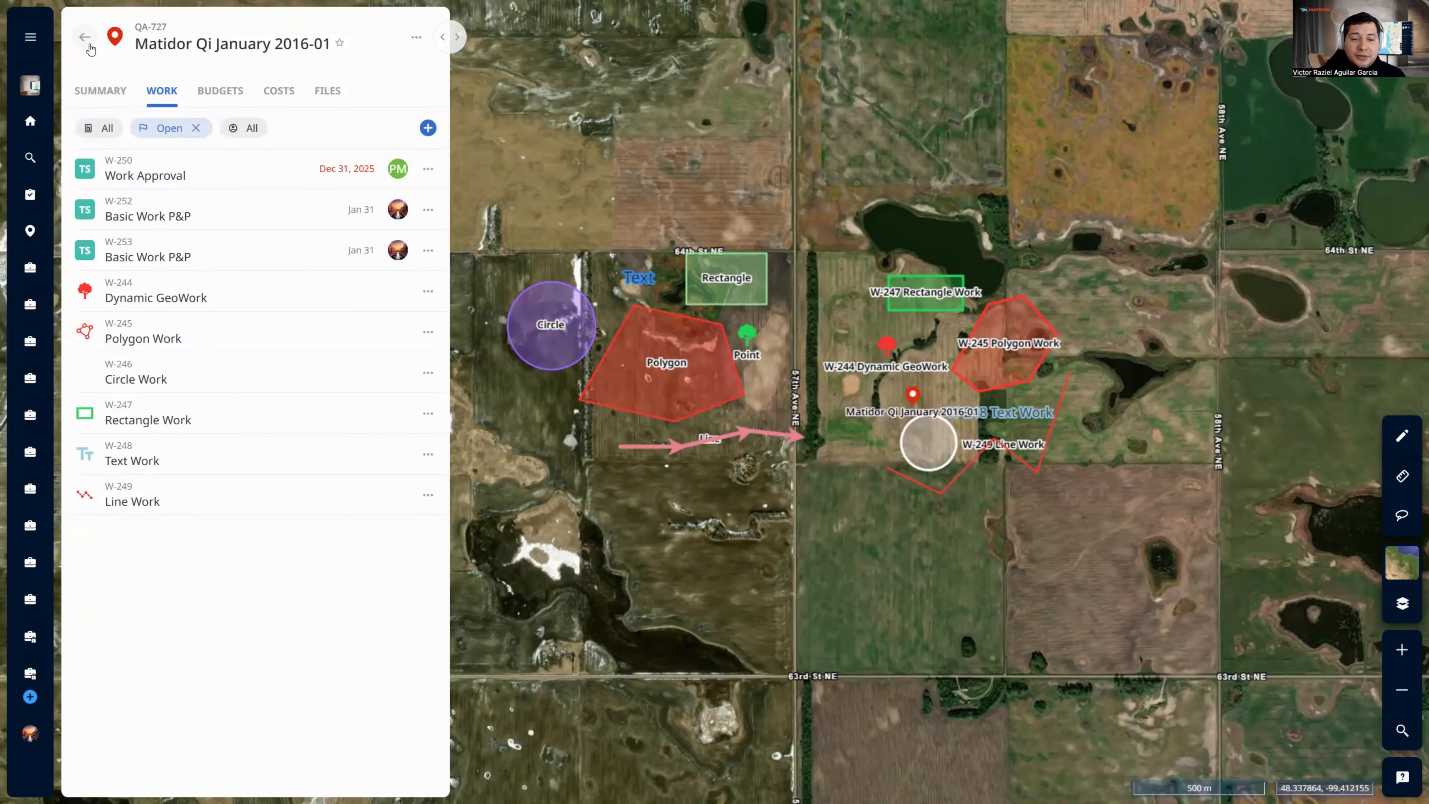